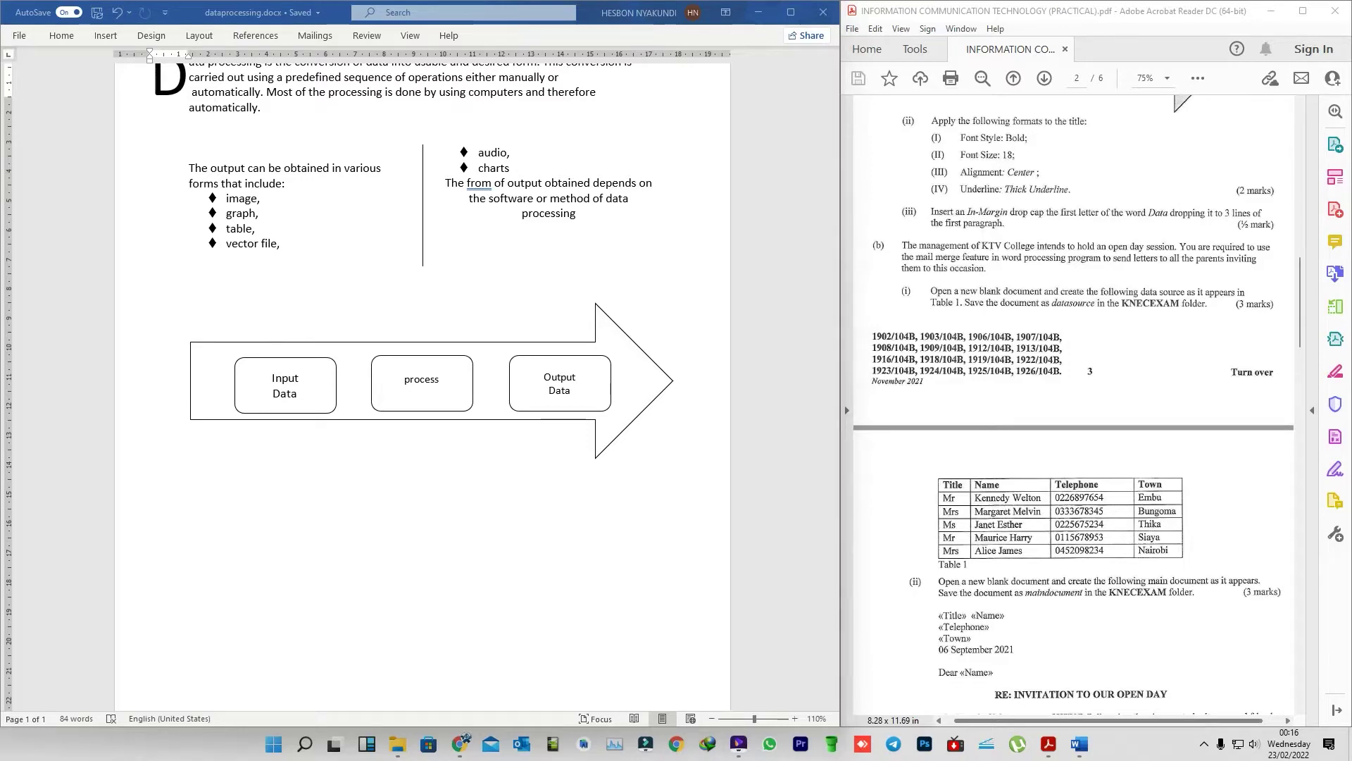
- Scroll the exam PDF down to page 3 to read Table 1 and the invitation letter
scroll(423, 352, "up", 3)
scroll(1074, 398, "up", 10)
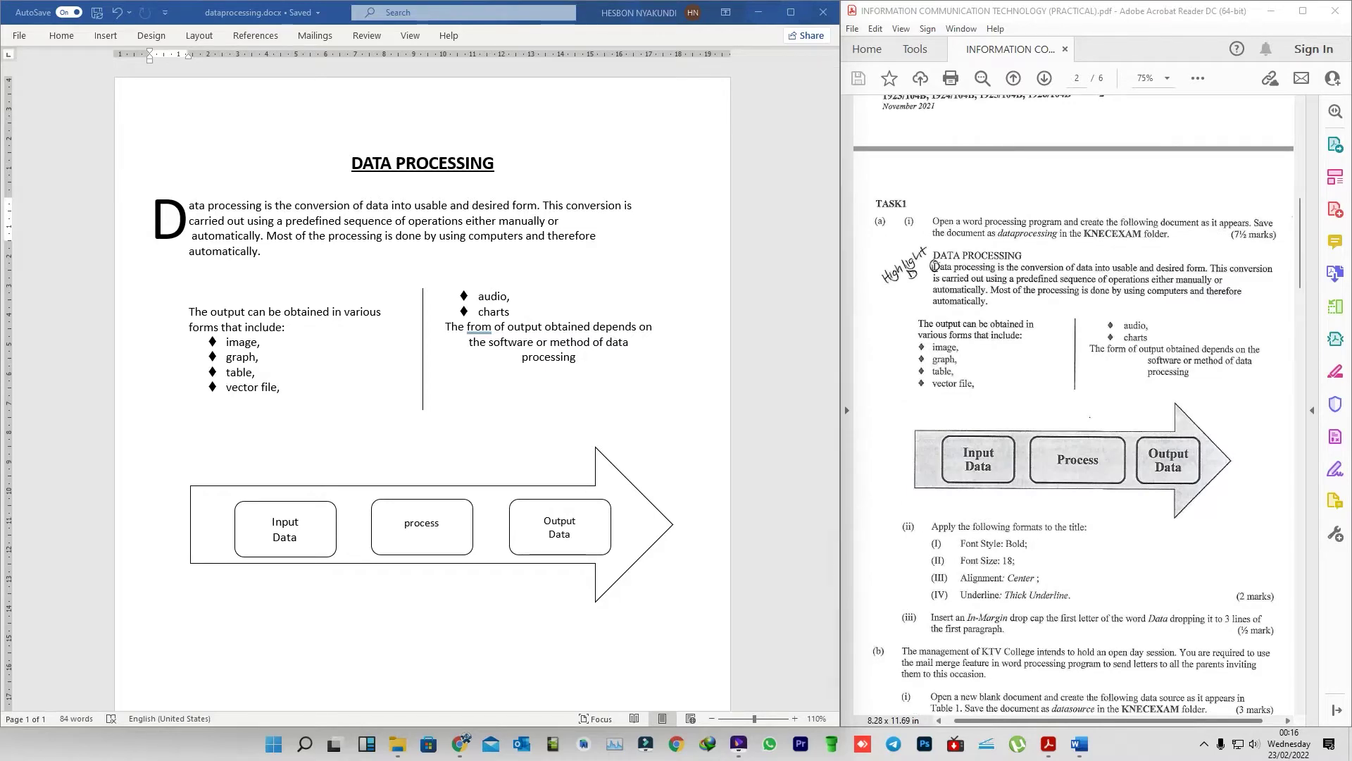
left_click(943, 133)
left_click(943, 134)
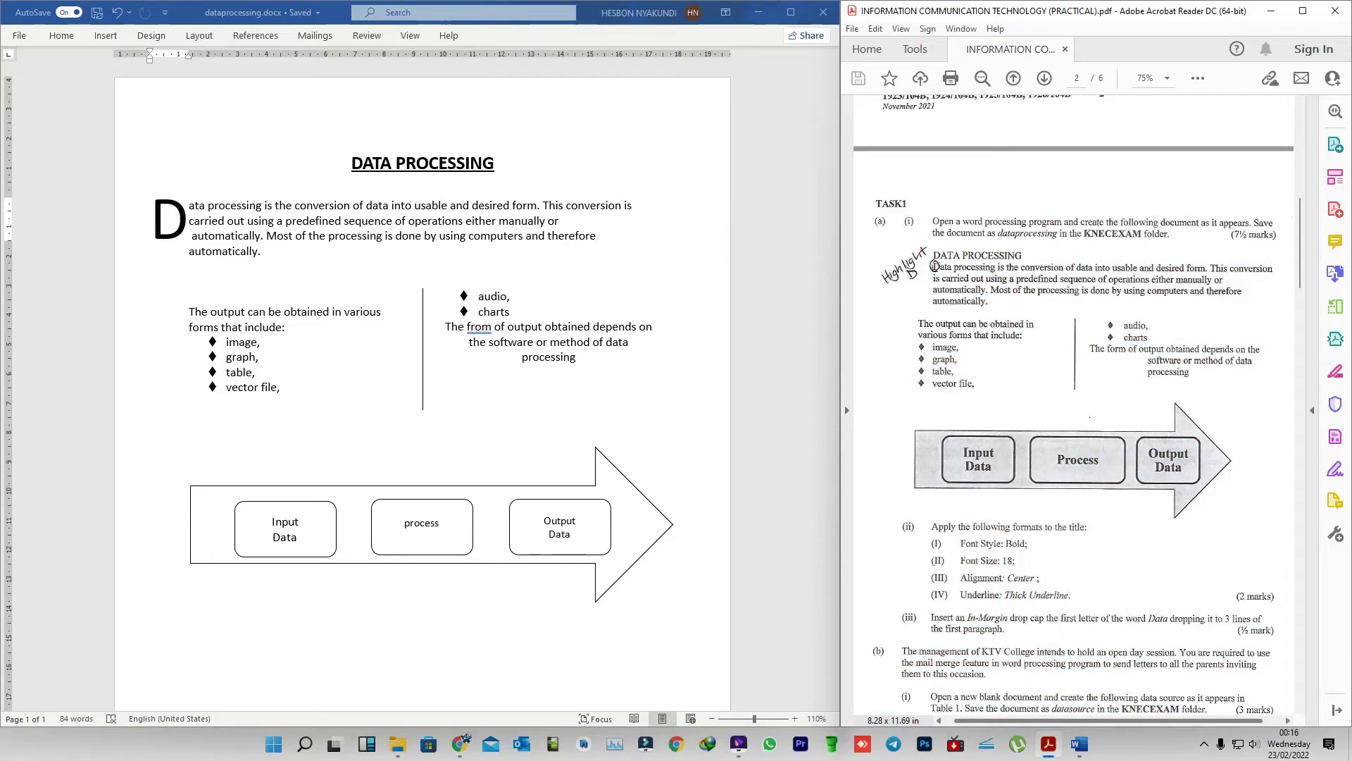
scroll(1074, 405, "down", 3)
scroll(1074, 405, "down", 2)
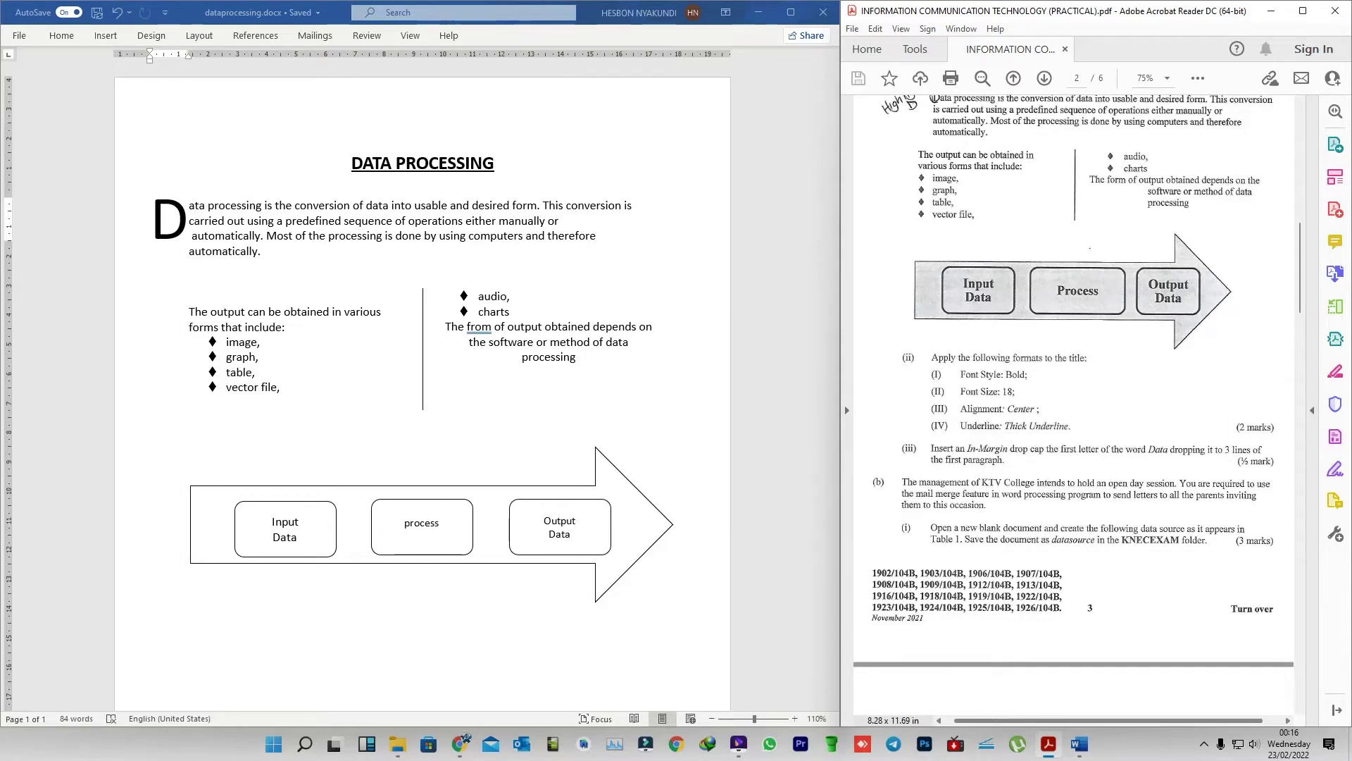
scroll(1074, 405, "down", 4)
scroll(1074, 405, "down", 3)
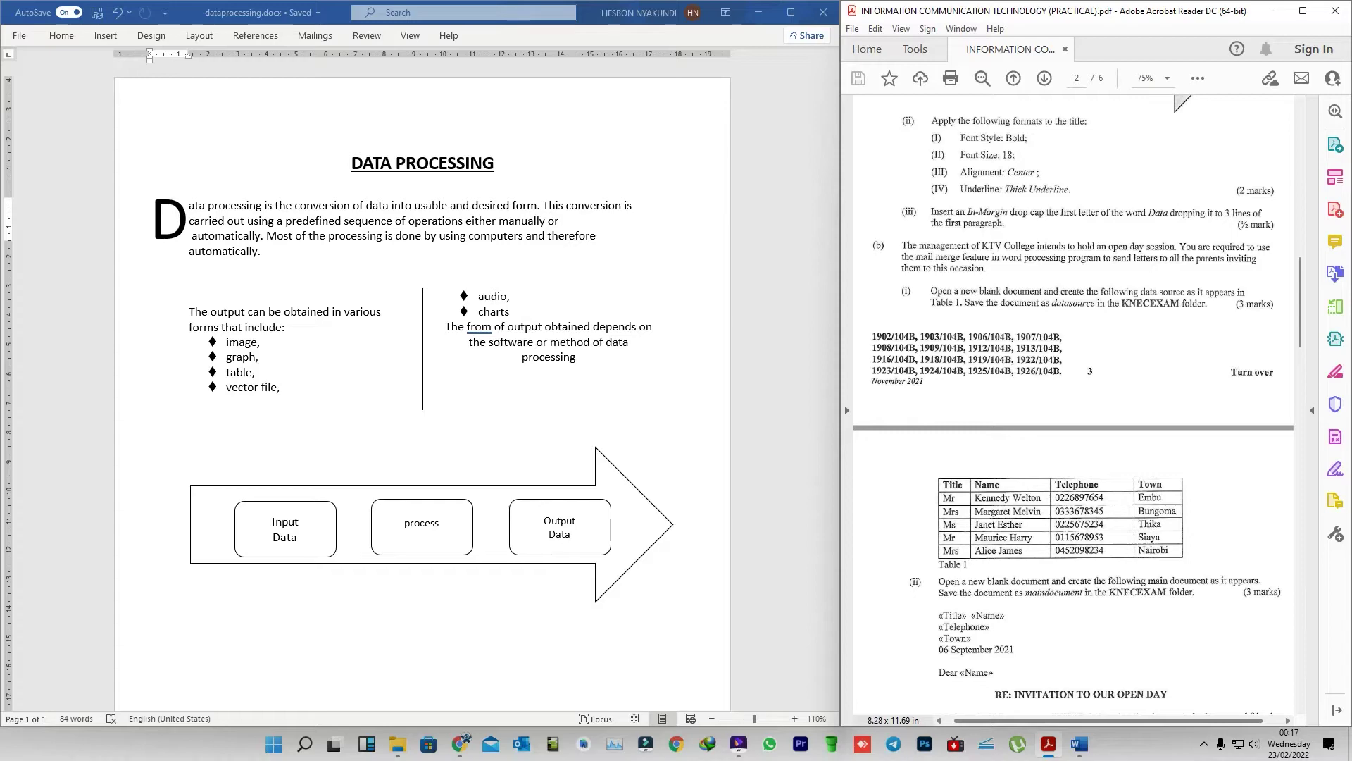
scroll(1074, 405, "down", 4)
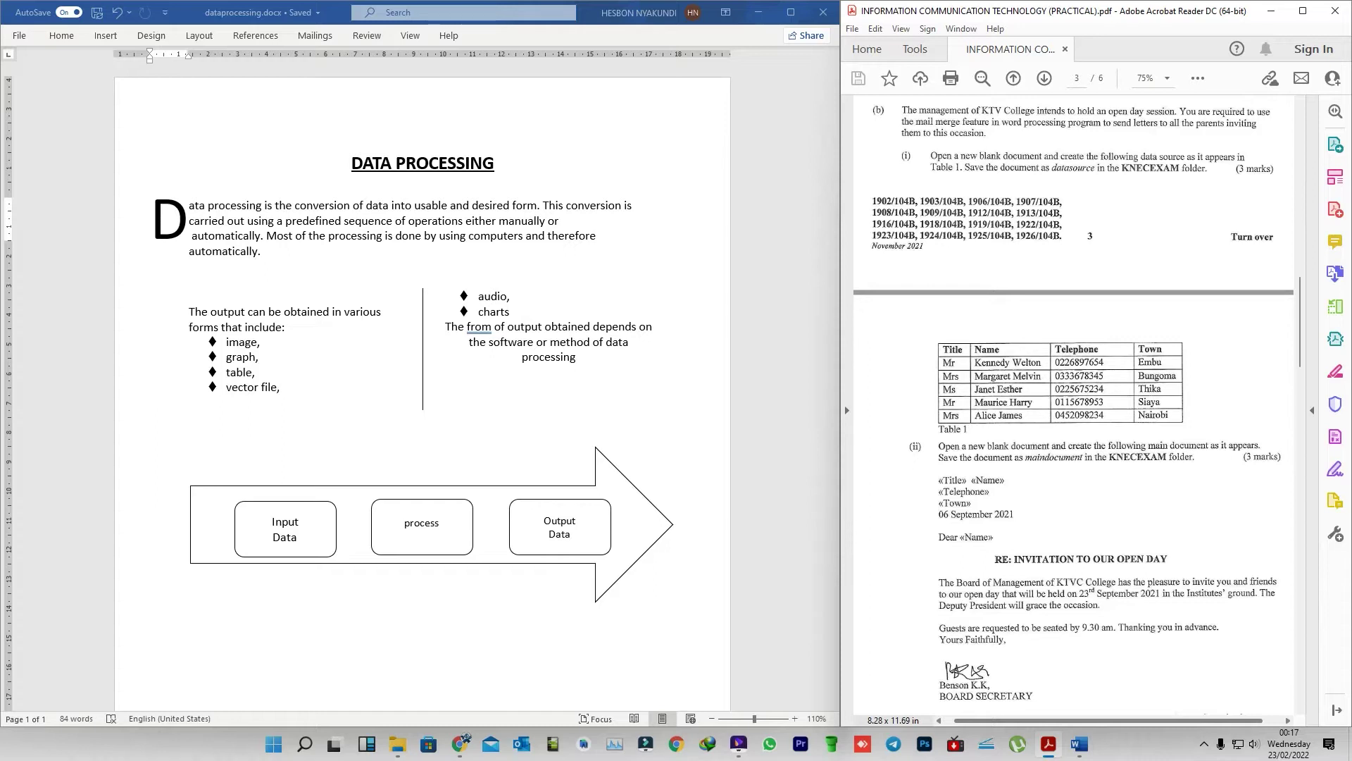
scroll(1074, 405, "down", 2)
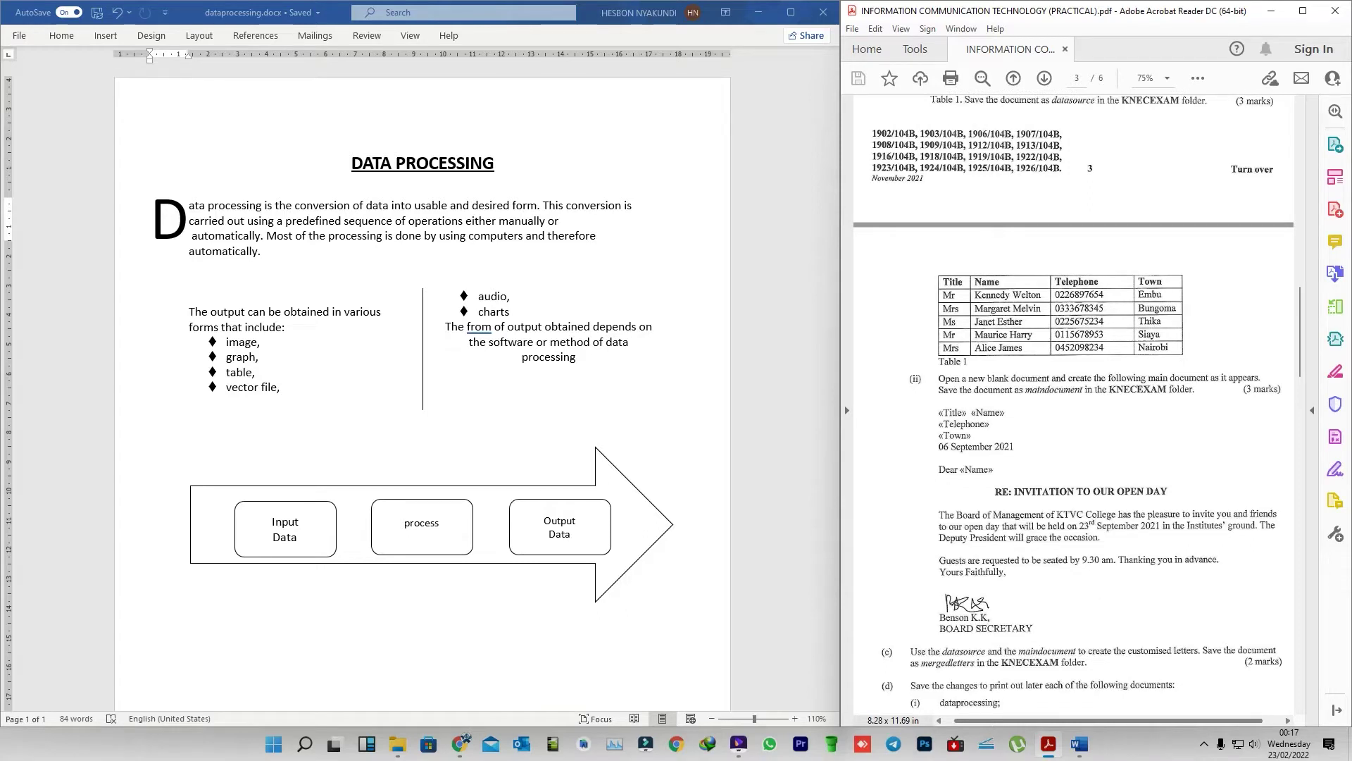
- Create a new blank Word document from the File start page
left_click(193, 203)
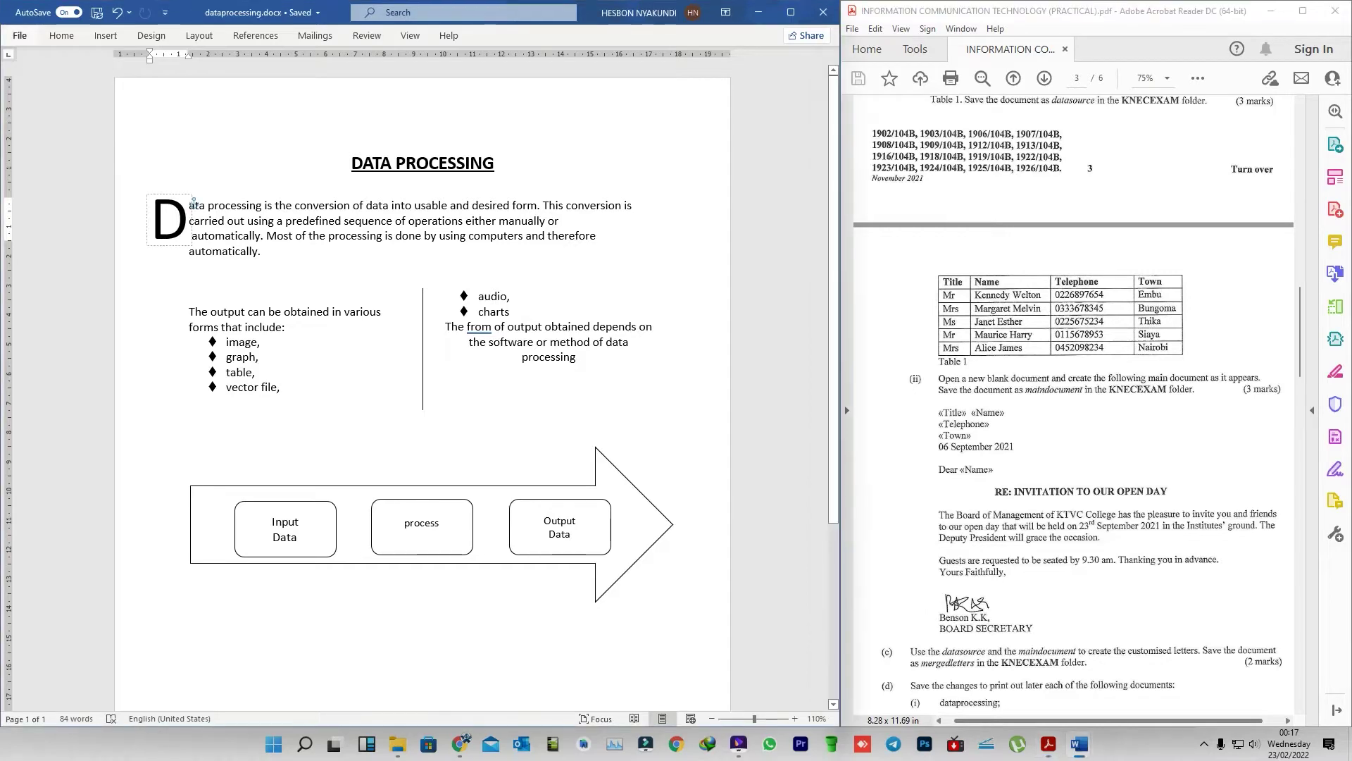
key("alt+f")
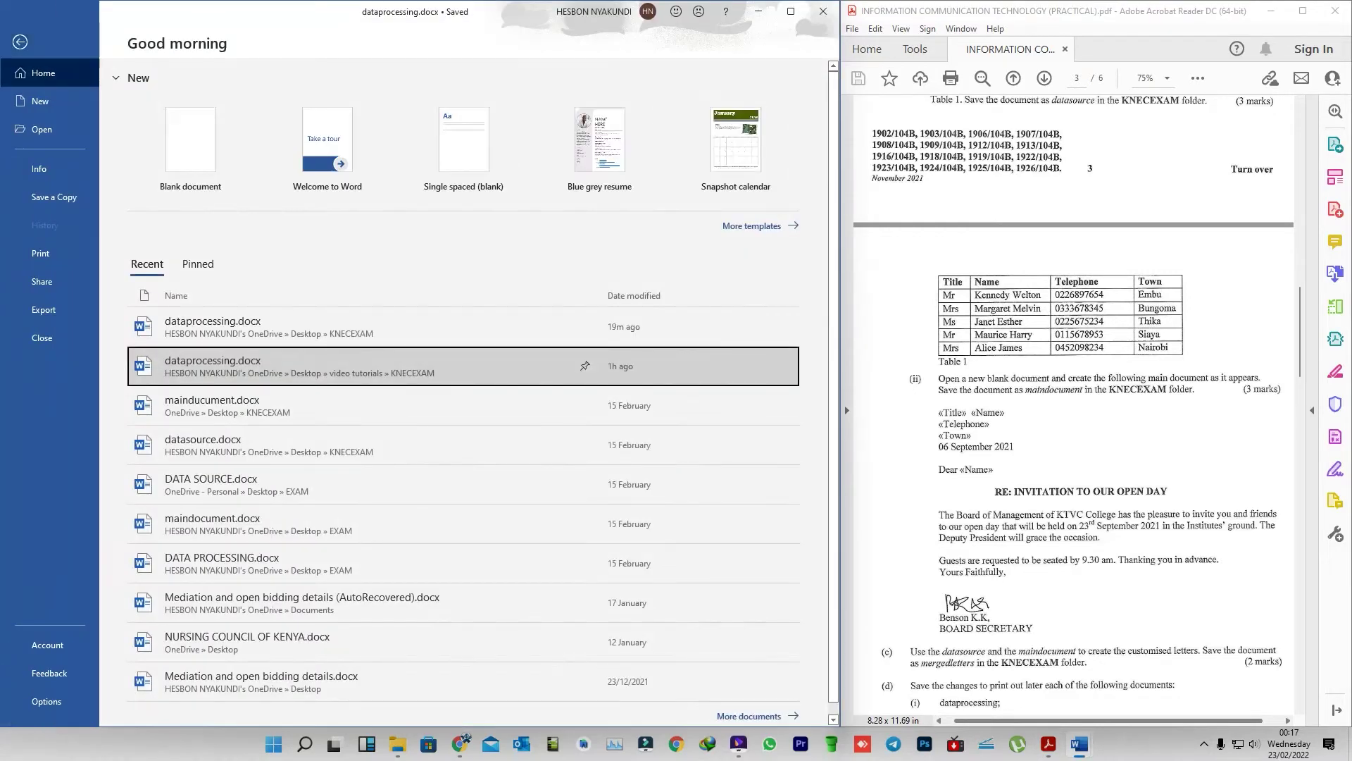
left_click(205, 158)
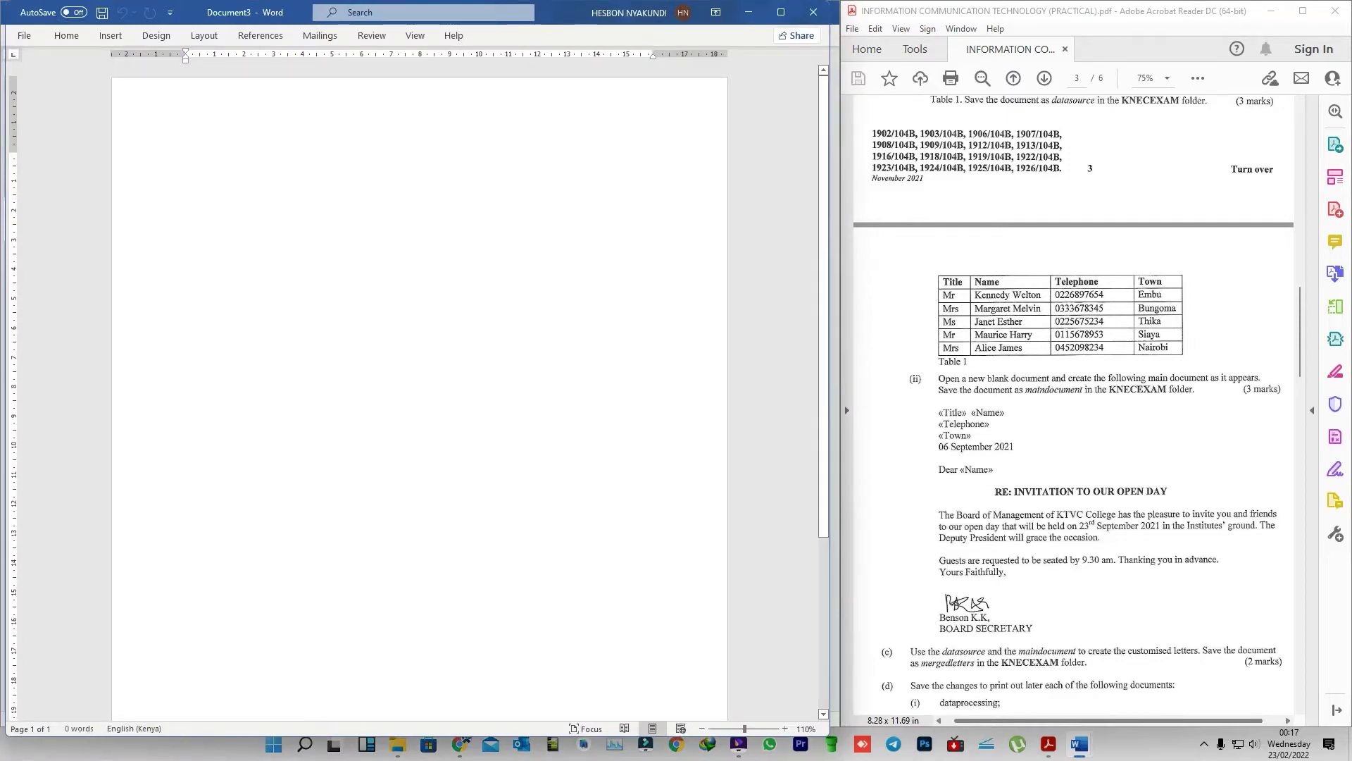
scroll(1074, 401, "up", 4)
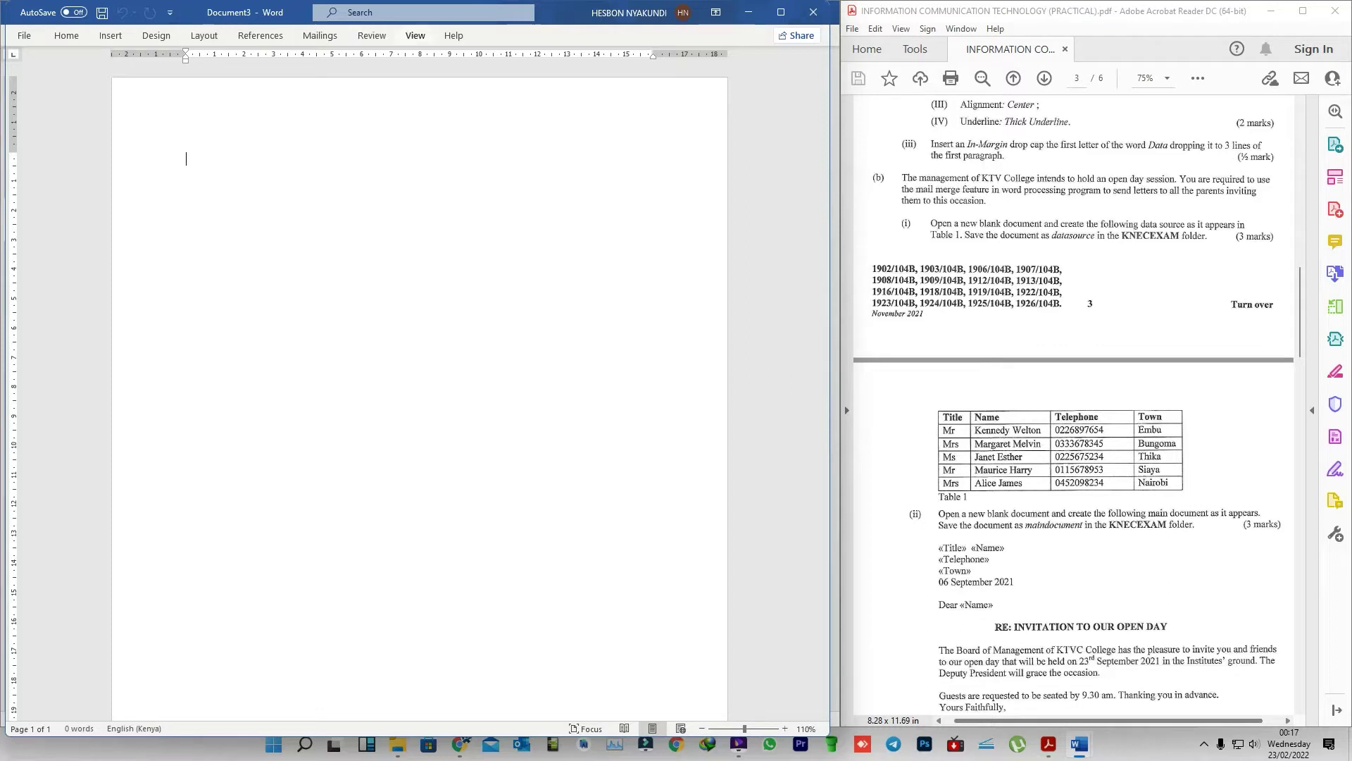
- Set the ribbon to Show Tabs and Commands, then snap Word left and the PDF right
left_click(415, 35)
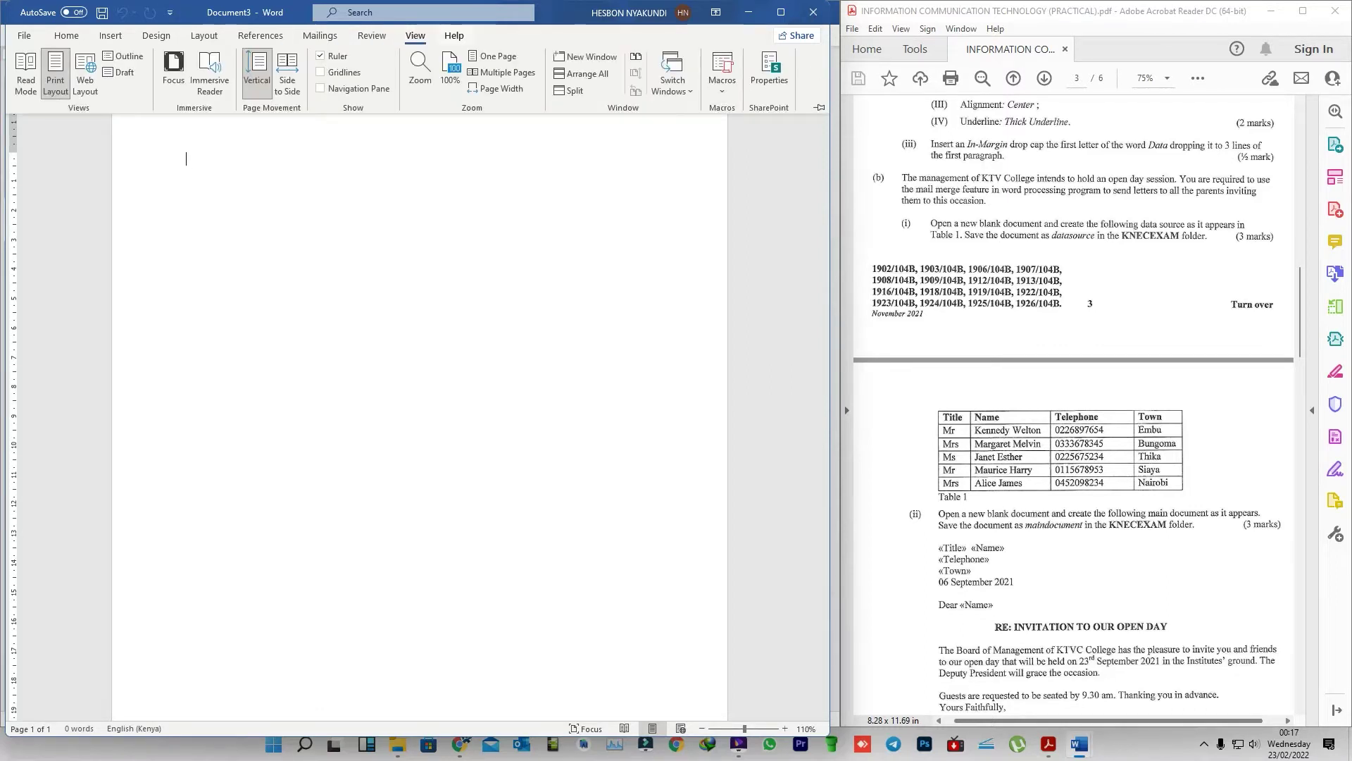
key("Escape")
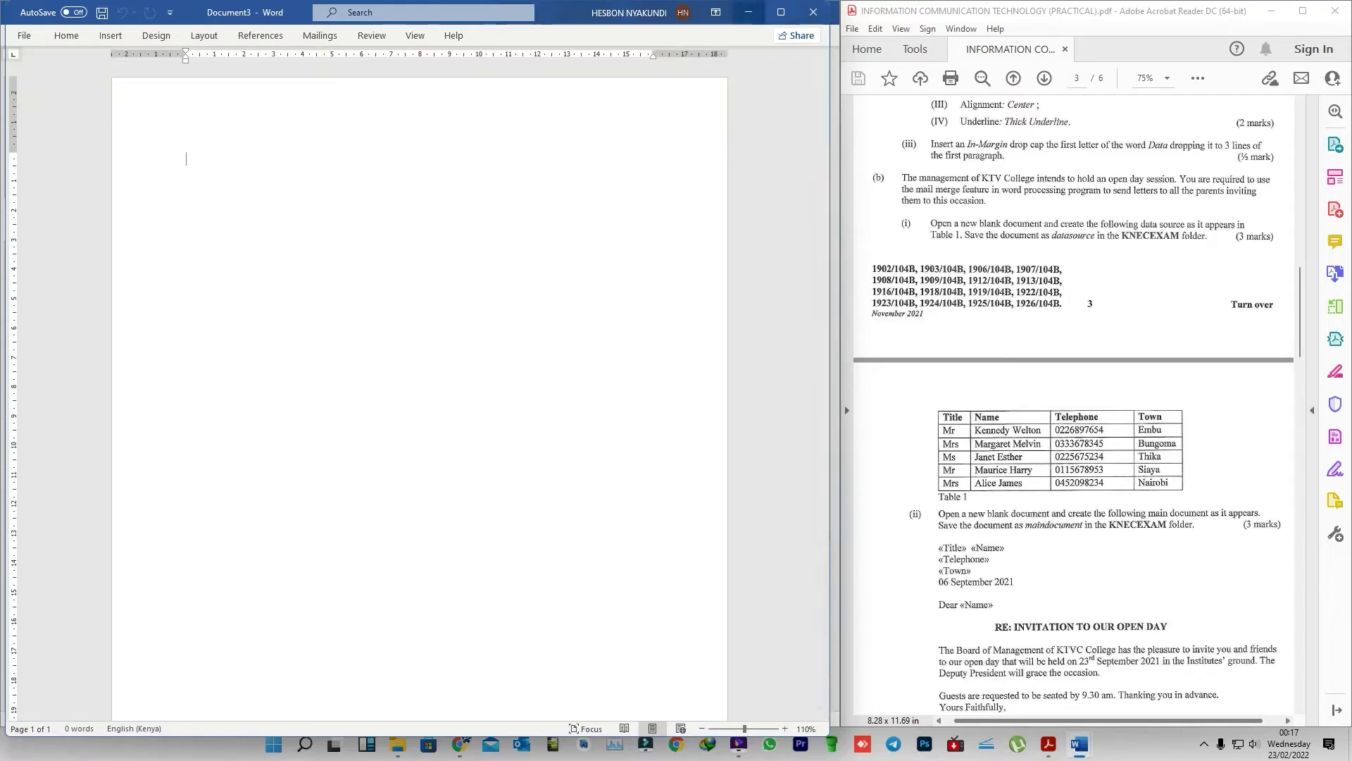
left_click(715, 12)
left_click(774, 42)
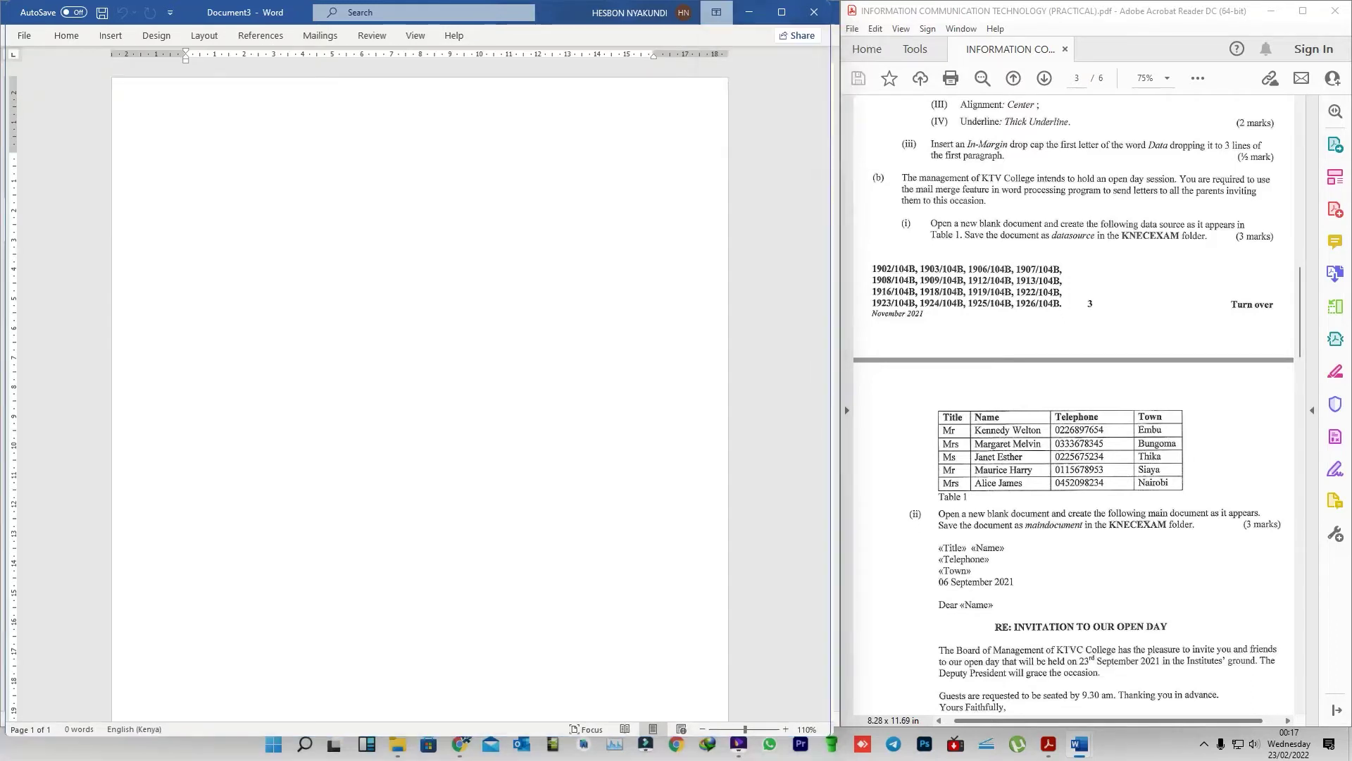
left_click(1321, 7)
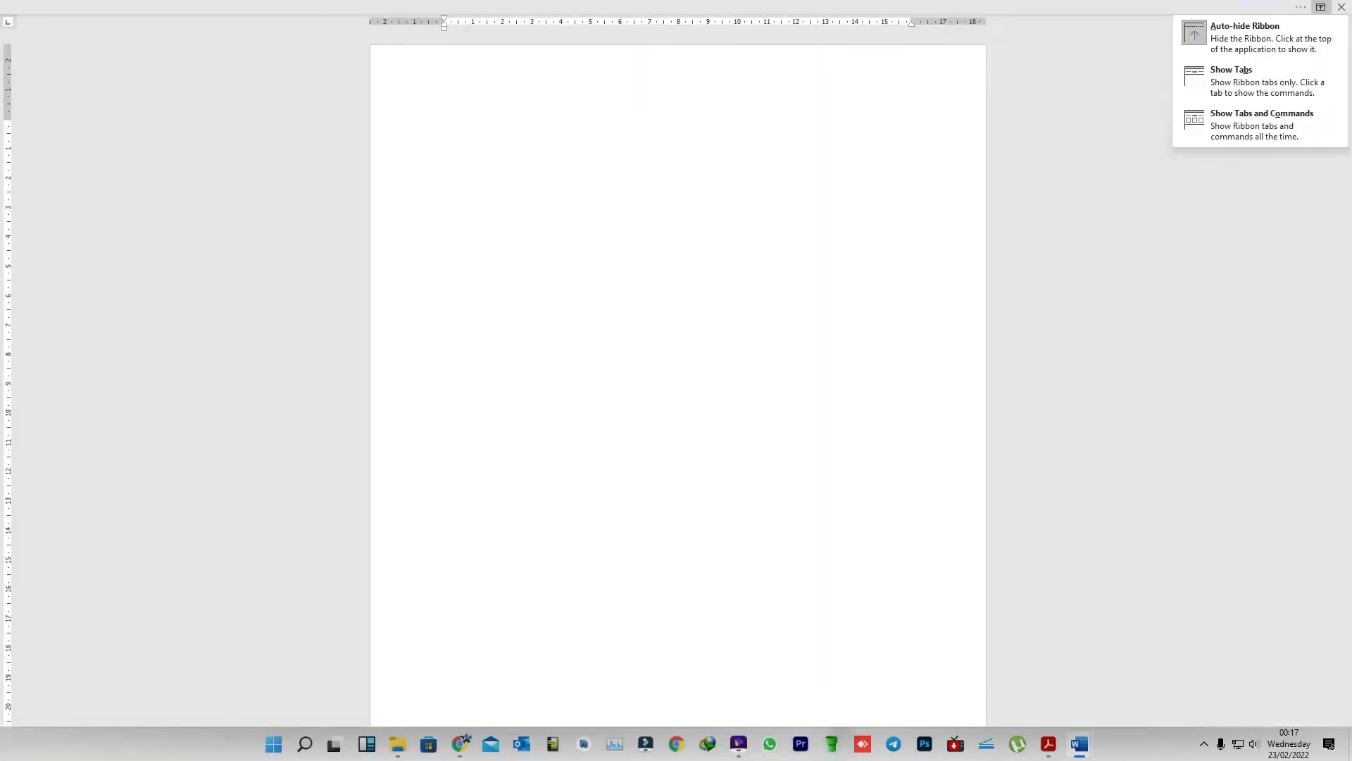
left_click(1240, 78)
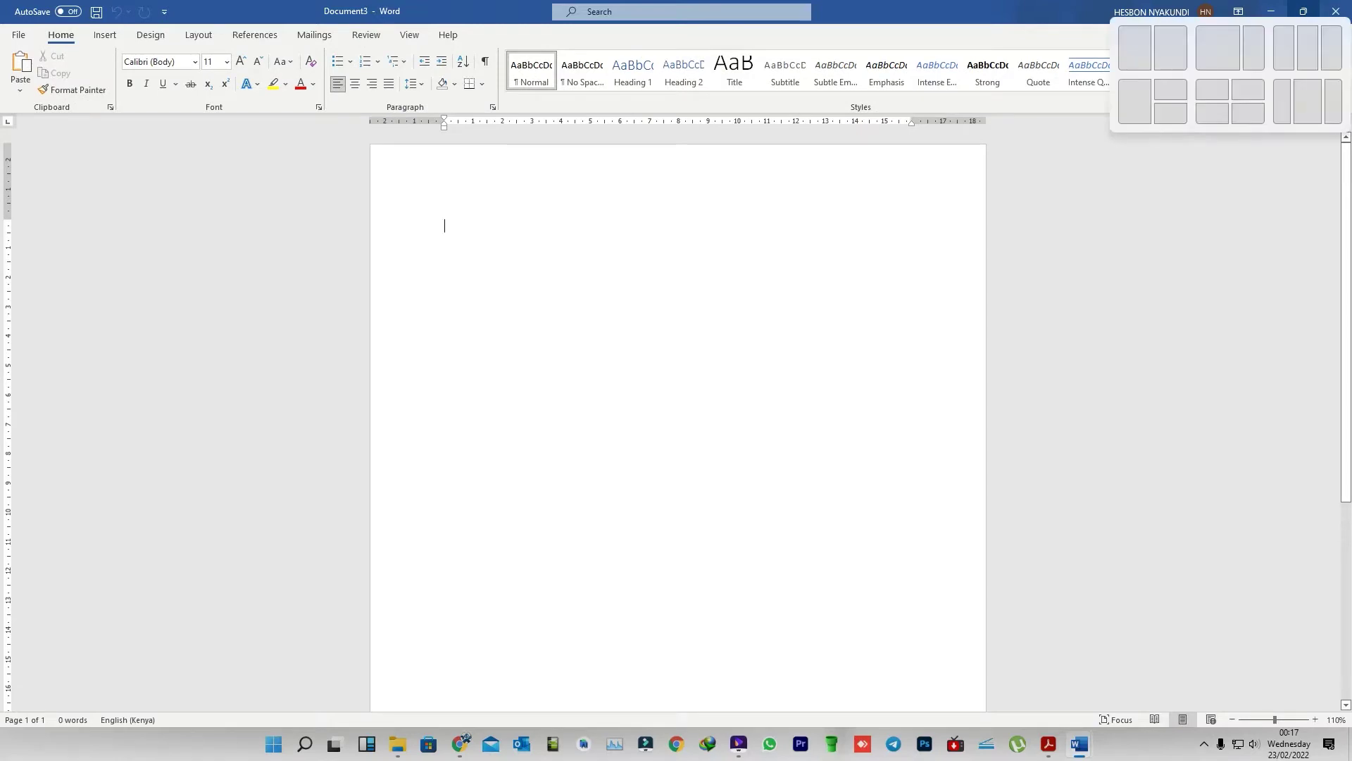
left_click(1218, 48)
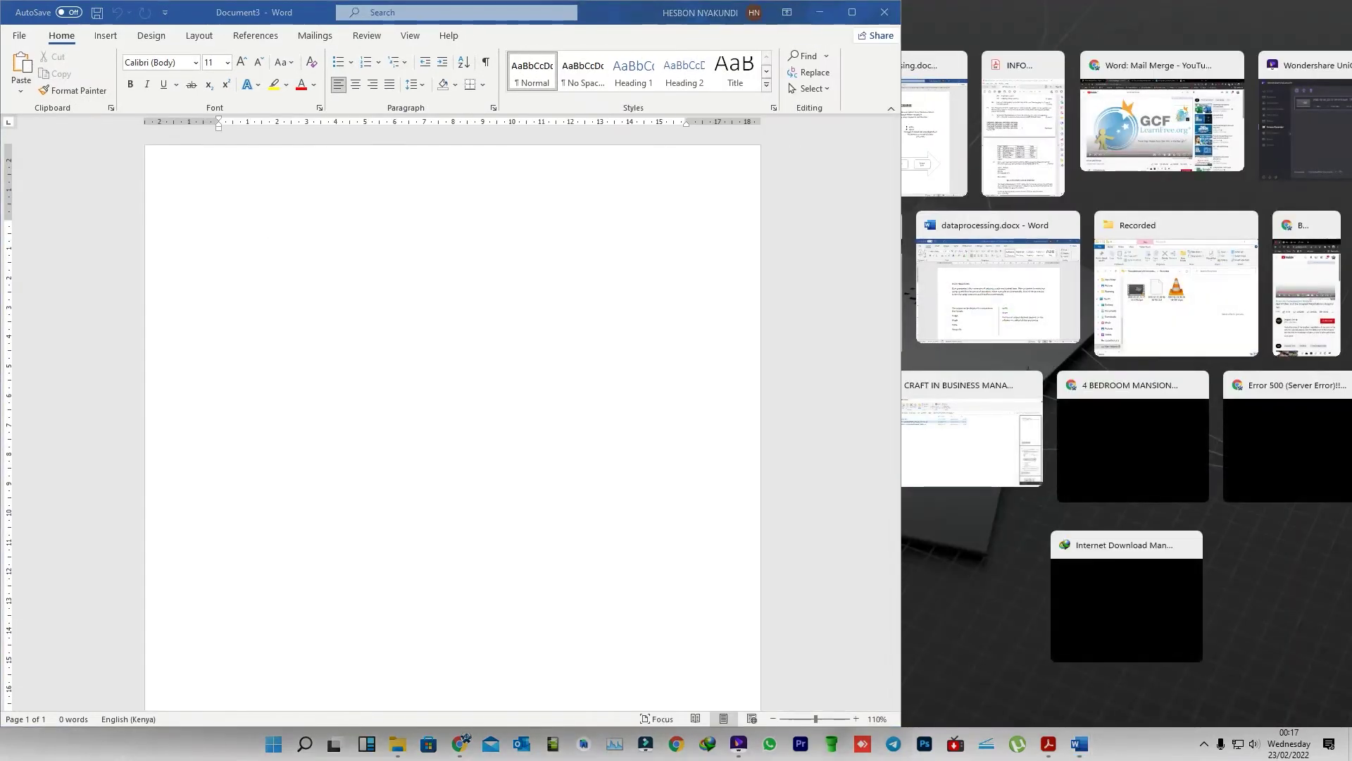
left_click(1022, 124)
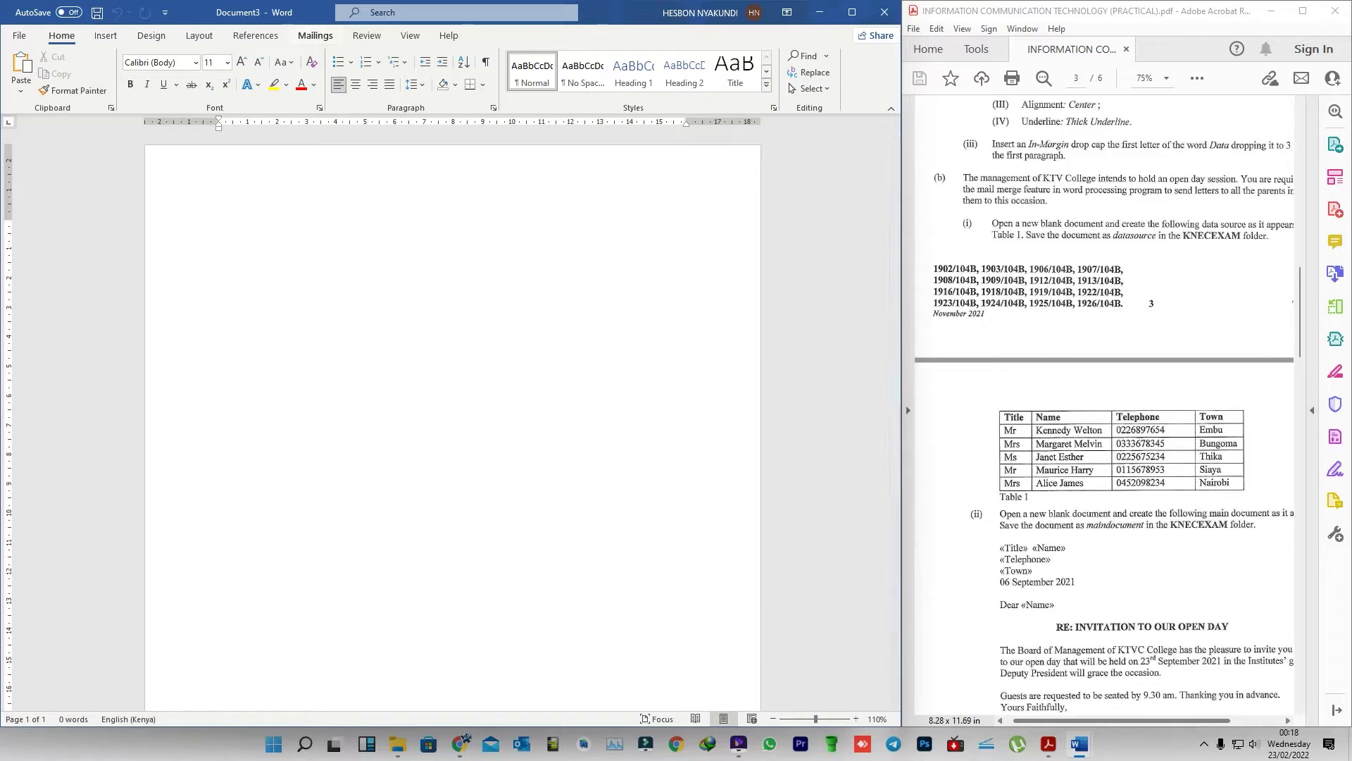
- Under Mailings > Start Mail Merge, choose Letters and launch the Step-by-Step Mail Merge Wizard
left_click(315, 35)
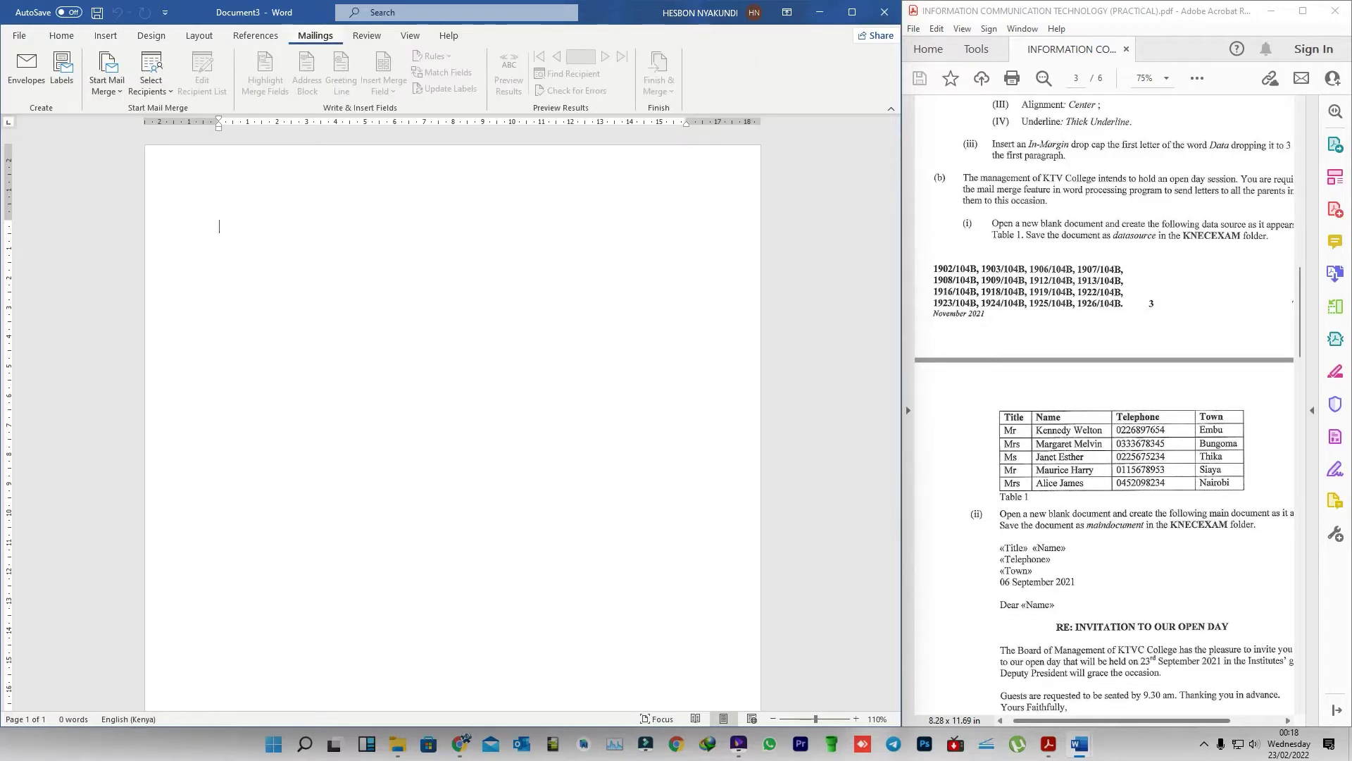
left_click(107, 84)
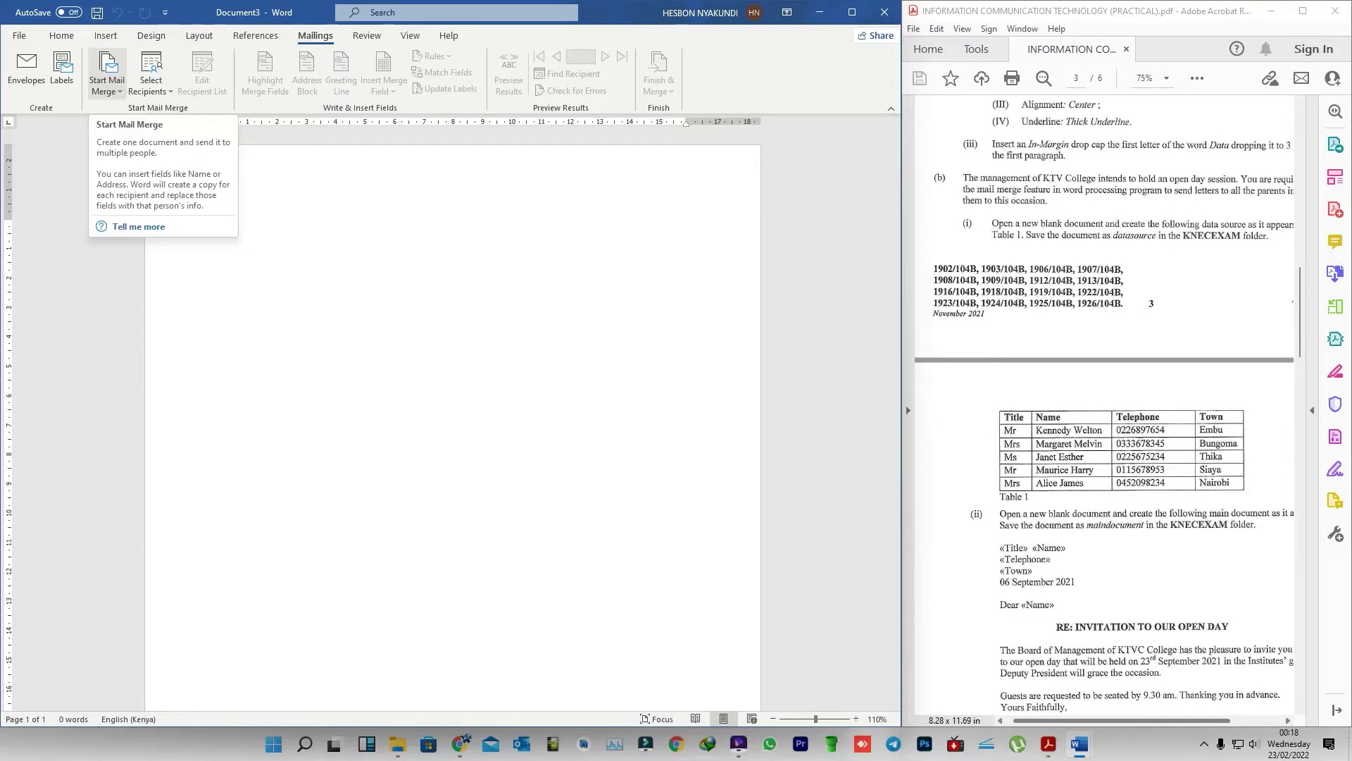
left_click(107, 84)
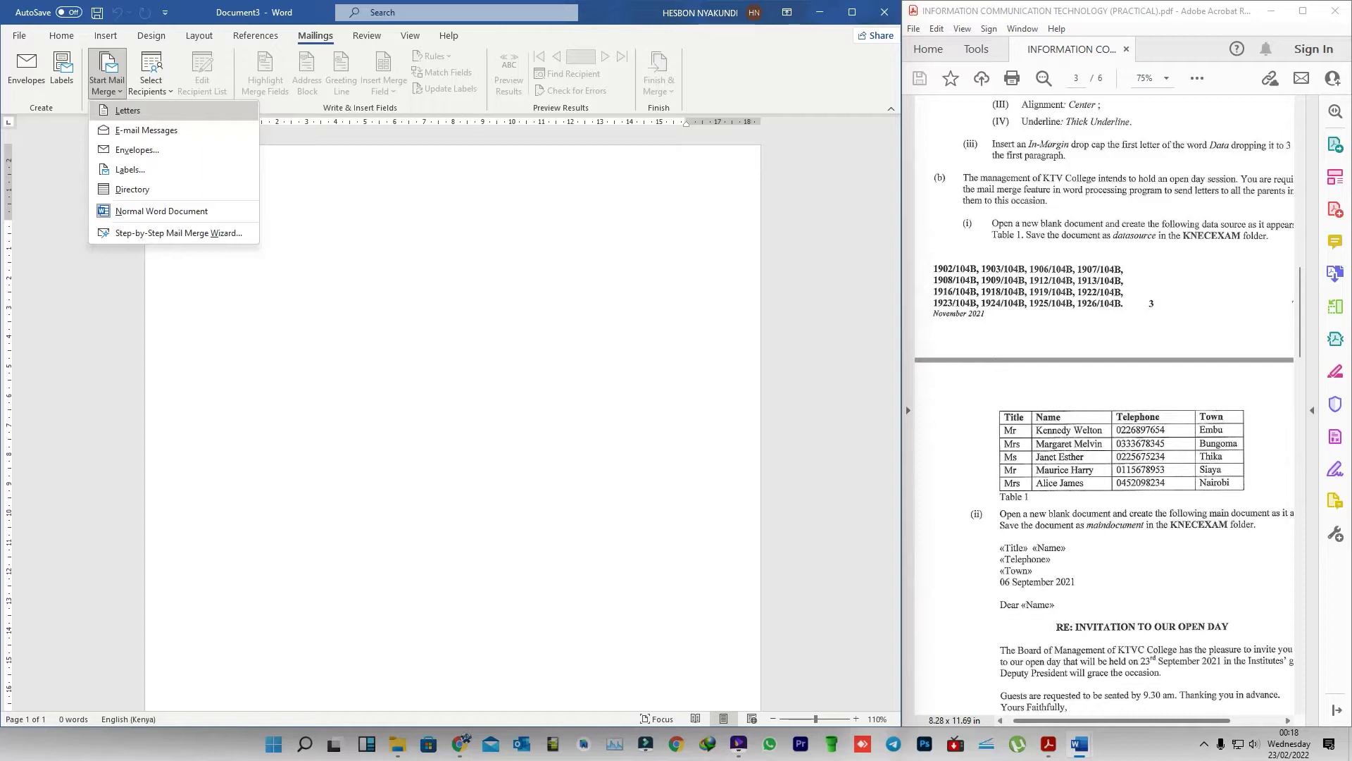
left_click(128, 110)
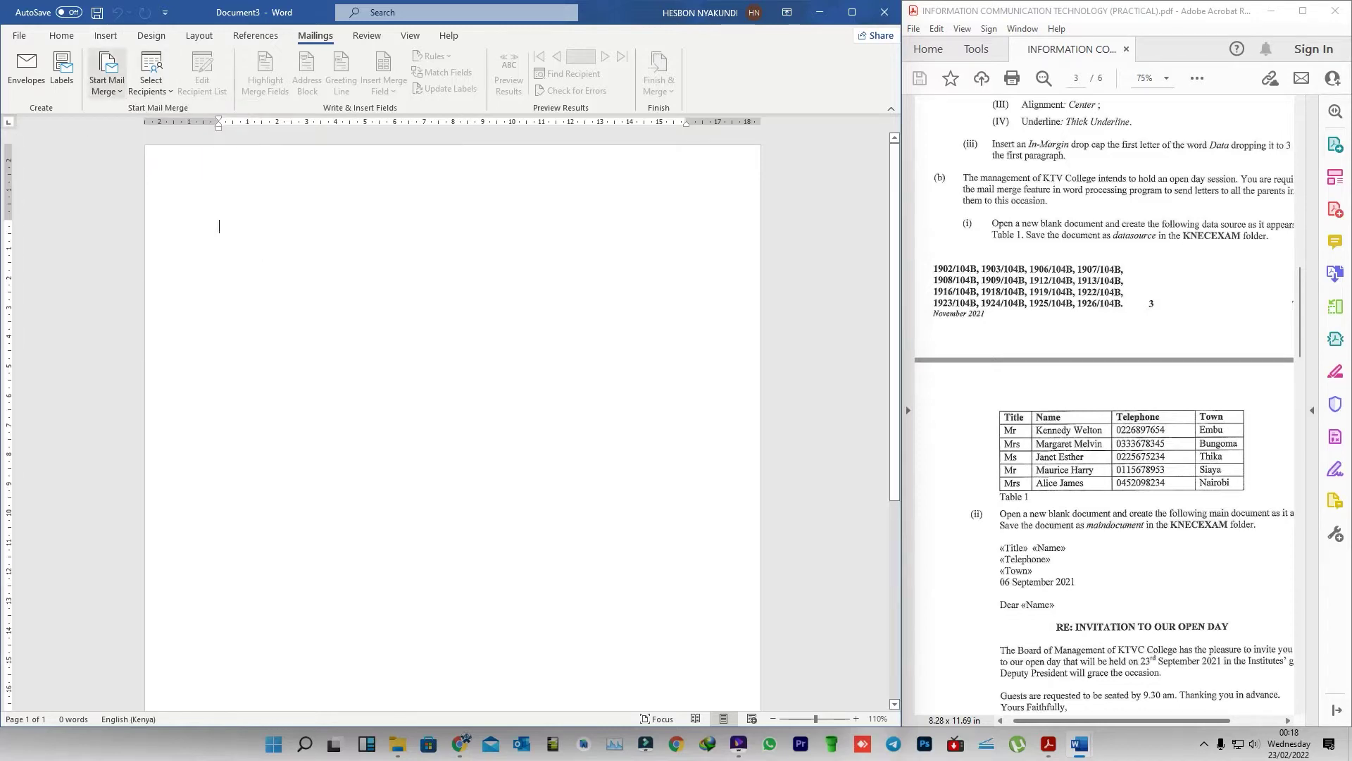
left_click(107, 81)
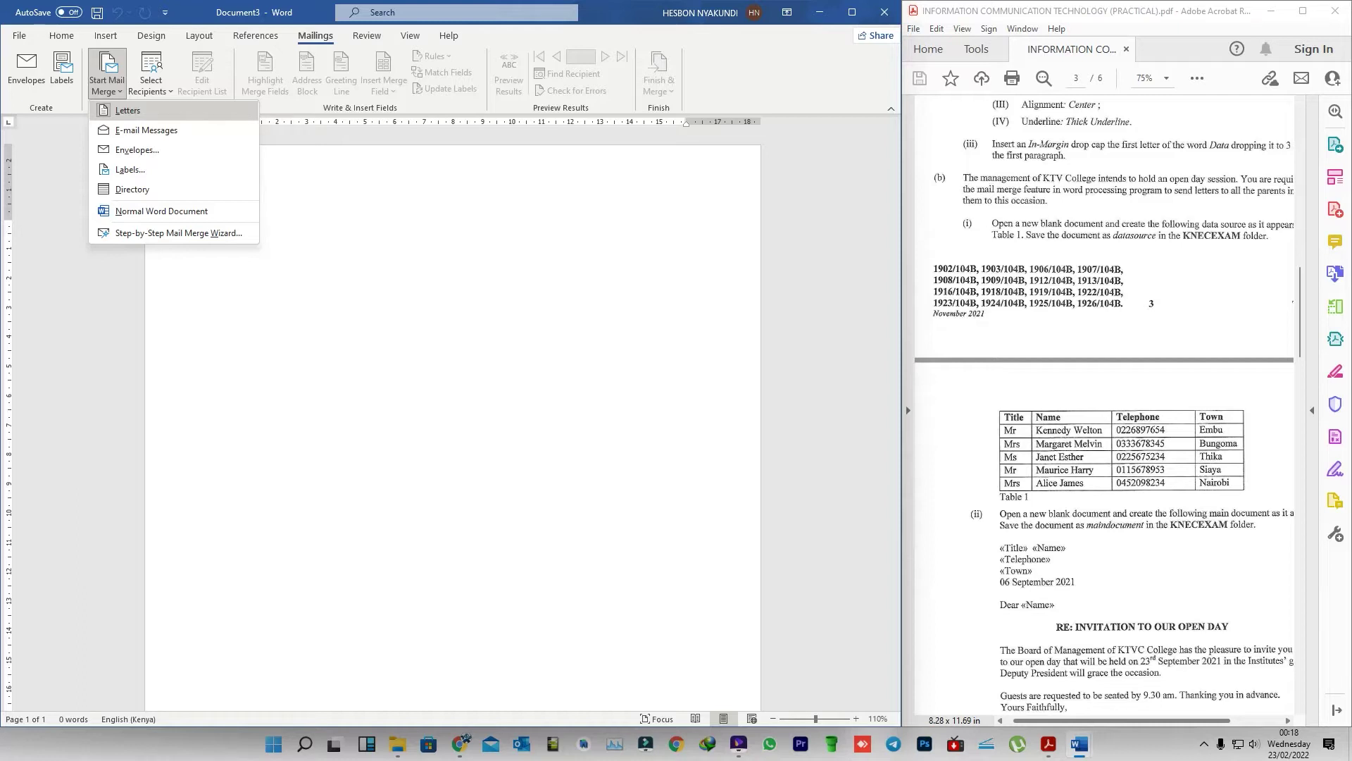
key("Down")
key("Down")
key("Down")
key("Down")
key("Down")
key("Down")
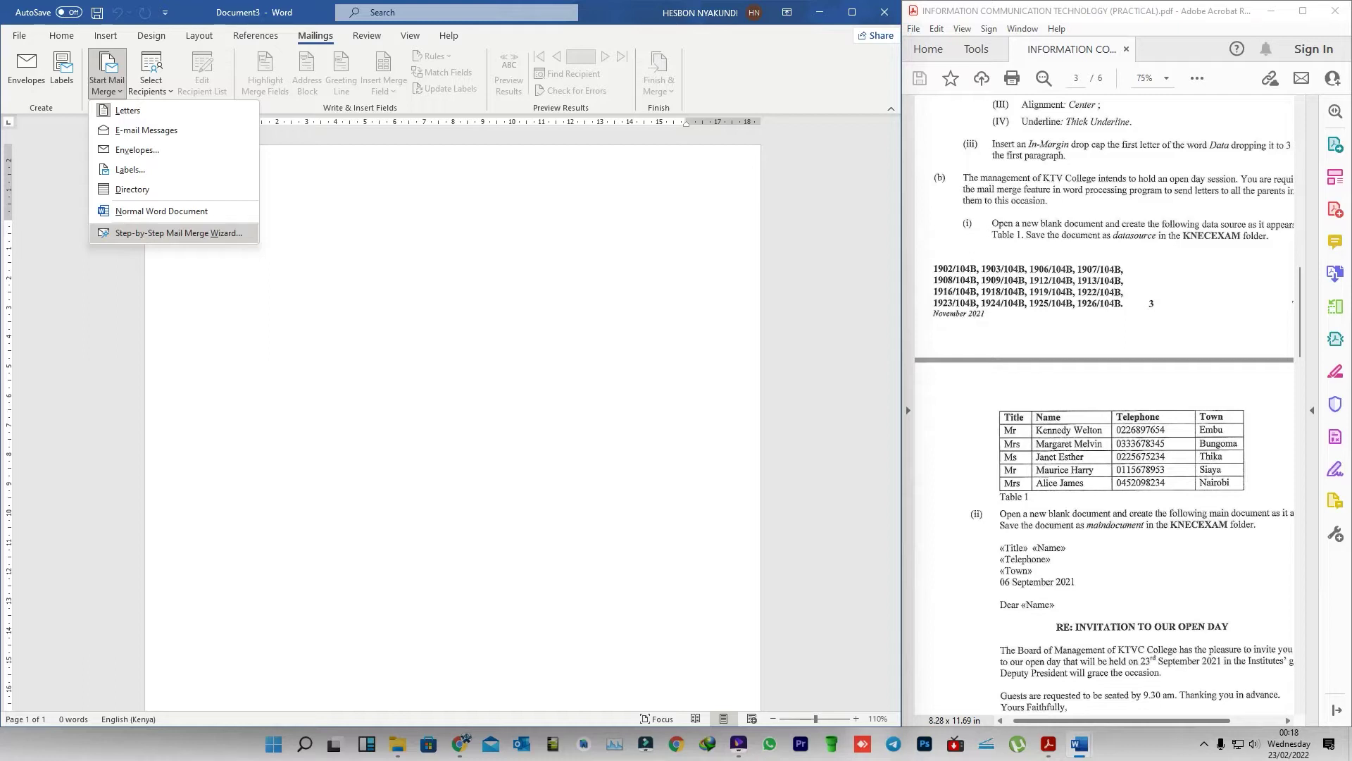
key("Return")
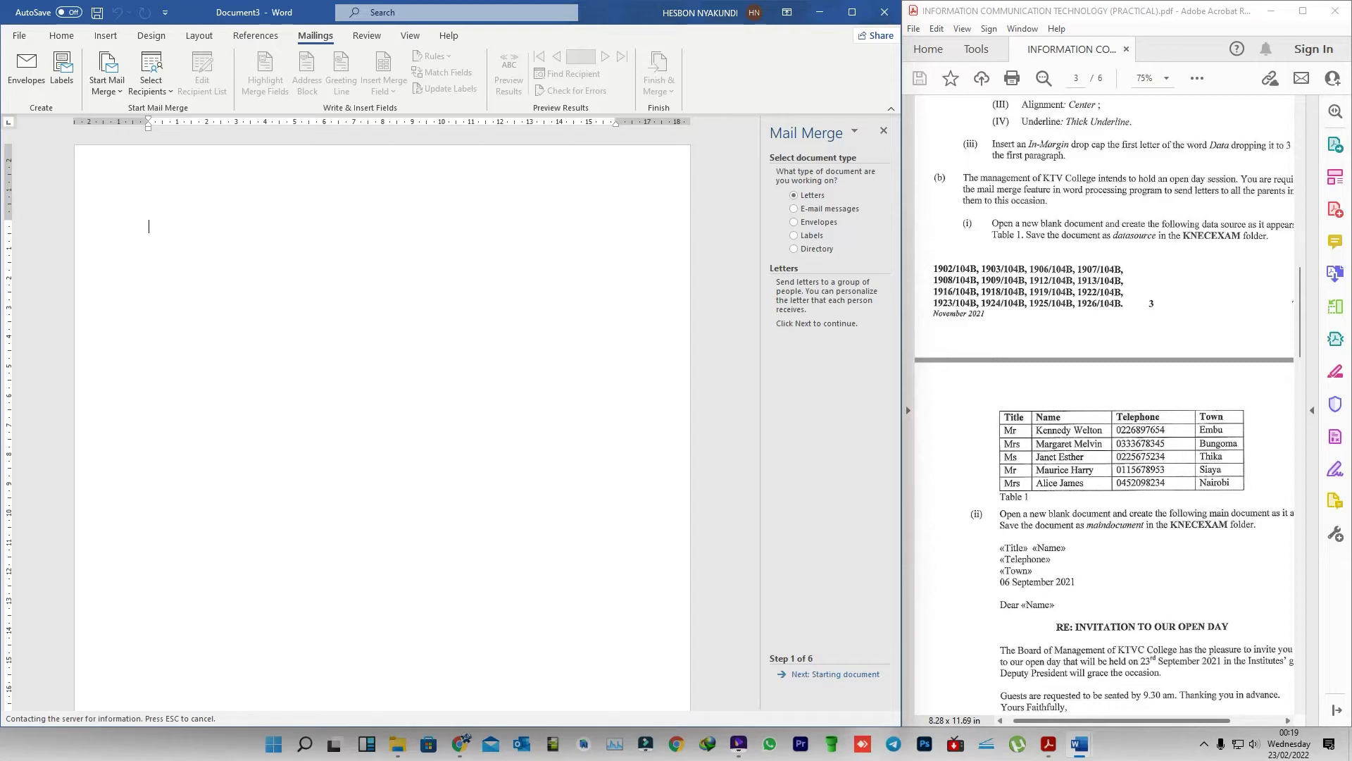
- Advance the wizard past the starting document to Step 3, Select recipients, while checking Table 1
left_click(835, 674)
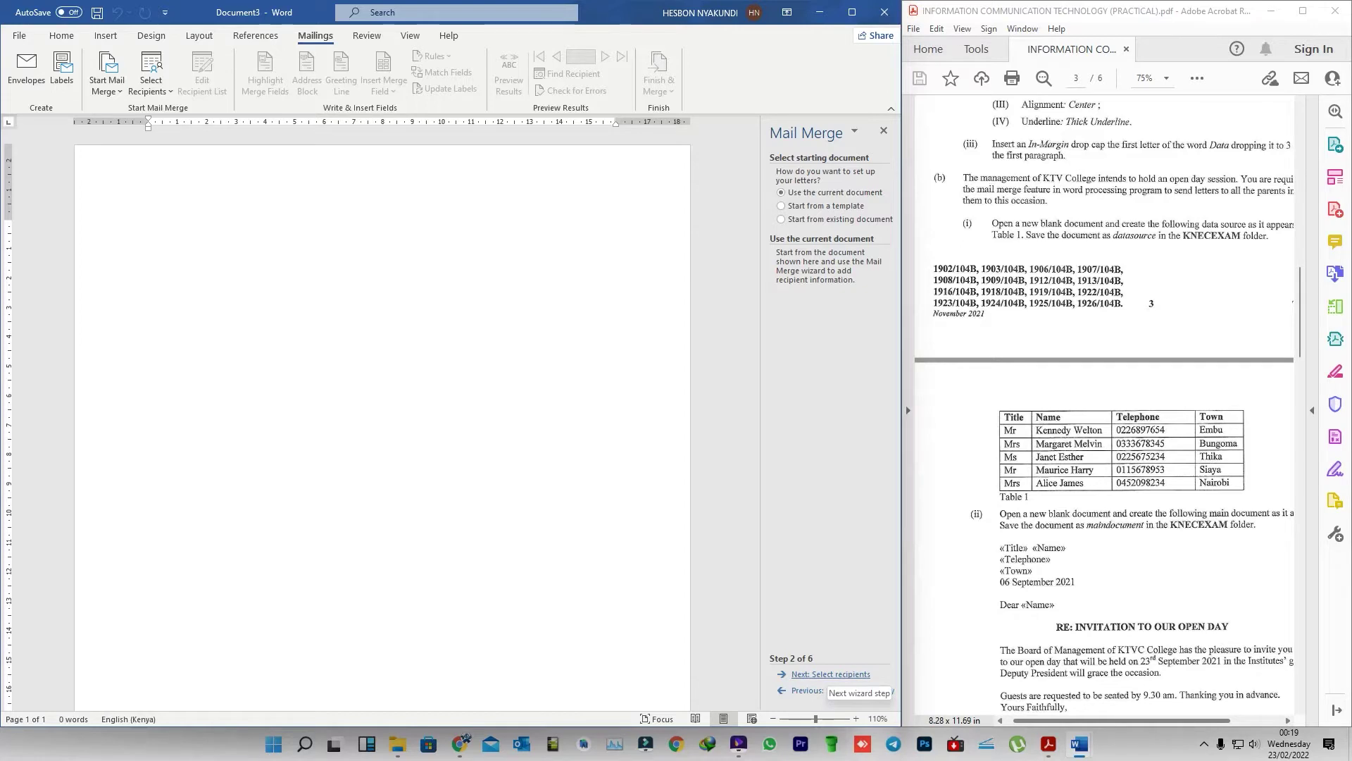
left_click(829, 675)
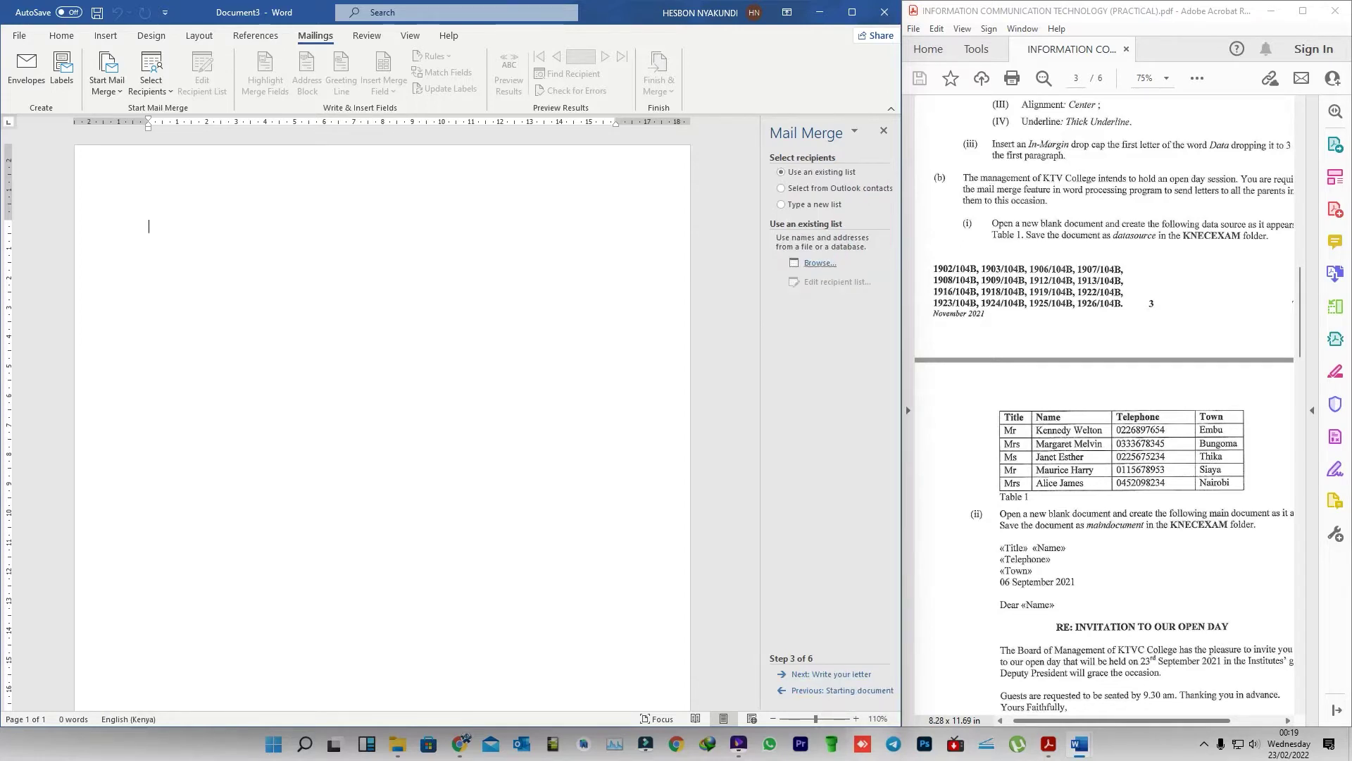
scroll(1104, 408, "down", 3)
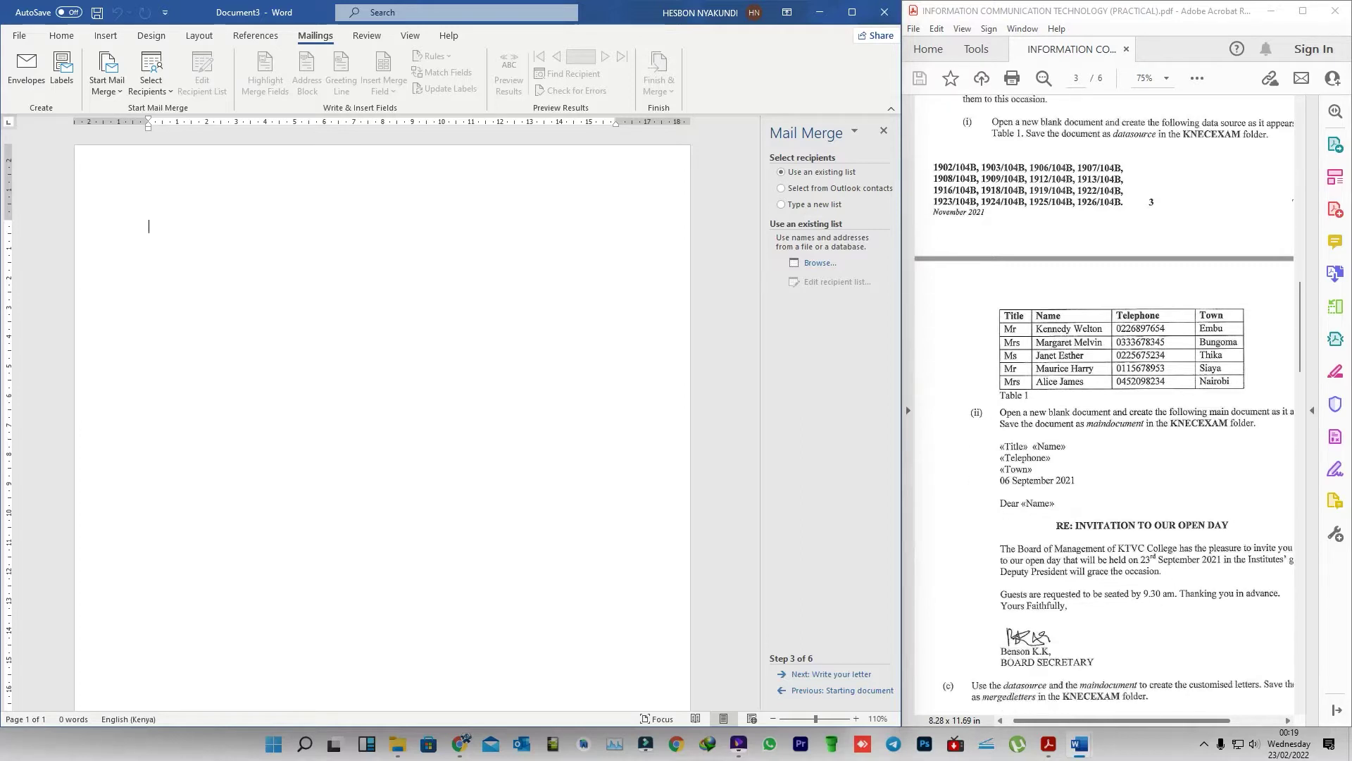
left_click_drag(961, 285, 1266, 415)
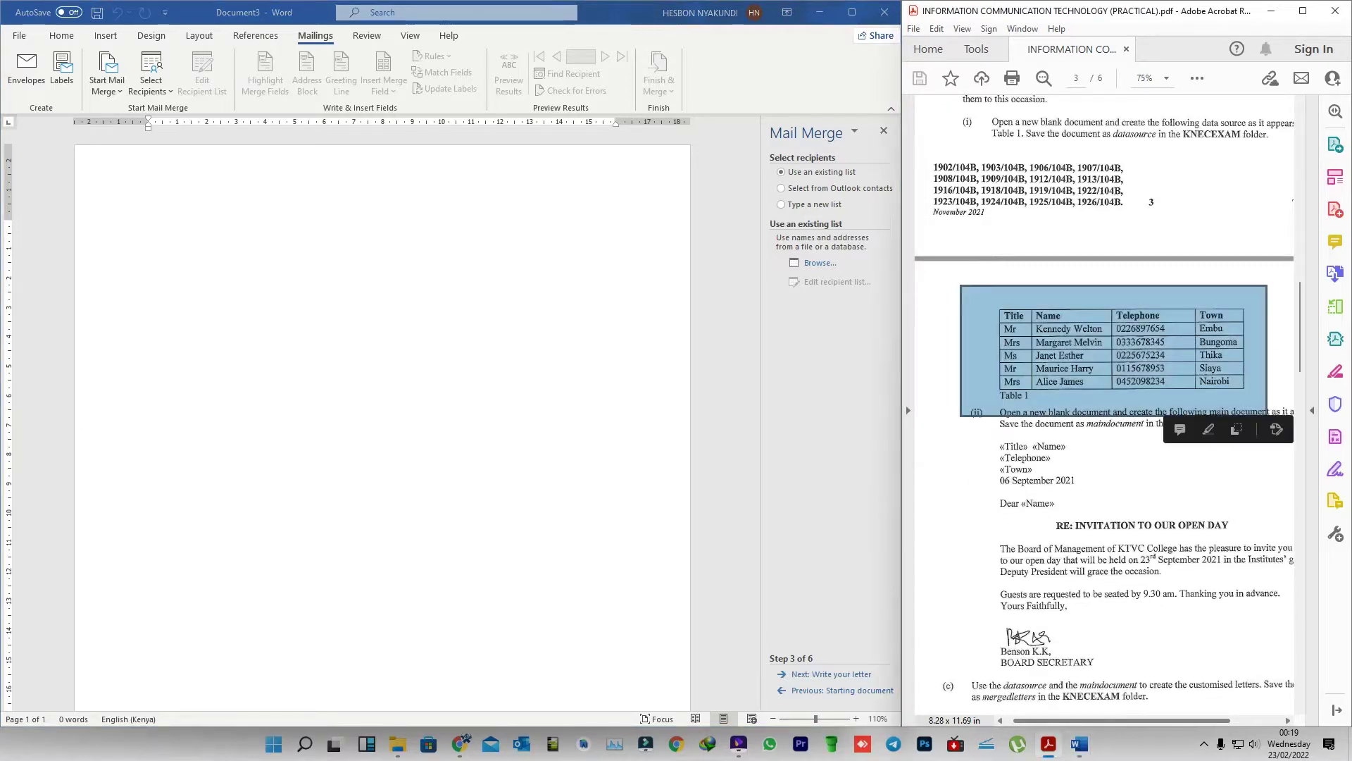
key("Escape")
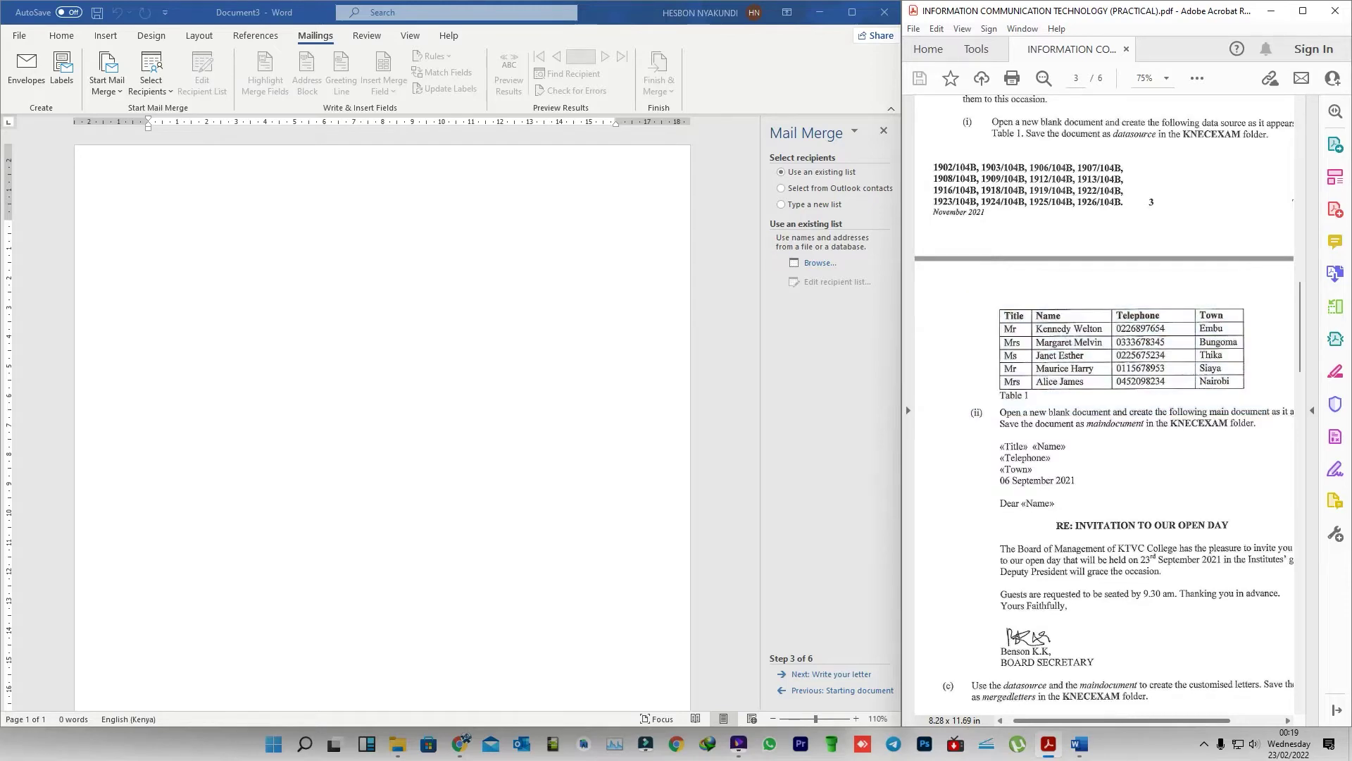
scroll(1104, 405, "up", 2)
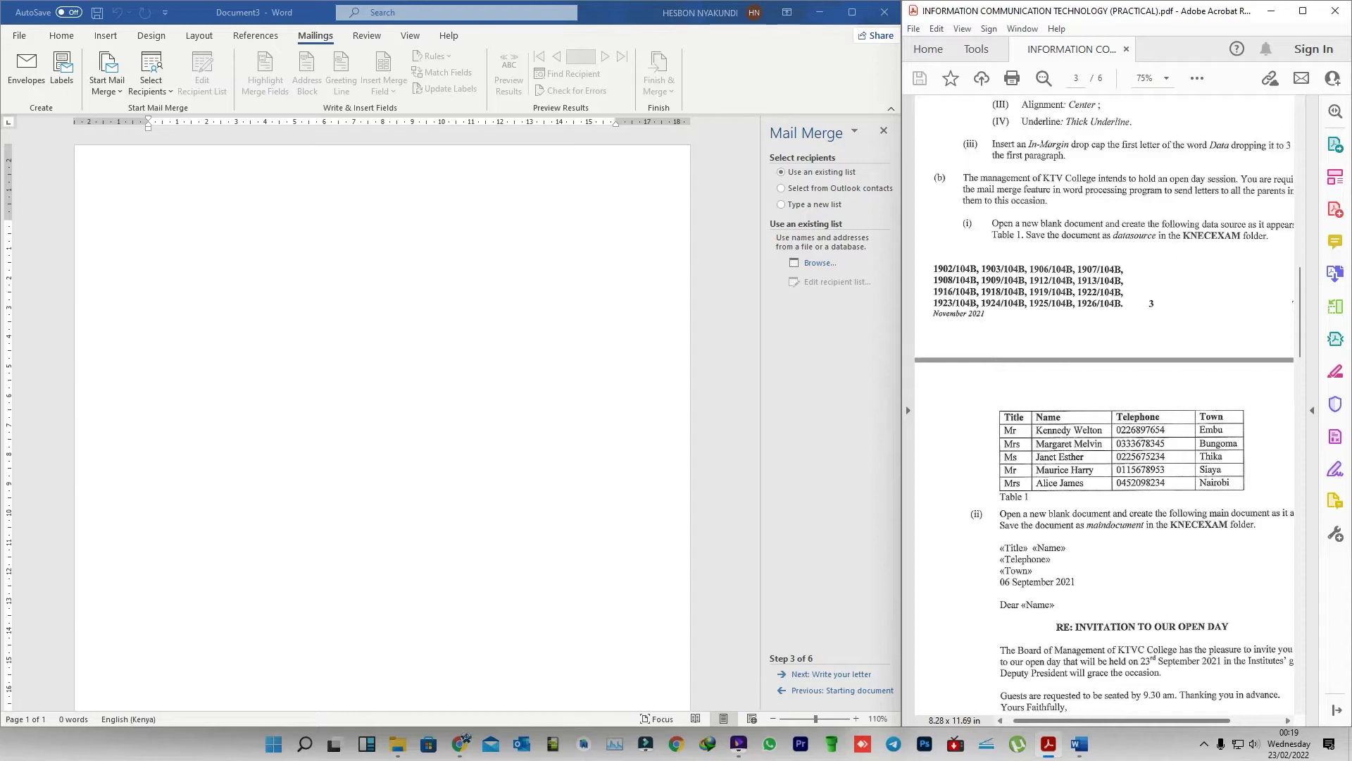
- Choose 'Type a new list' and open the New Address List window via Create
left_click(149, 226)
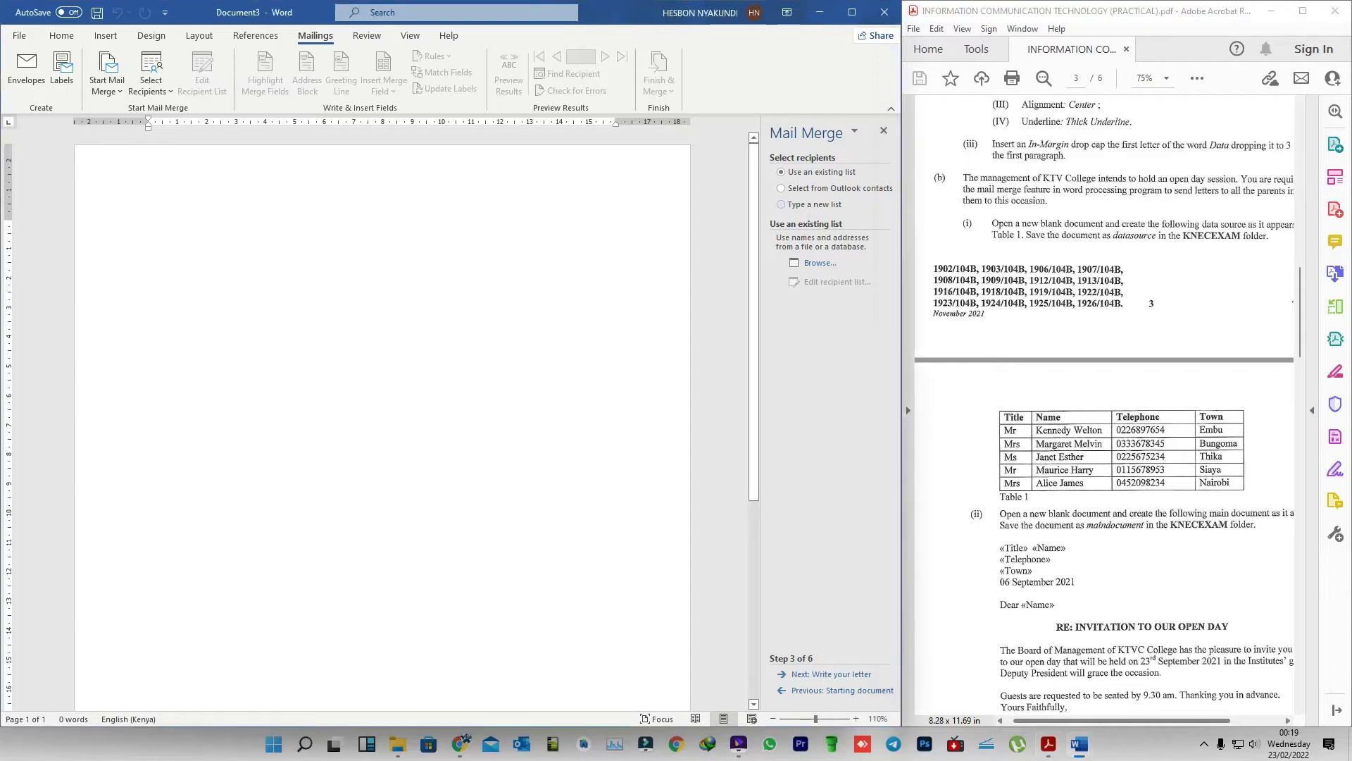
left_click(782, 204)
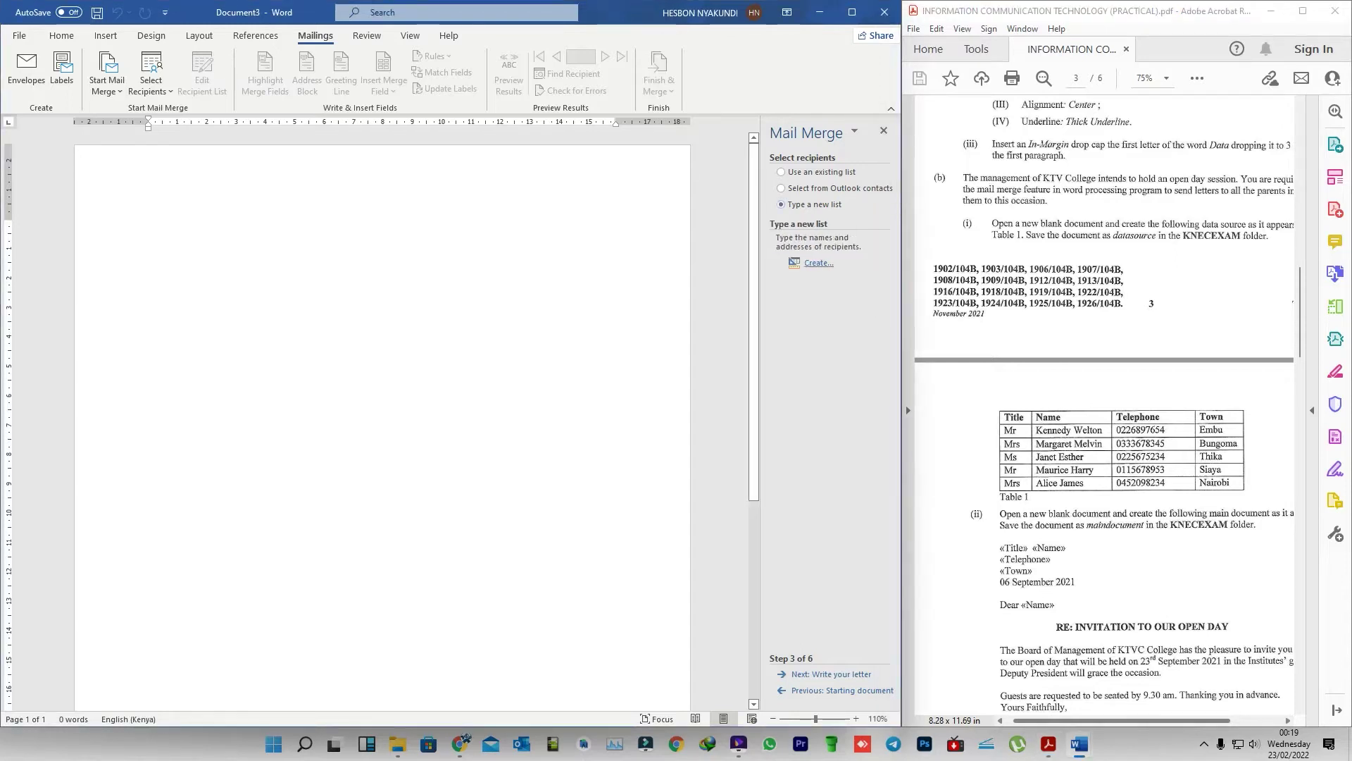
left_click(818, 263)
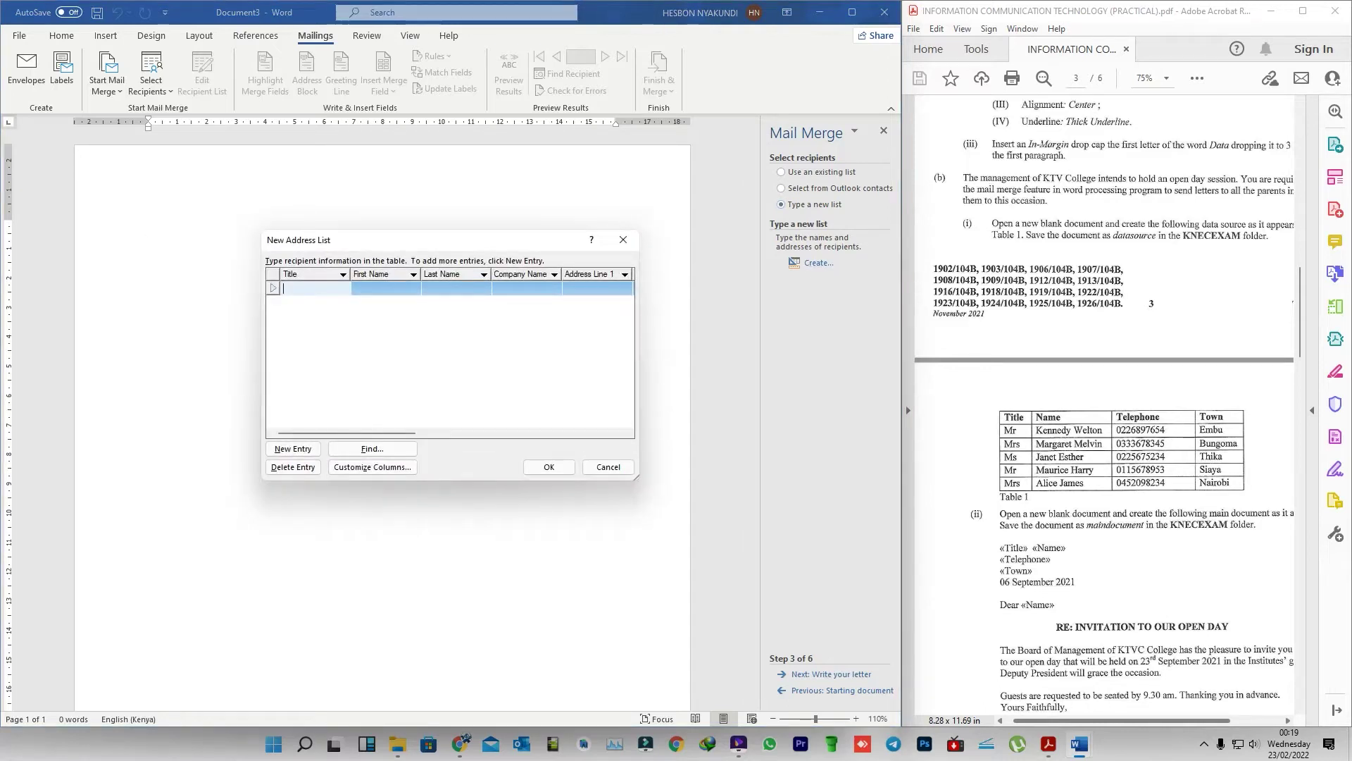
left_click_drag(343, 245, 663, 331)
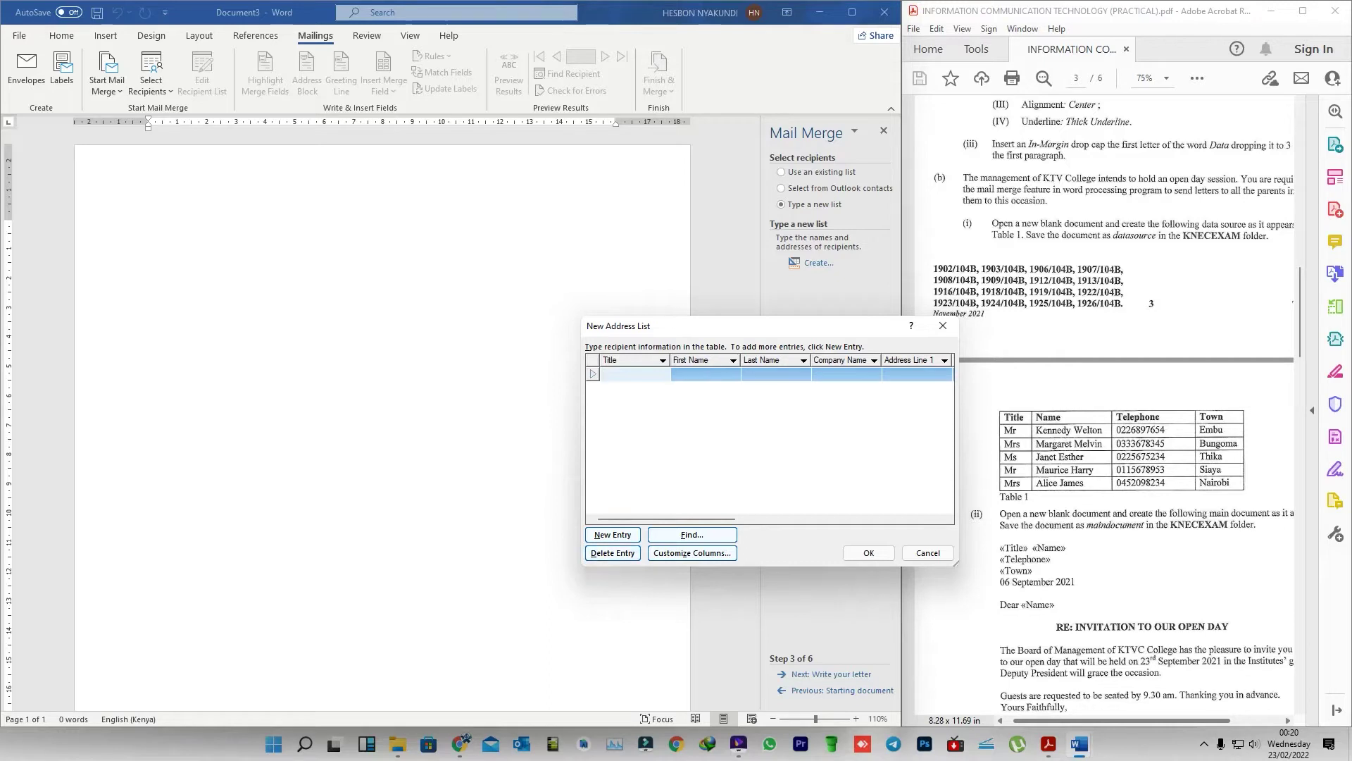
- Delete the default empty entry and add two new blank recipient entries
left_click(613, 553)
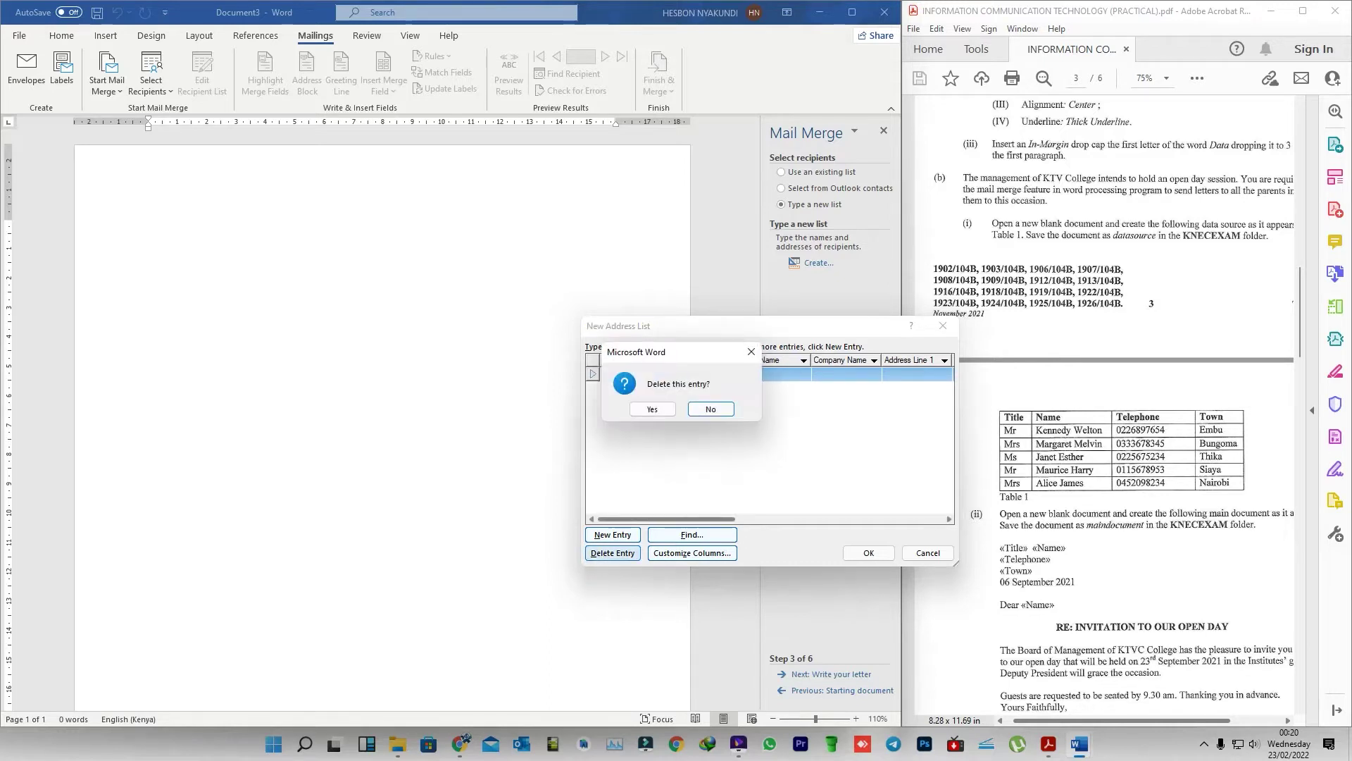
left_click(652, 409)
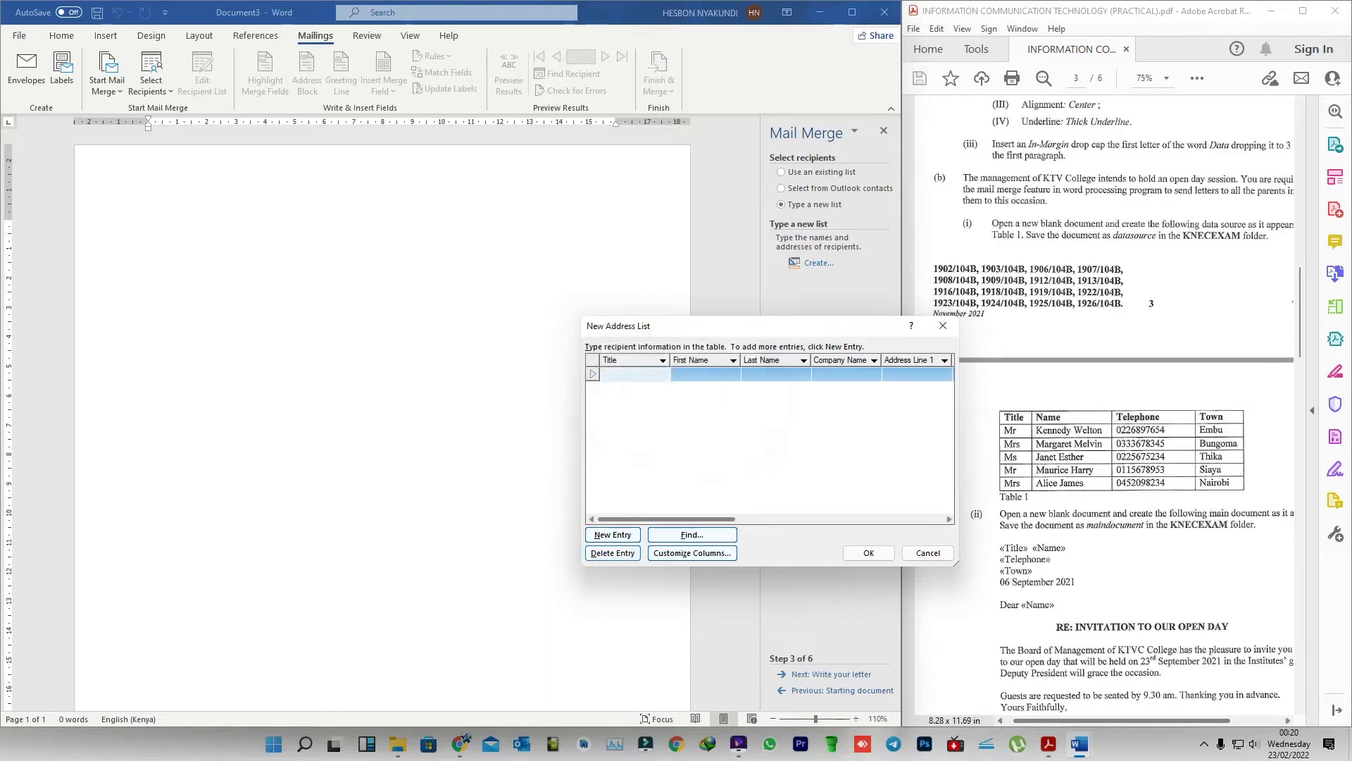
left_click(613, 535)
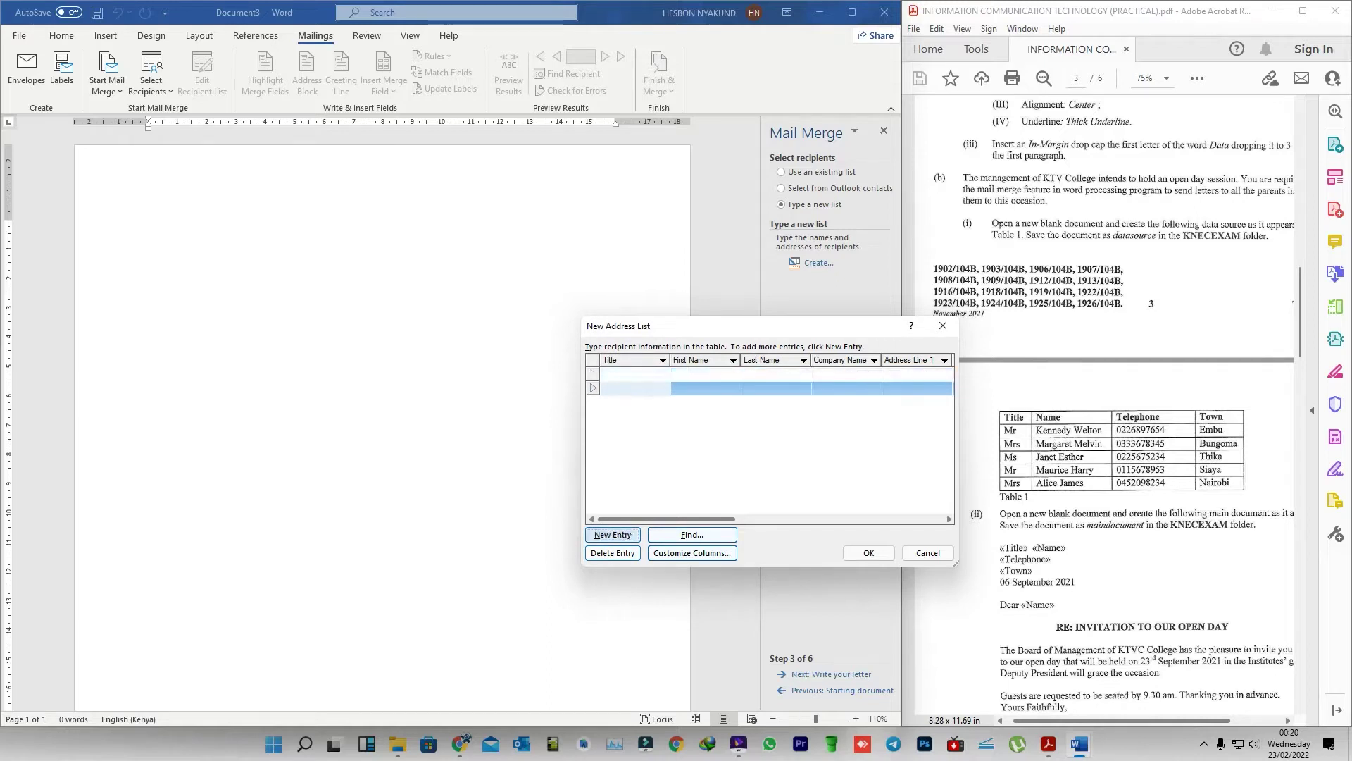
left_click(613, 534)
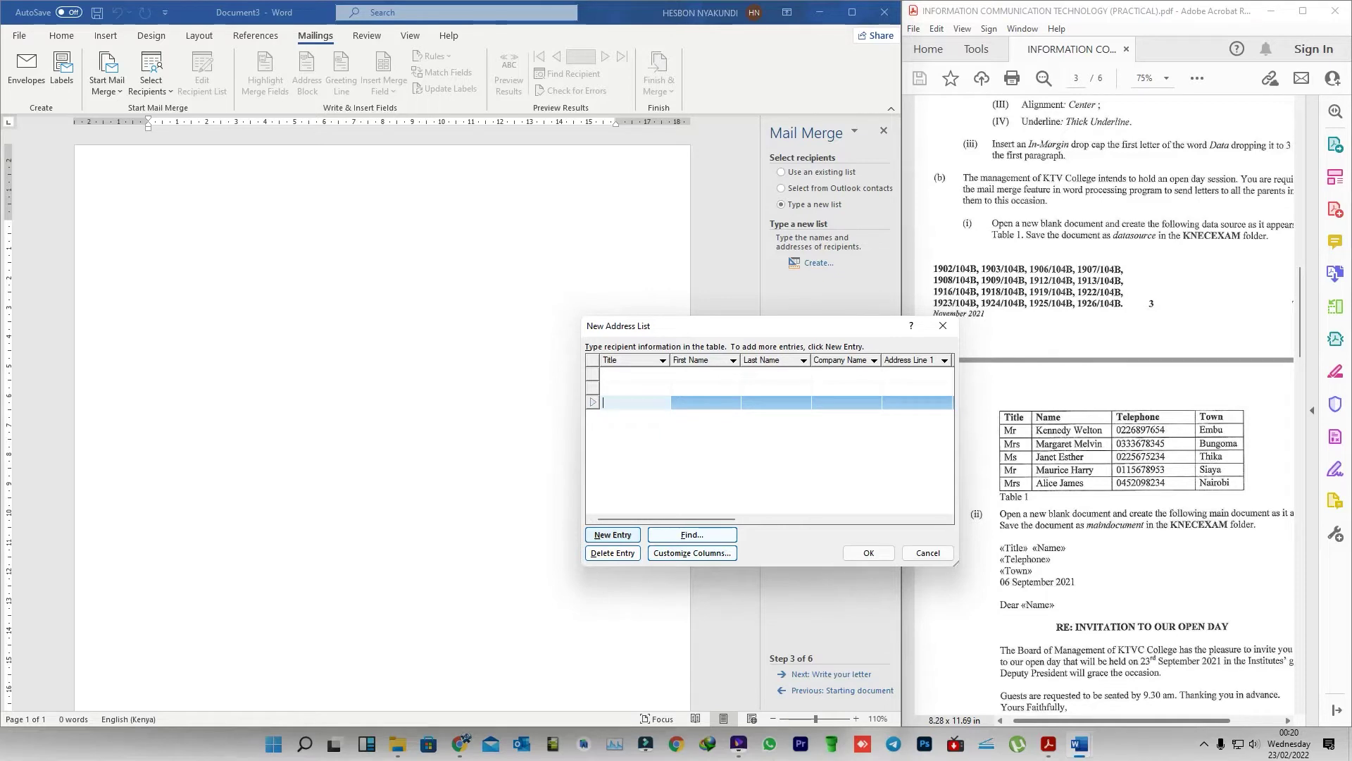
- In Customize Address List, rename the First Name field to Name
left_click(692, 553)
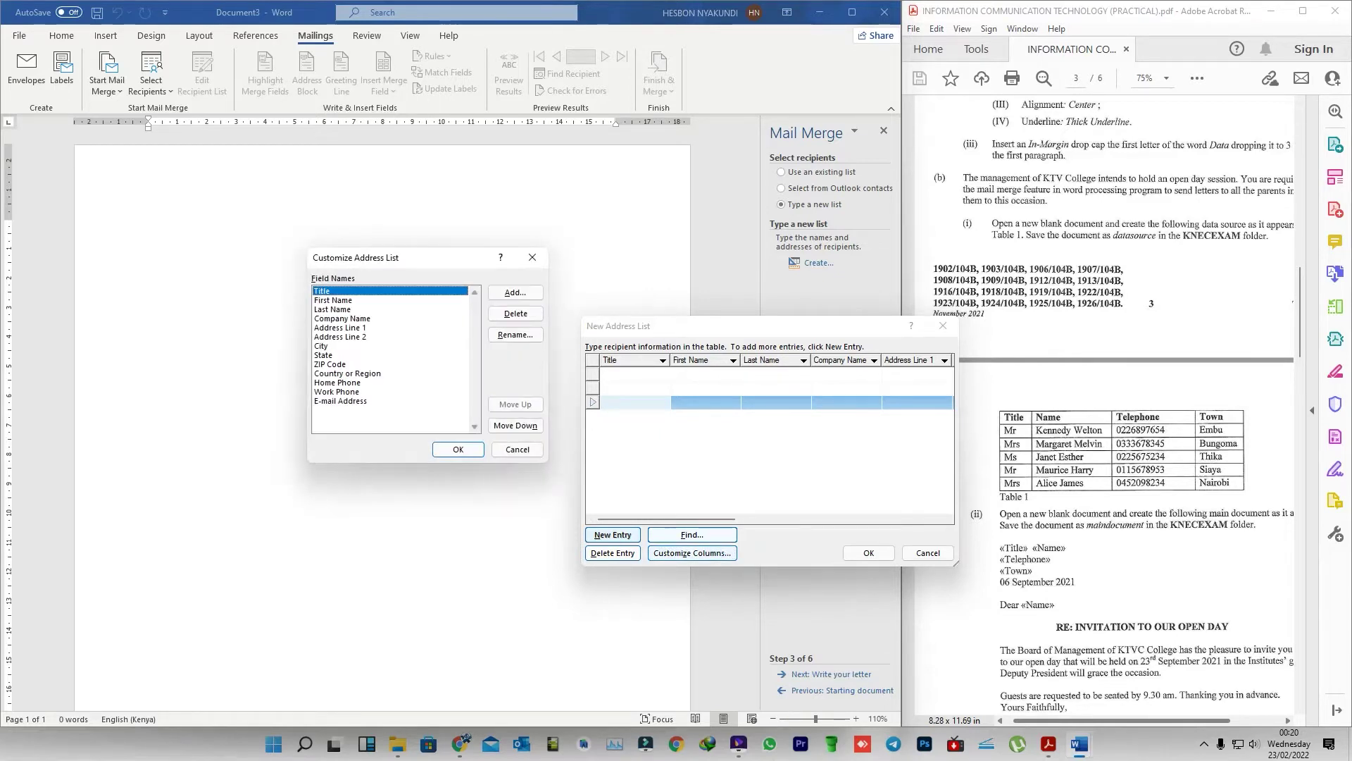
left_click_drag(367, 257, 715, 324)
left_click(864, 359)
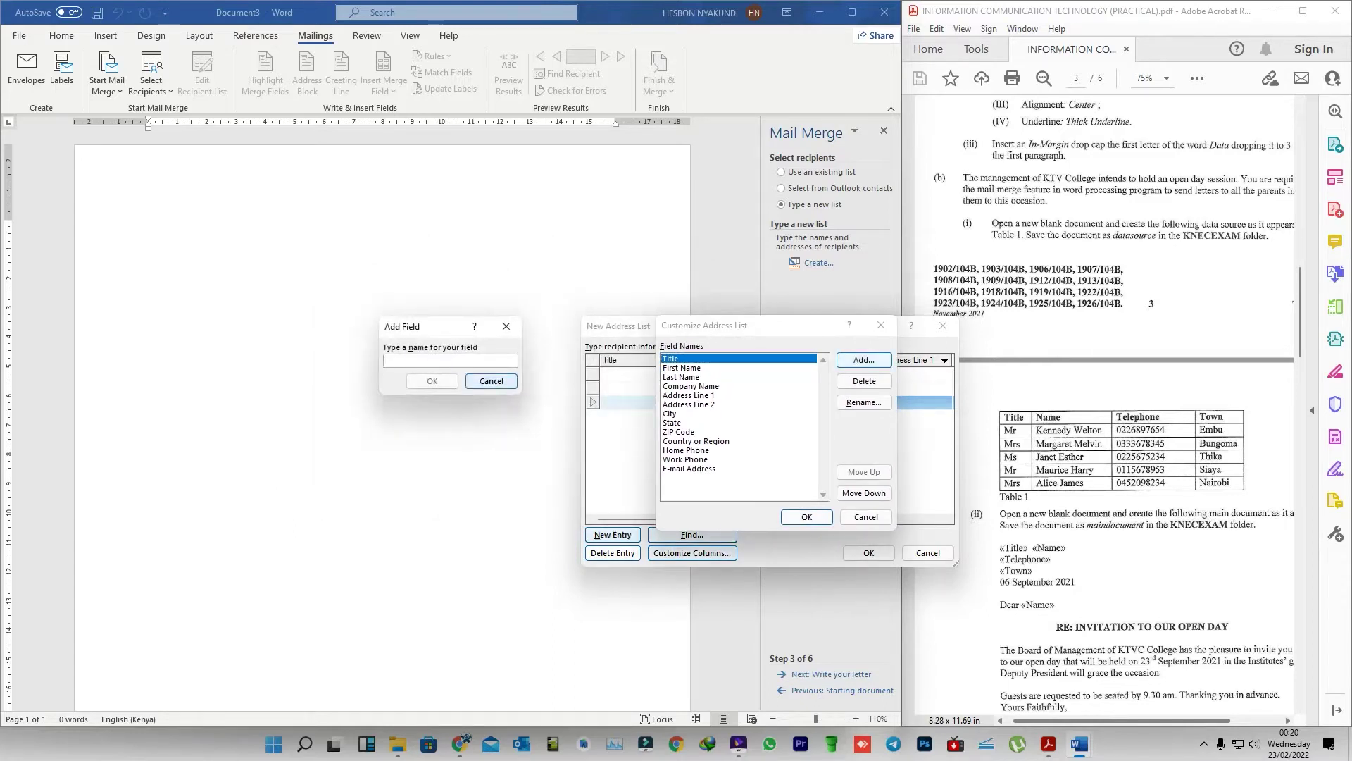
left_click(491, 381)
left_click(681, 368)
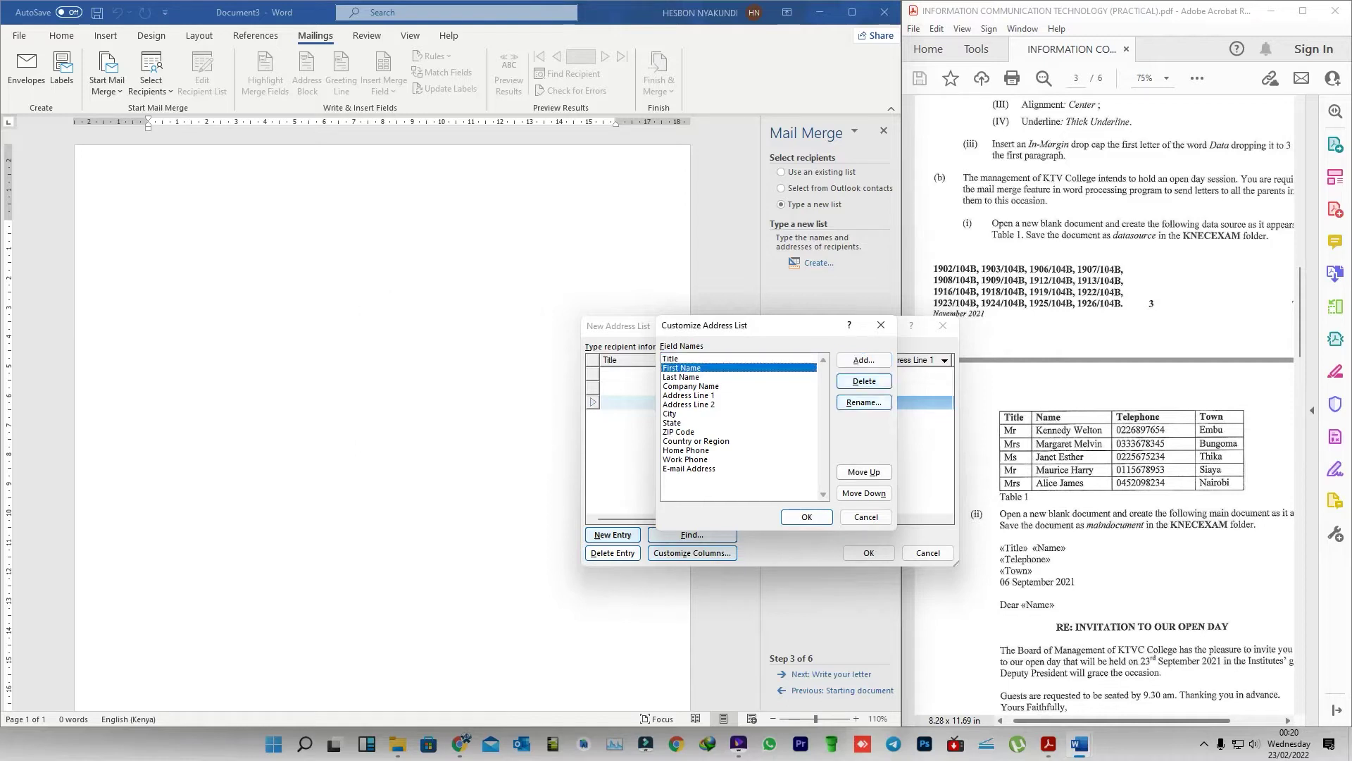
left_click(864, 402)
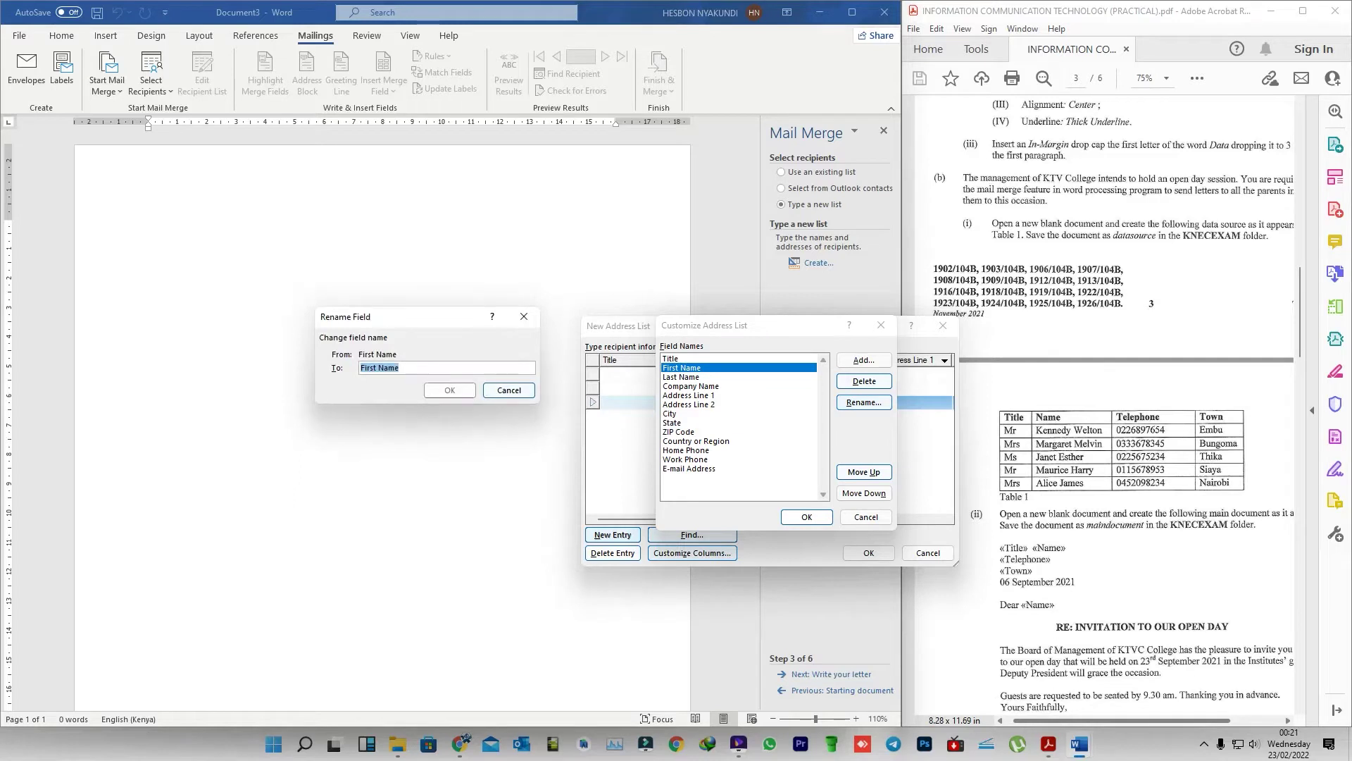
left_click(378, 368)
key("BackSpace")
key("BackSpace")
key("BackSpace")
key("BackSpace")
key("BackSpace")
key("Delete")
left_click(449, 390)
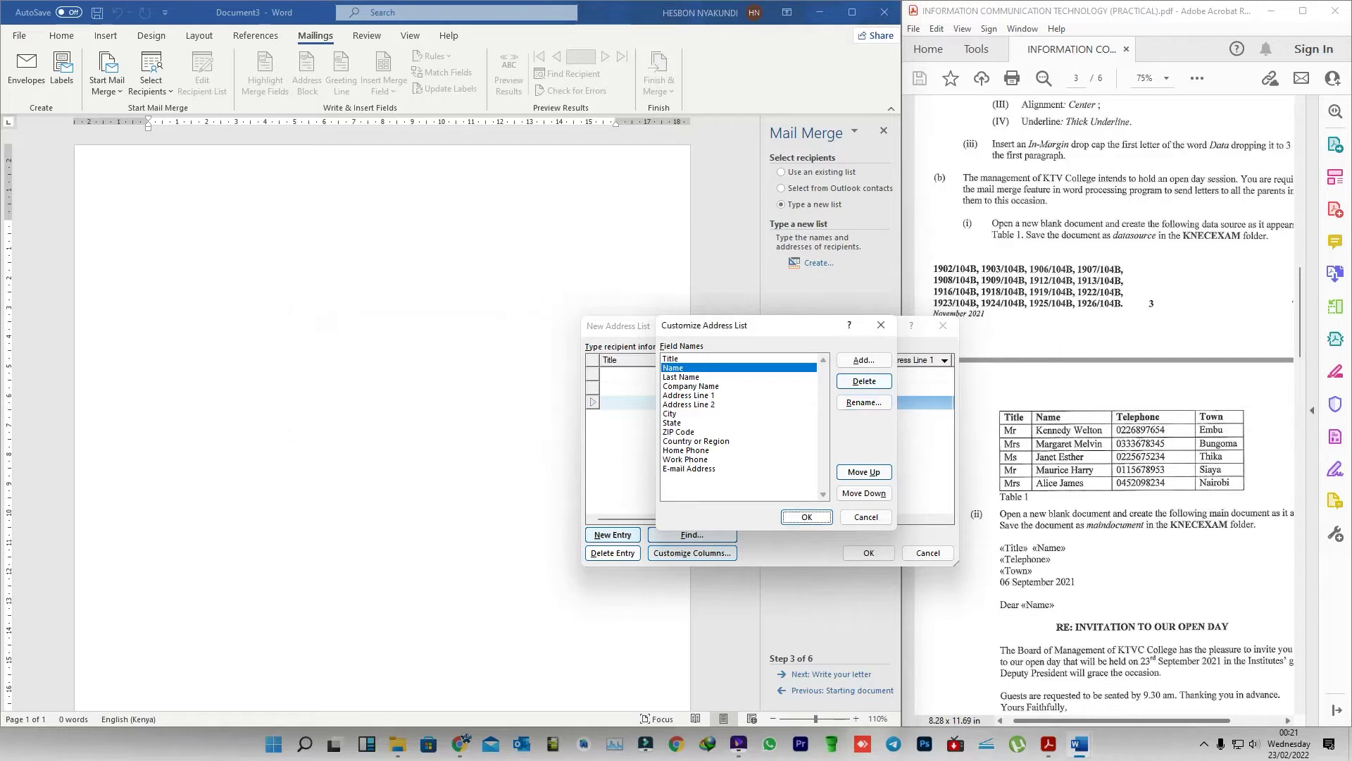
- Delete the Last Name, Company Name, Address Line 1 and Address Line 2 fields
left_click(680, 376)
left_click(864, 381)
left_click(653, 409)
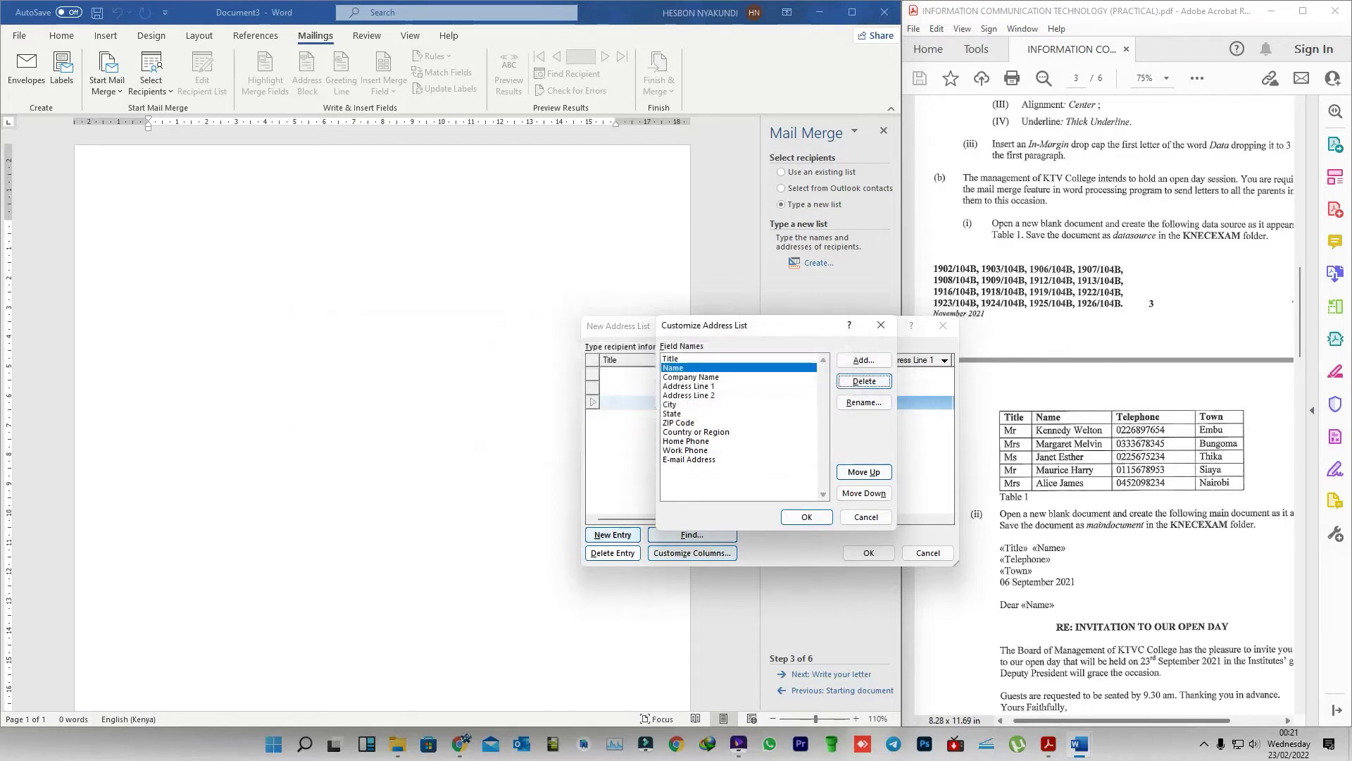
left_click(691, 377)
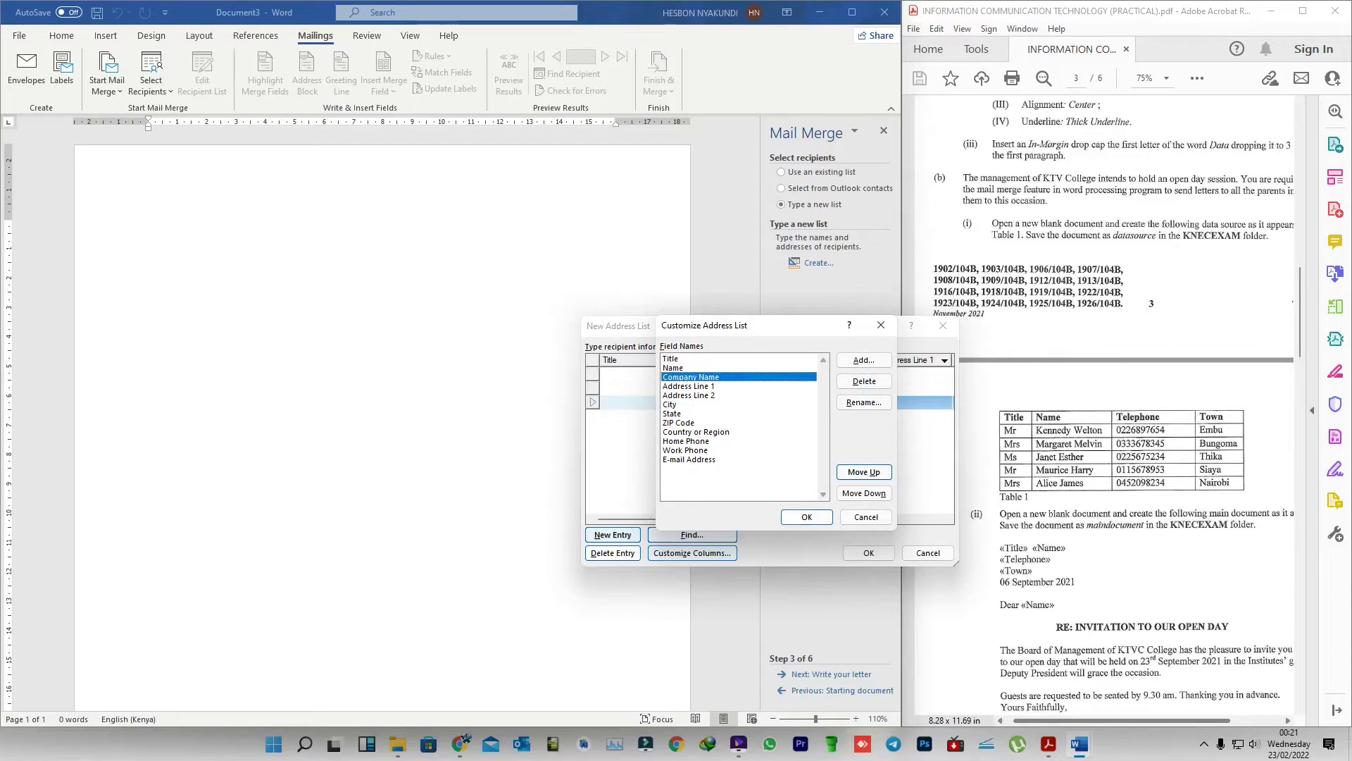
left_click(864, 381)
left_click(654, 408)
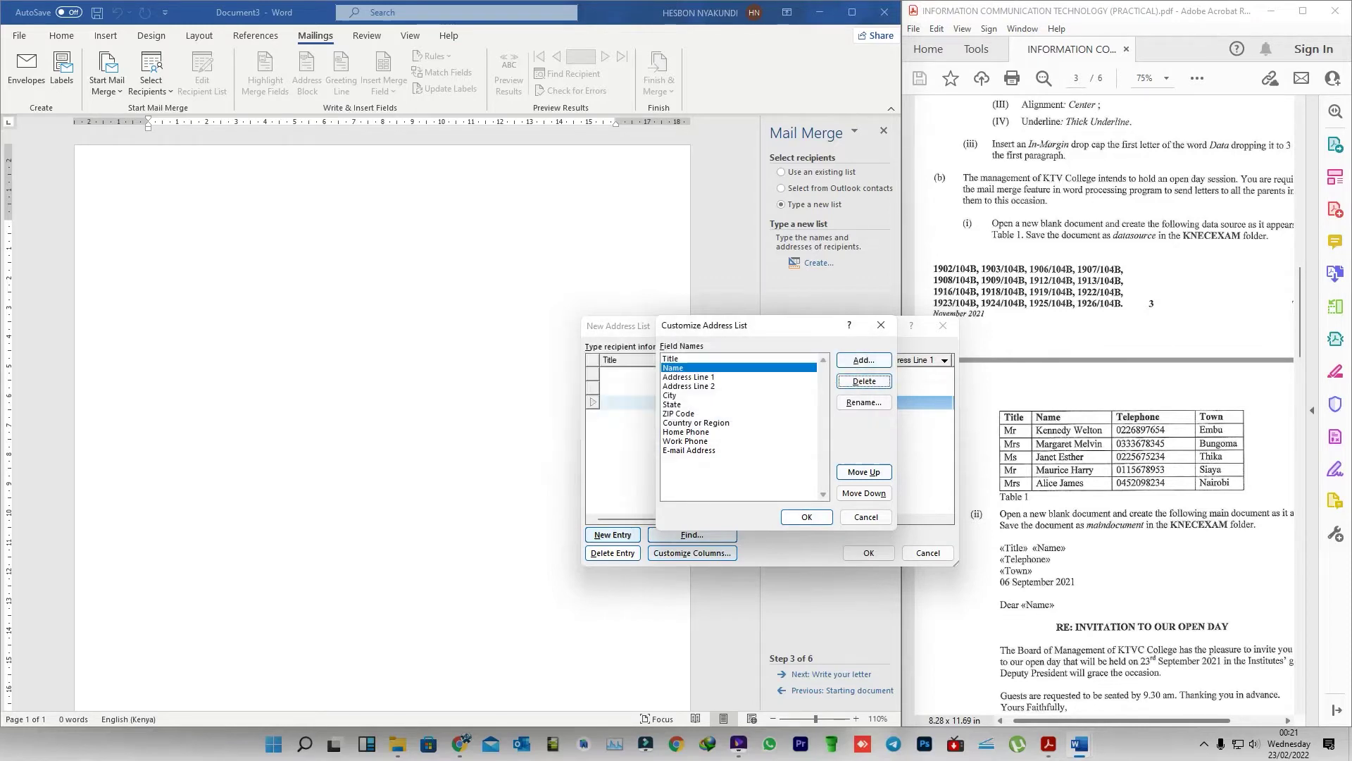
left_click(689, 386)
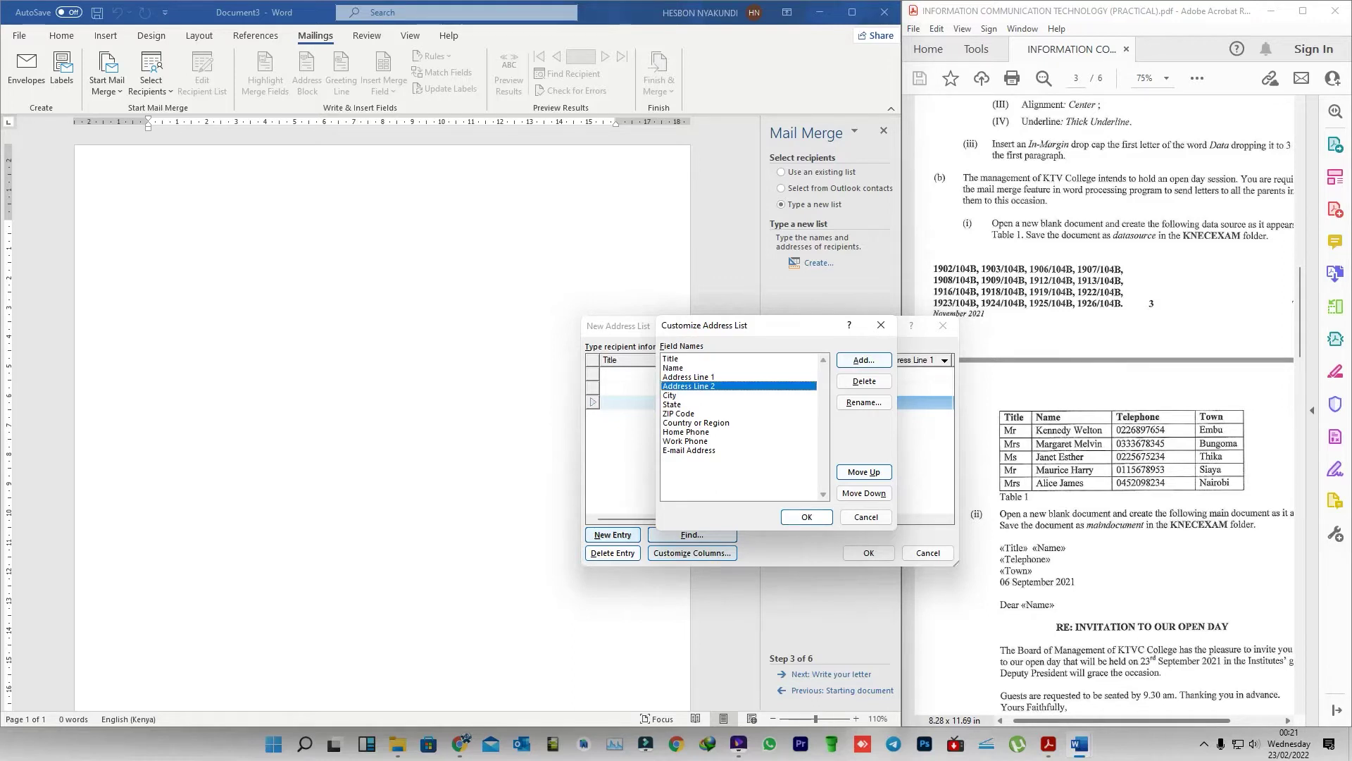
left_click(689, 377)
left_click(864, 381)
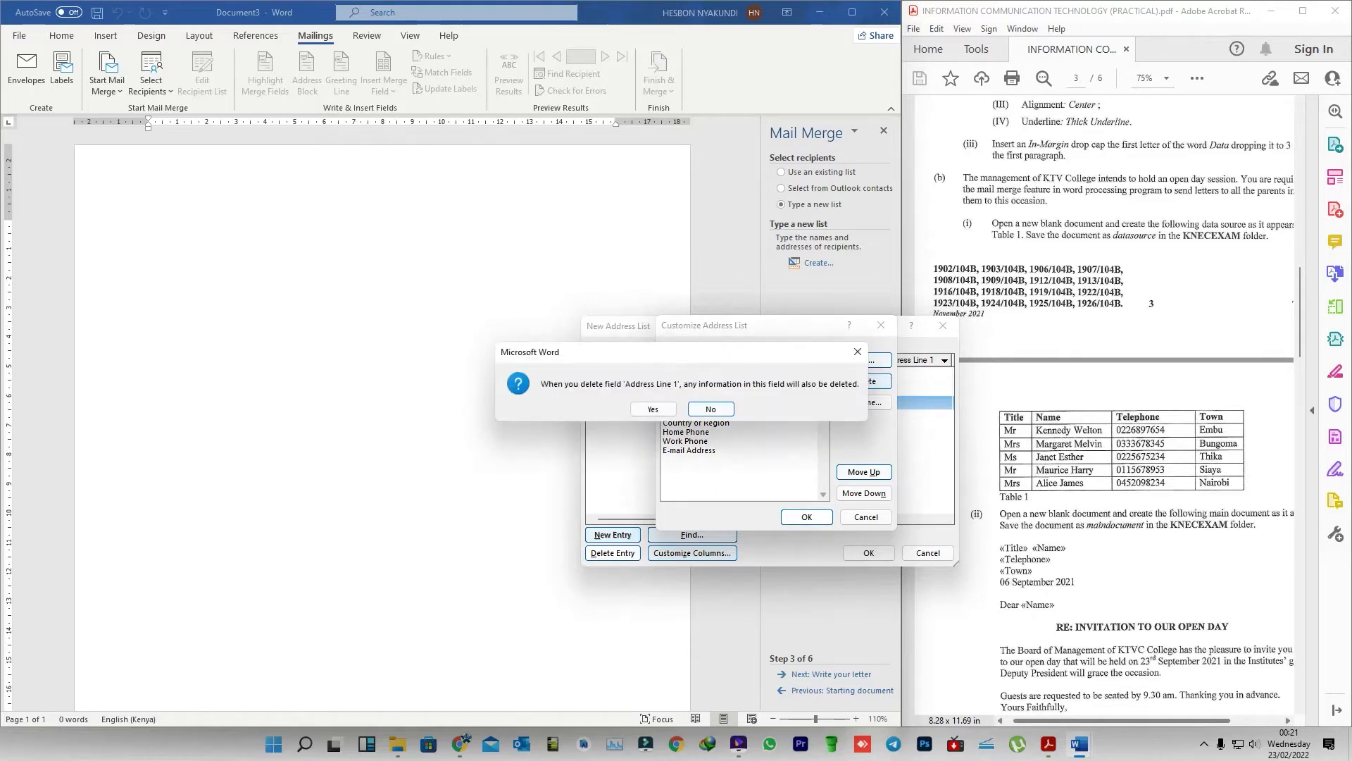
left_click(654, 409)
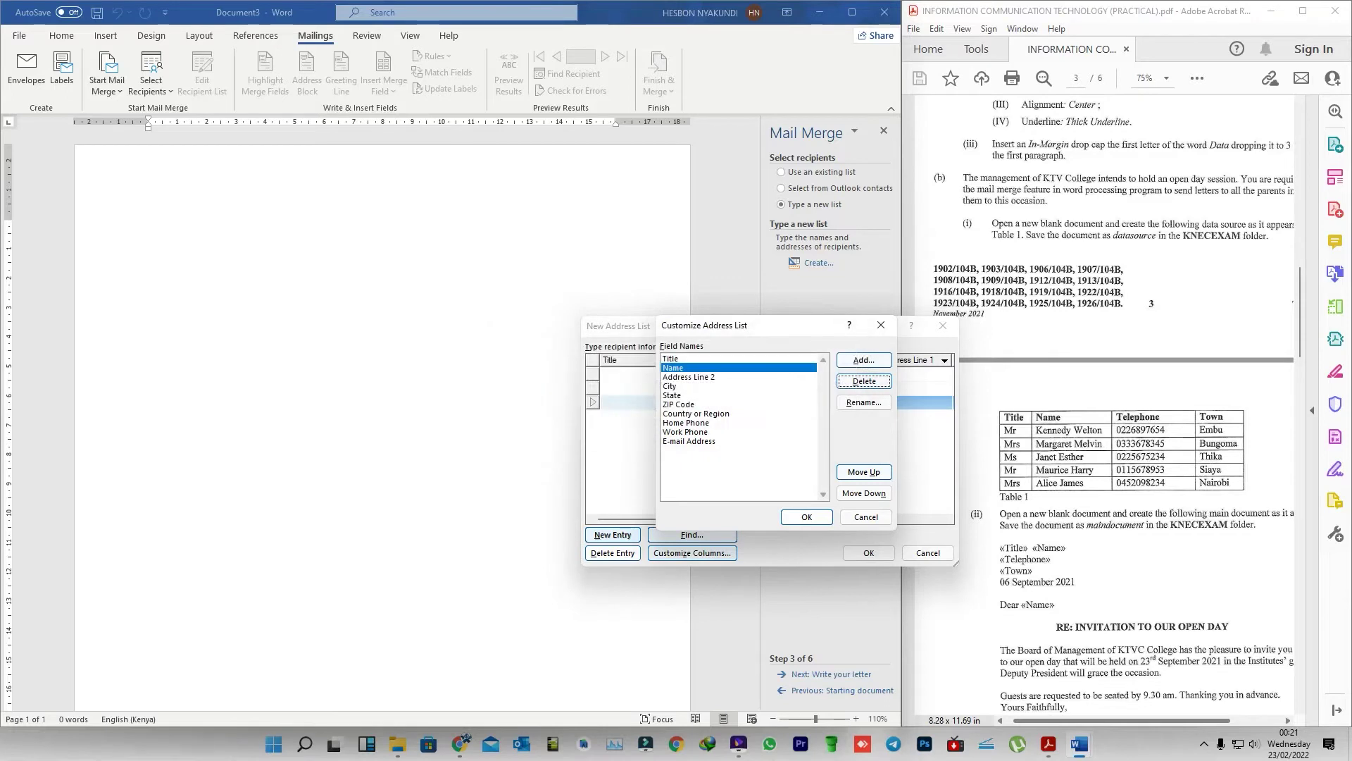
left_click(688, 377)
left_click(864, 381)
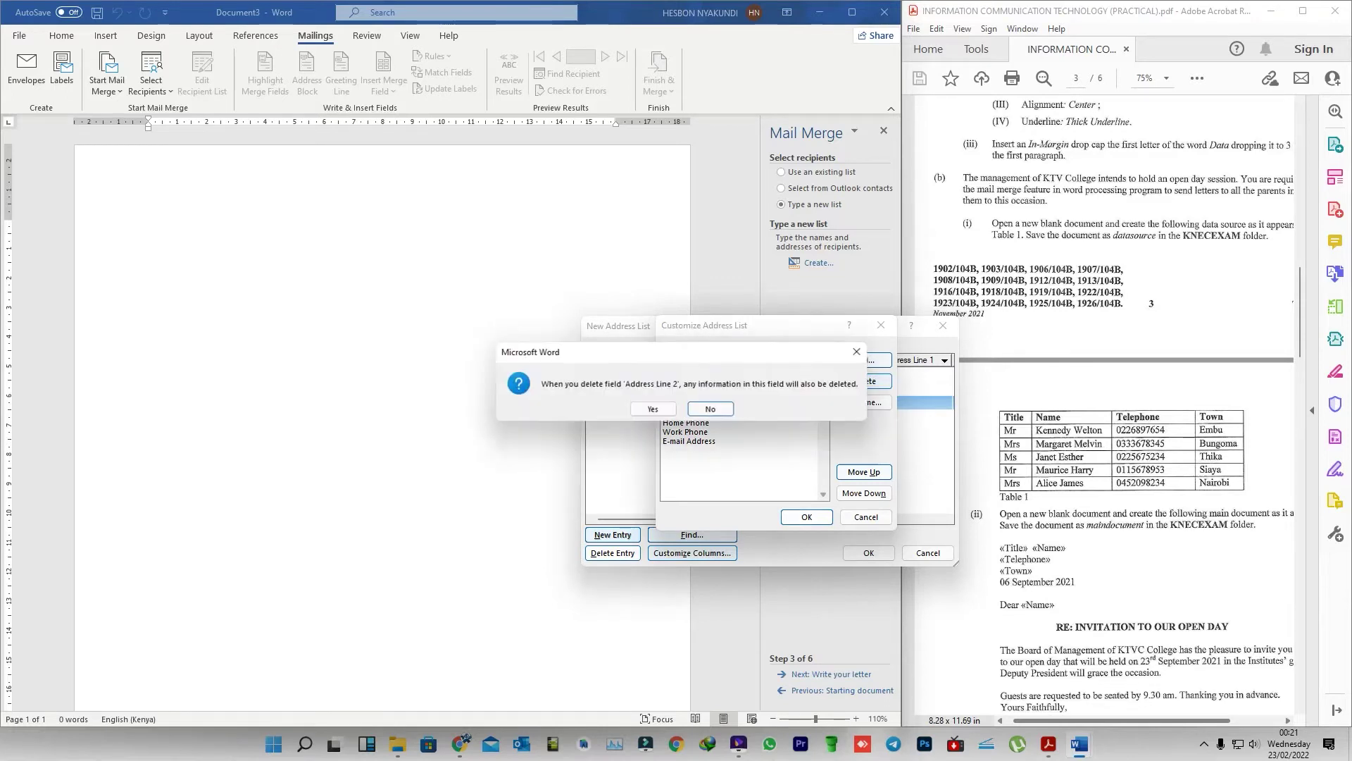
left_click(652, 408)
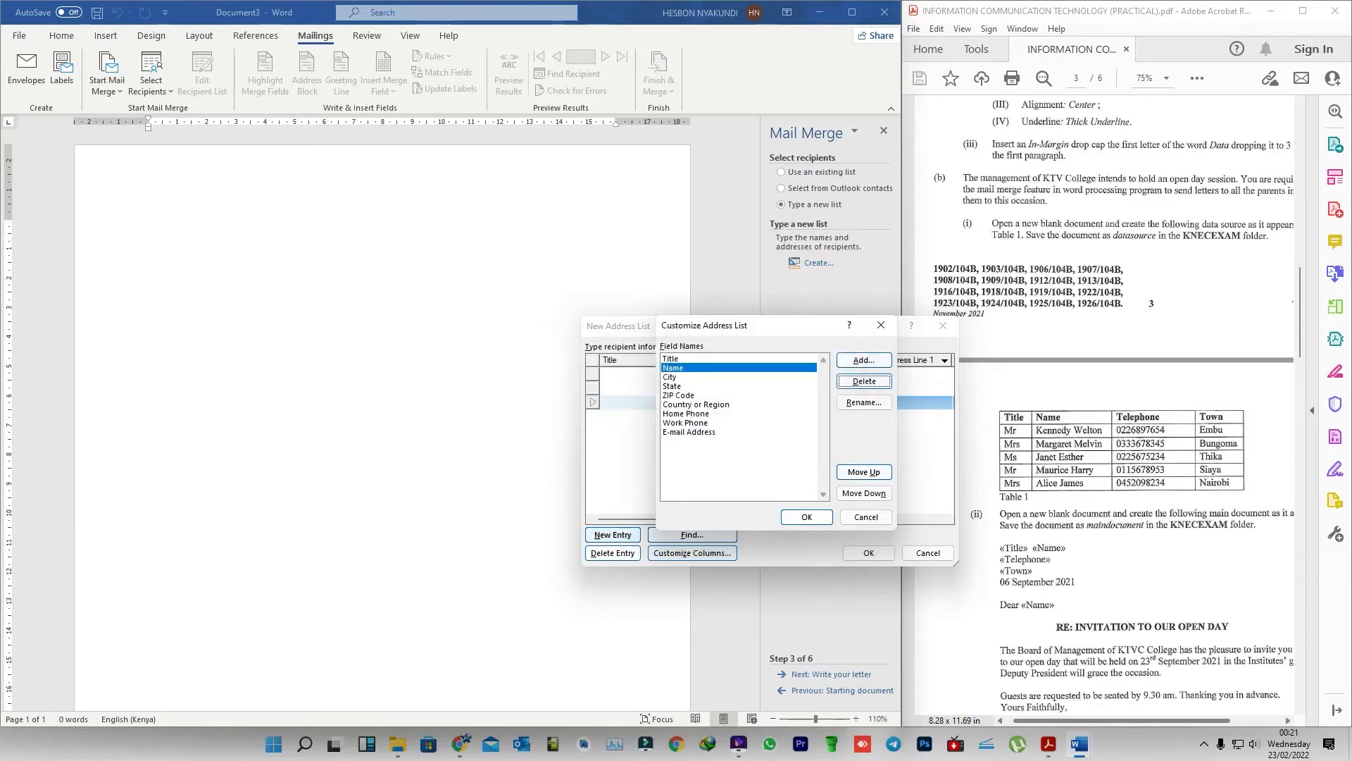
left_click(670, 377)
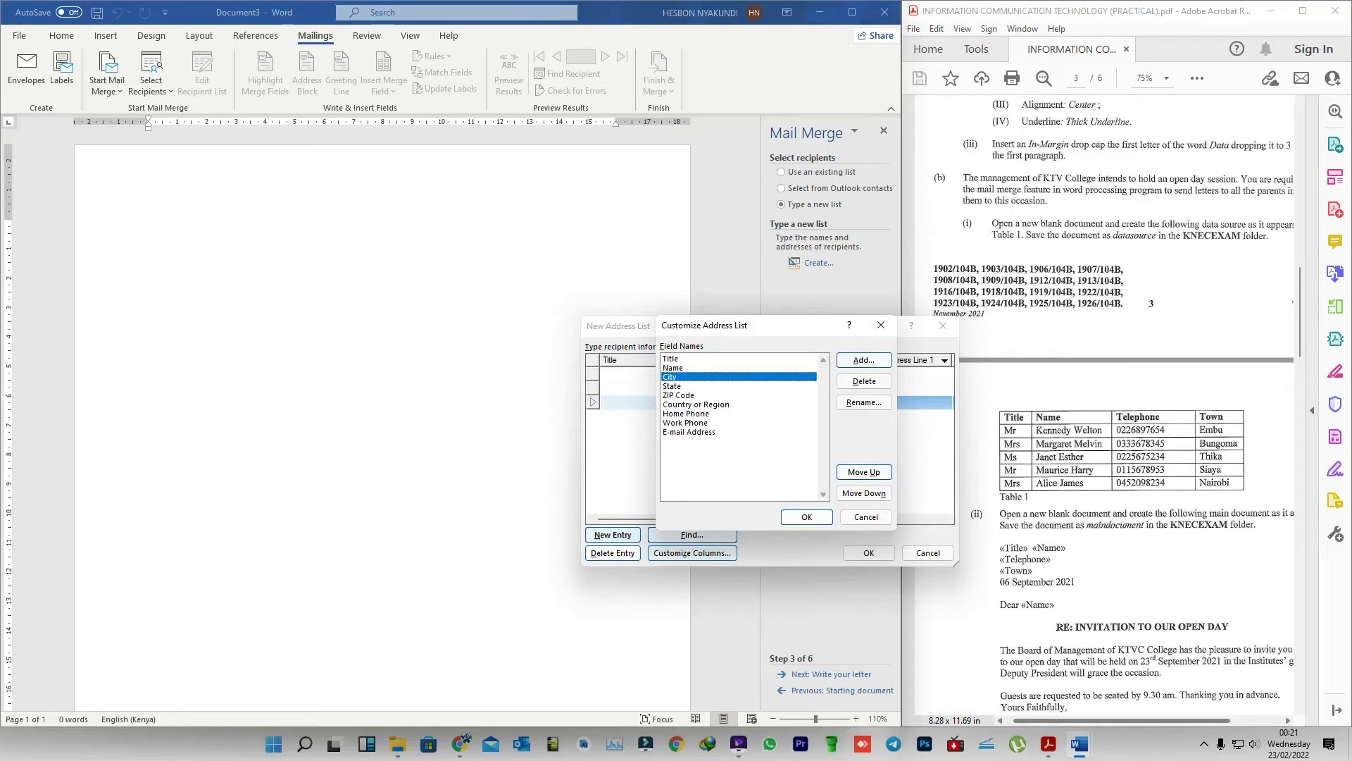
- Rename the City field to Town and delete the E-mail Address field
left_click(864, 402)
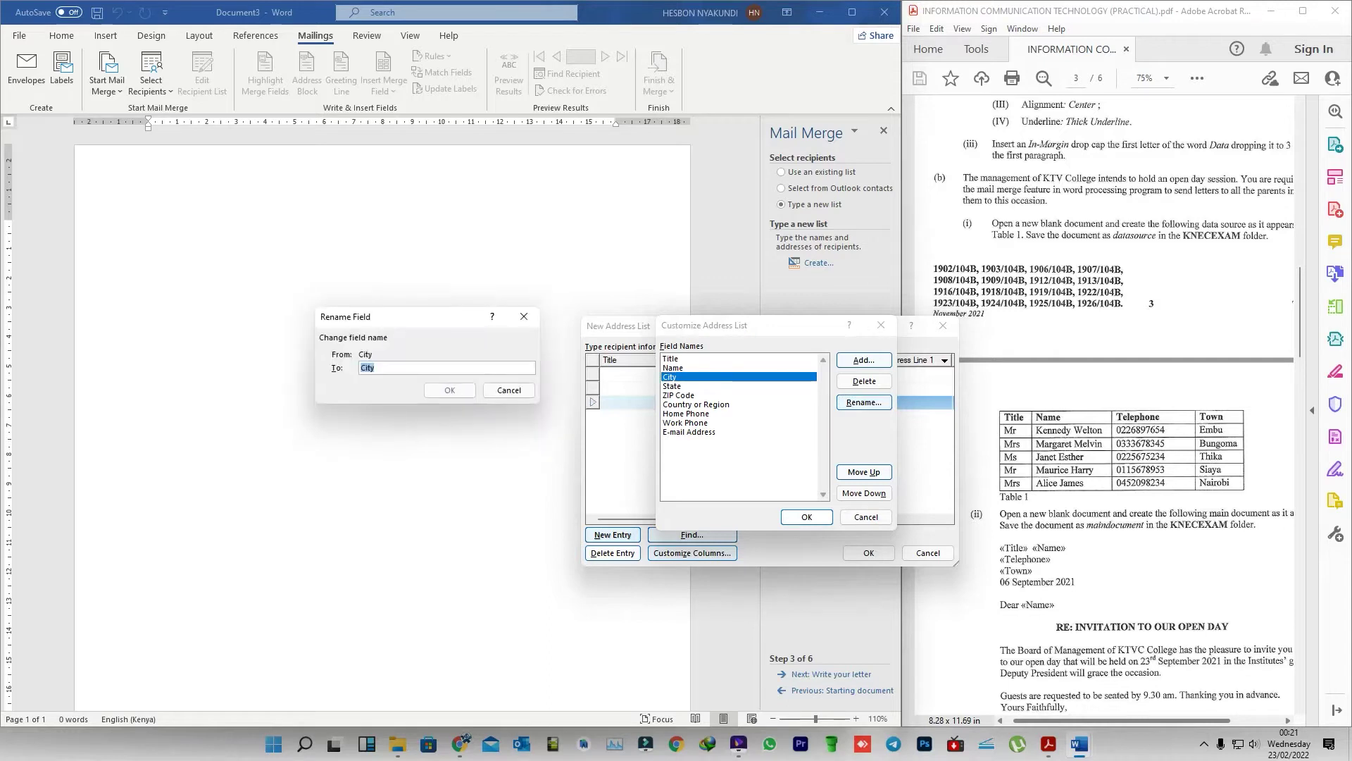
type("tow")
key("BackSpace")
key("BackSpace")
key("BackSpace")
type("Town")
key("Return")
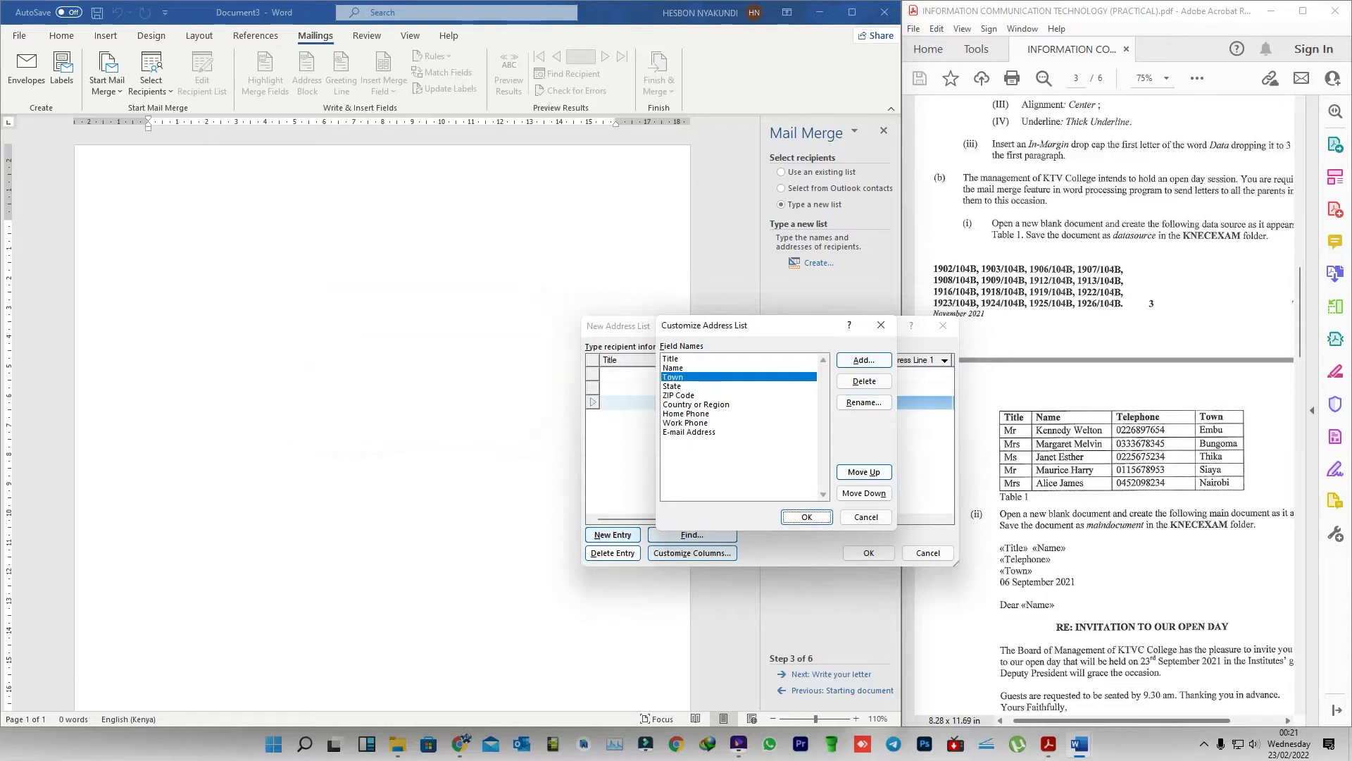
left_click(689, 432)
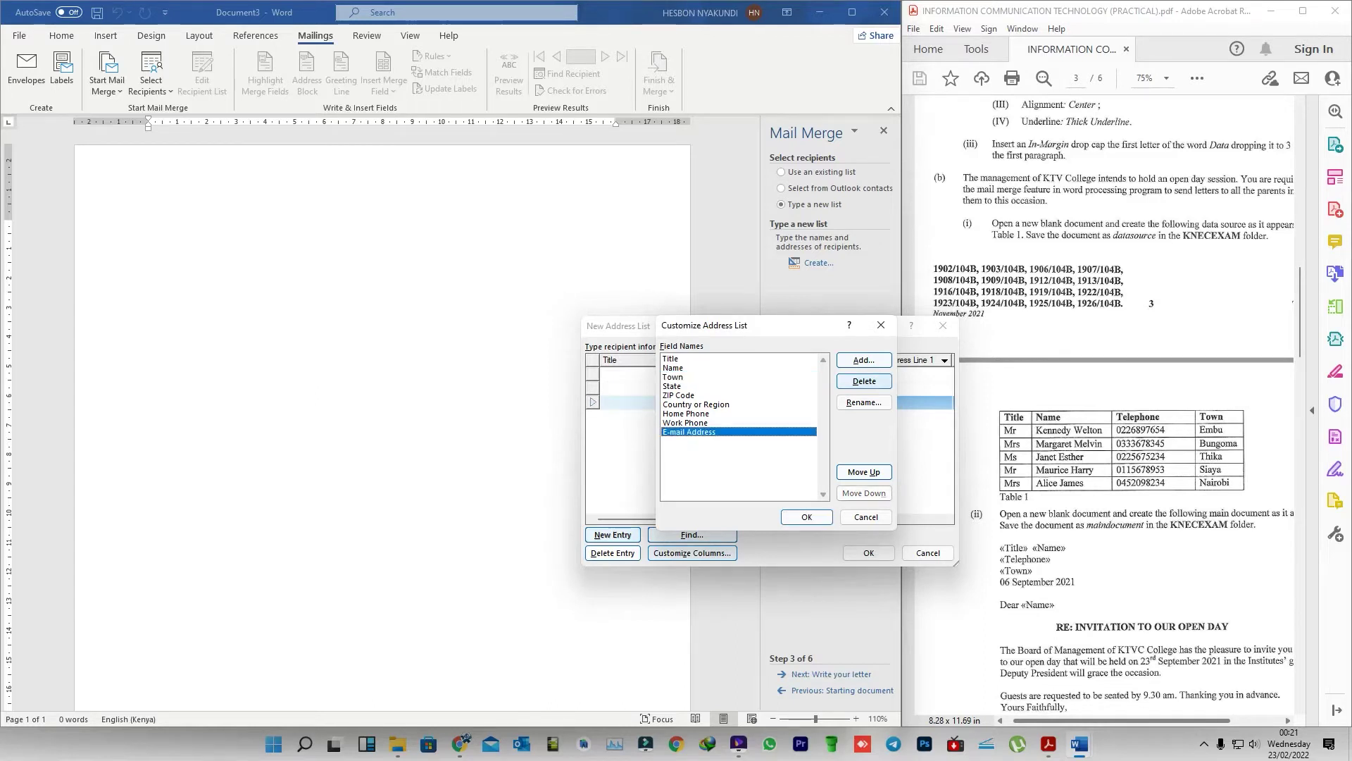
left_click(865, 381)
left_click(654, 409)
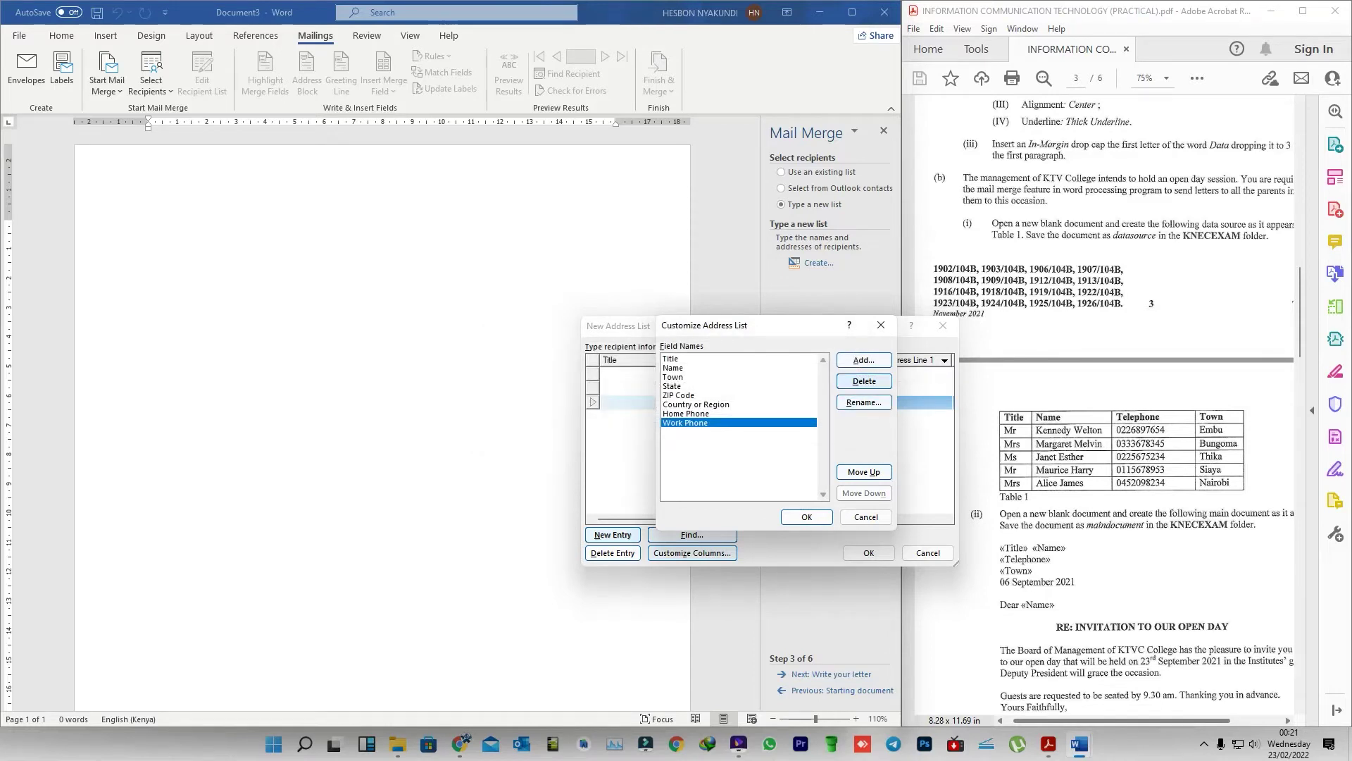
- Move Work Phone up above Town and rename it Telephone
left_click(865, 472)
left_click(864, 472)
left_click(864, 472)
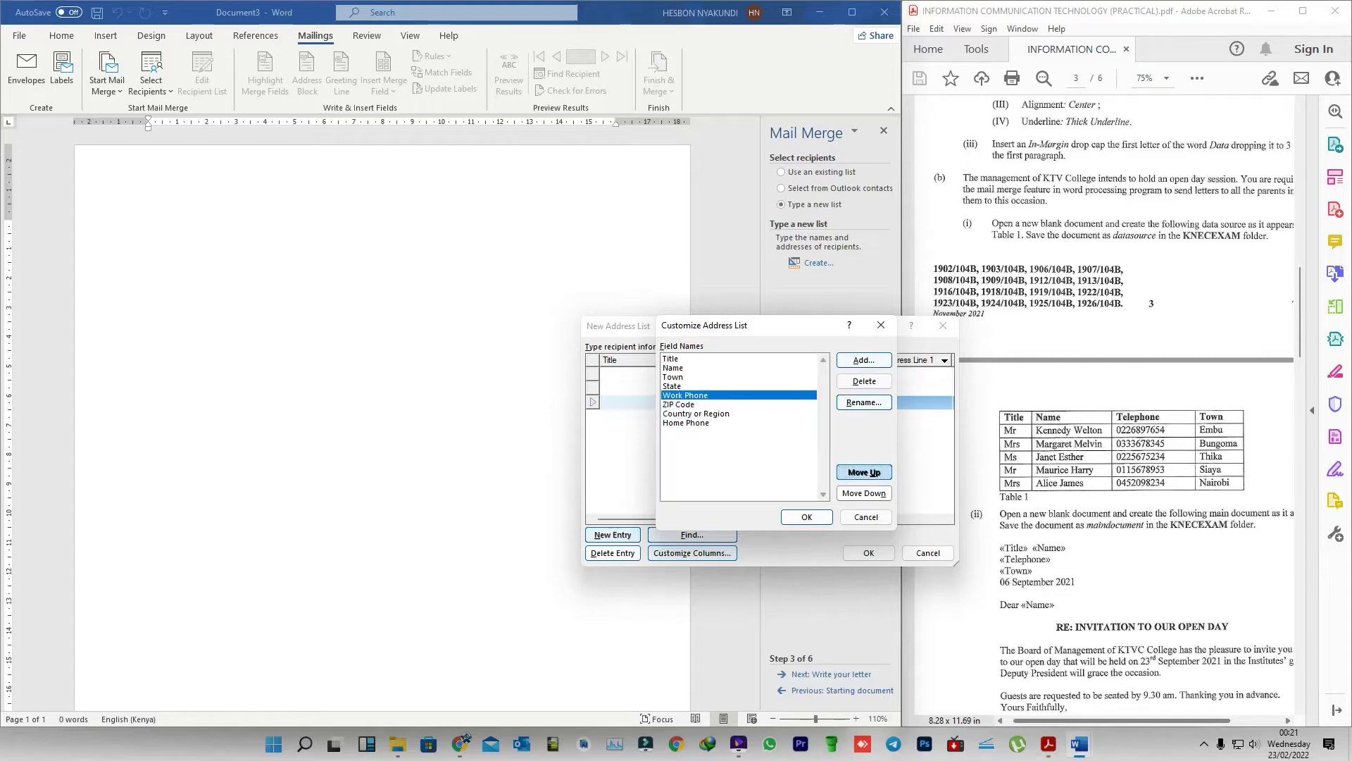
left_click(865, 472)
left_click(864, 472)
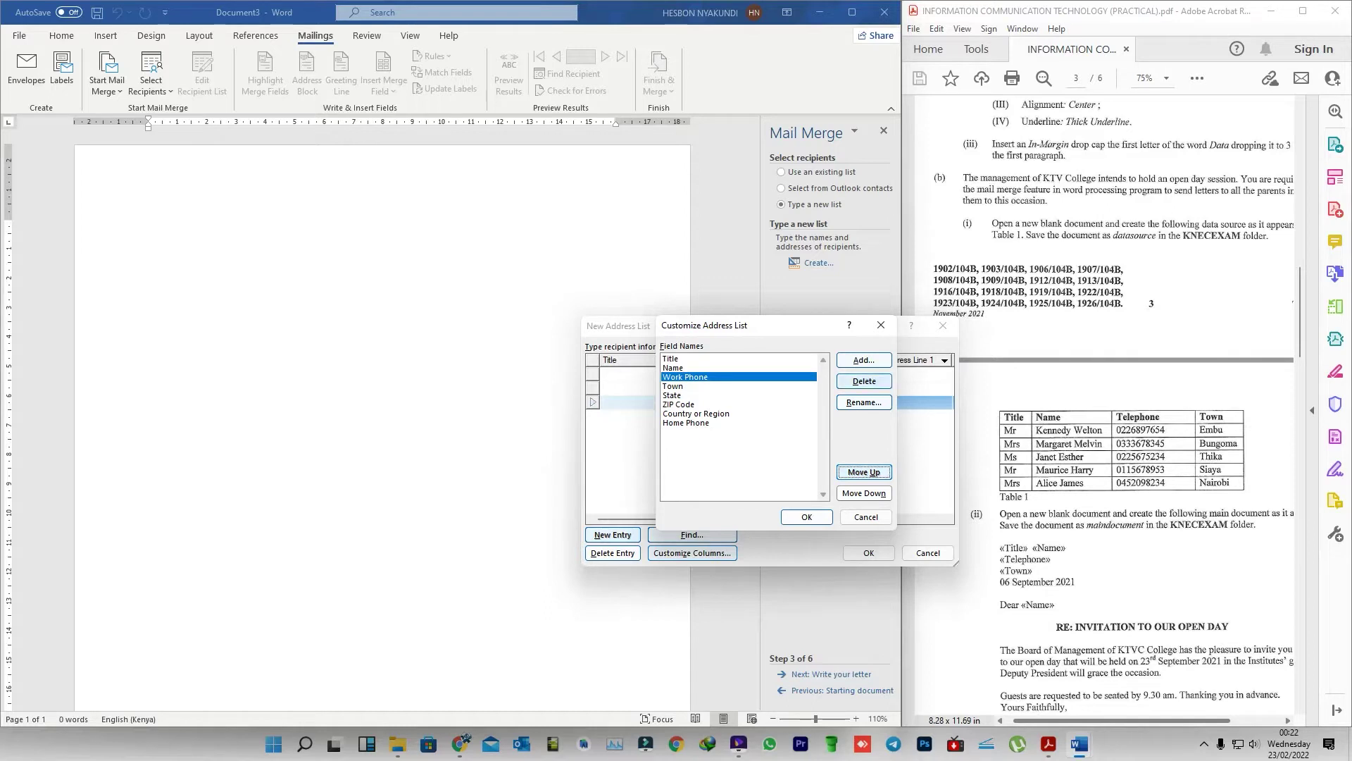
left_click(864, 403)
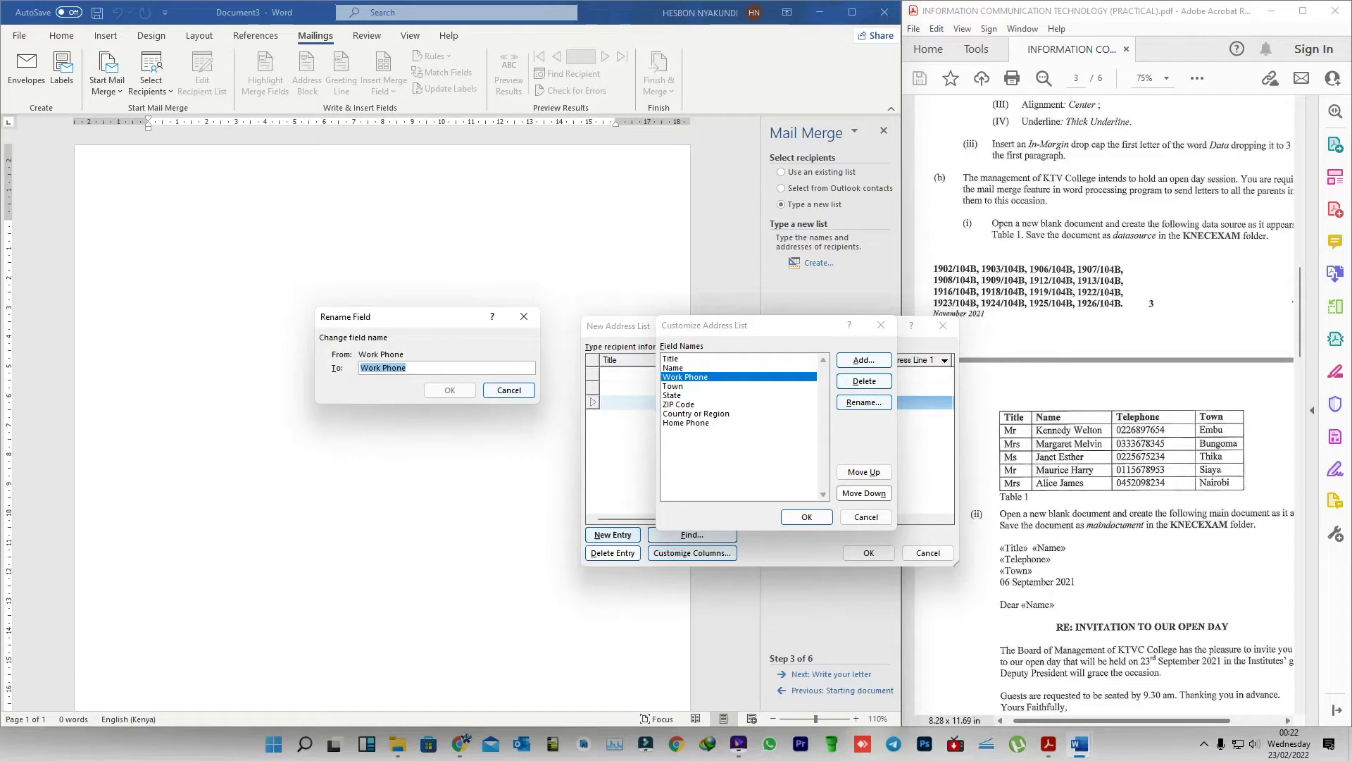
type("Telephone")
key("Return")
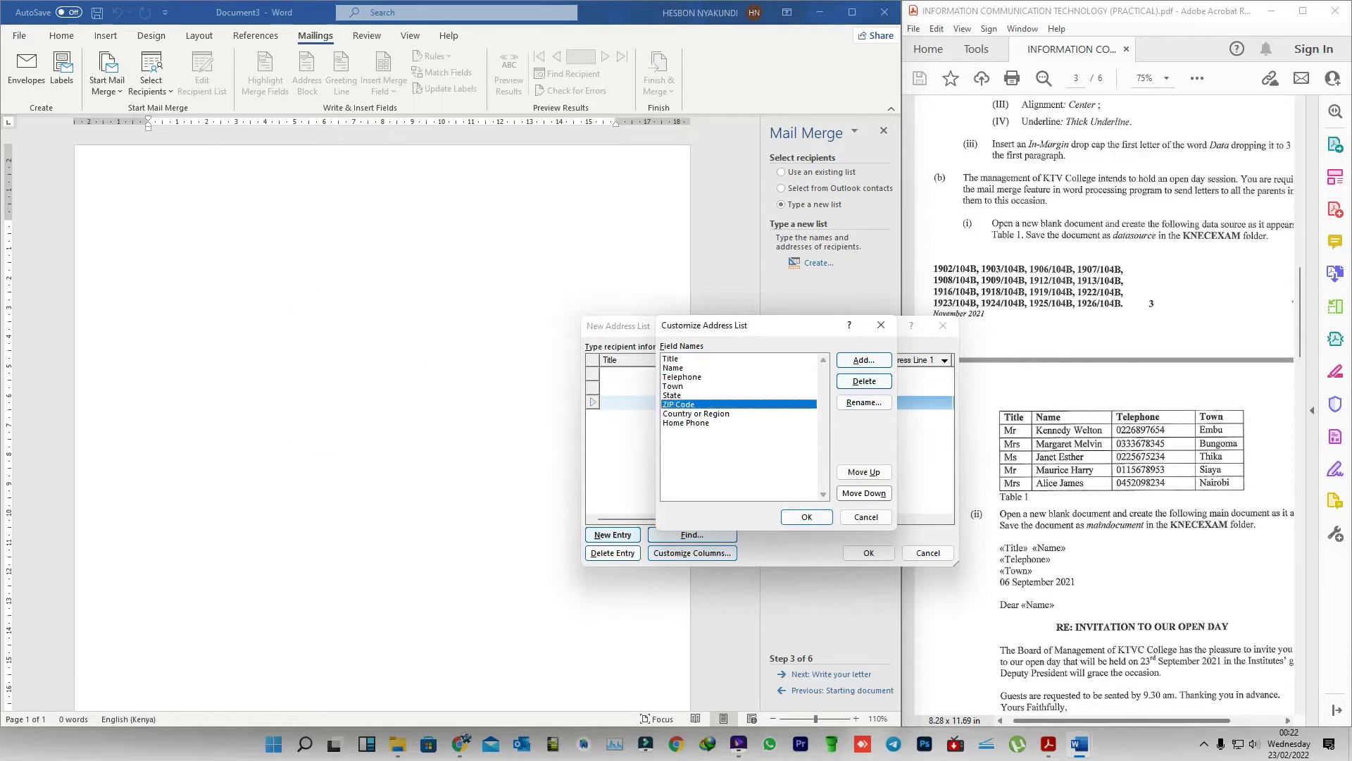
- Delete ZIP Code, Country or Region, Home Phone and State, then apply the four columns
left_click(864, 381)
left_click(654, 408)
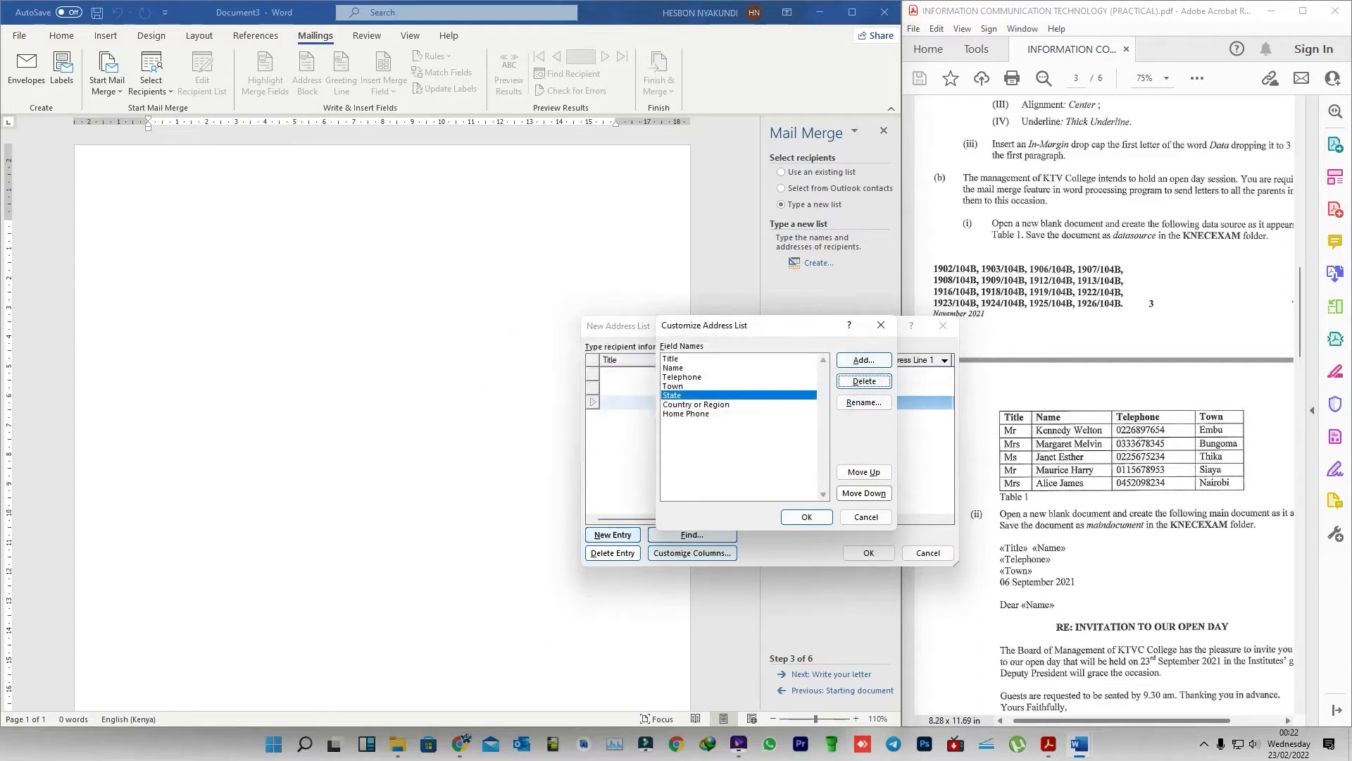
left_click(738, 404)
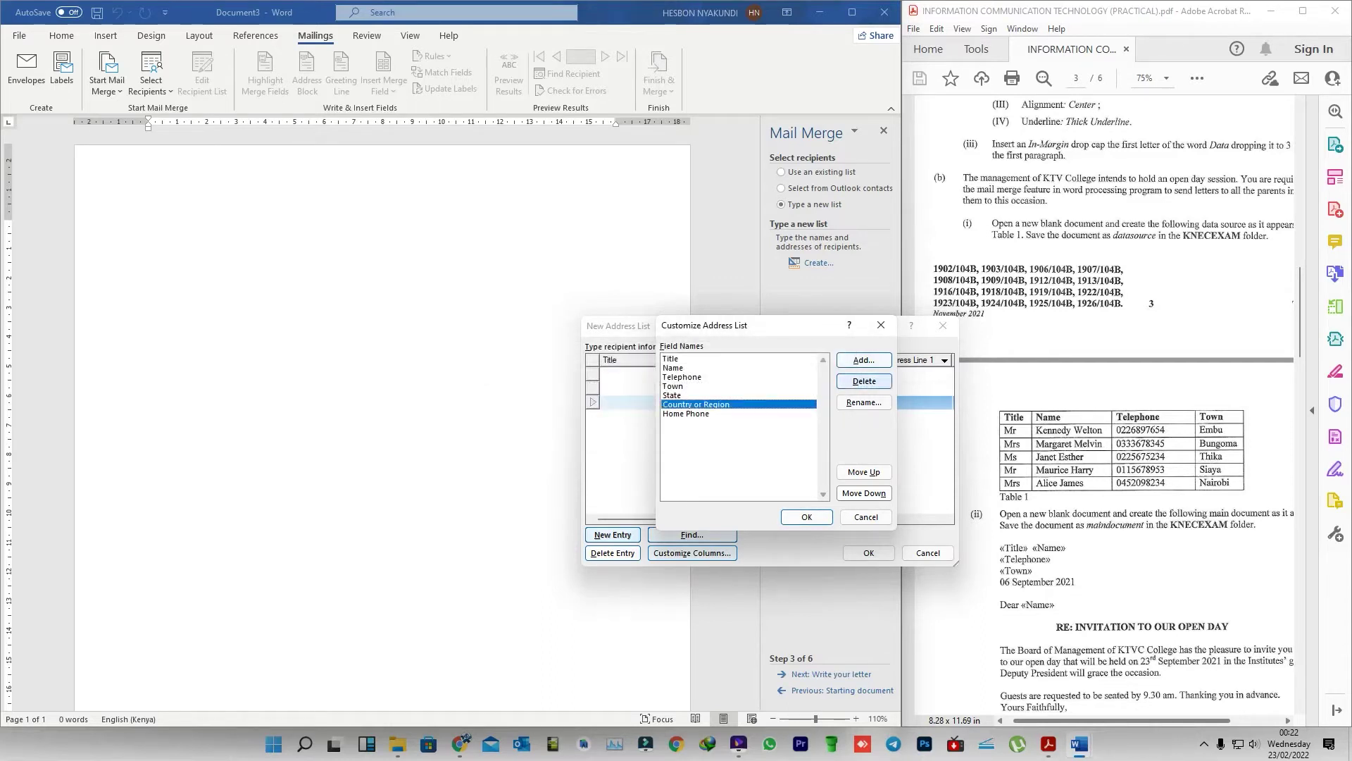
left_click(865, 381)
left_click(654, 409)
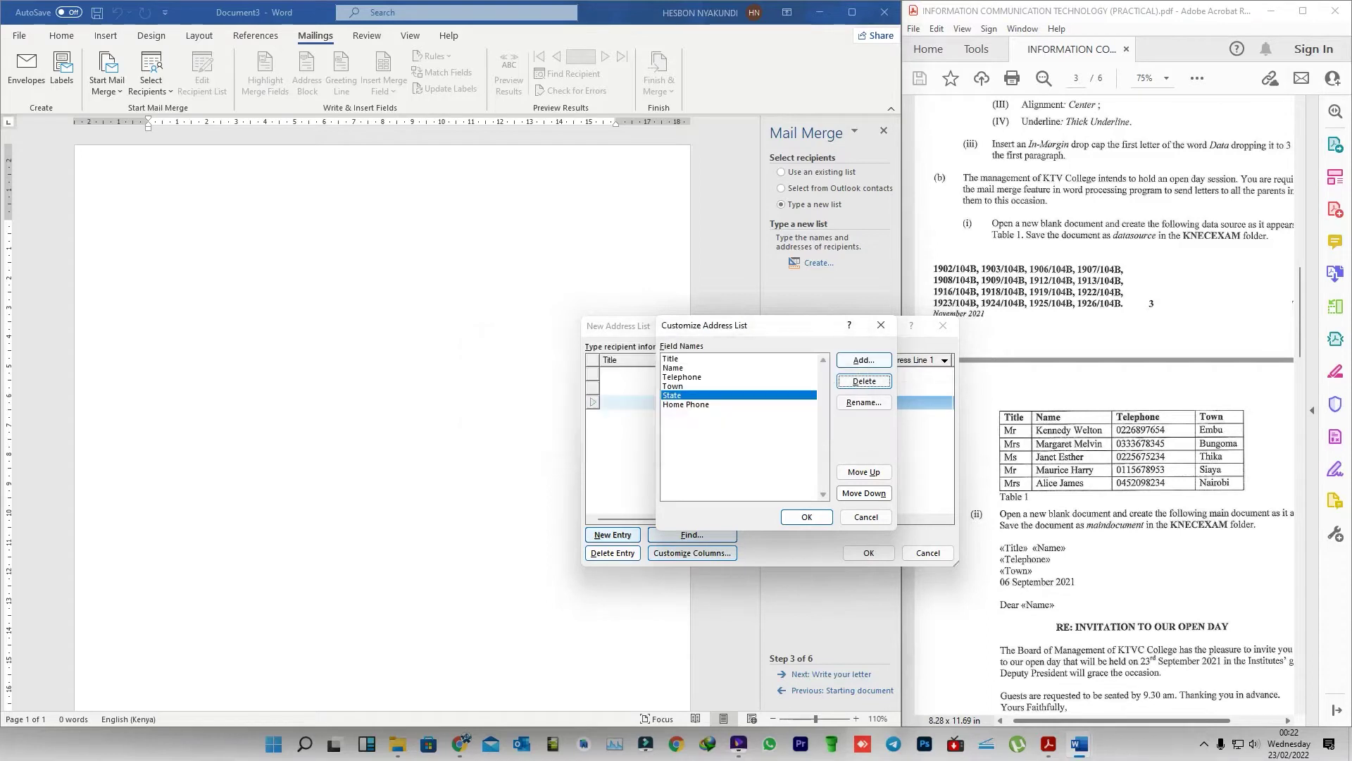
left_click(686, 405)
left_click(864, 381)
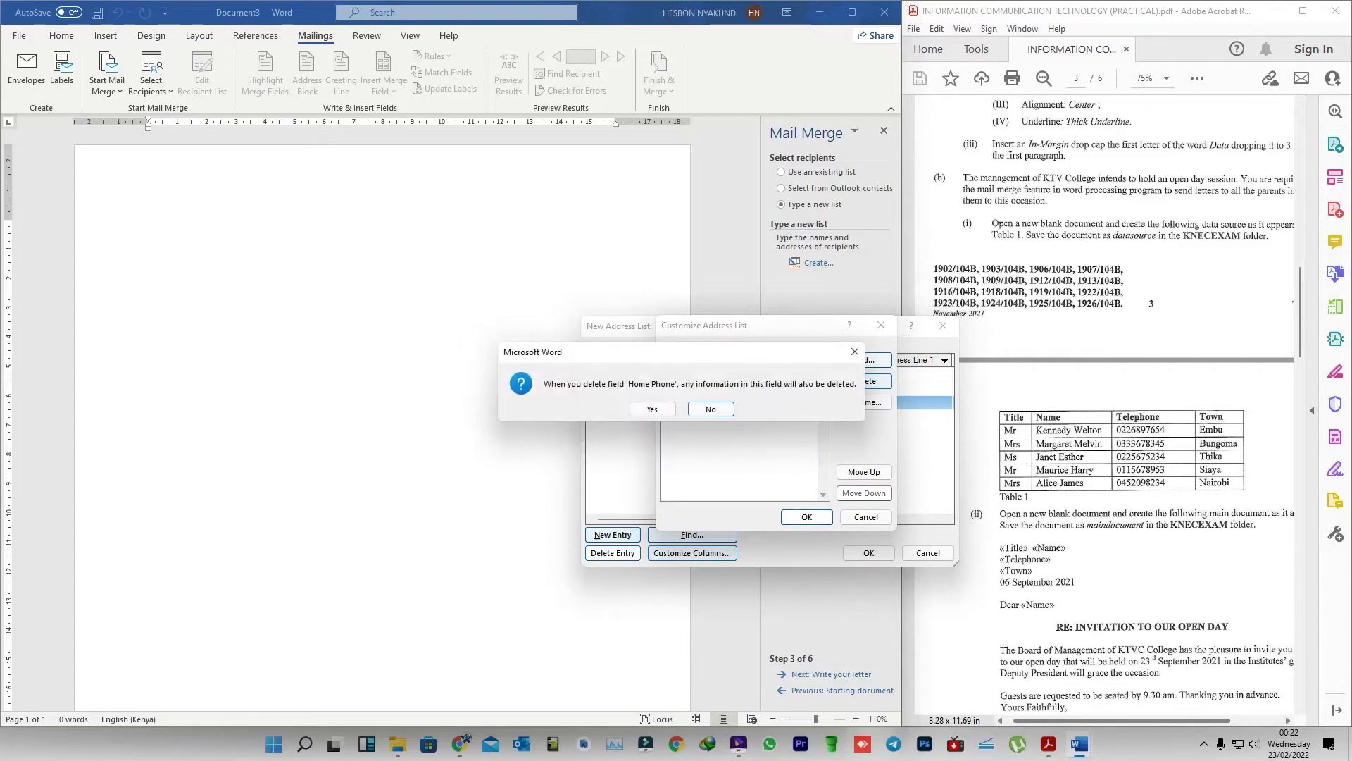
left_click(652, 409)
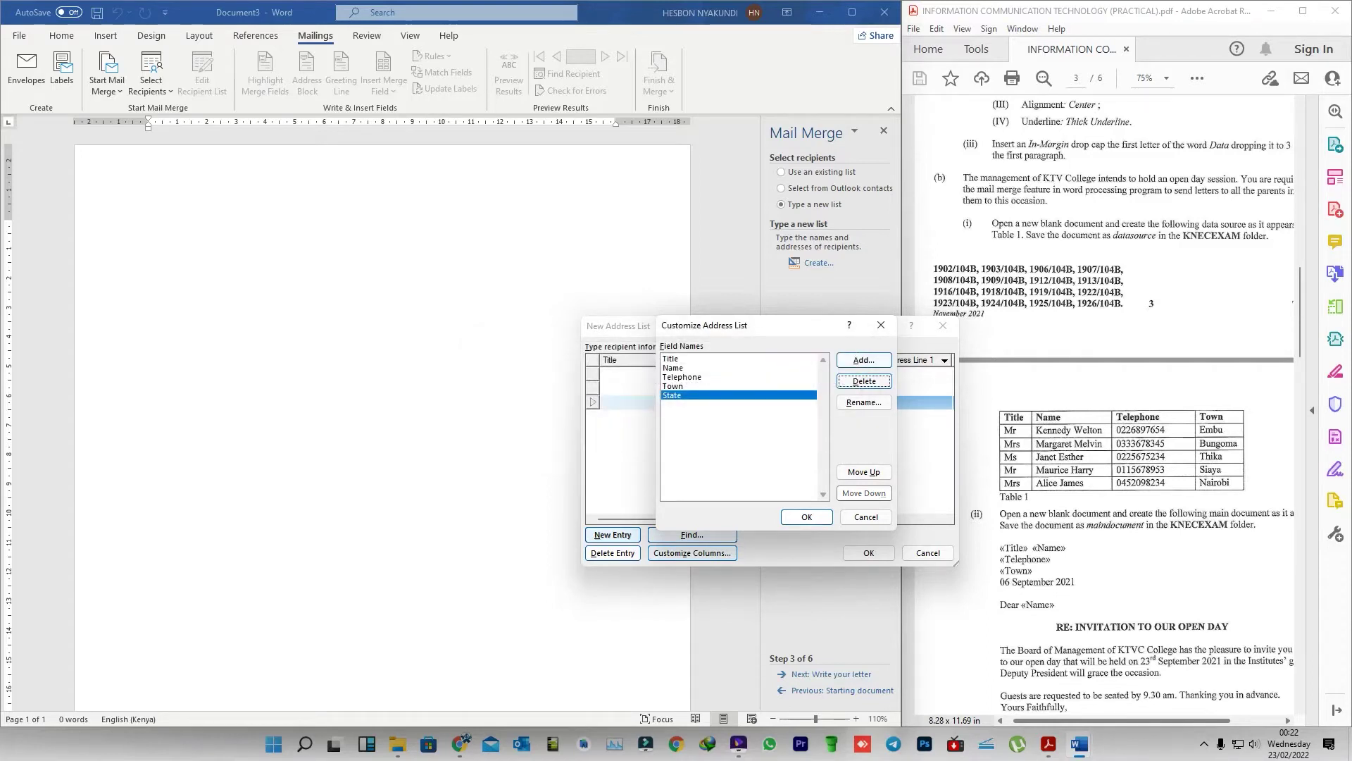
left_click(864, 381)
left_click(653, 408)
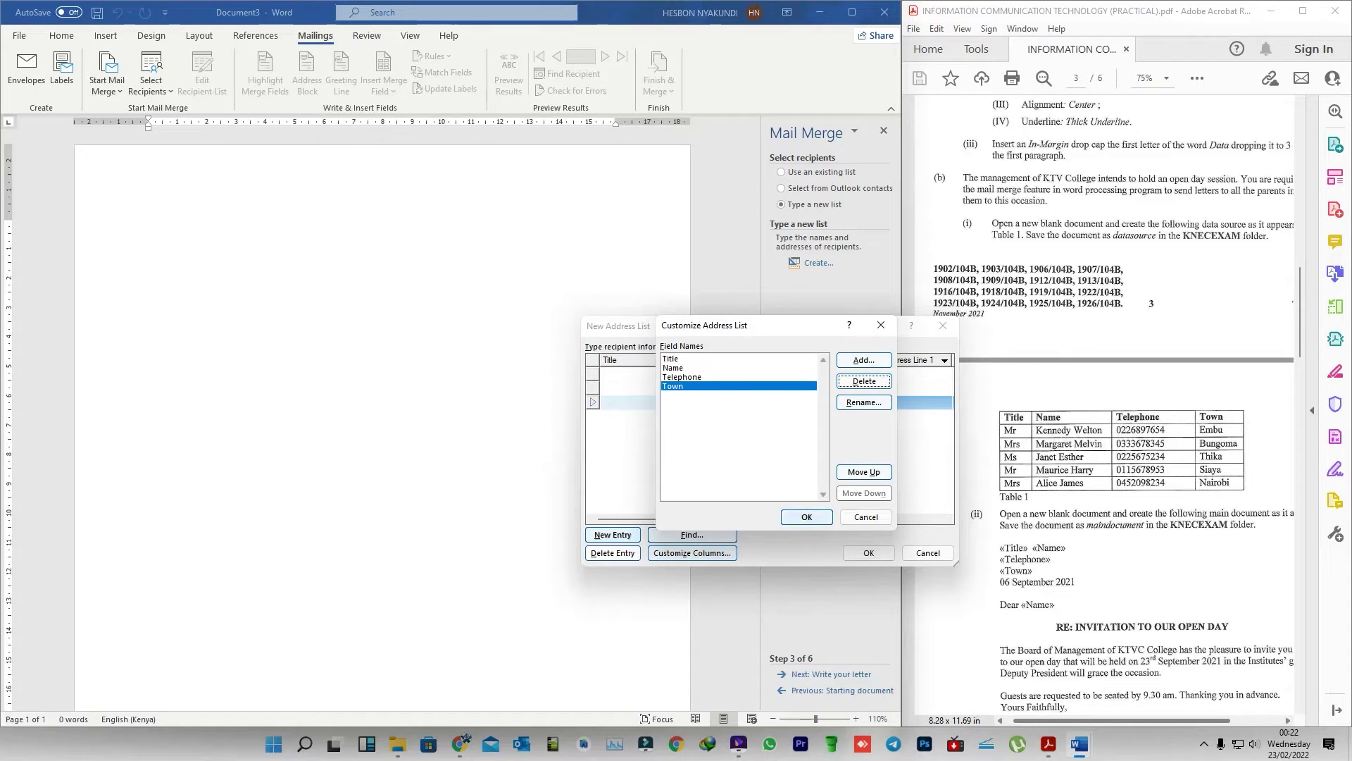
left_click(807, 516)
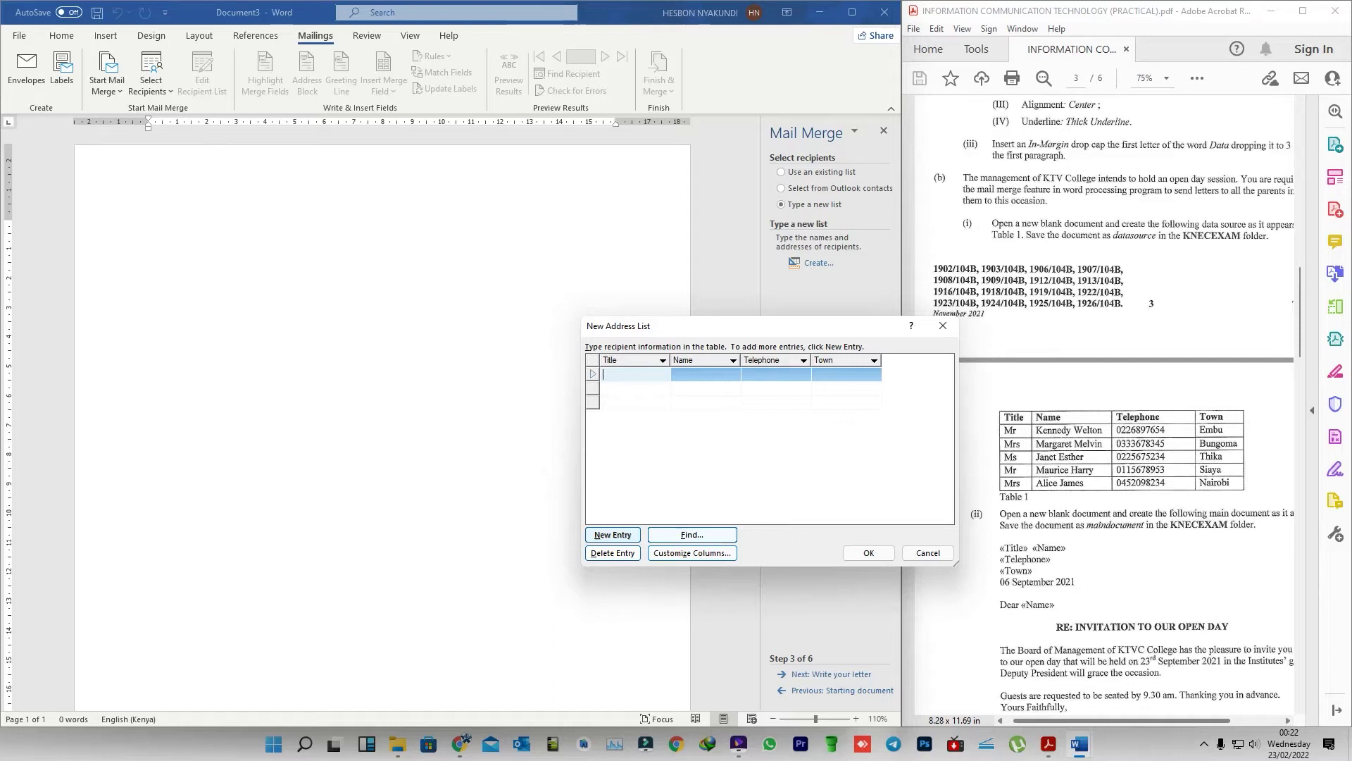
- Enter the first recipient's title, name, telephone and town Embu, then start a second row
type("mr")
left_click(674, 375)
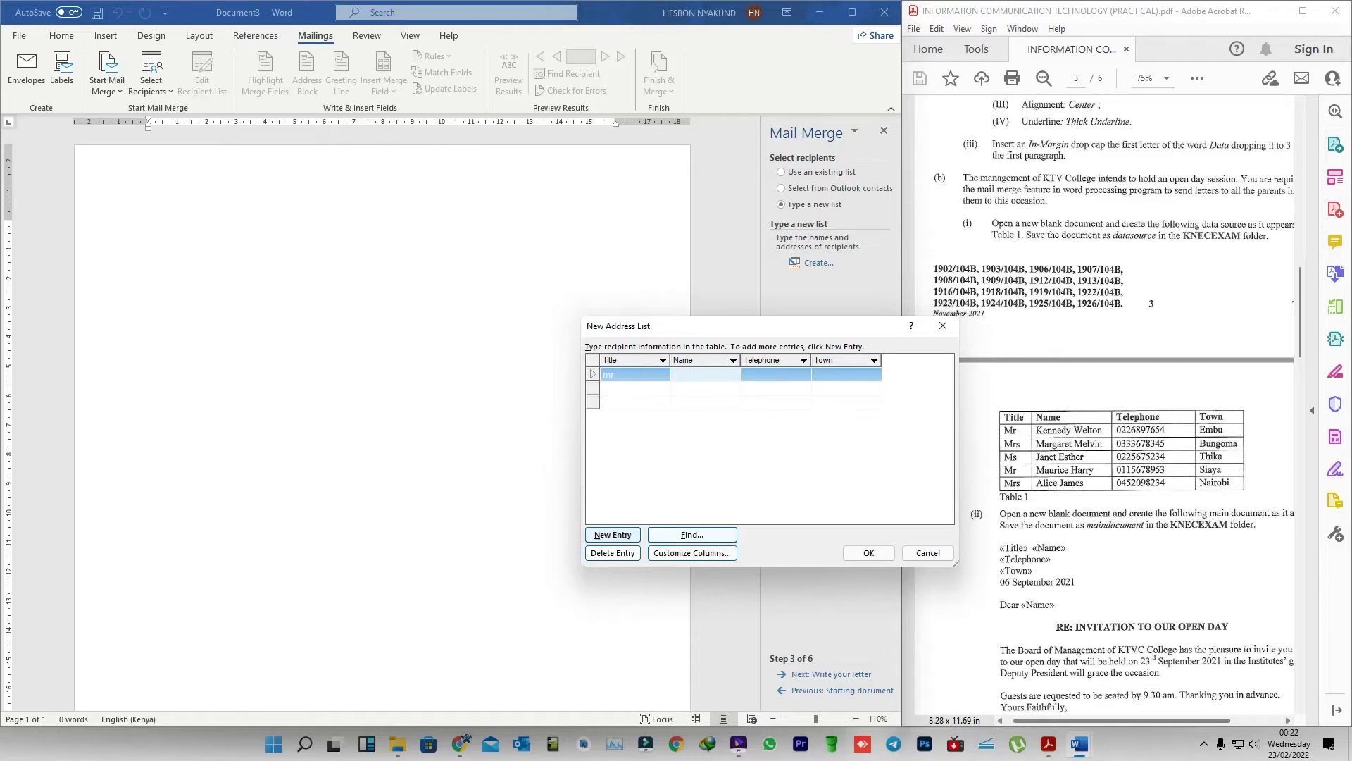
left_click(774, 374)
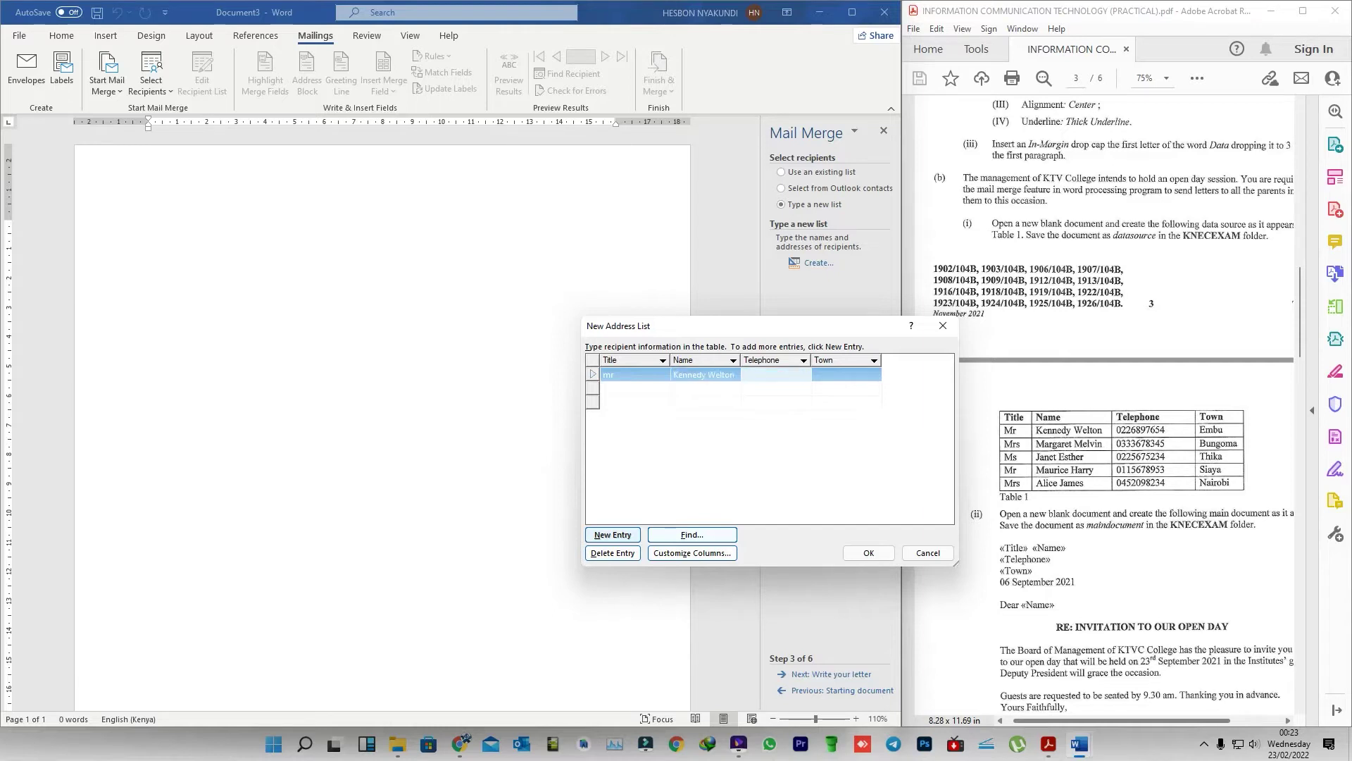
left_click(846, 375)
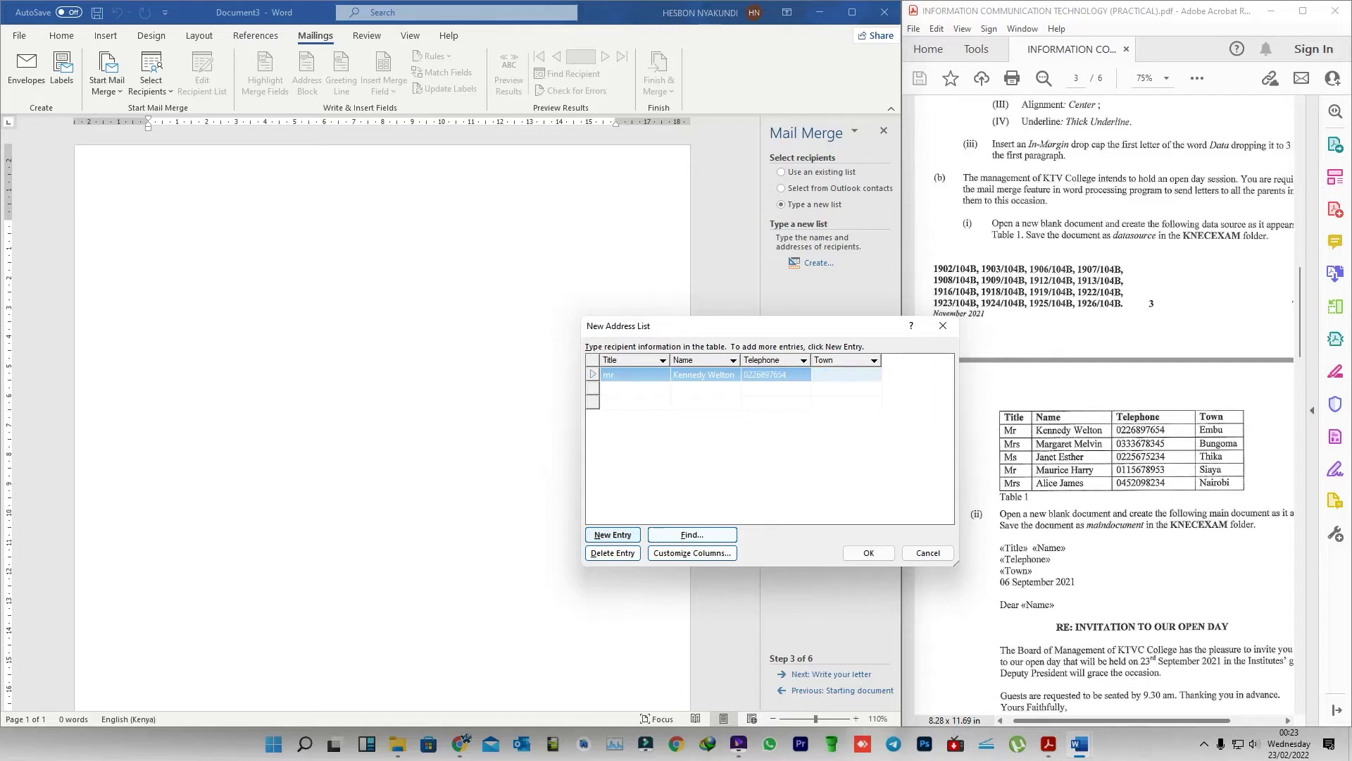
type("Embu")
key("Tab")
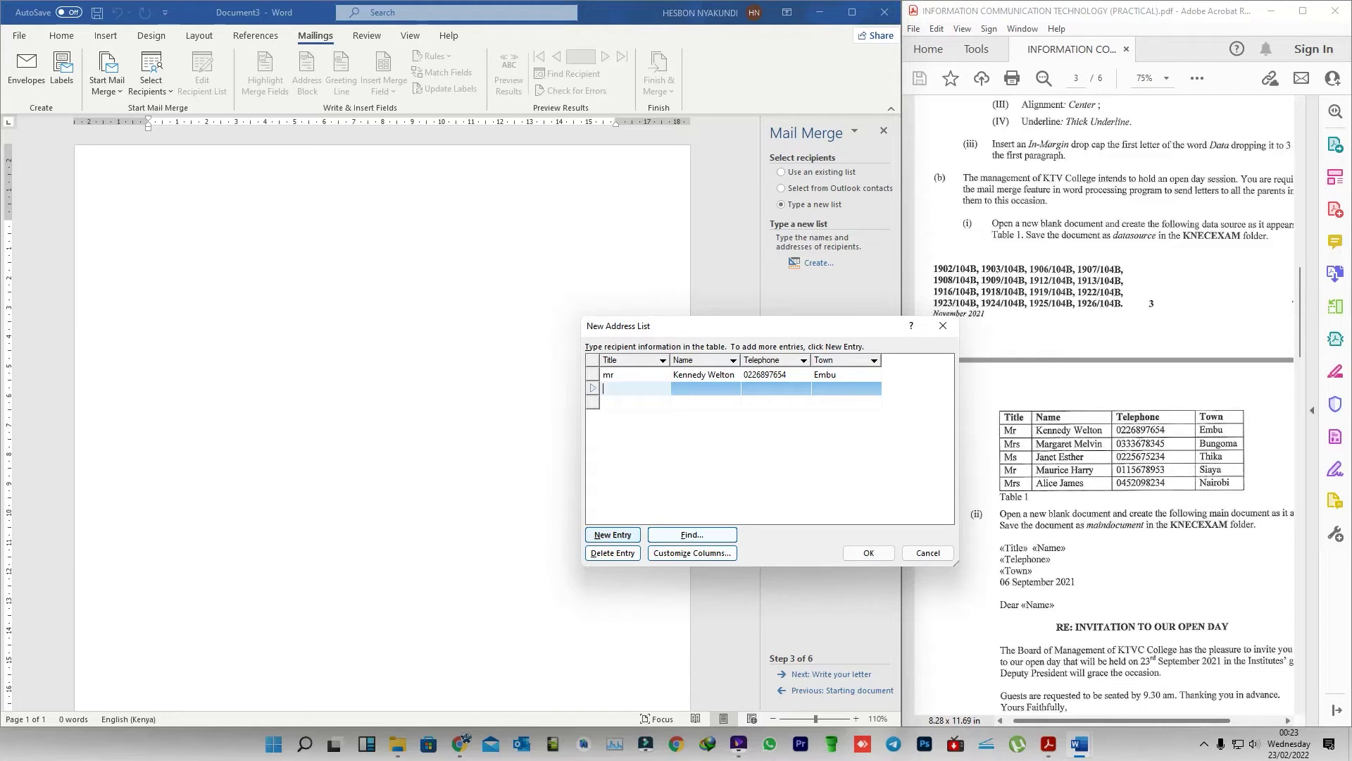
- Enter the second recipient: title Mrs, name, telephone and town Bungoma
type("Mrs")
key("Tab")
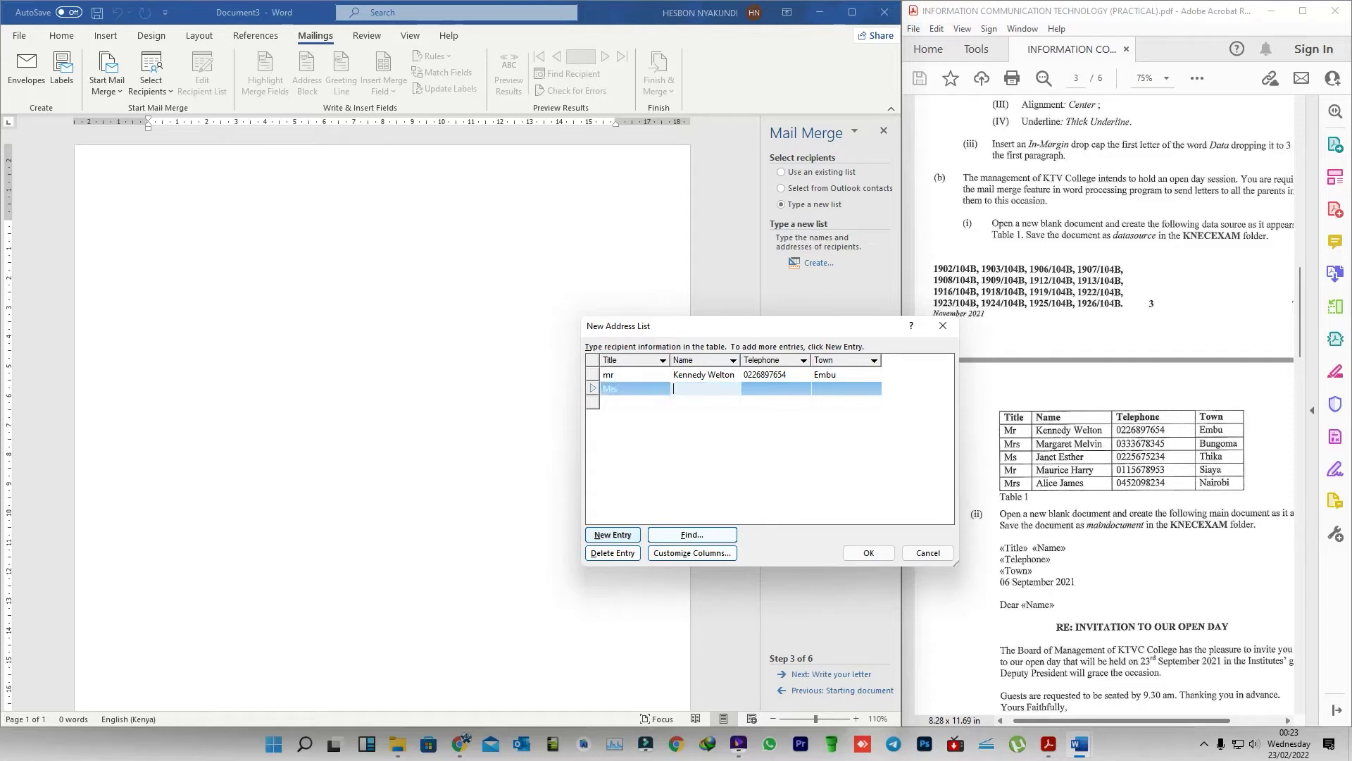
type("m")
key("BackSpace")
key("Tab")
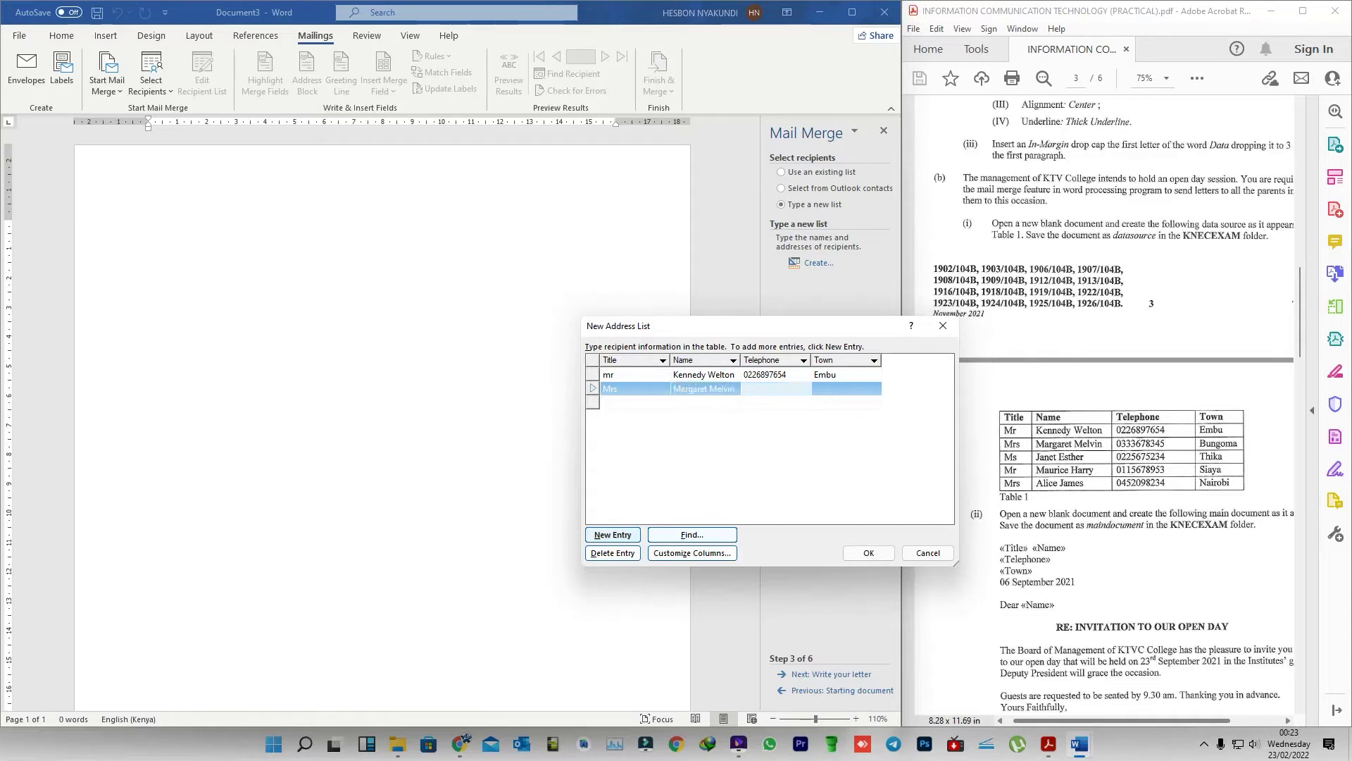
key("Tab")
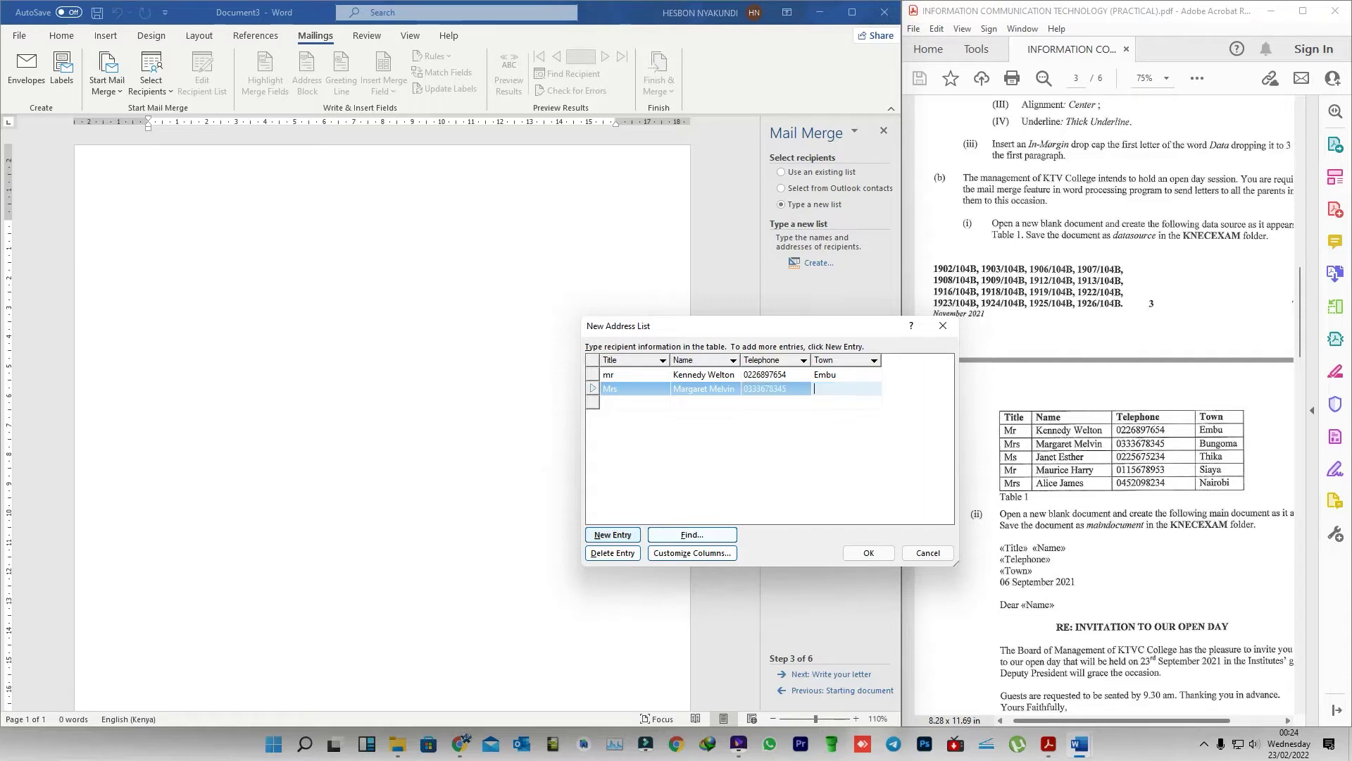
type("Bungoma")
key("Tab")
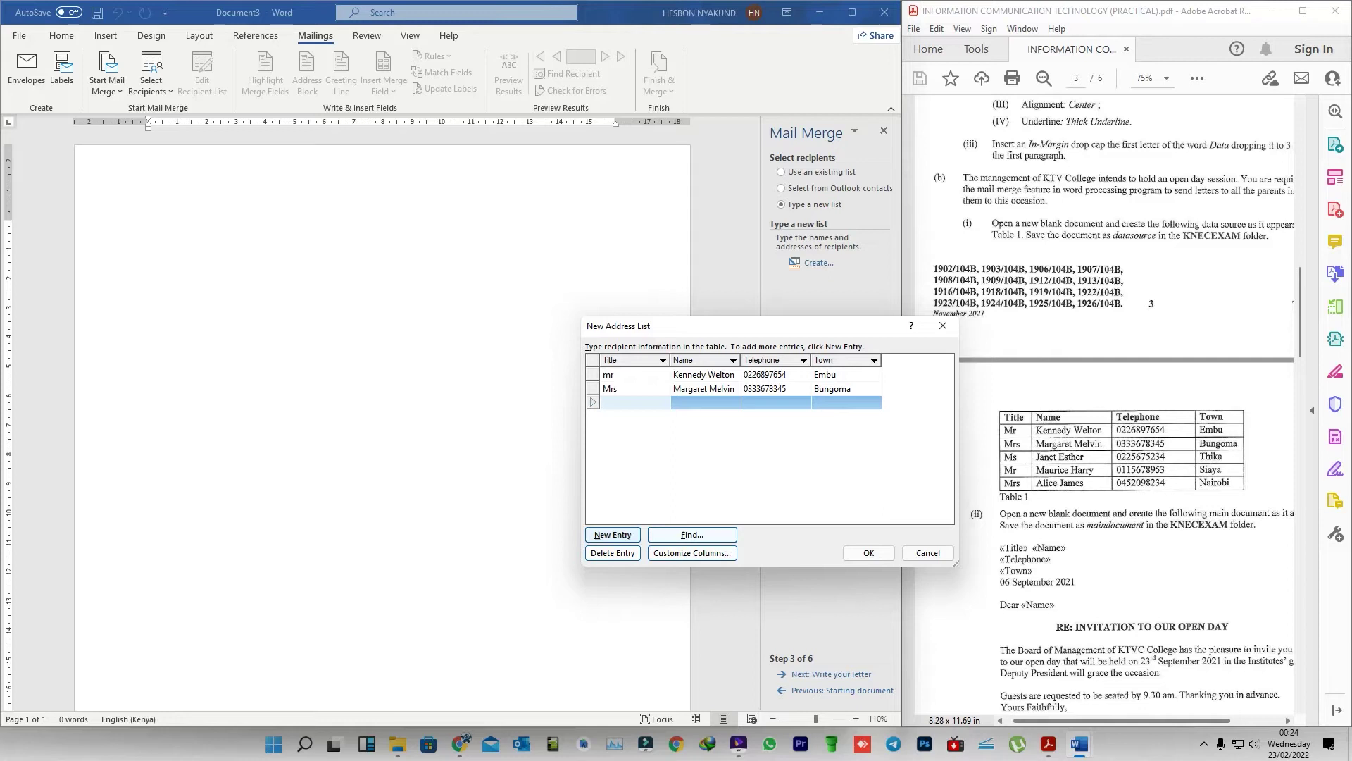
- Enter the third recipient: title Mrs, name, telephone and town Thika
type("MR")
key("BackSpace")
type("rs J")
key("BackSpace")
key("BackSpace")
key("BackSpace")
key("Tab")
type("jan")
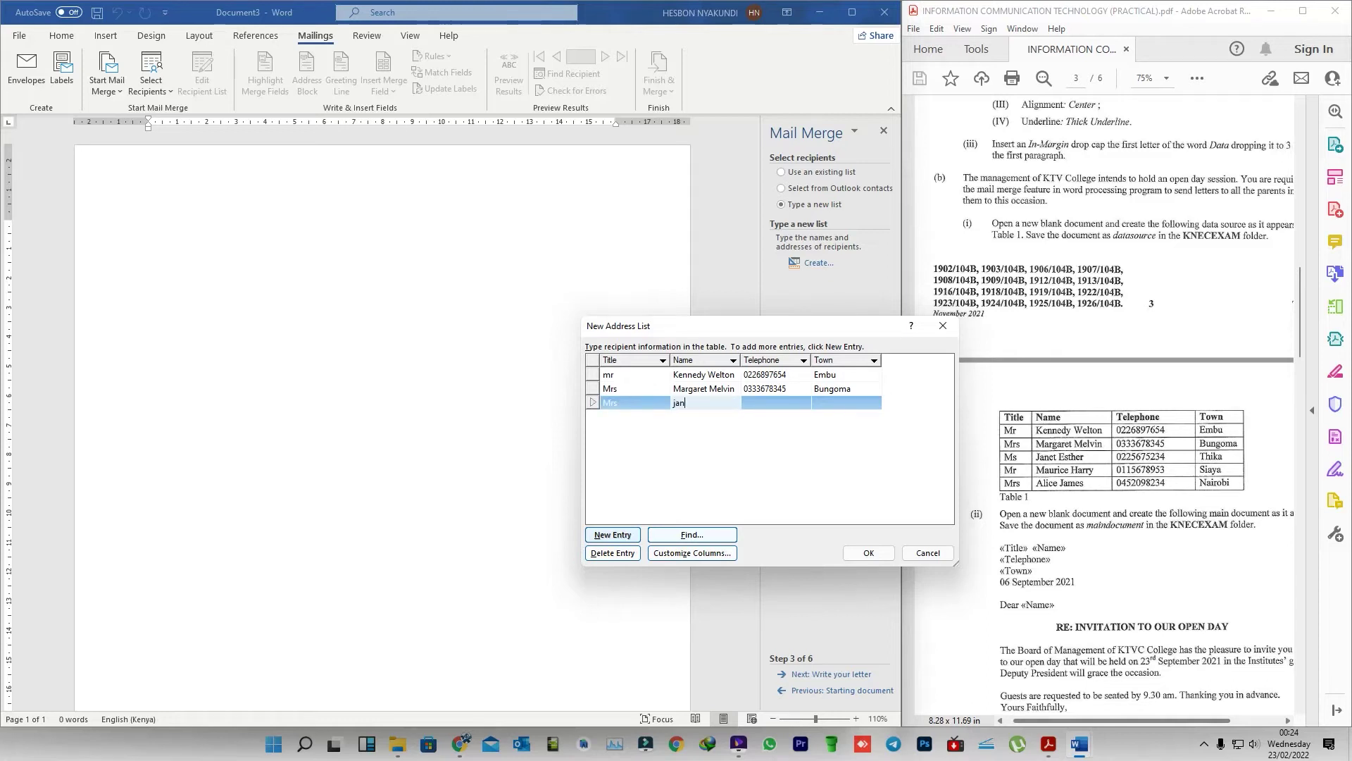
type("et")
key("BackSpace")
key("BackSpace")
key("BackSpace")
key("BackSpace")
key("BackSpace")
key("BackSpace")
left_click(747, 402)
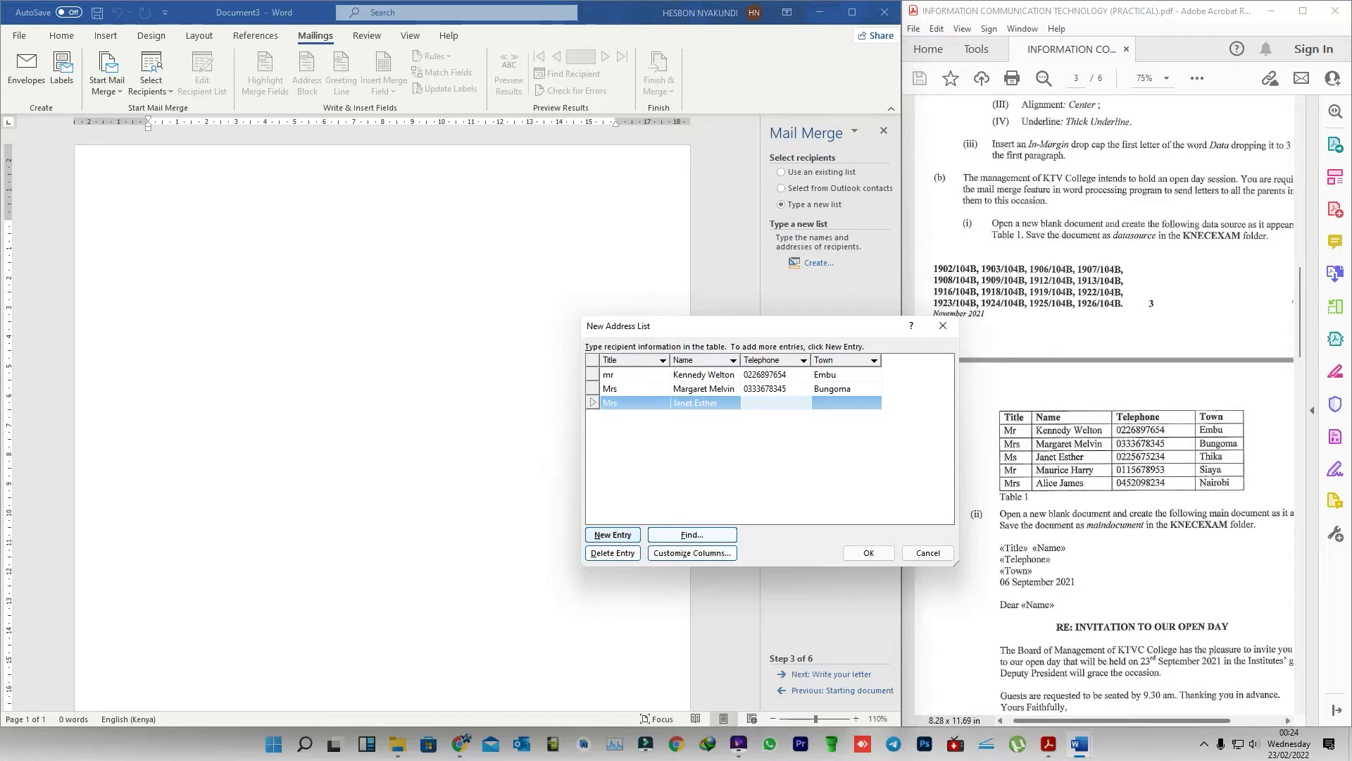
key("Tab")
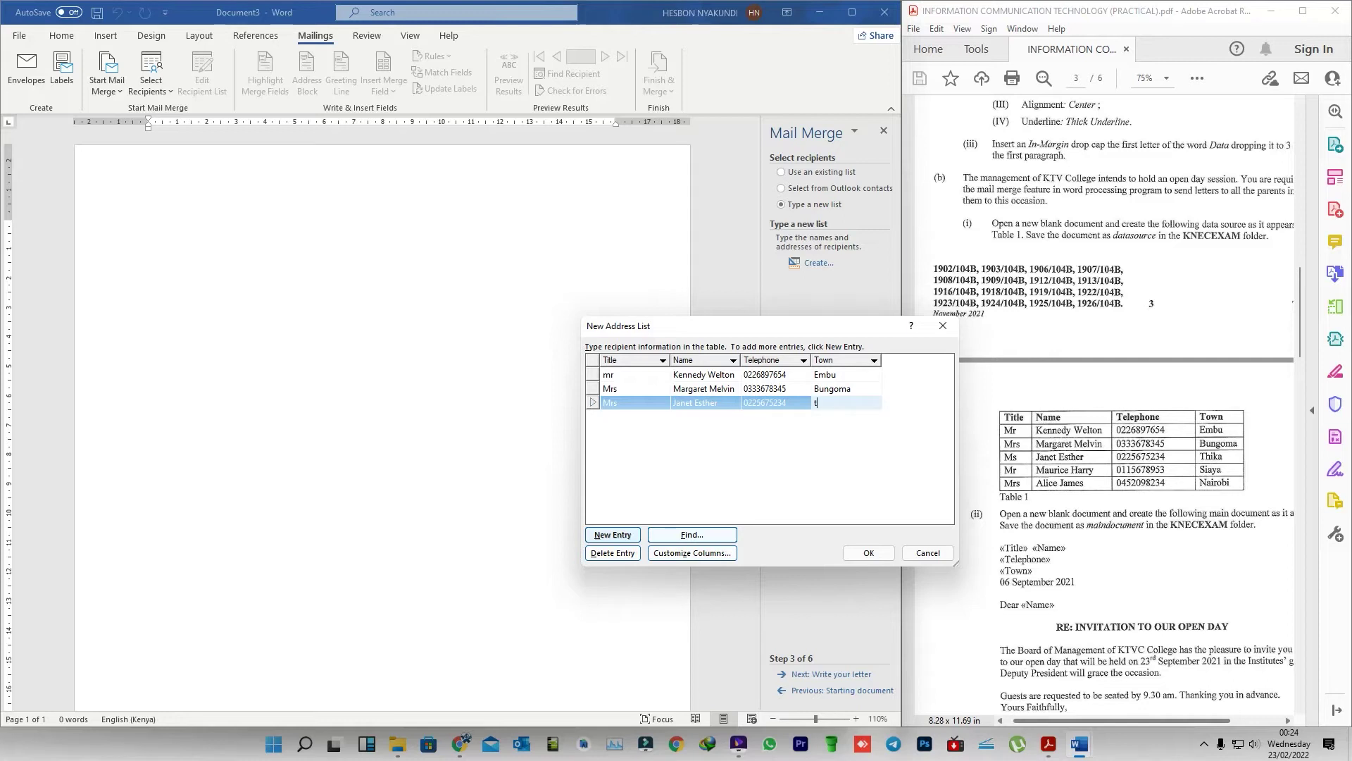
type("Thika")
key("Tab")
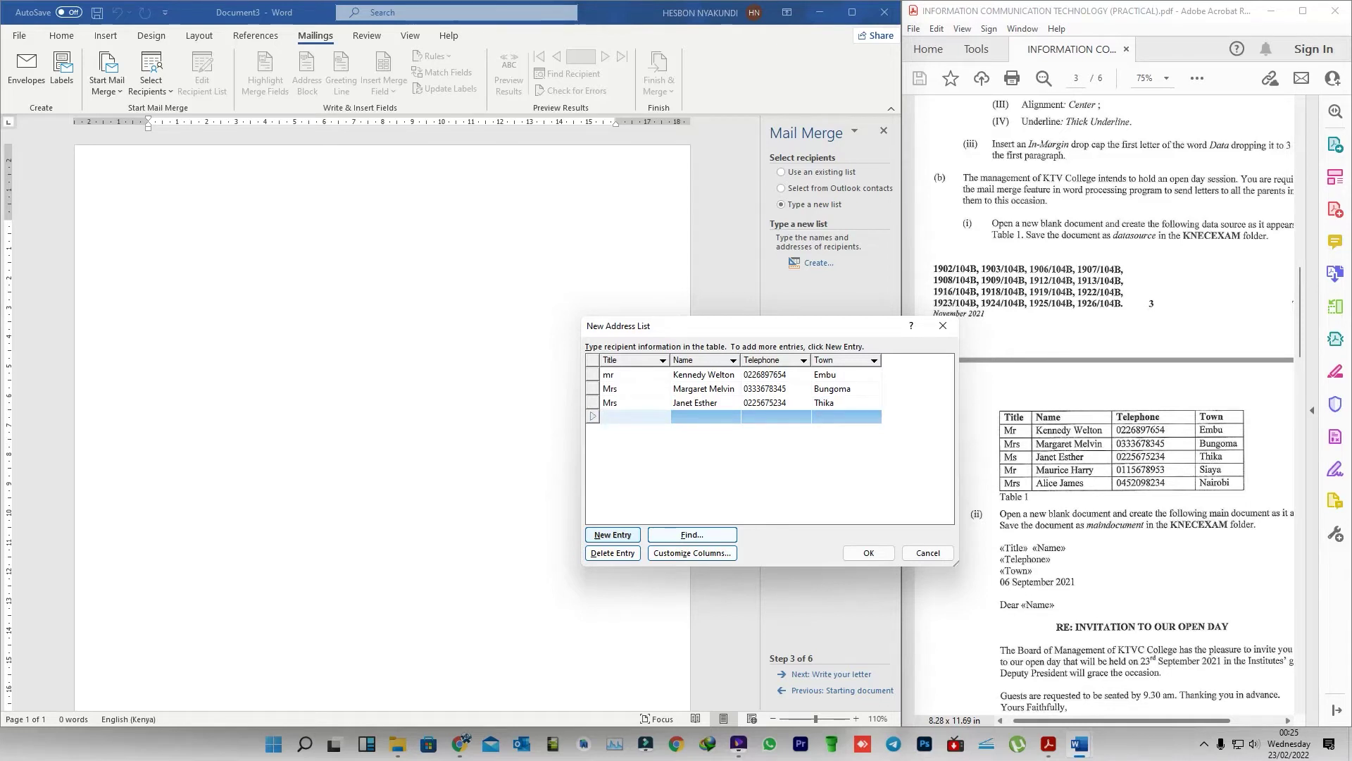
- Begin the fourth recipient with title Mr, the name, and the telephone number
type("Mr")
key("Tab")
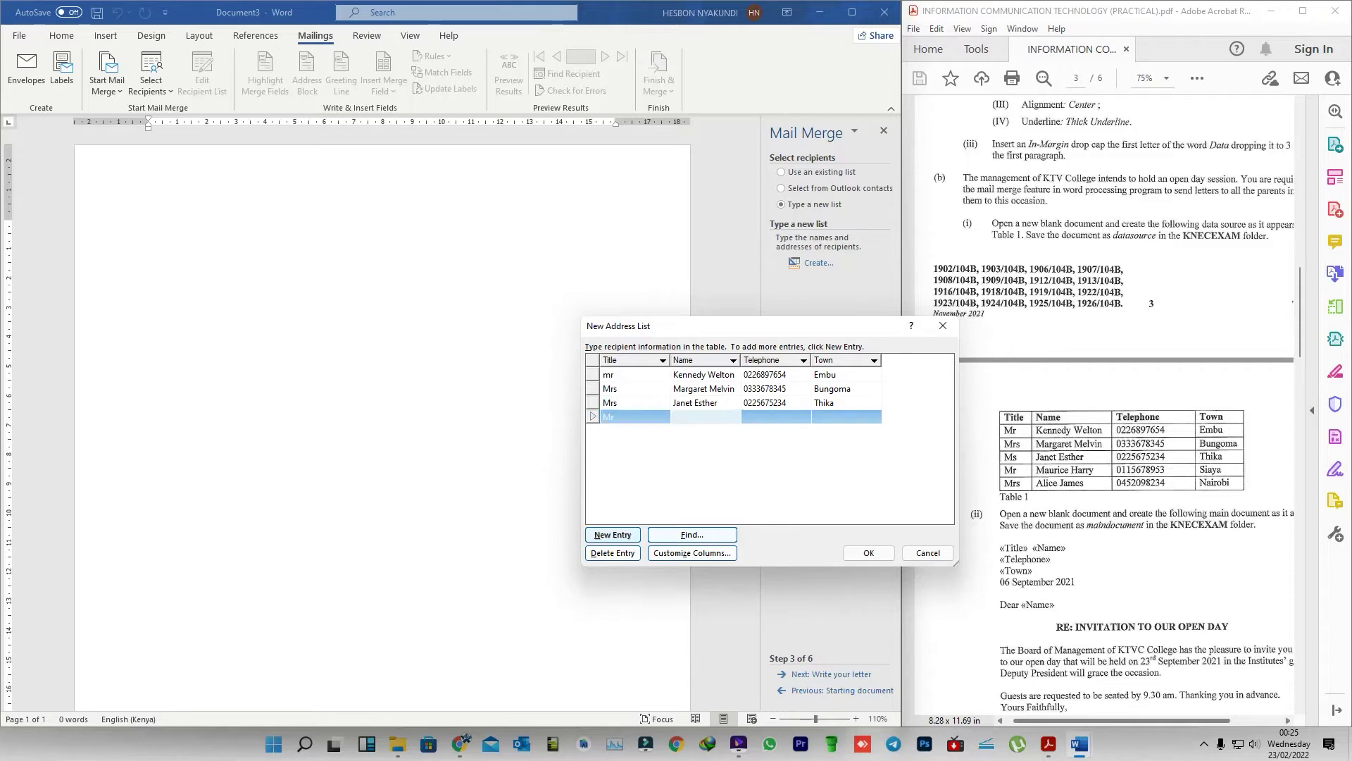
left_click(774, 416)
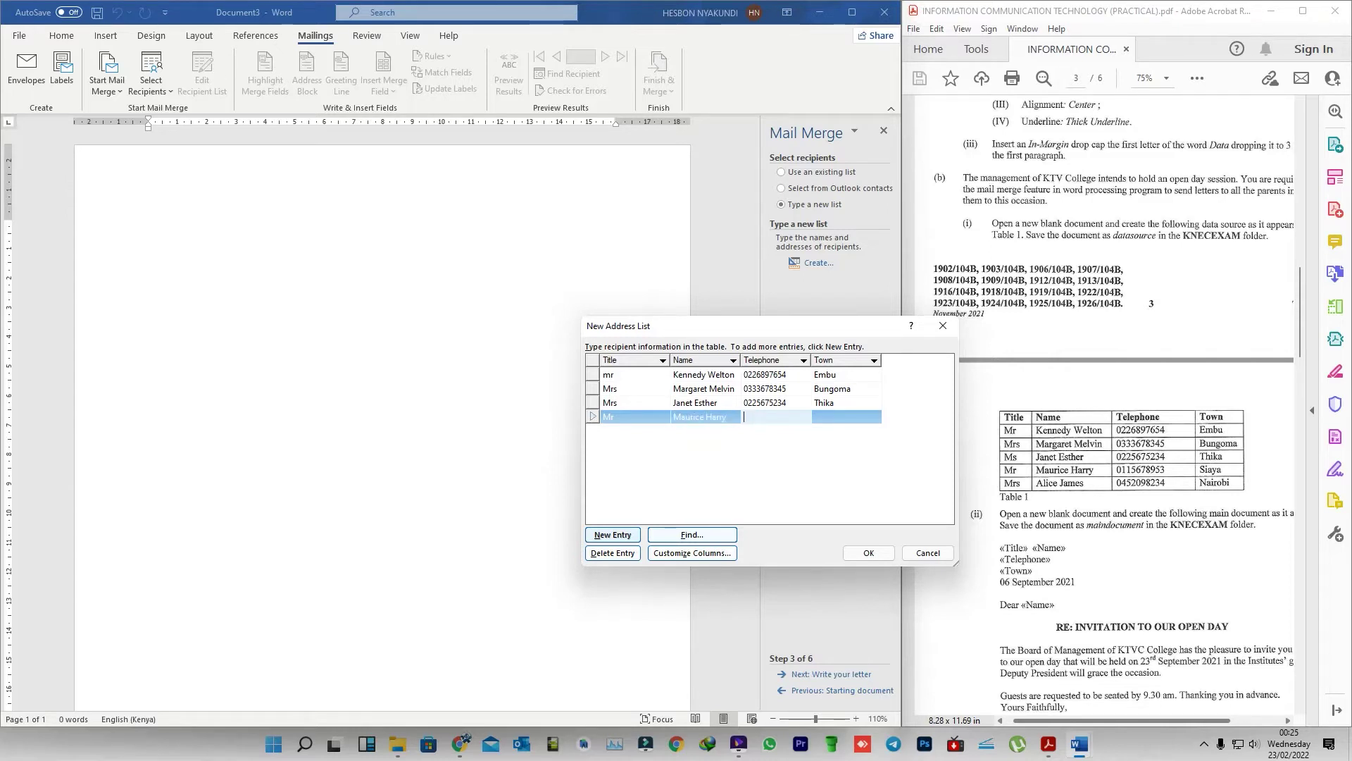
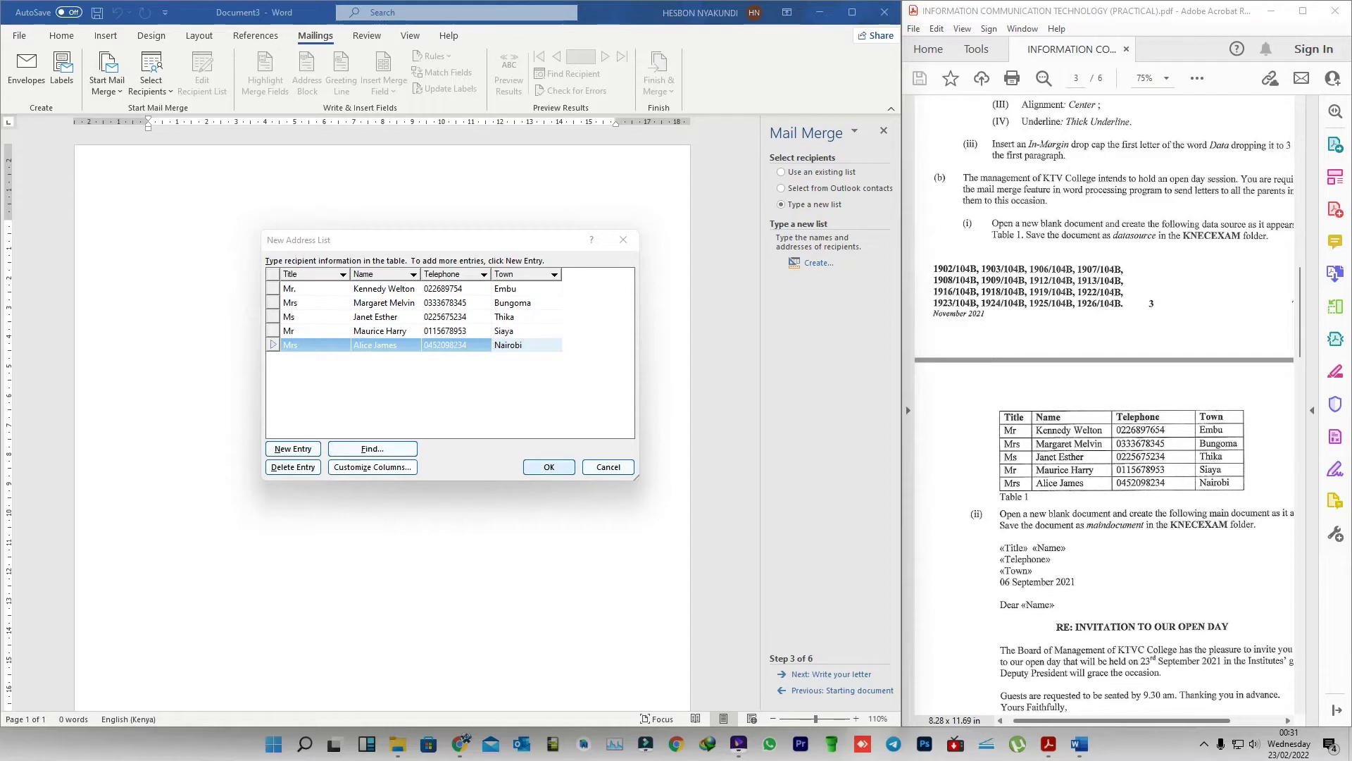
- Save the five-recipient address list as datasource in the Desktop's KNECEXAM folder
left_click(548, 467)
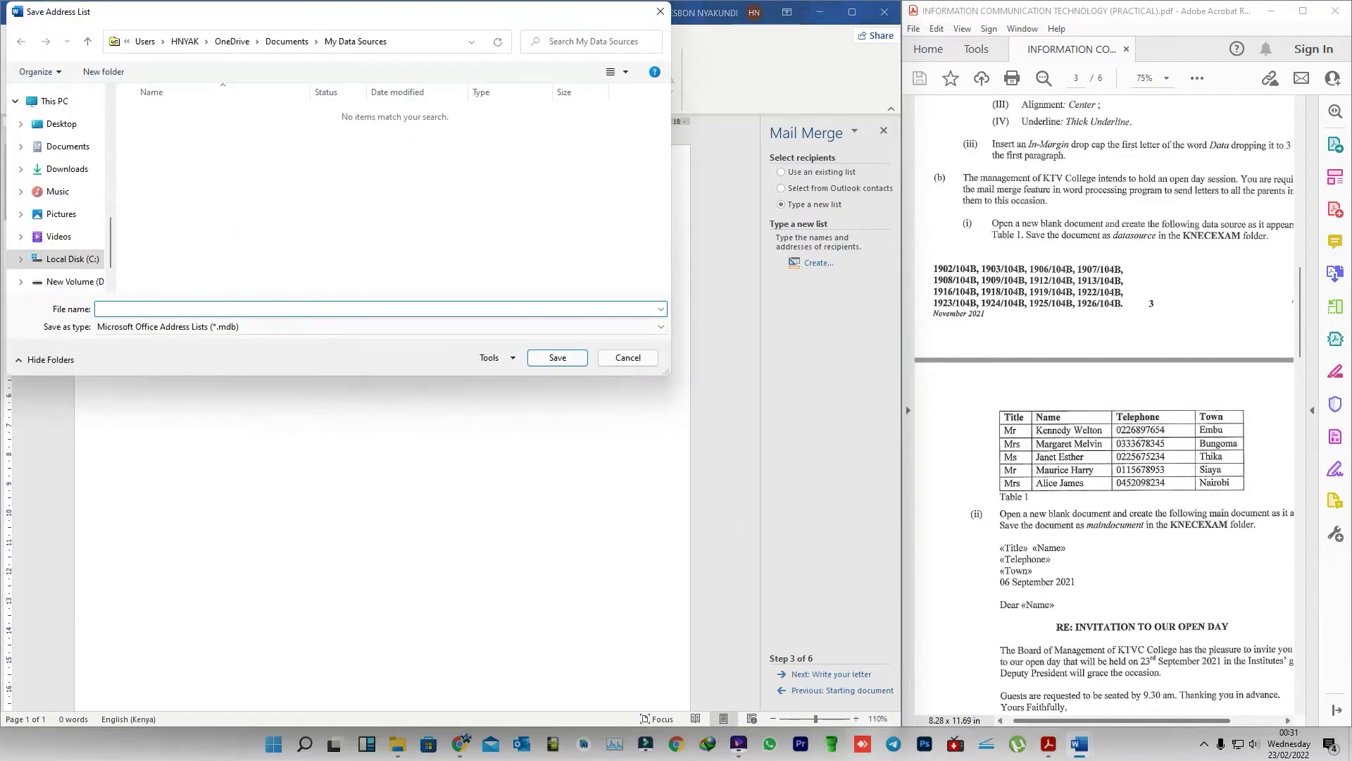
key("Tab")
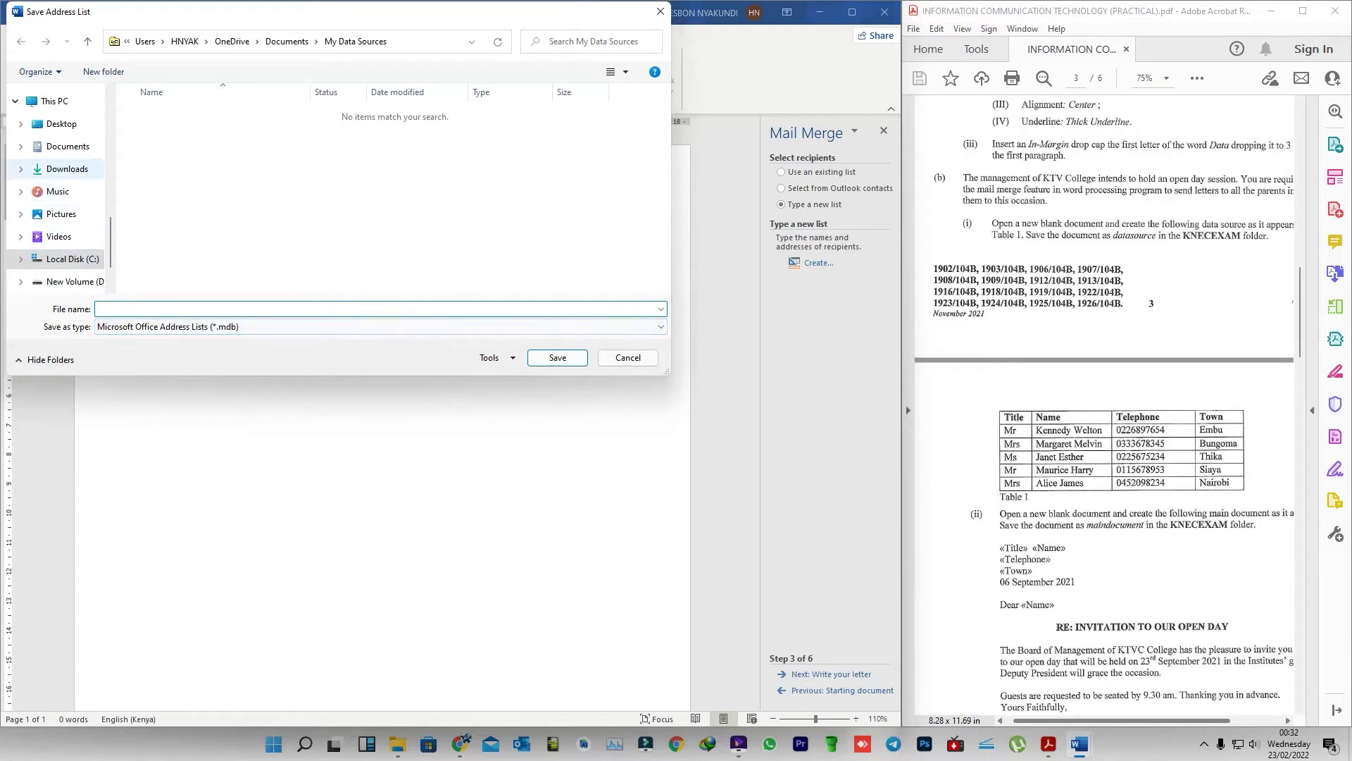
left_click(61, 124)
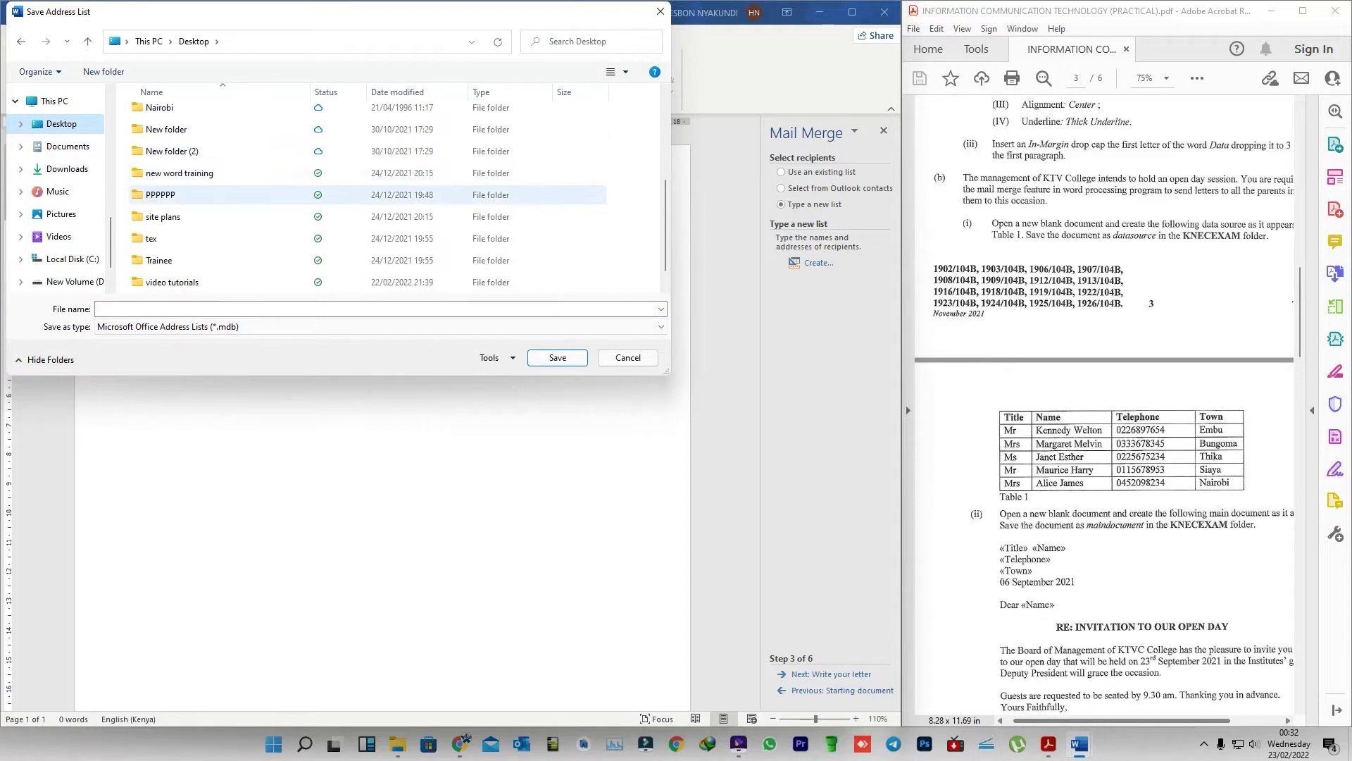
scroll(366, 195, "down", 1)
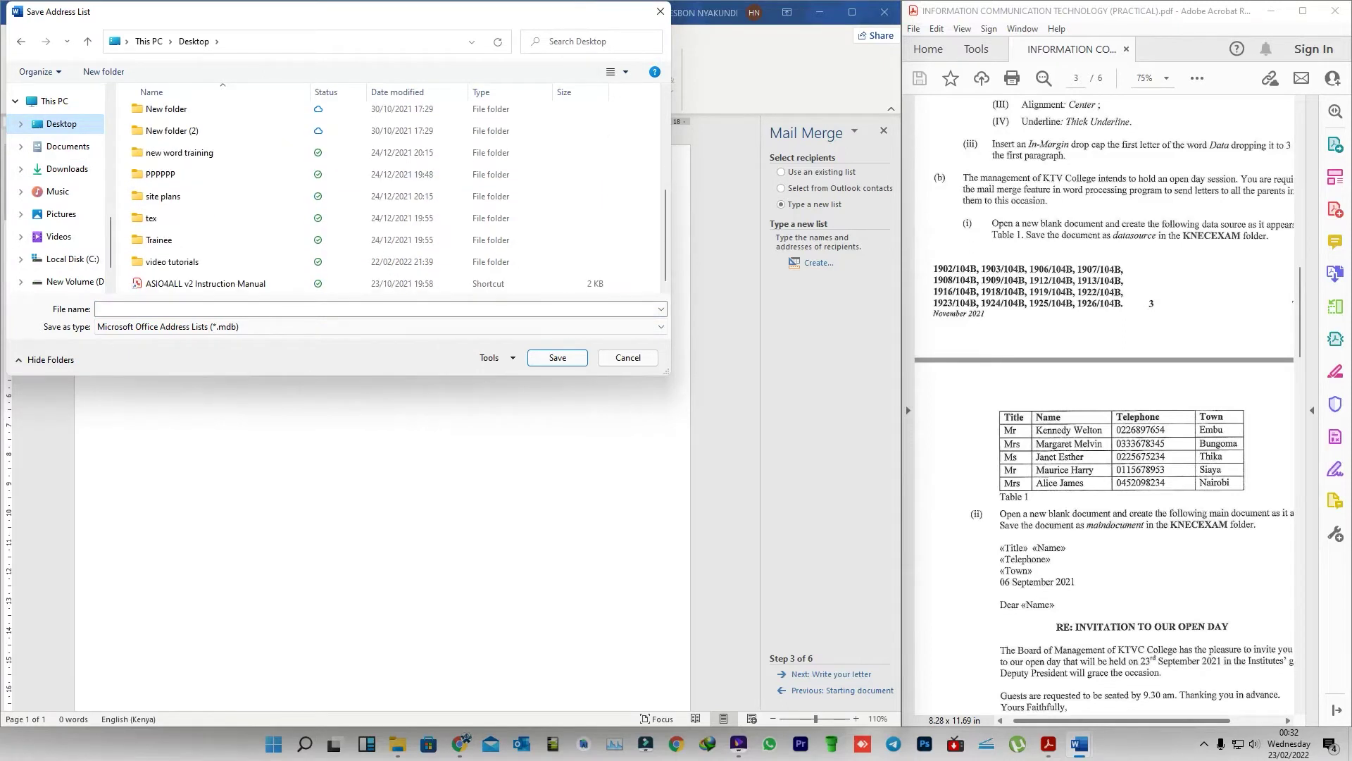
scroll(366, 197, "up", 3)
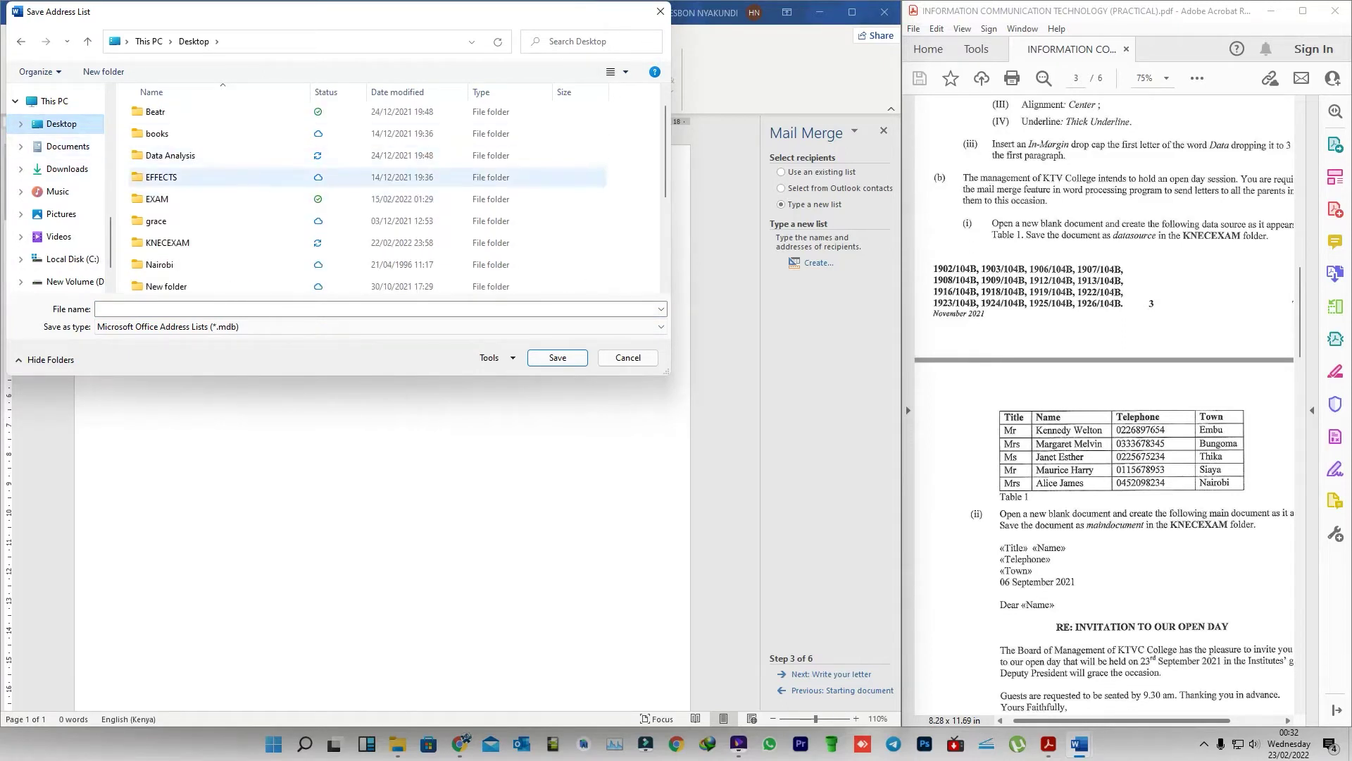
scroll(367, 180, "up", 1)
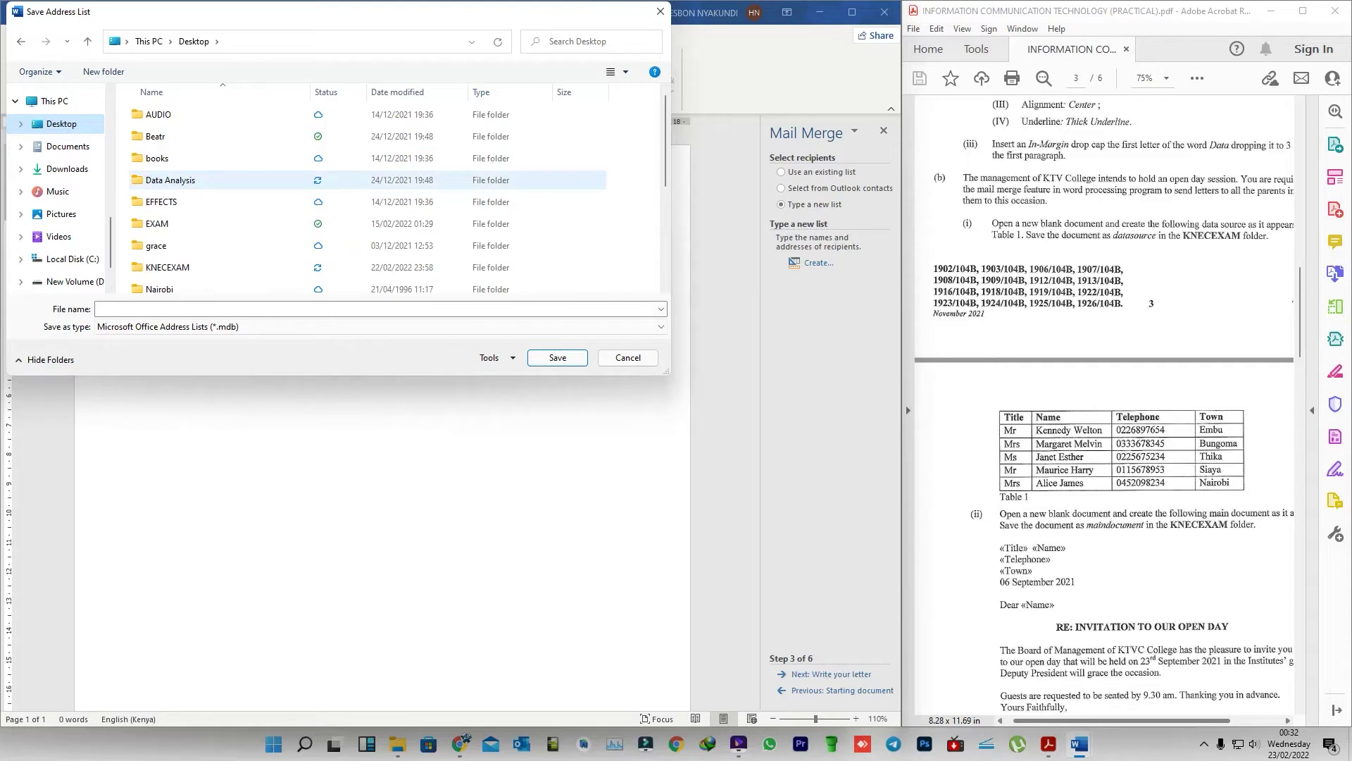
scroll(56, 190, "up", 3)
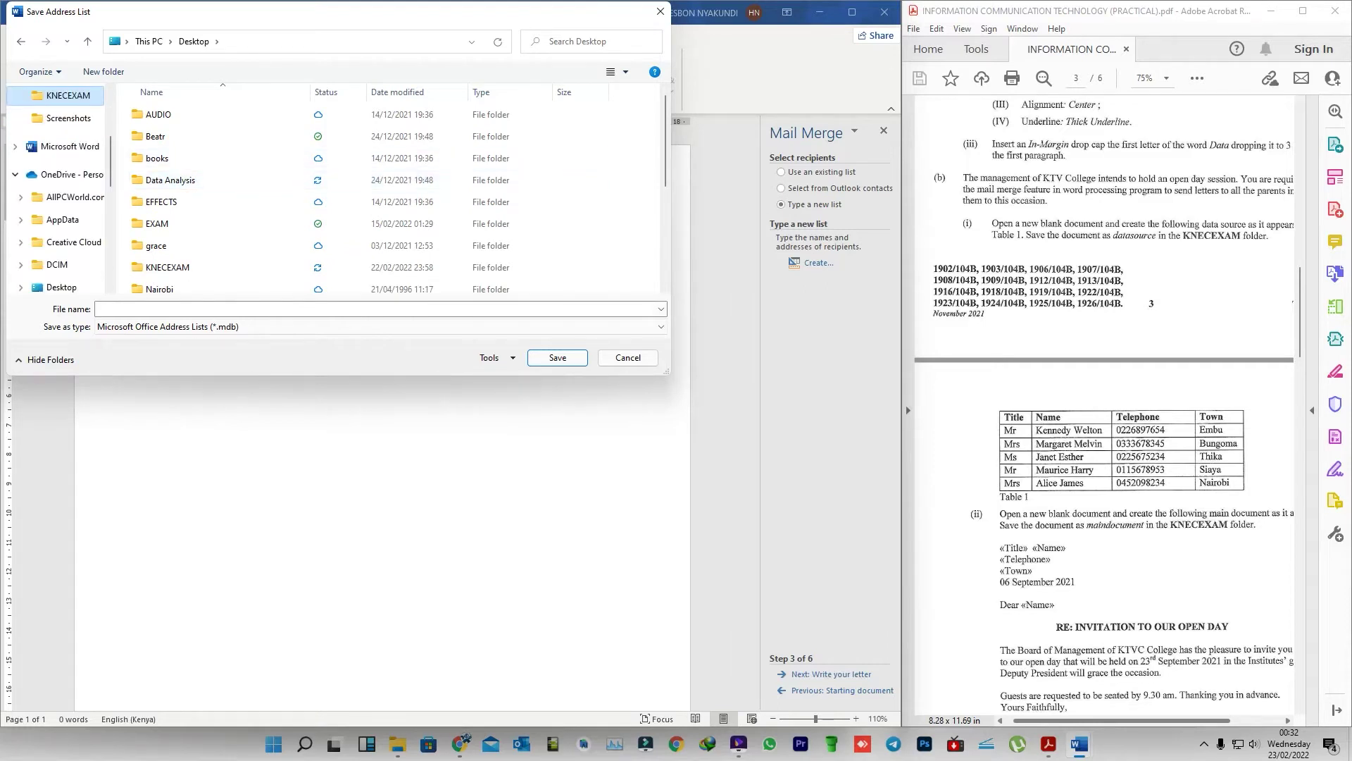
left_click(67, 95)
left_click(211, 308)
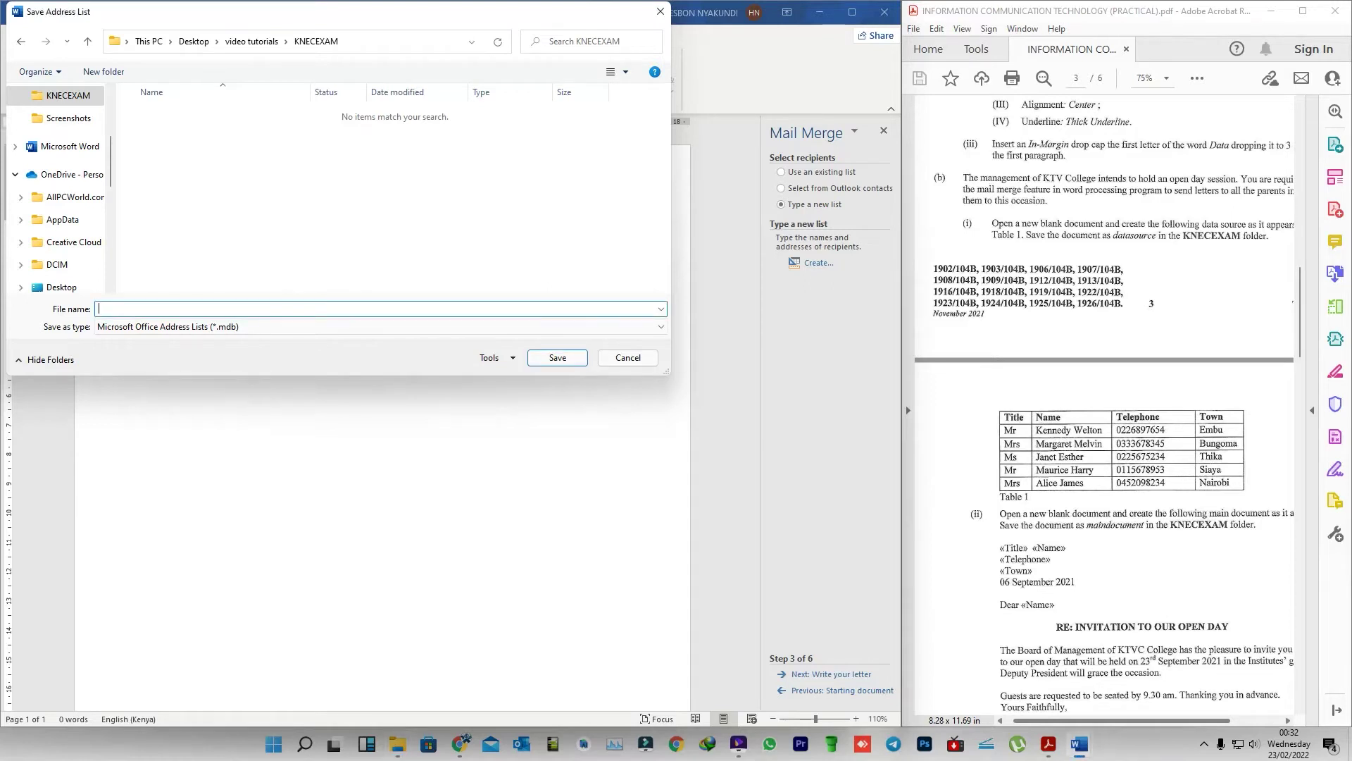
type("datasource")
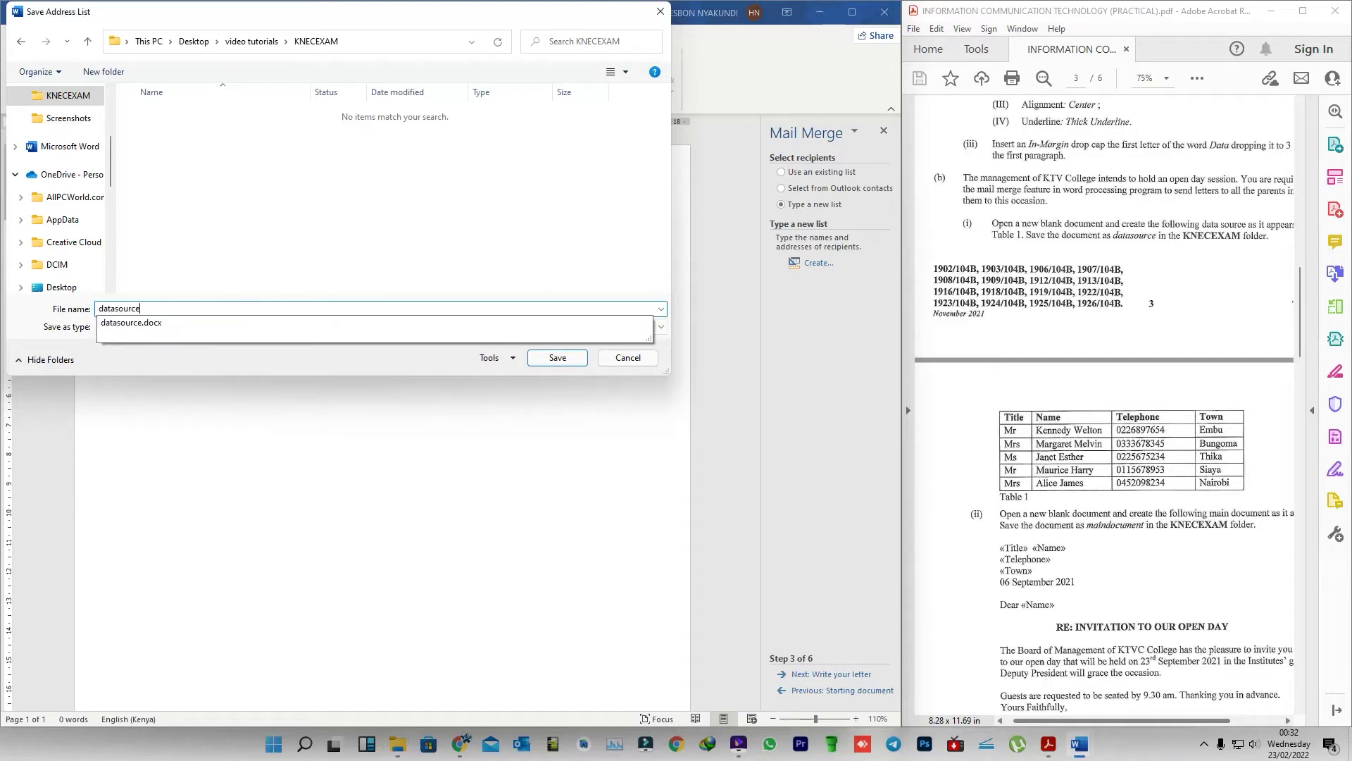
key("Escape")
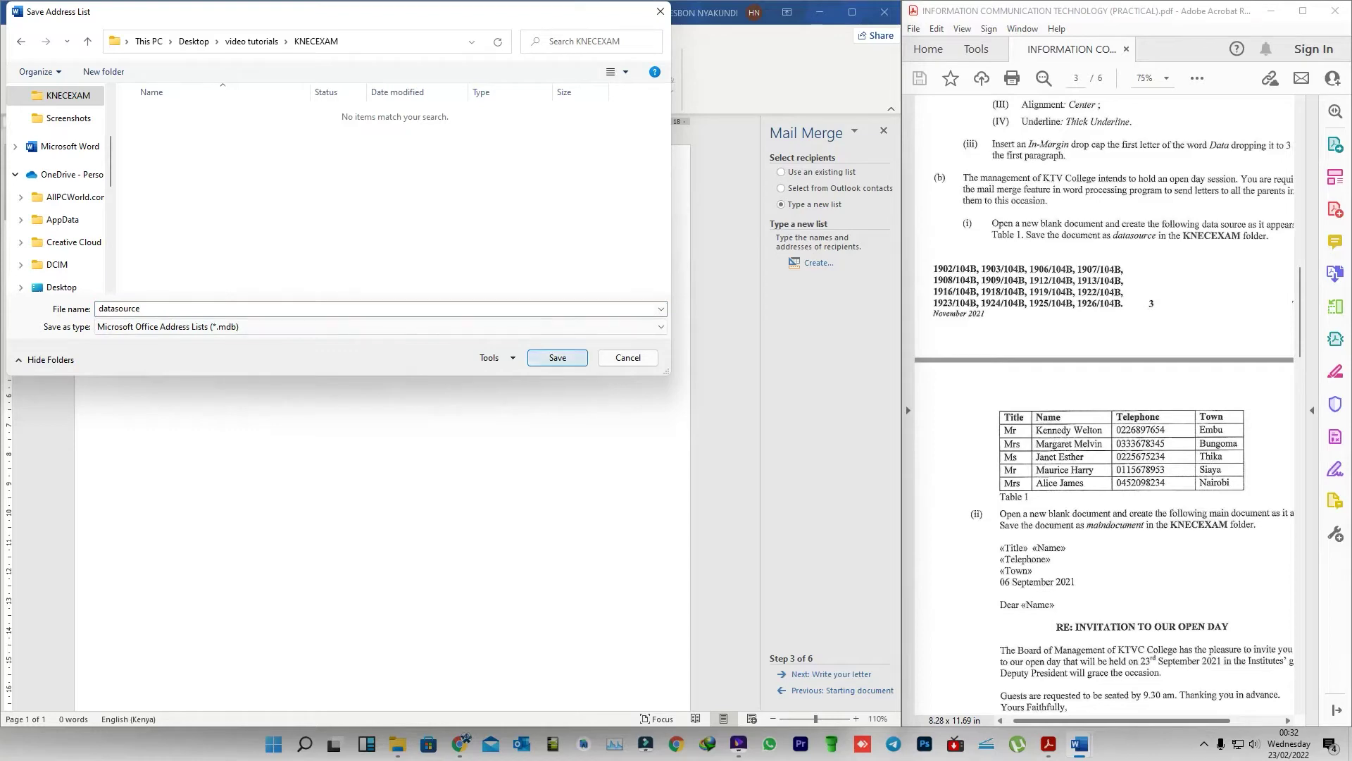
left_click(557, 357)
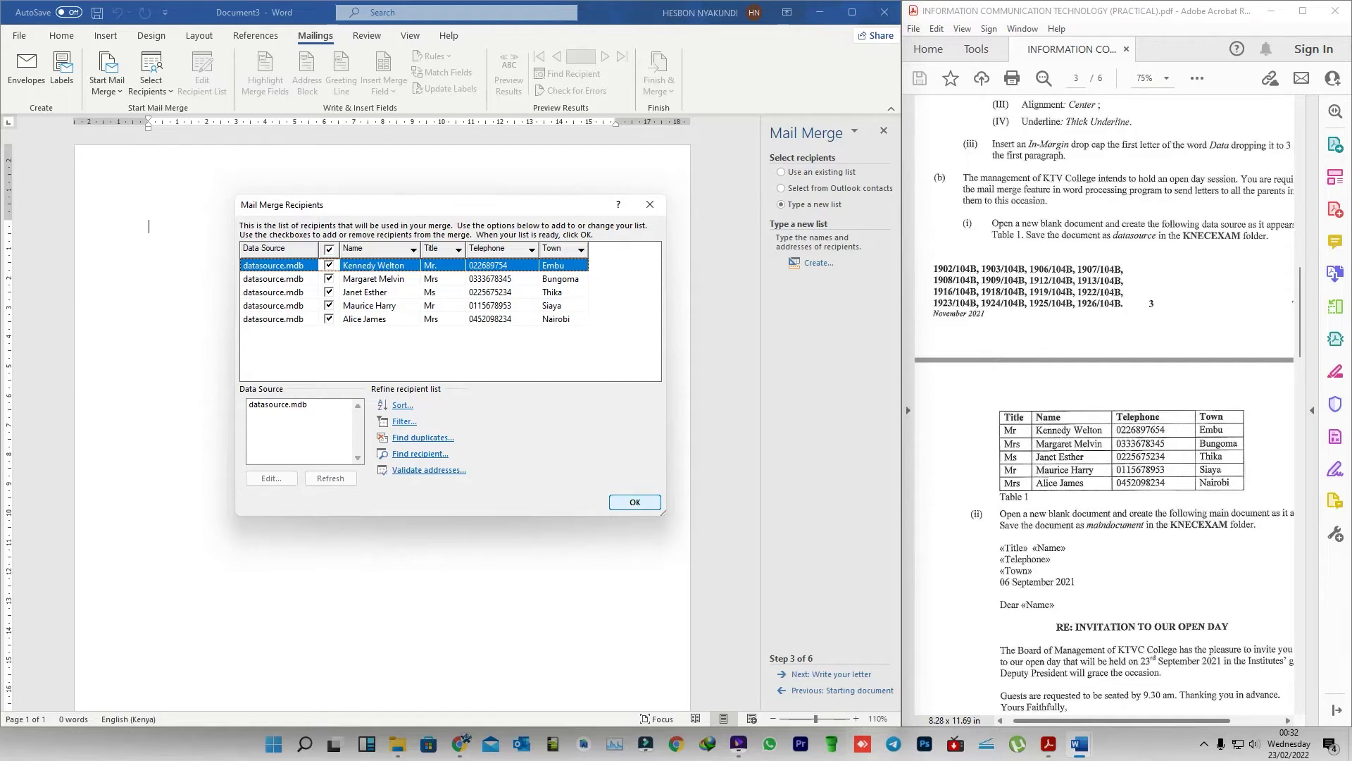
- Accept the five-recipient list and narrow the Word window to reveal more of the PDF
key("Return")
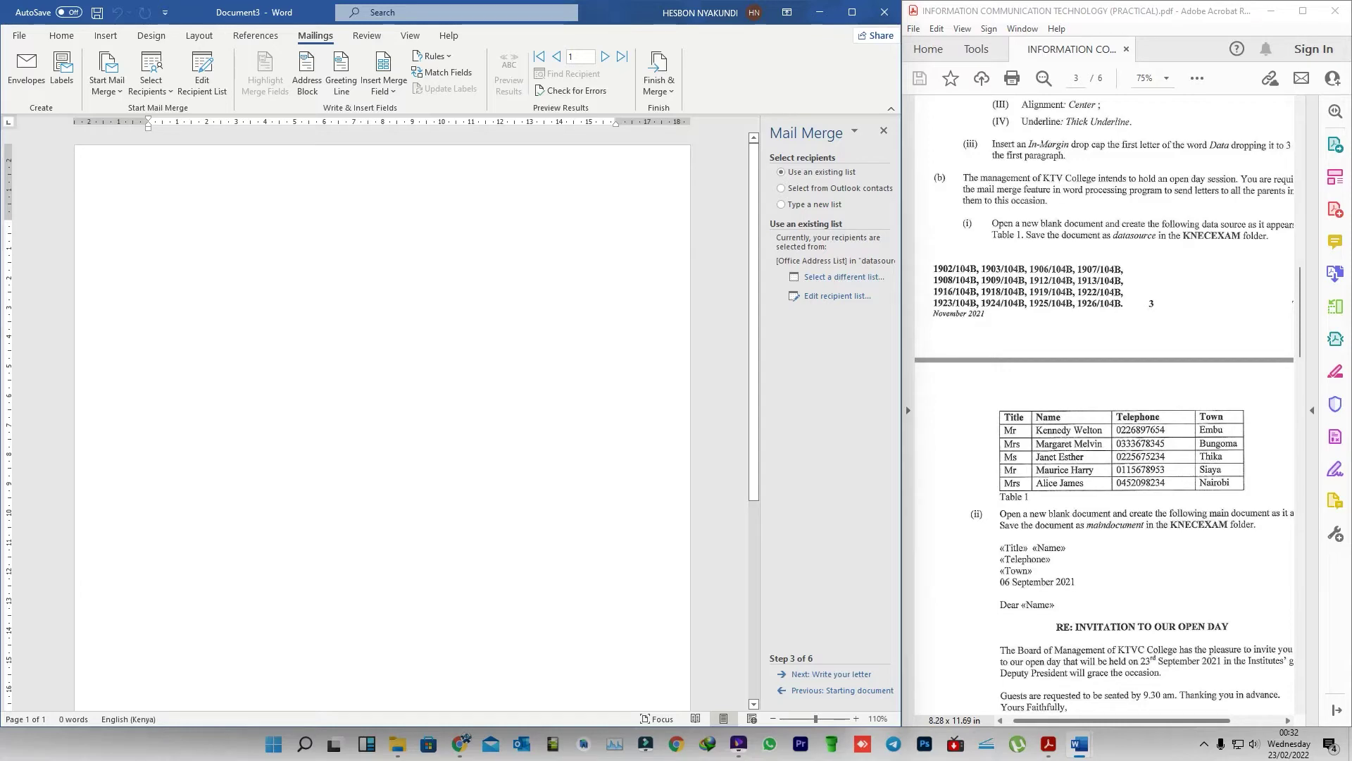
scroll(1104, 405, "down", 3)
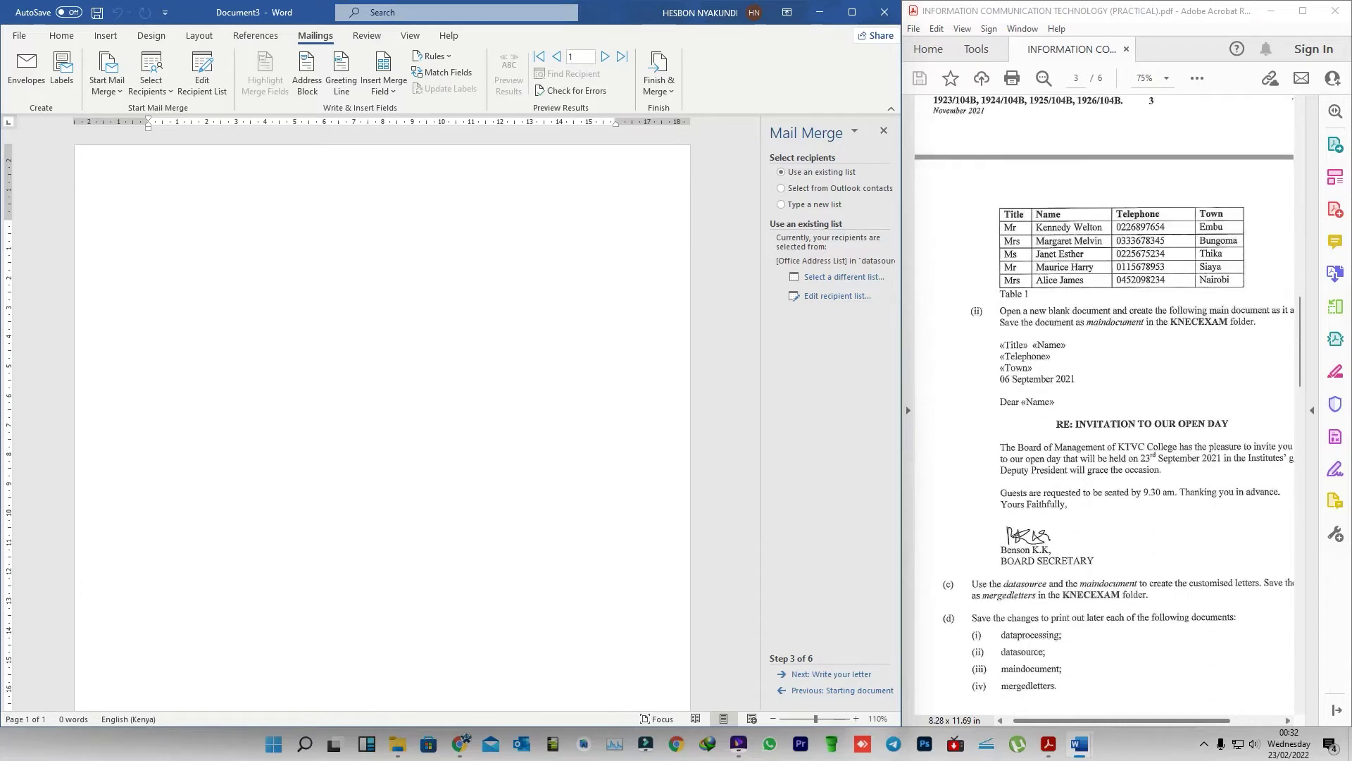
scroll(1104, 401, "up", 1)
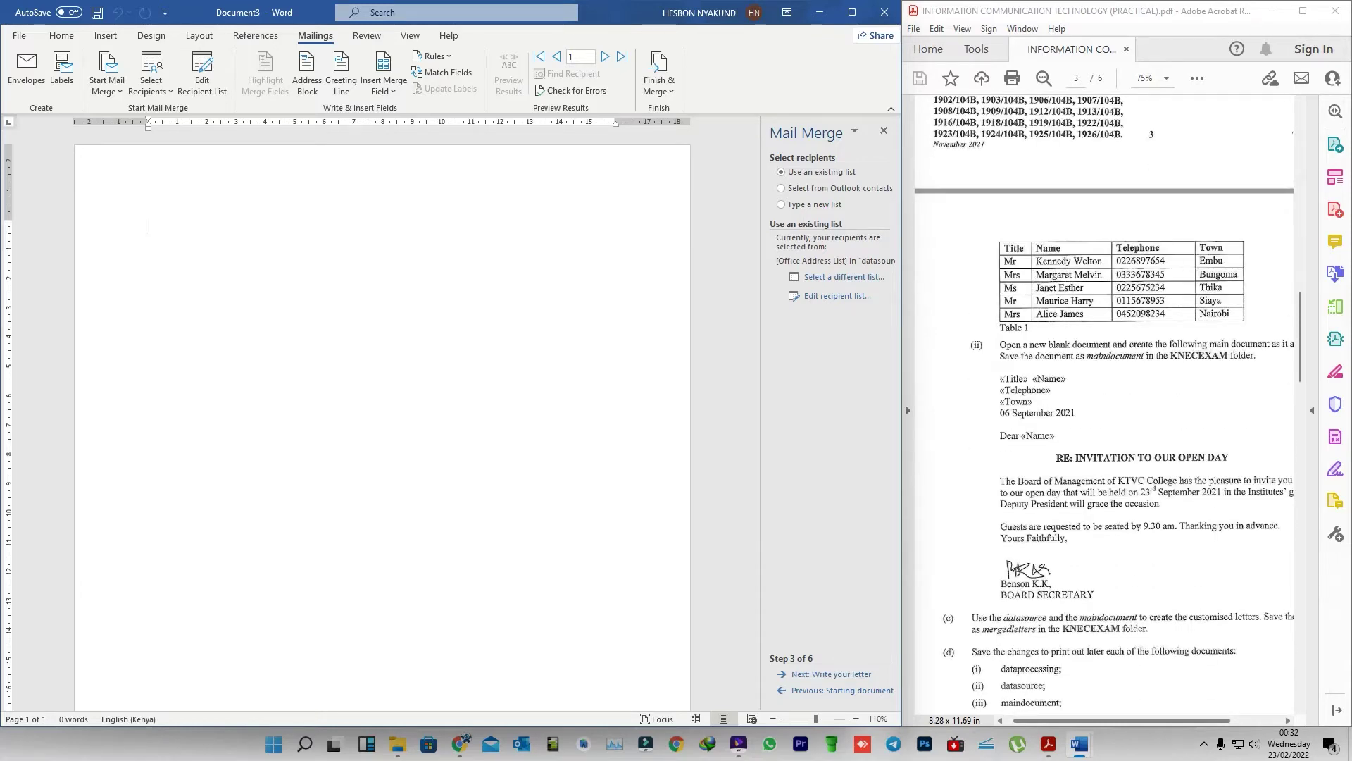
scroll(1104, 405, "up", 4)
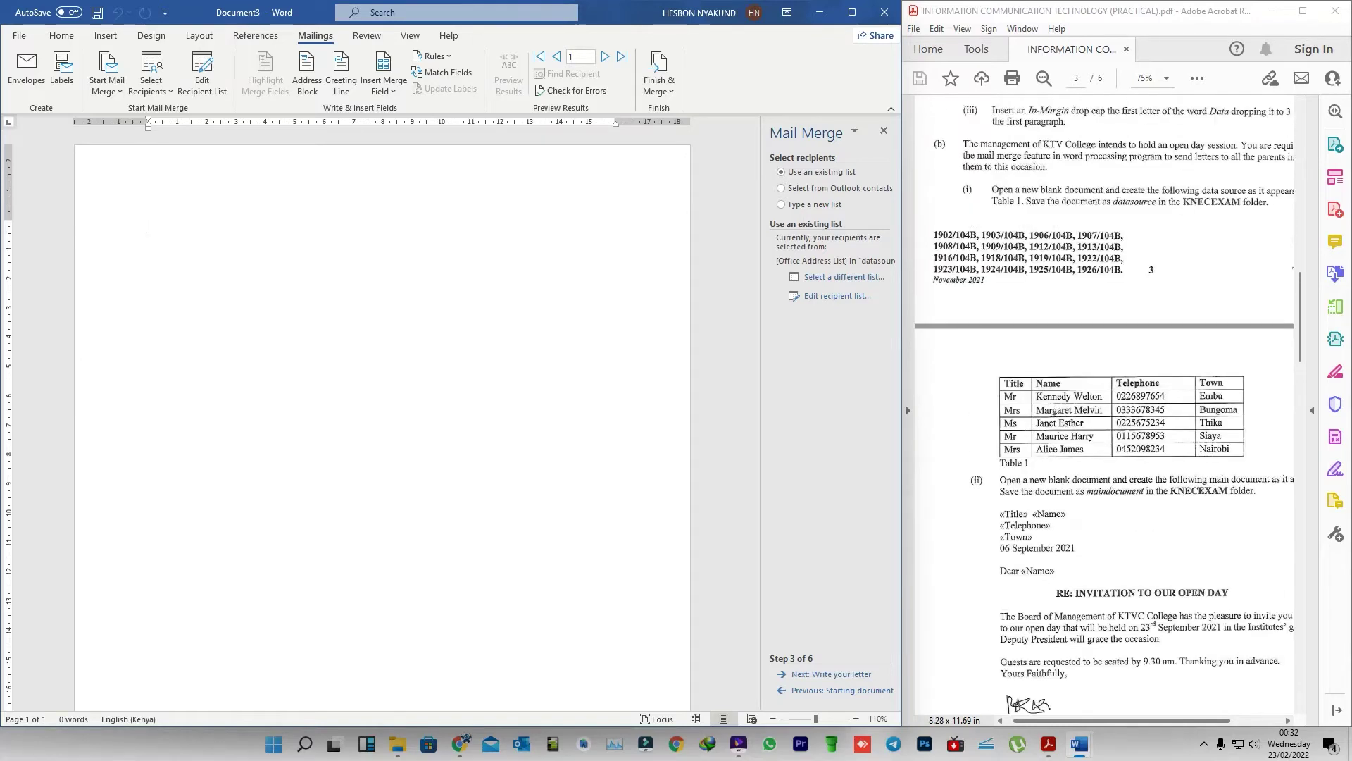
scroll(1104, 405, "up", 3)
left_click_drag(902, 363, 843, 363)
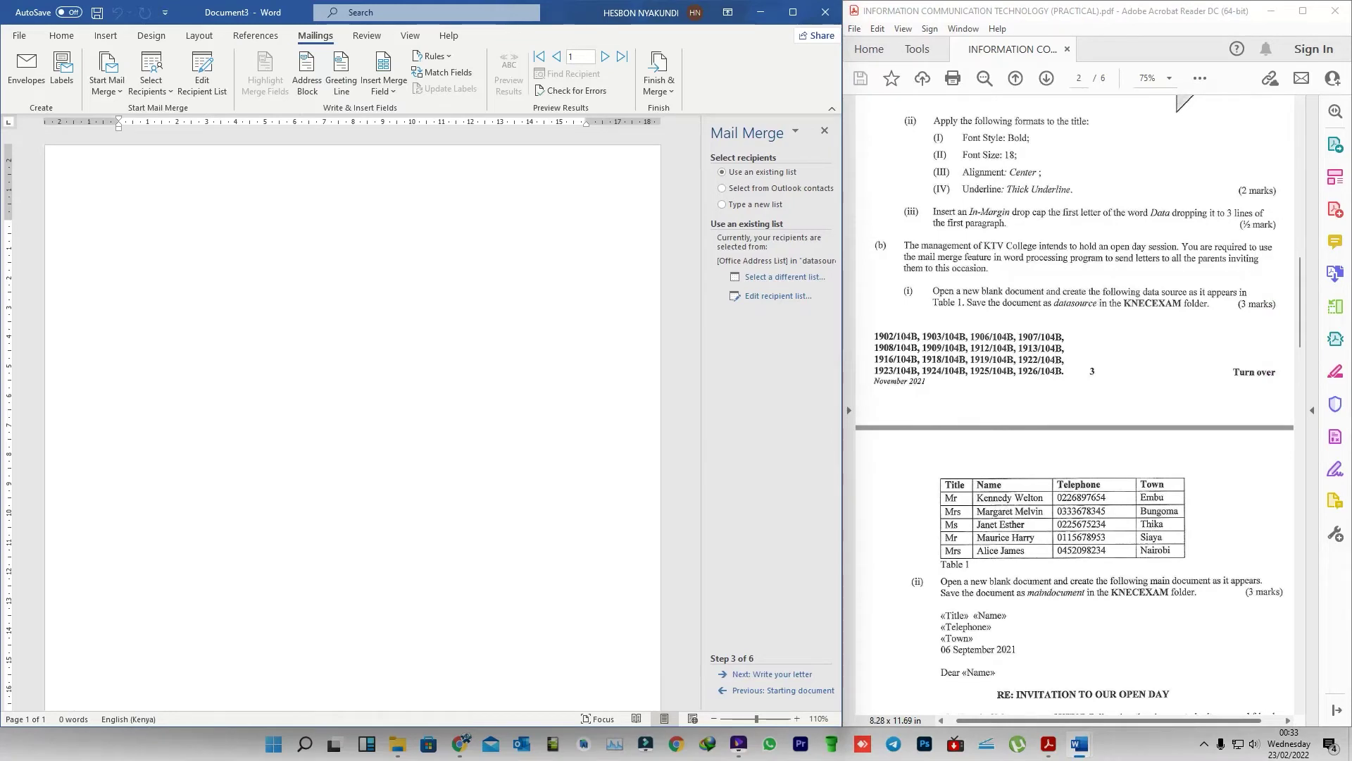
- Scroll the question paper to the sample invitation letter and select its text
scroll(1074, 405, "down", 5)
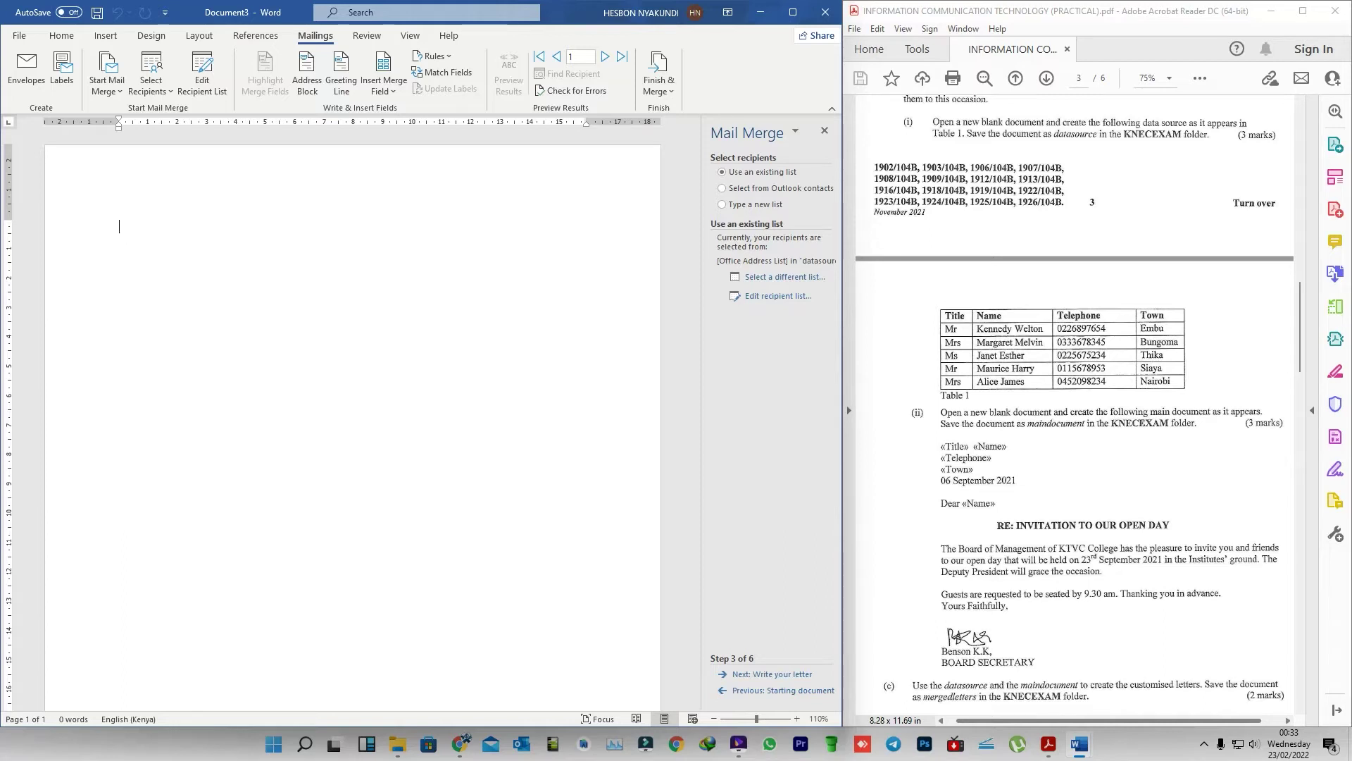
scroll(1076, 402, "down", 1)
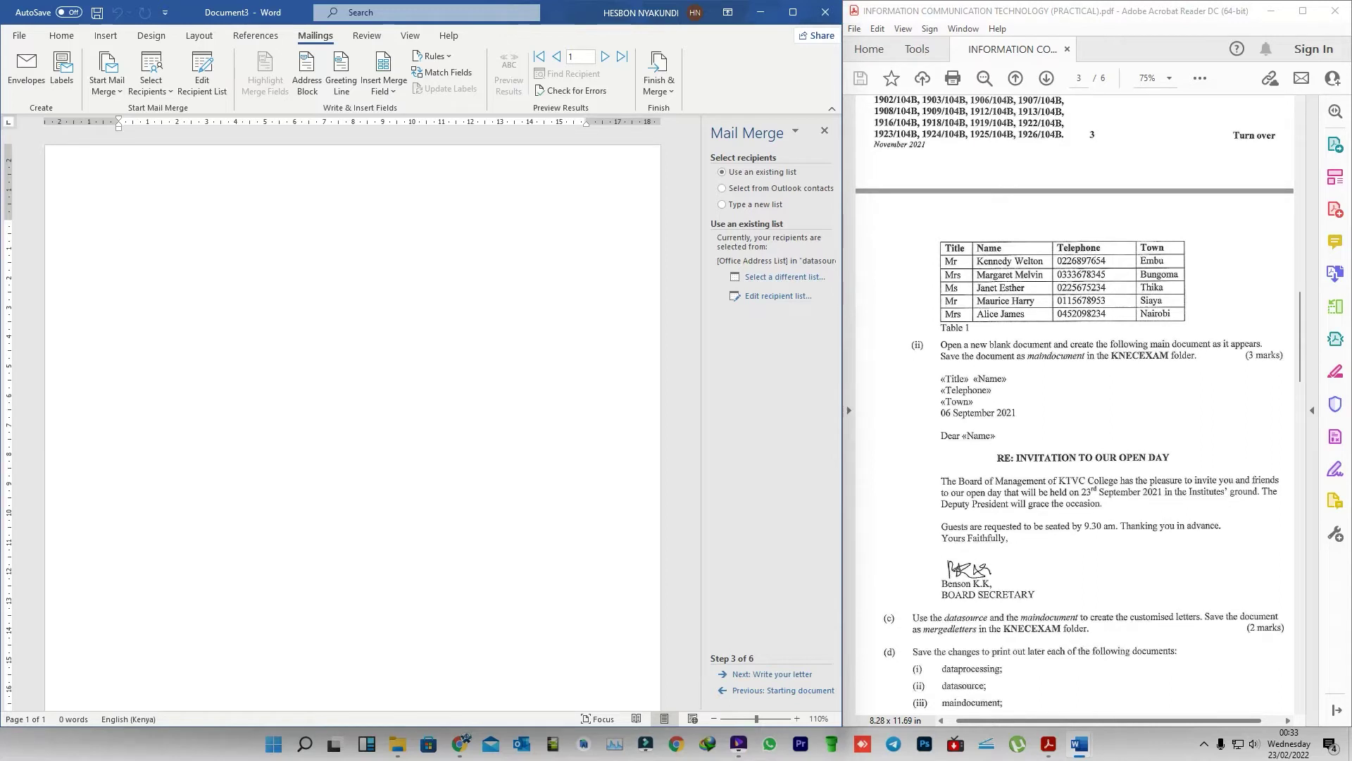
left_click_drag(929, 371, 1269, 605)
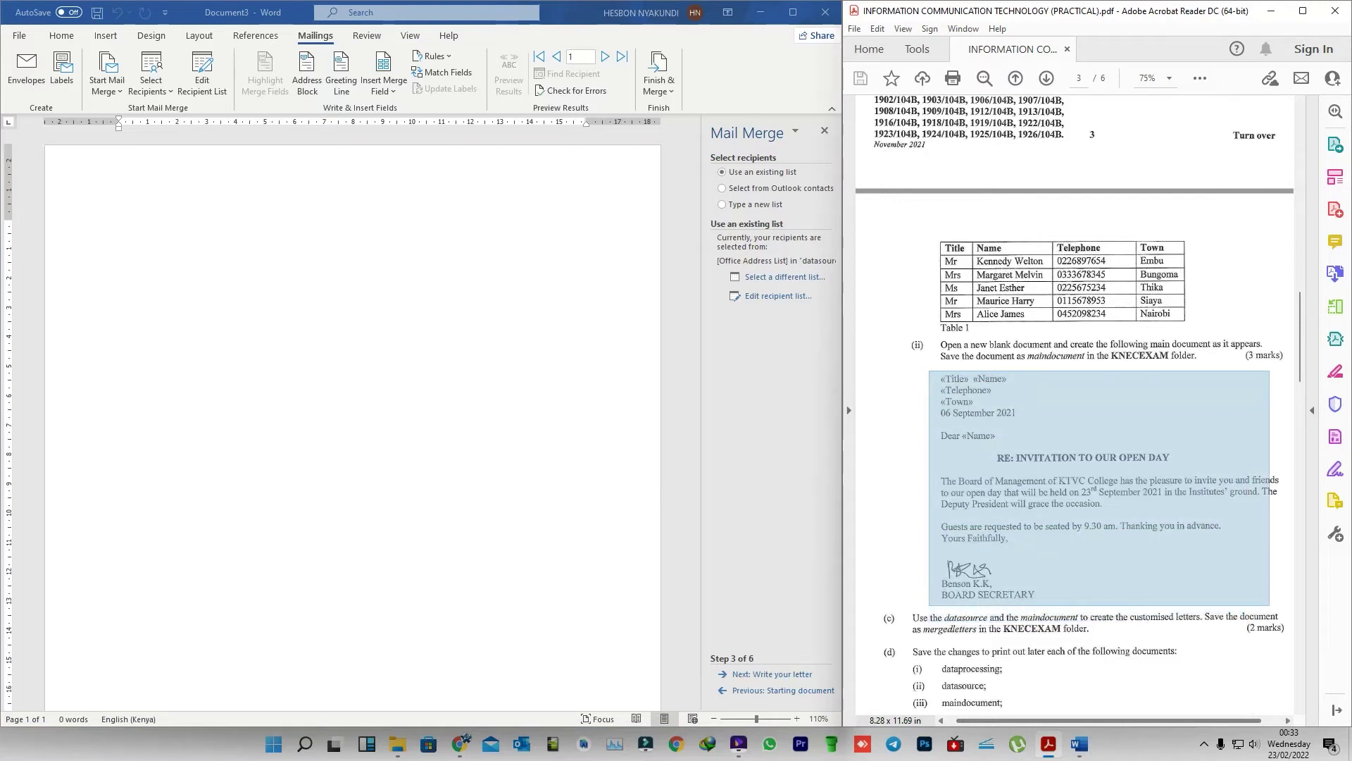
left_click_drag(1270, 605, 1270, 605)
left_click_drag(978, 458, 1094, 602)
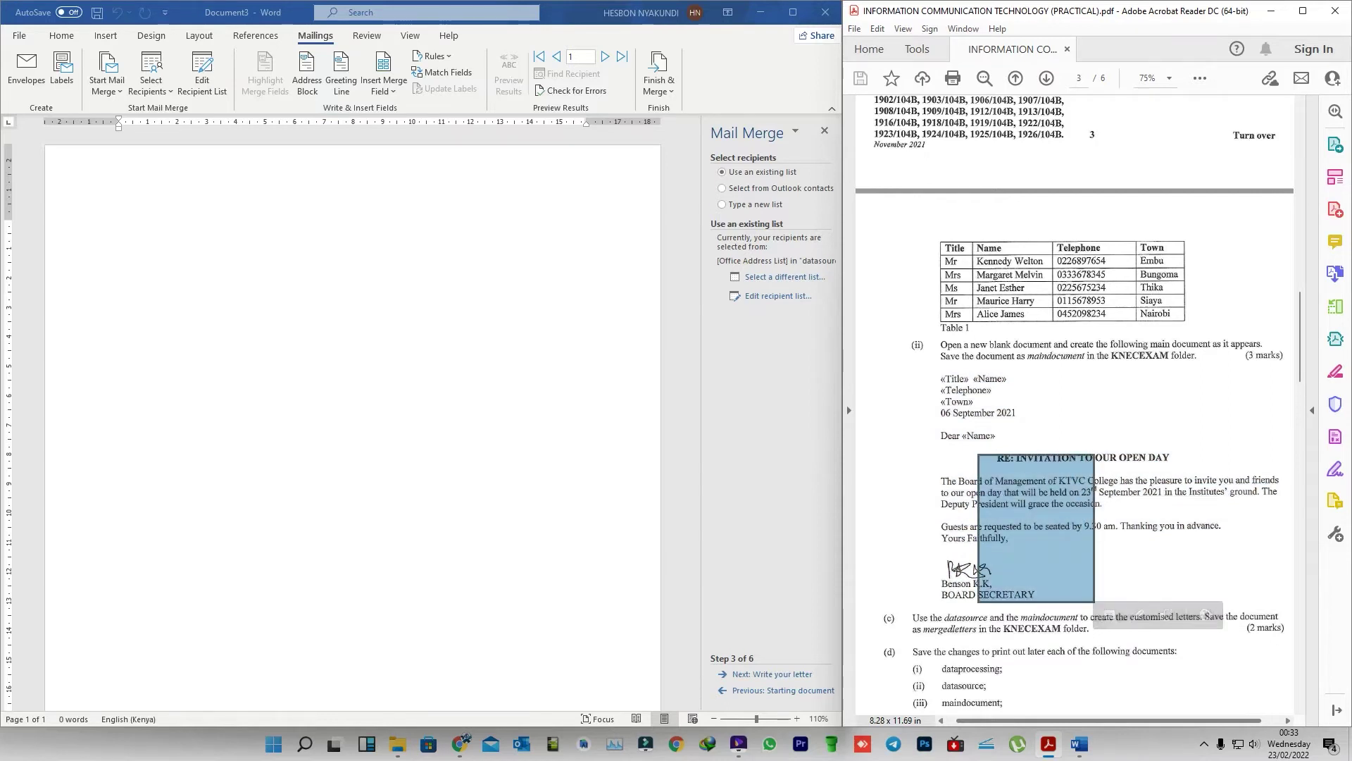
scroll(1075, 405, "down", 2)
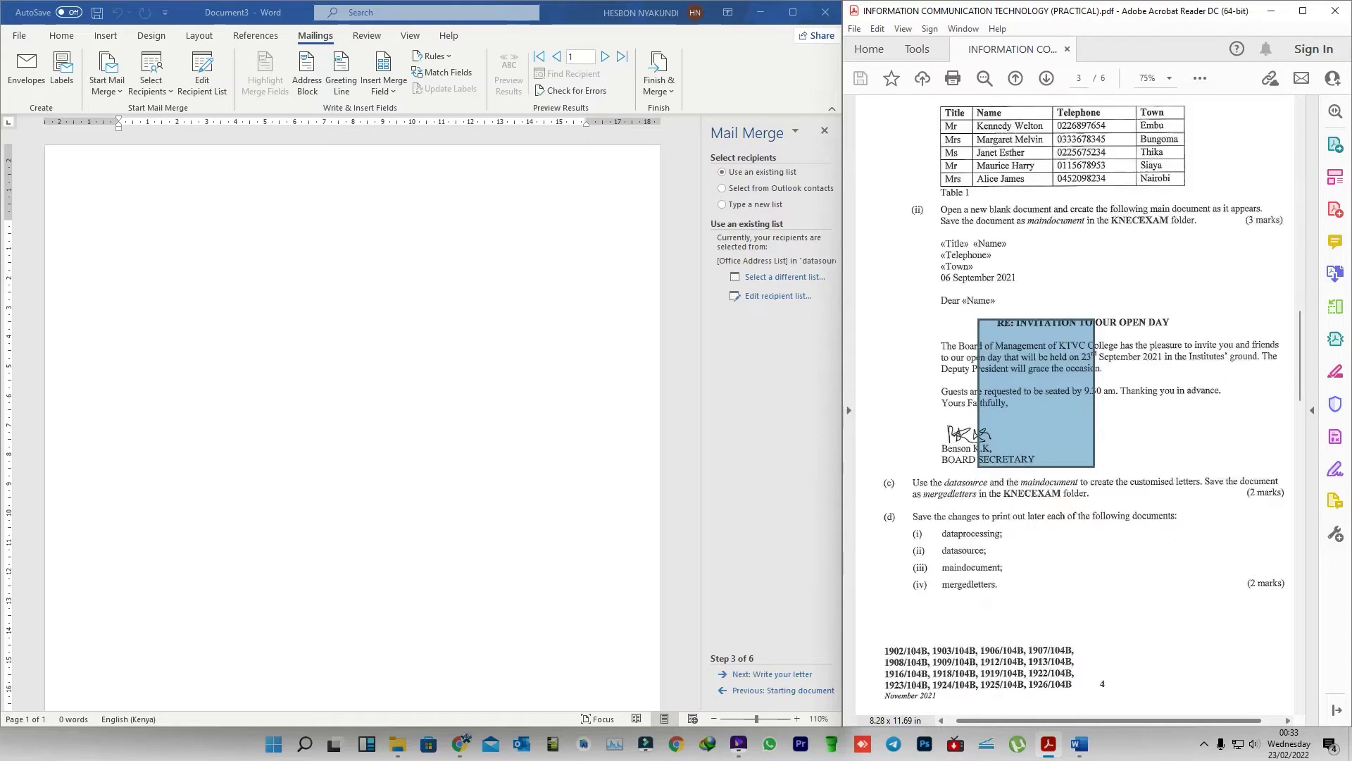
key("ctrl+a")
key("Escape")
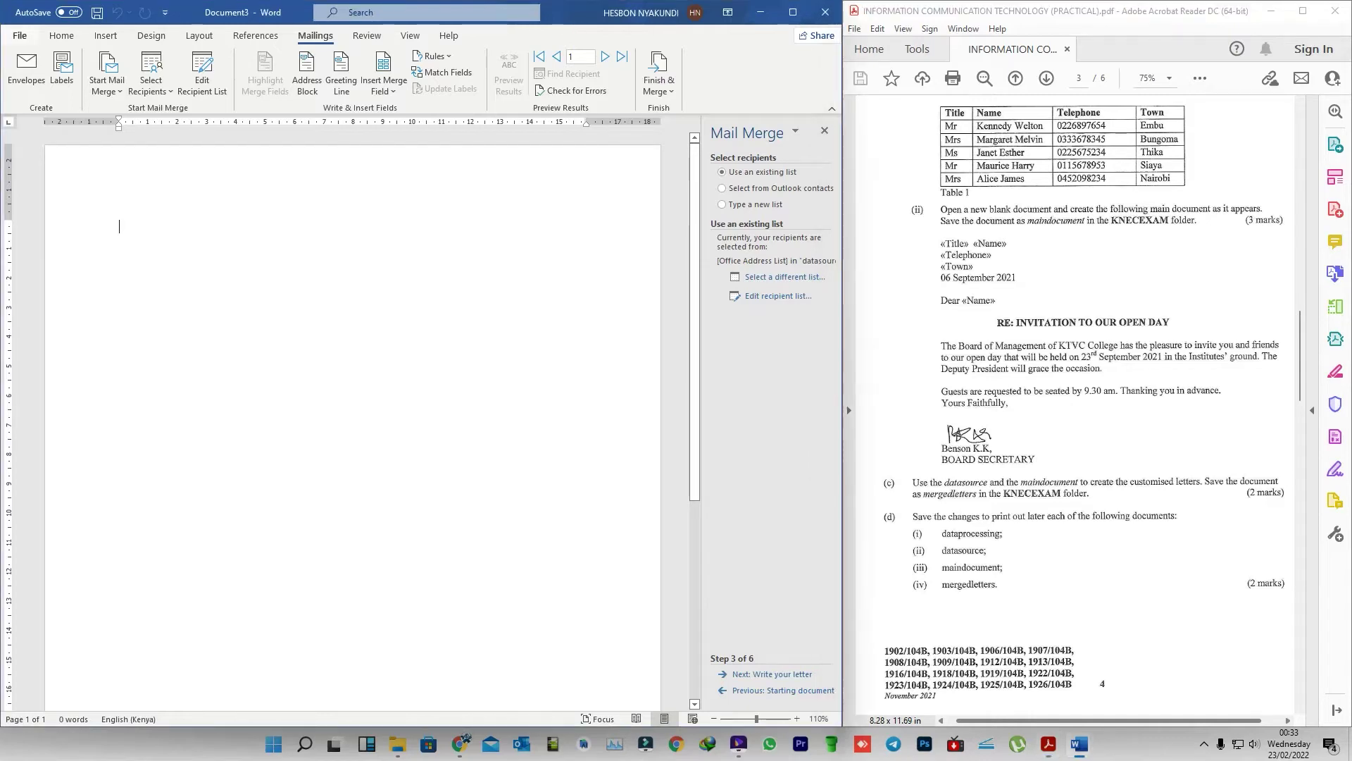
- Paste the open-day invitation letter into a new blank document and delete the empty lines under the greeting
key("alt+f")
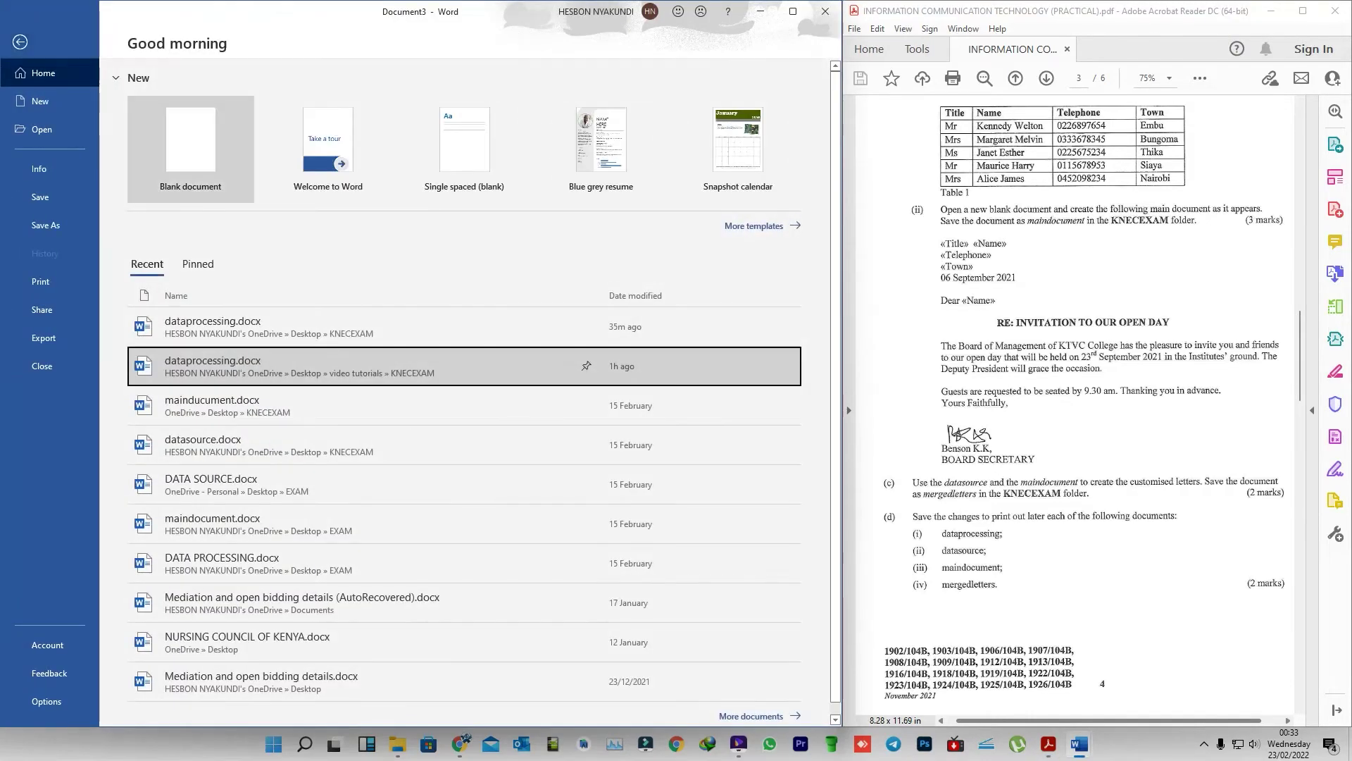
key("Return")
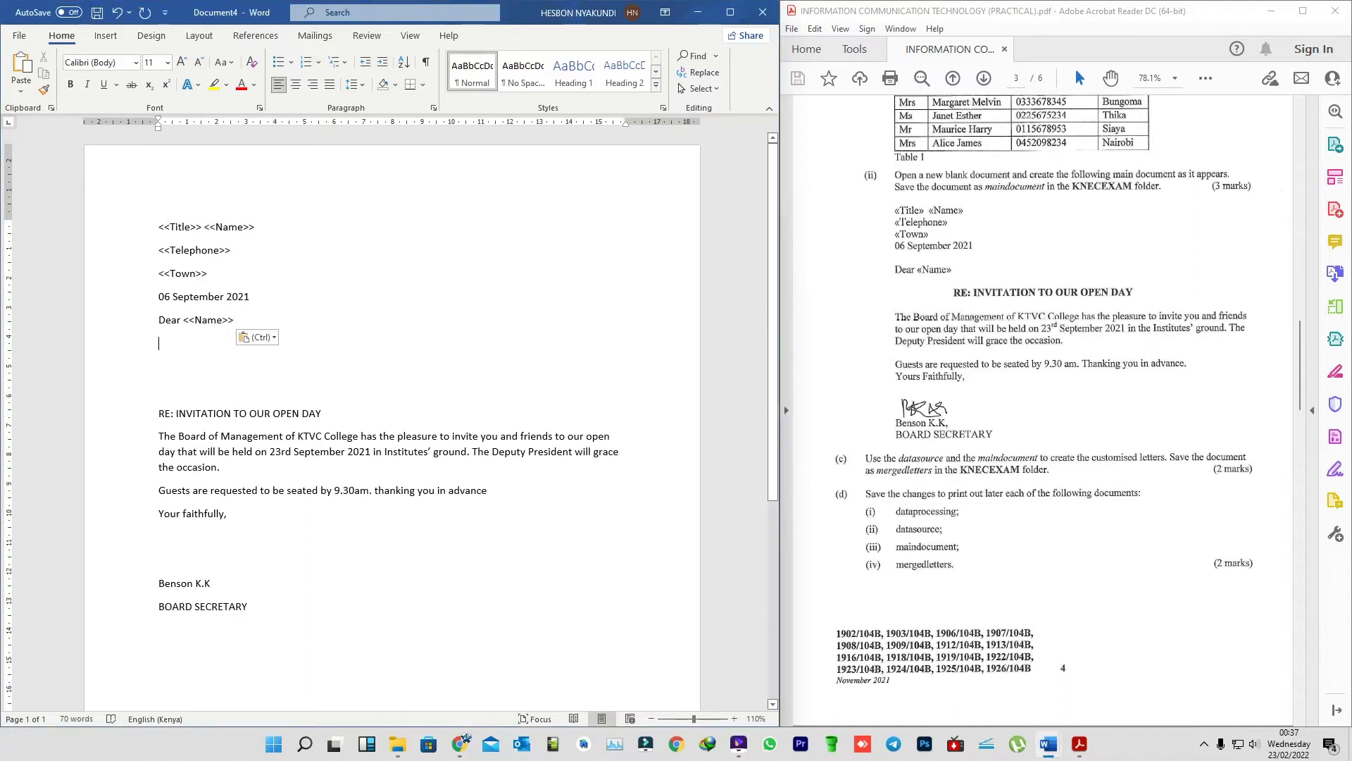
key("Escape")
key("Delete")
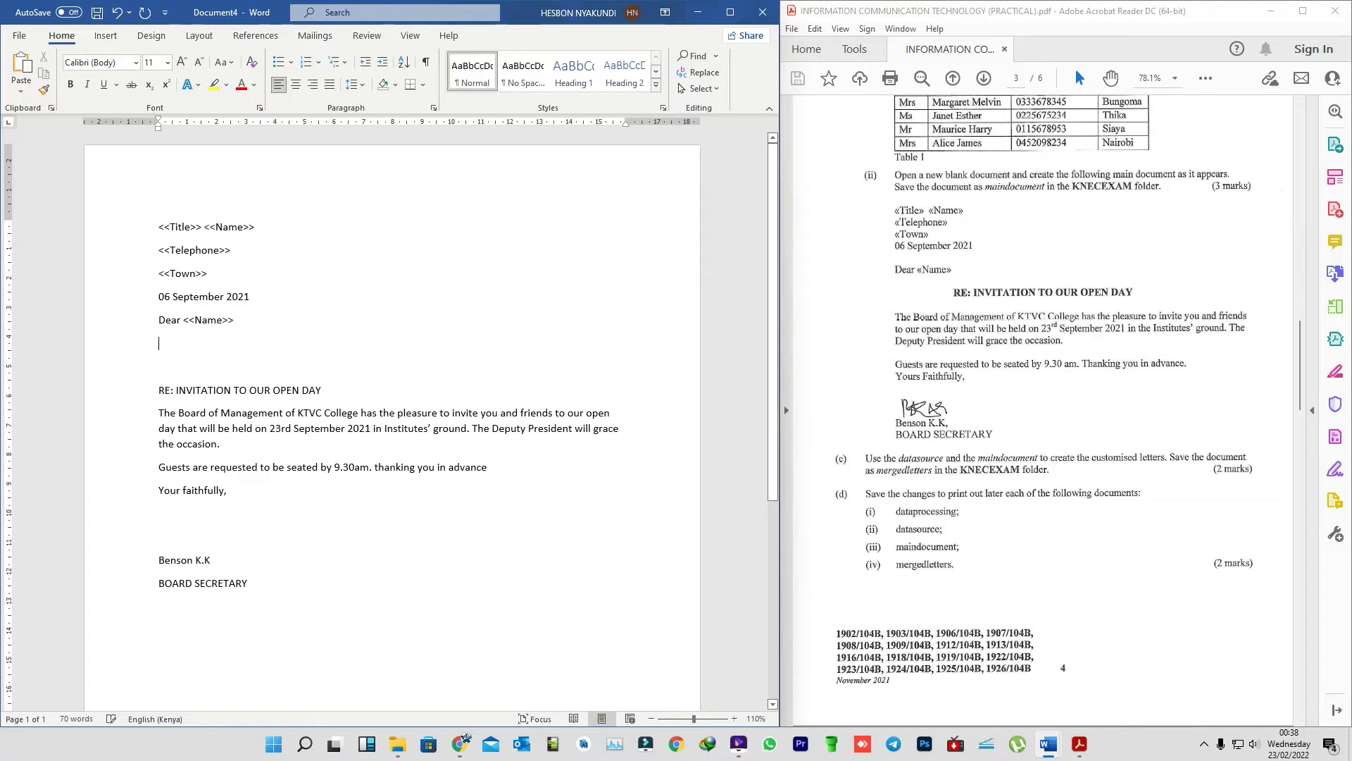
key("Delete")
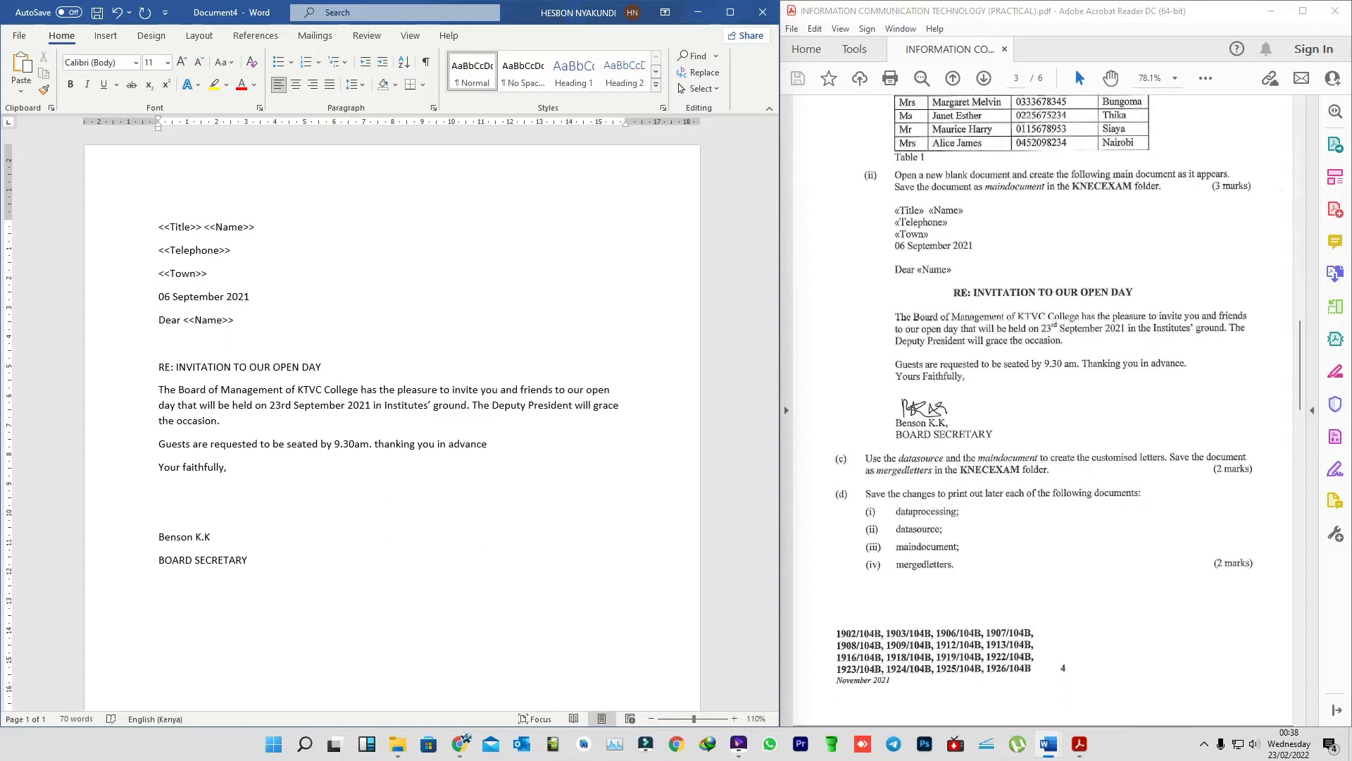
- Bold the 'RE: INVITATION TO OUR OPEN DAY' heading and indent it toward the page centre
left_click_drag(326, 367, 158, 366)
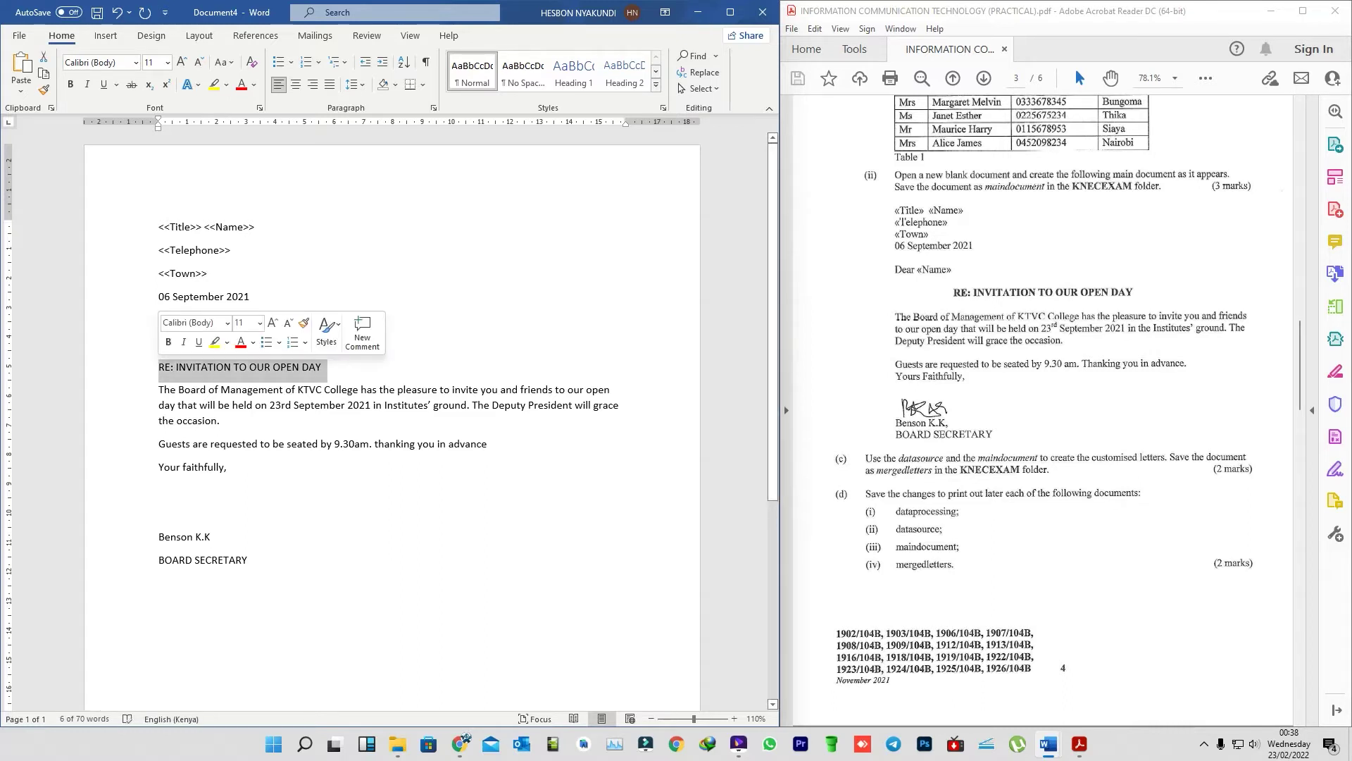
left_click(168, 341)
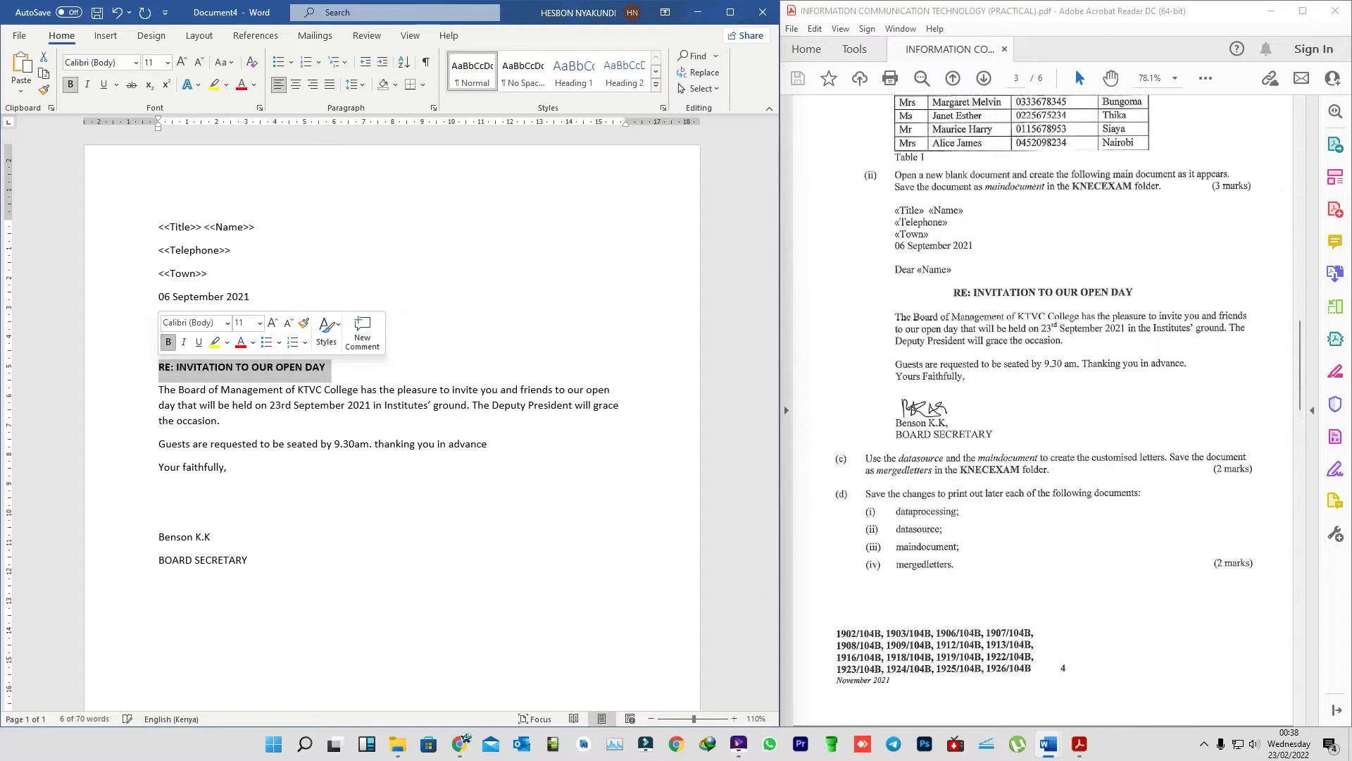
left_click(296, 84)
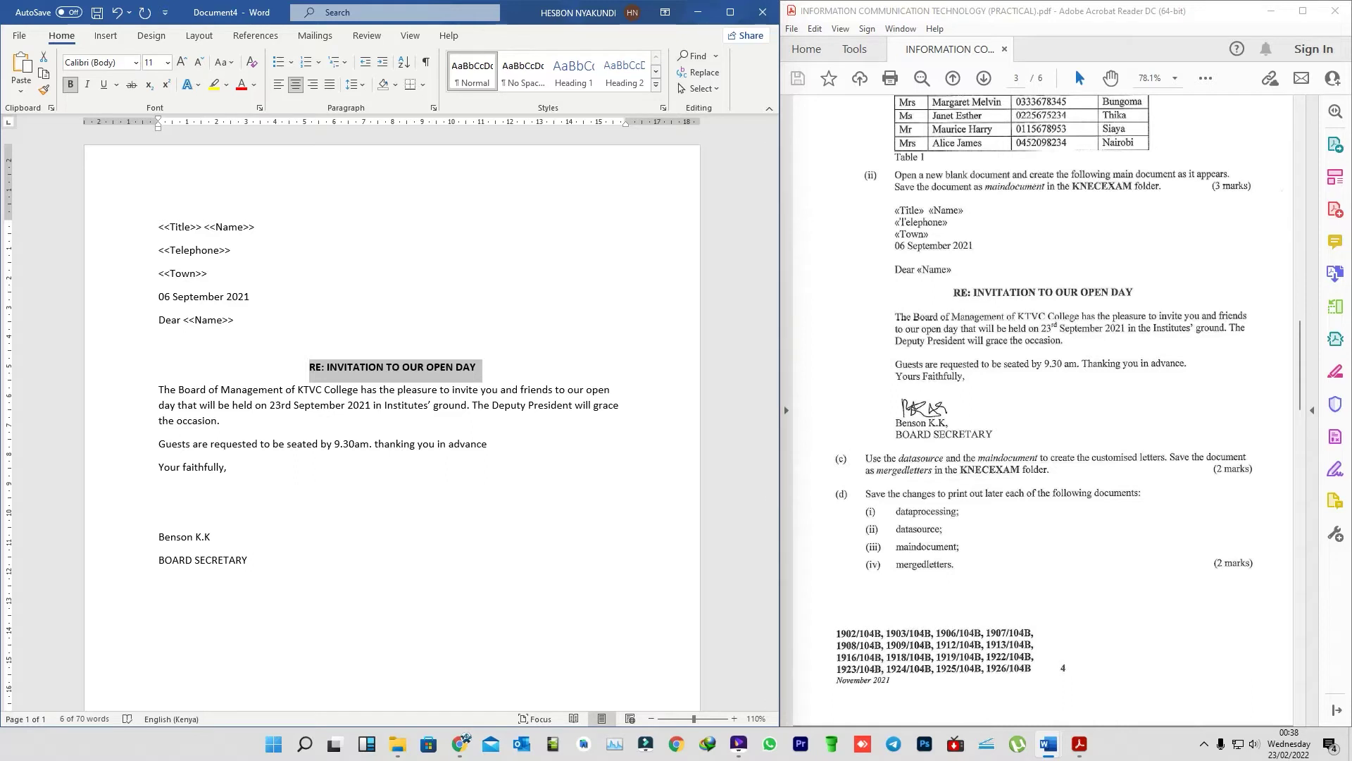
key("ctrl+l")
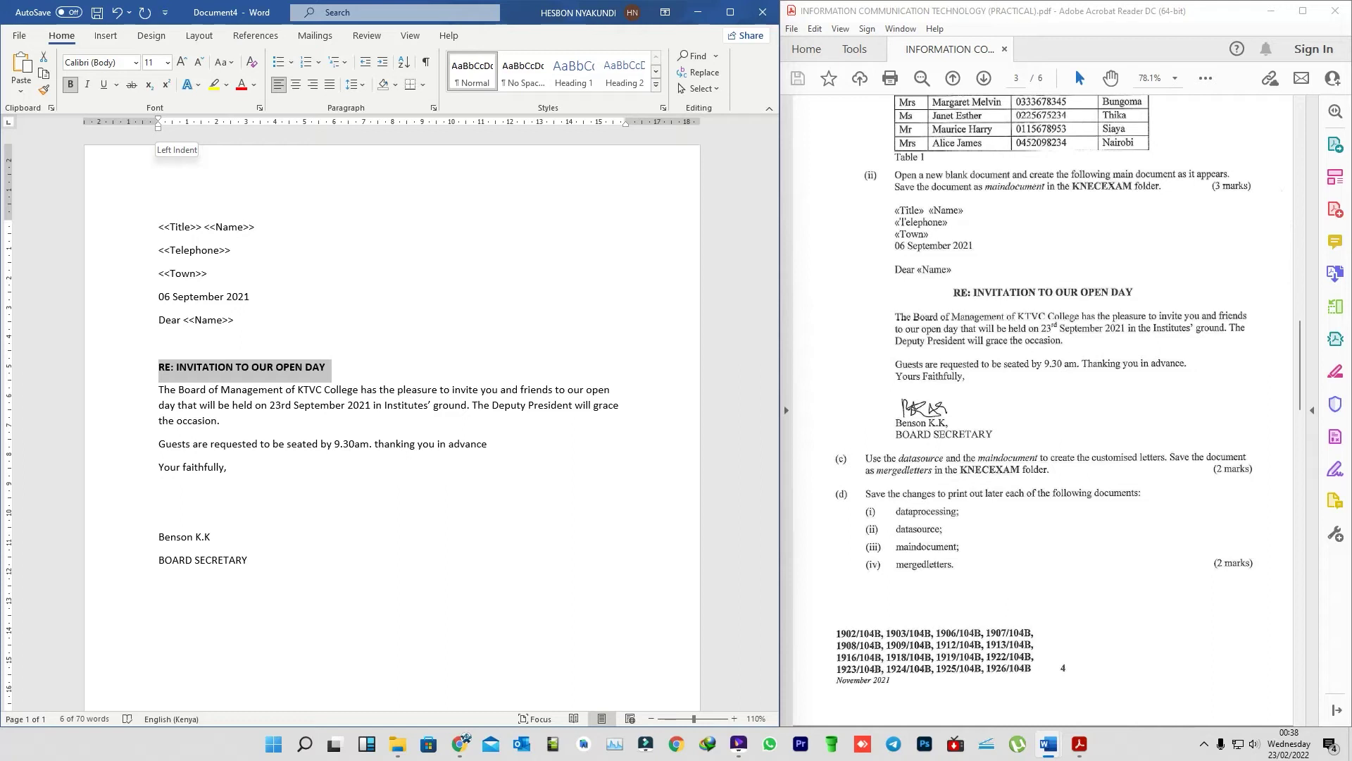
mouse_move(158, 128)
left_mouse_down()
mouse_move(261, 128)
mouse_move(172, 127)
mouse_move(217, 127)
left_mouse_up()
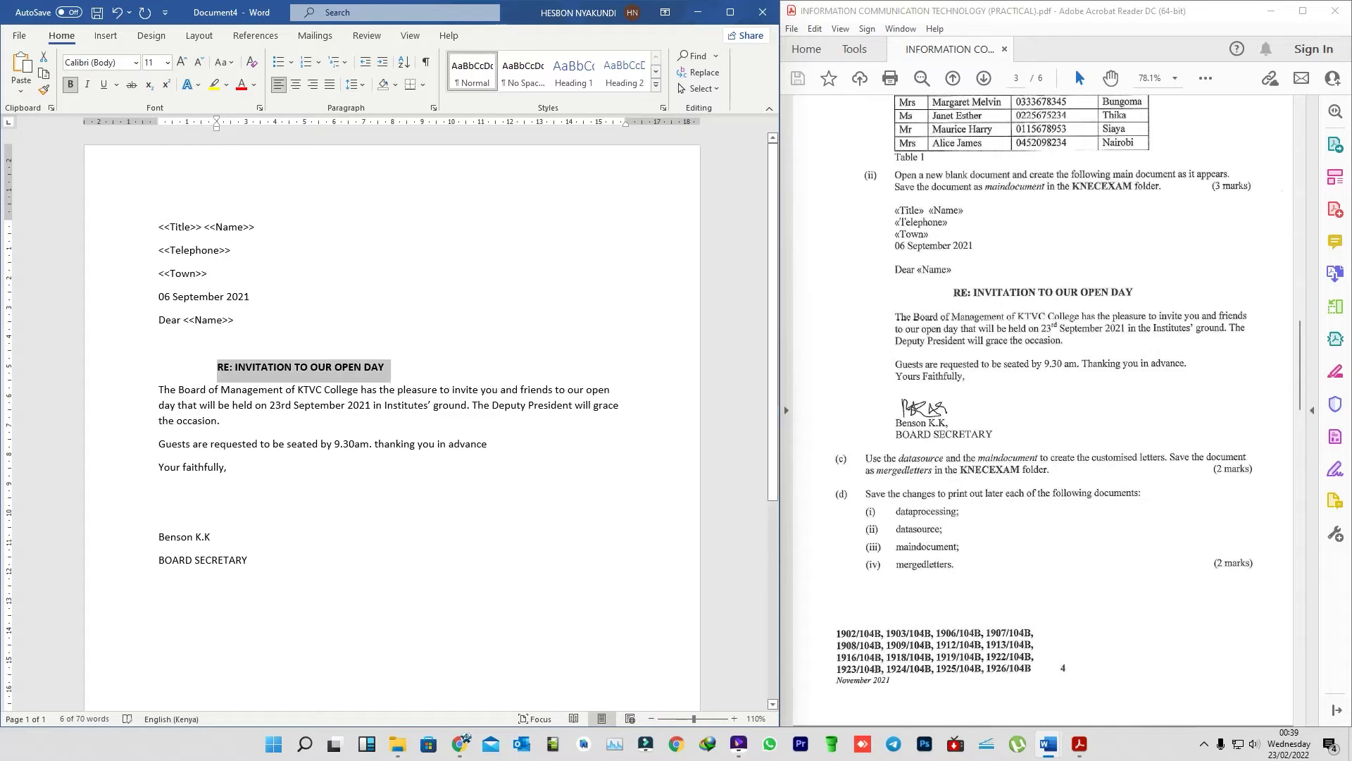
- Make the 'rd' in 23rd September 2021 superscript
left_click(161, 512)
scroll(1043, 408, "down", 1)
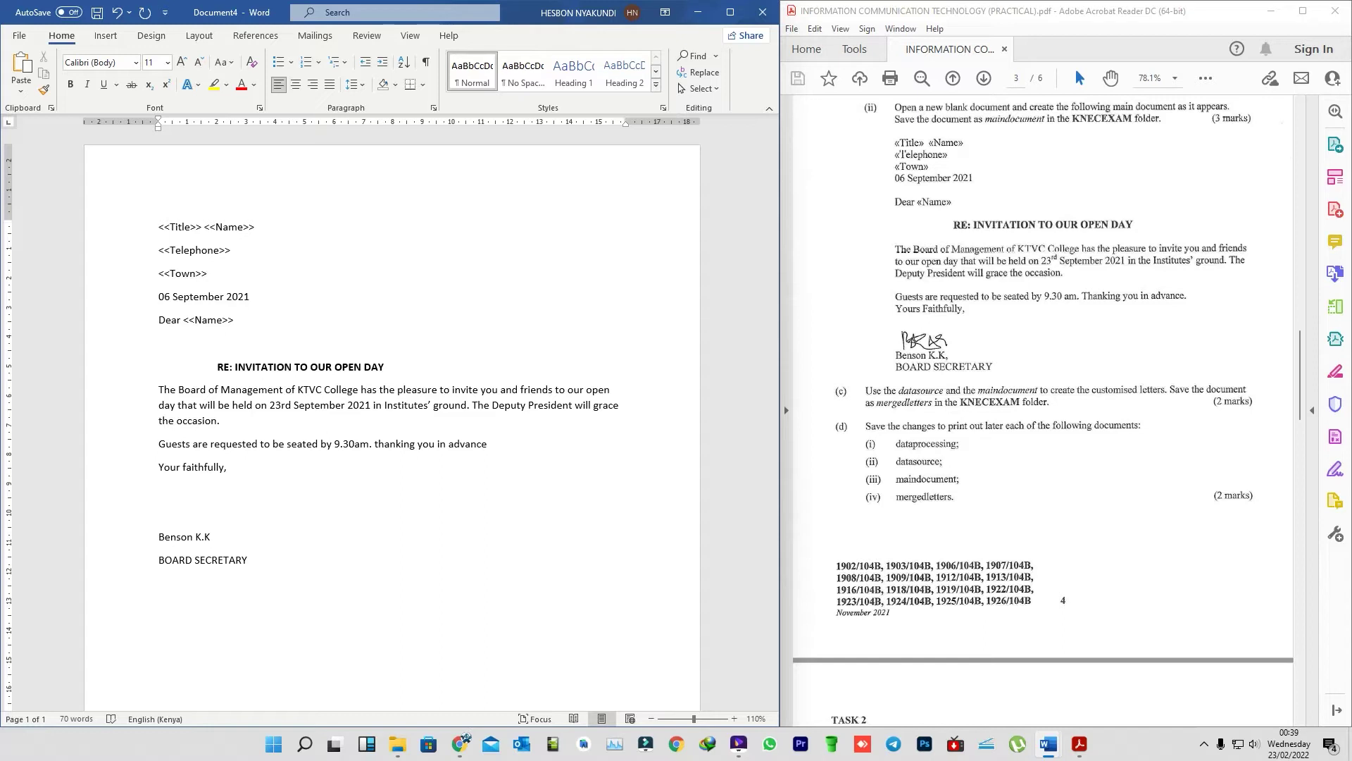
scroll(1043, 408, "down", 1)
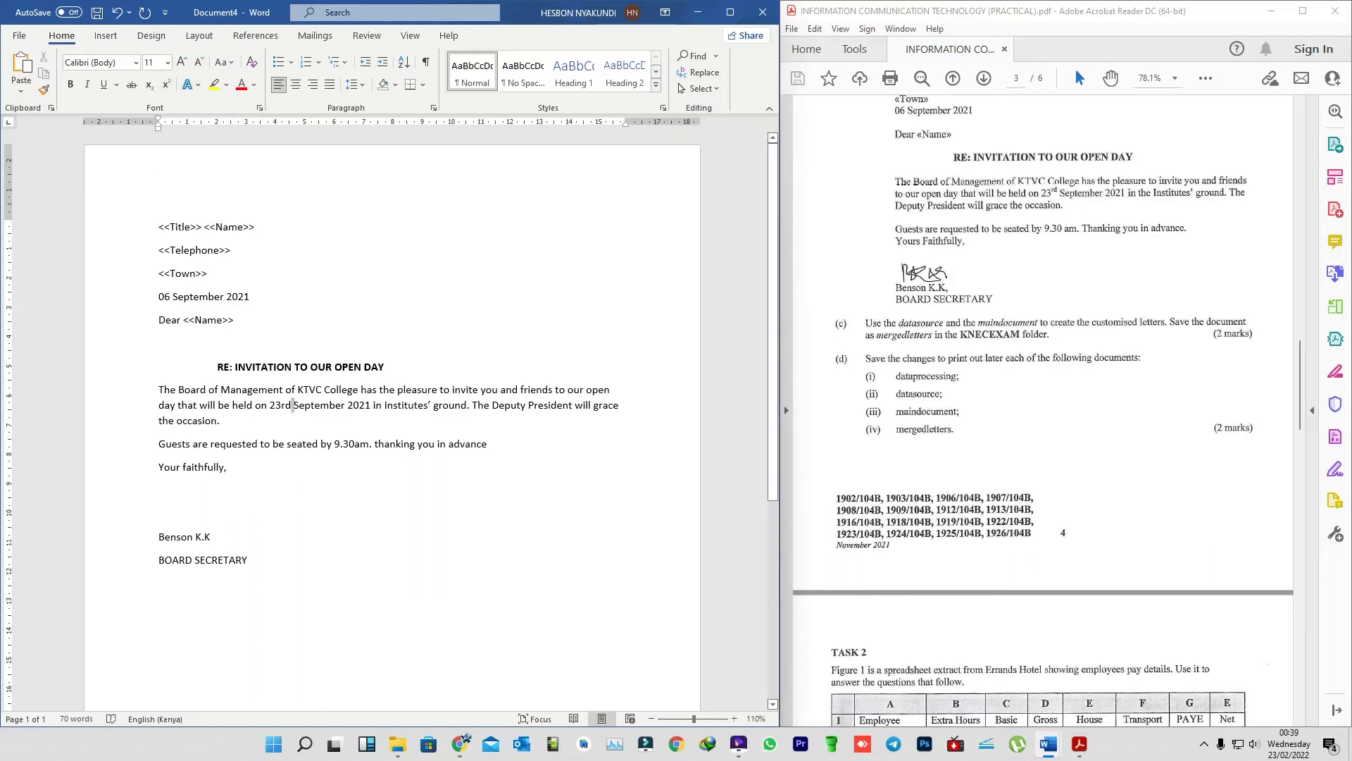
left_click_drag(281, 405, 292, 405)
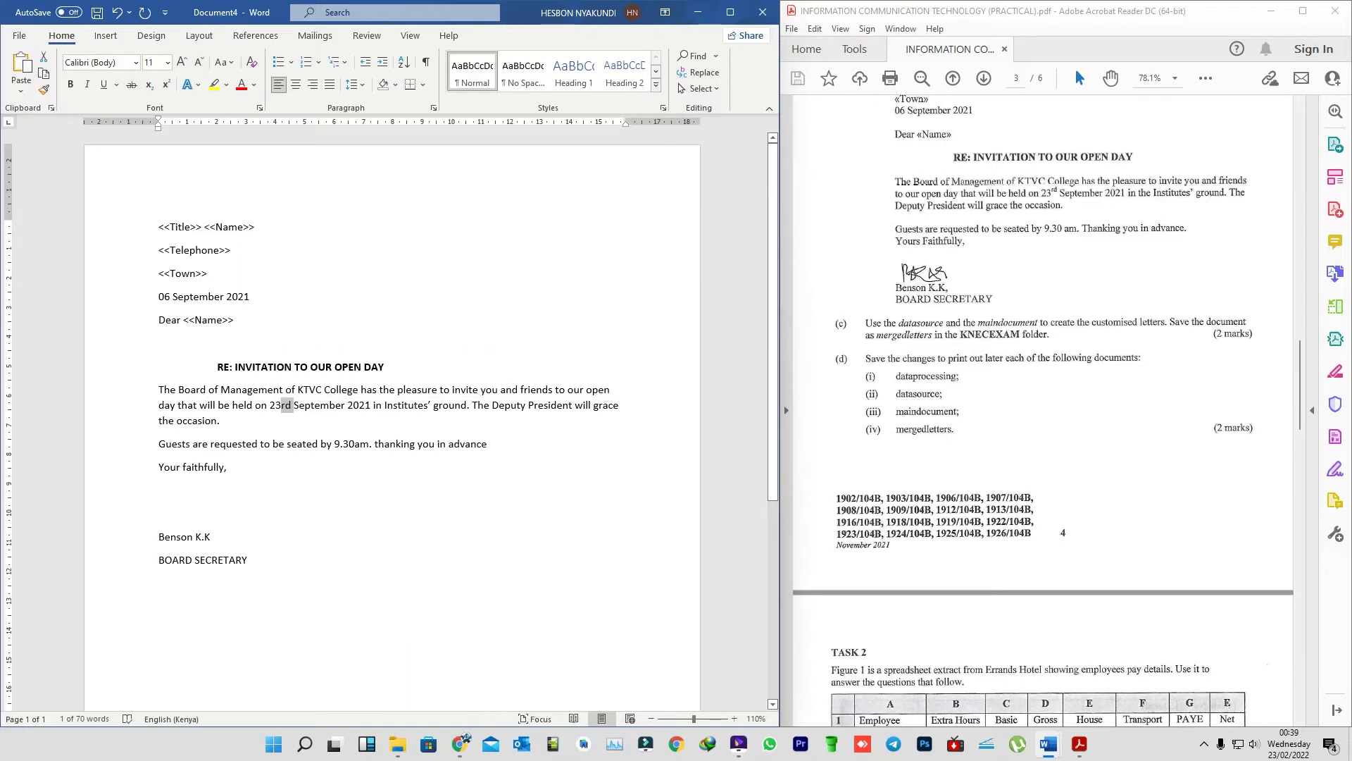
left_click(166, 85)
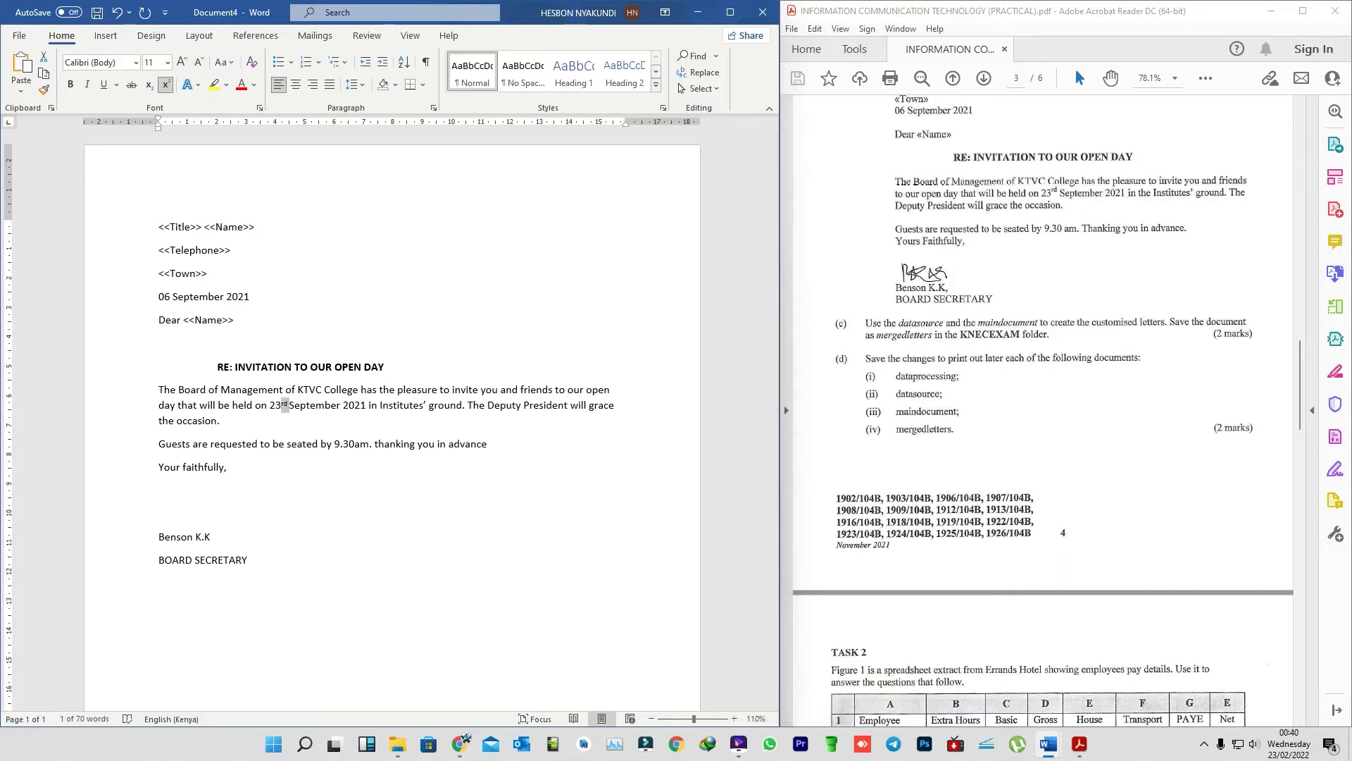
- Place the cursor on the blank line above the signature and bring up the Windows Start menu
scroll(392, 422, "down", 3)
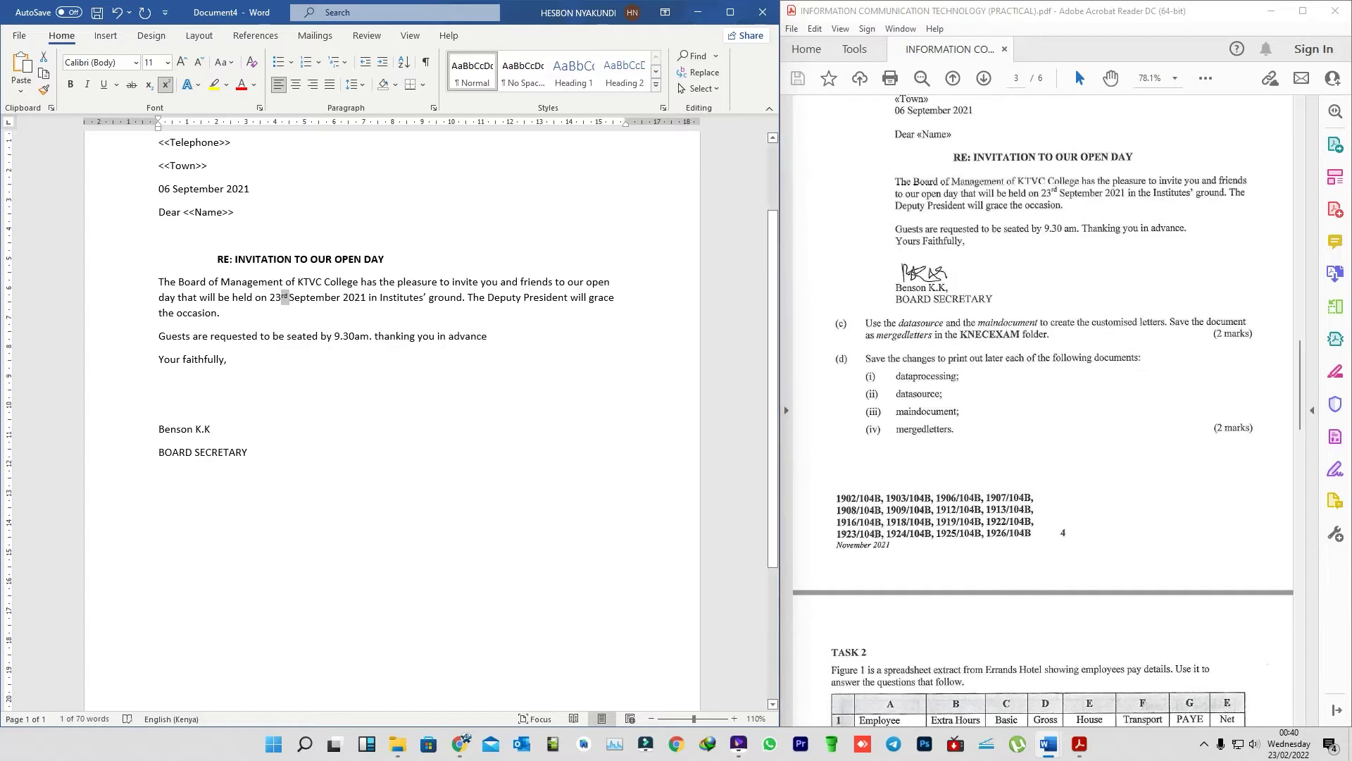
left_click(161, 405)
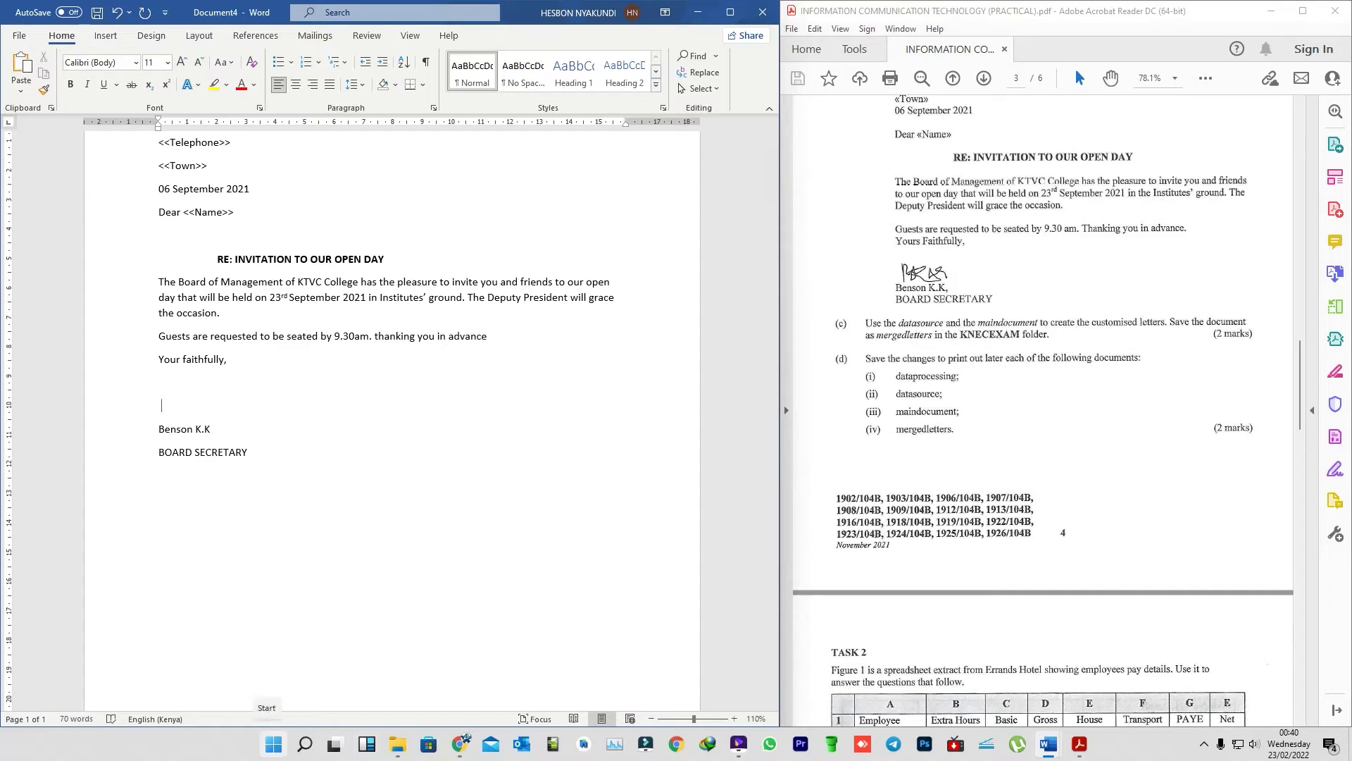
left_click(273, 744)
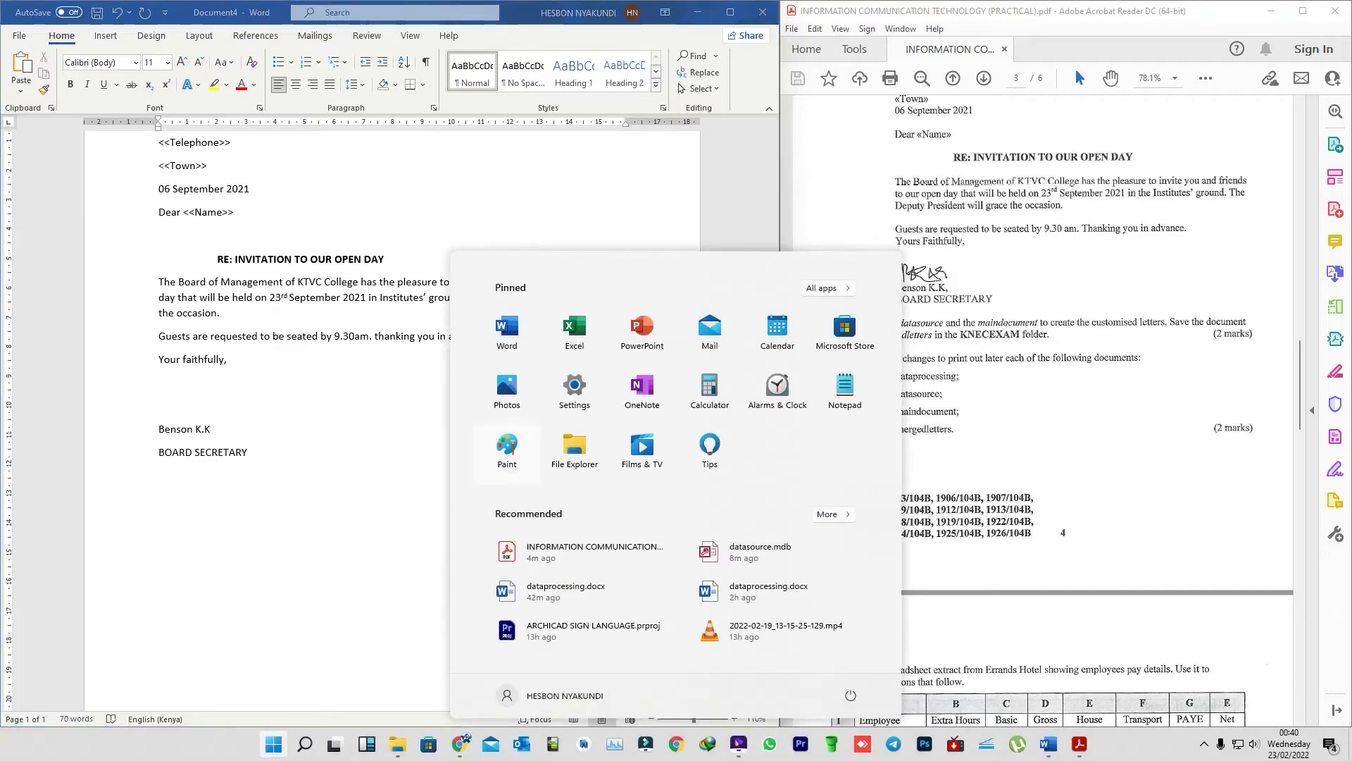
- On a new Paint canvas, brush a signature, undo a stray scribble, and add an underline and flourish
left_click(507, 450)
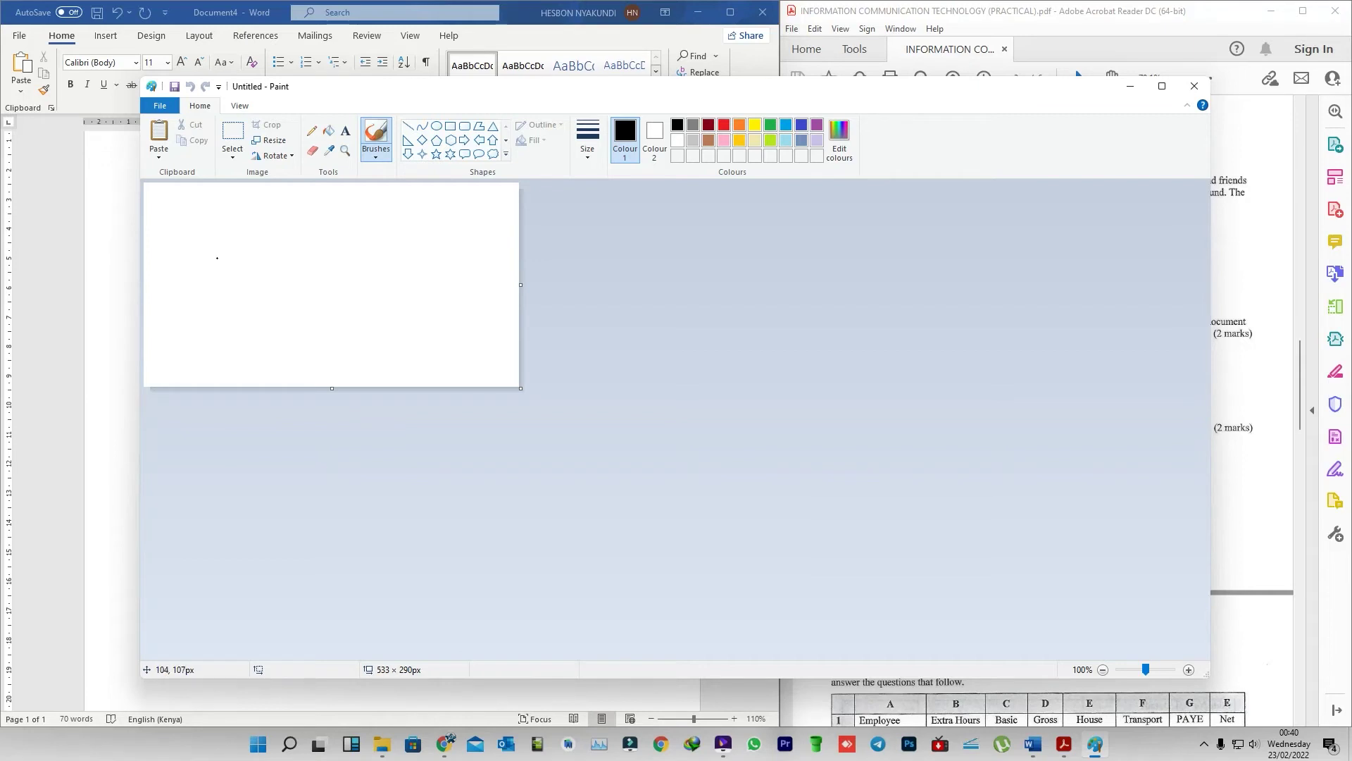
mouse_move(204, 257)
left_mouse_down()
mouse_move(269, 253)
mouse_move(220, 302)
mouse_move(304, 287)
mouse_move(296, 263)
mouse_move(307, 262)
mouse_move(289, 278)
mouse_move(313, 292)
mouse_move(344, 267)
mouse_move(373, 294)
mouse_move(429, 277)
mouse_move(436, 299)
mouse_move(472, 276)
mouse_move(478, 298)
left_mouse_up()
mouse_move(211, 305)
left_mouse_down()
mouse_move(241, 278)
mouse_move(352, 296)
mouse_move(249, 330)
mouse_move(516, 288)
left_mouse_up()
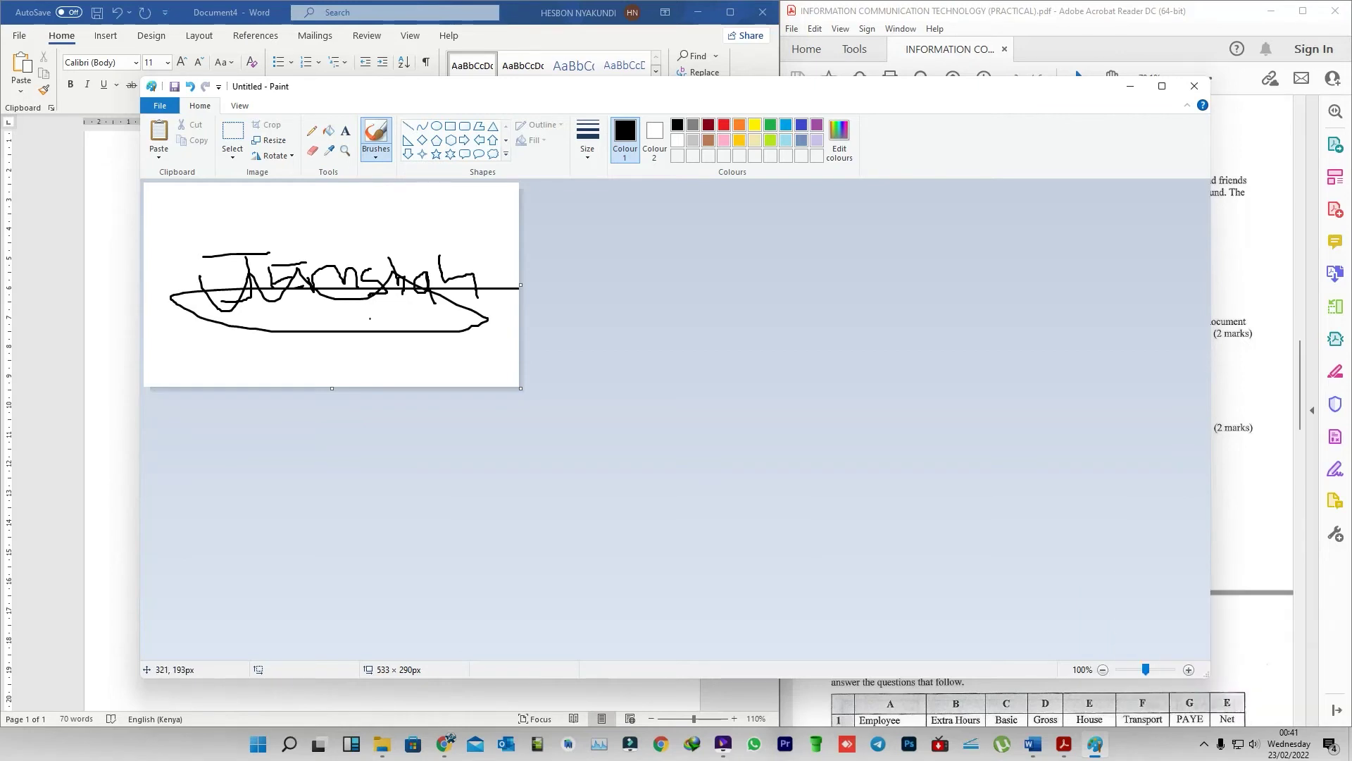
key("ctrl+z")
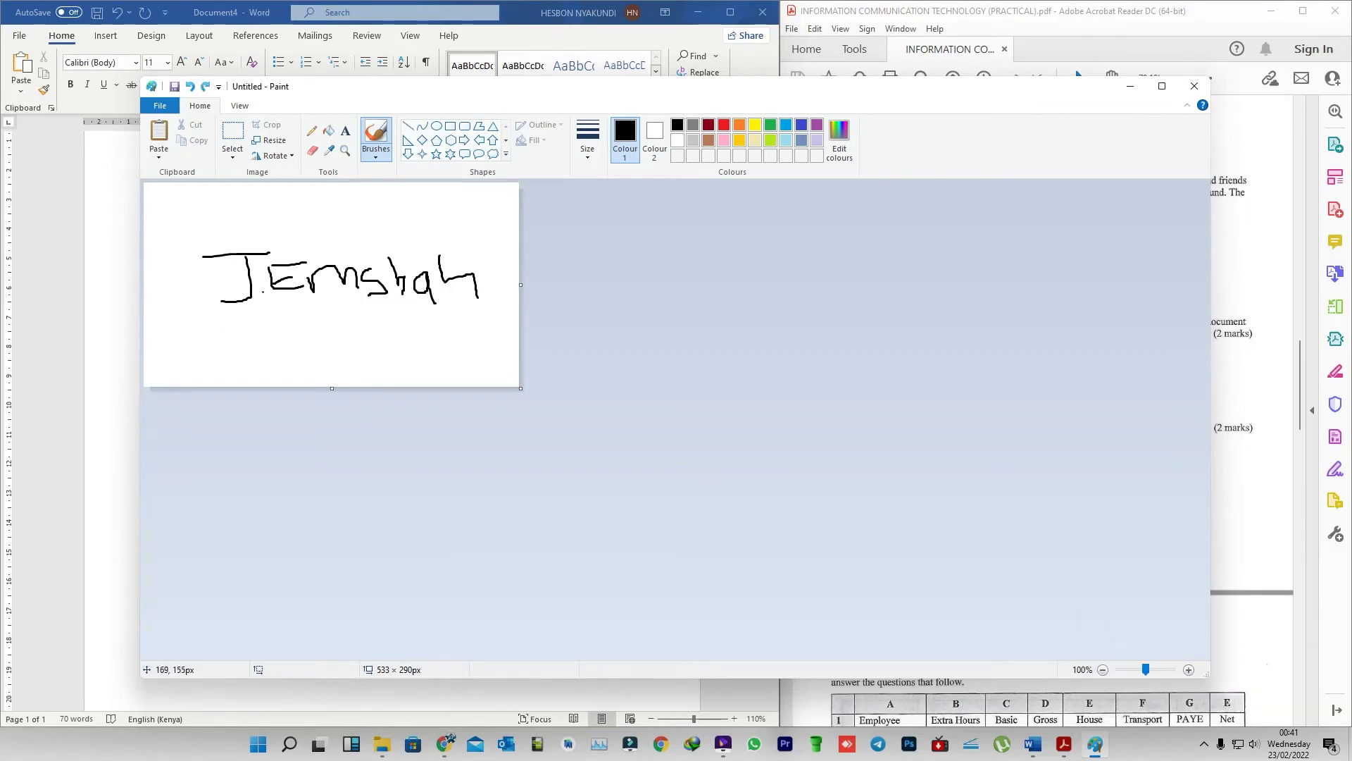
mouse_move(205, 310)
left_mouse_down()
mouse_move(490, 303)
mouse_move(210, 311)
mouse_move(498, 320)
left_mouse_up()
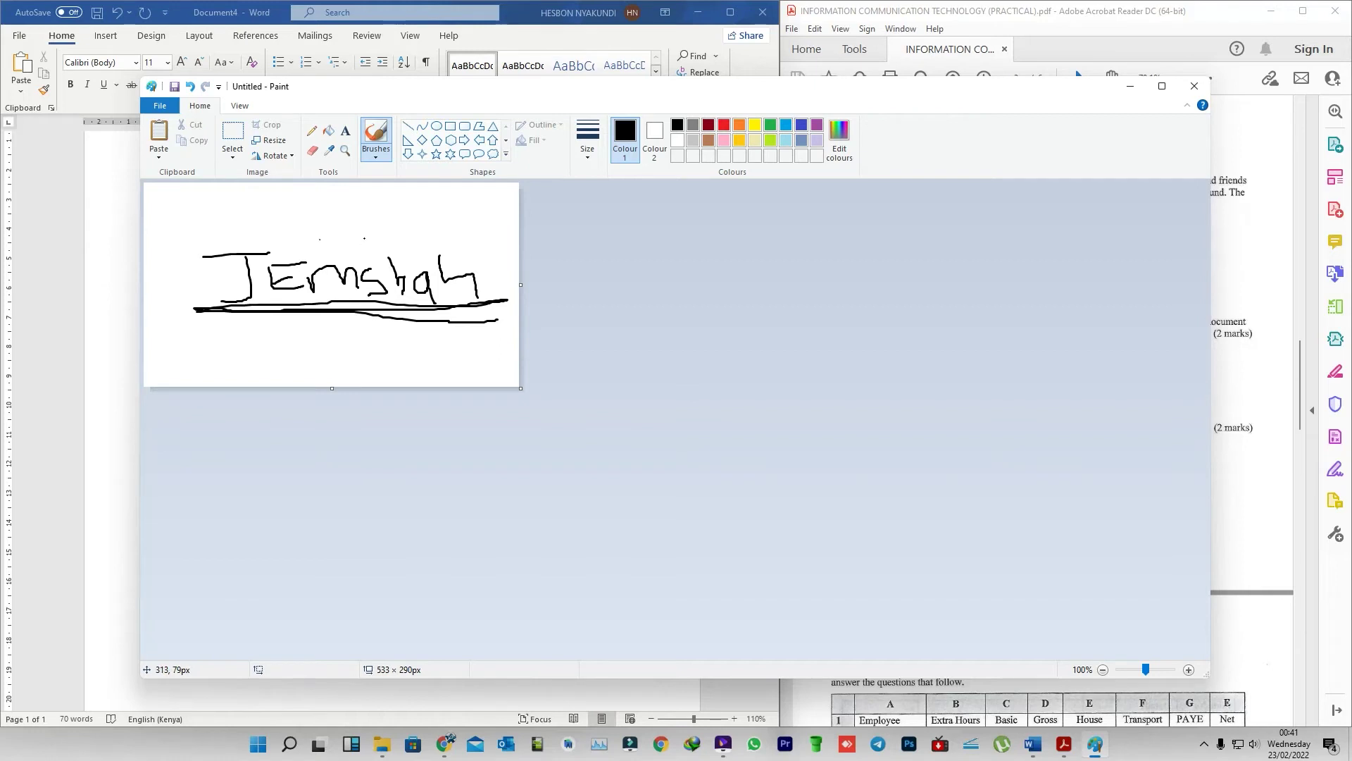
left_click_drag(380, 238, 458, 239)
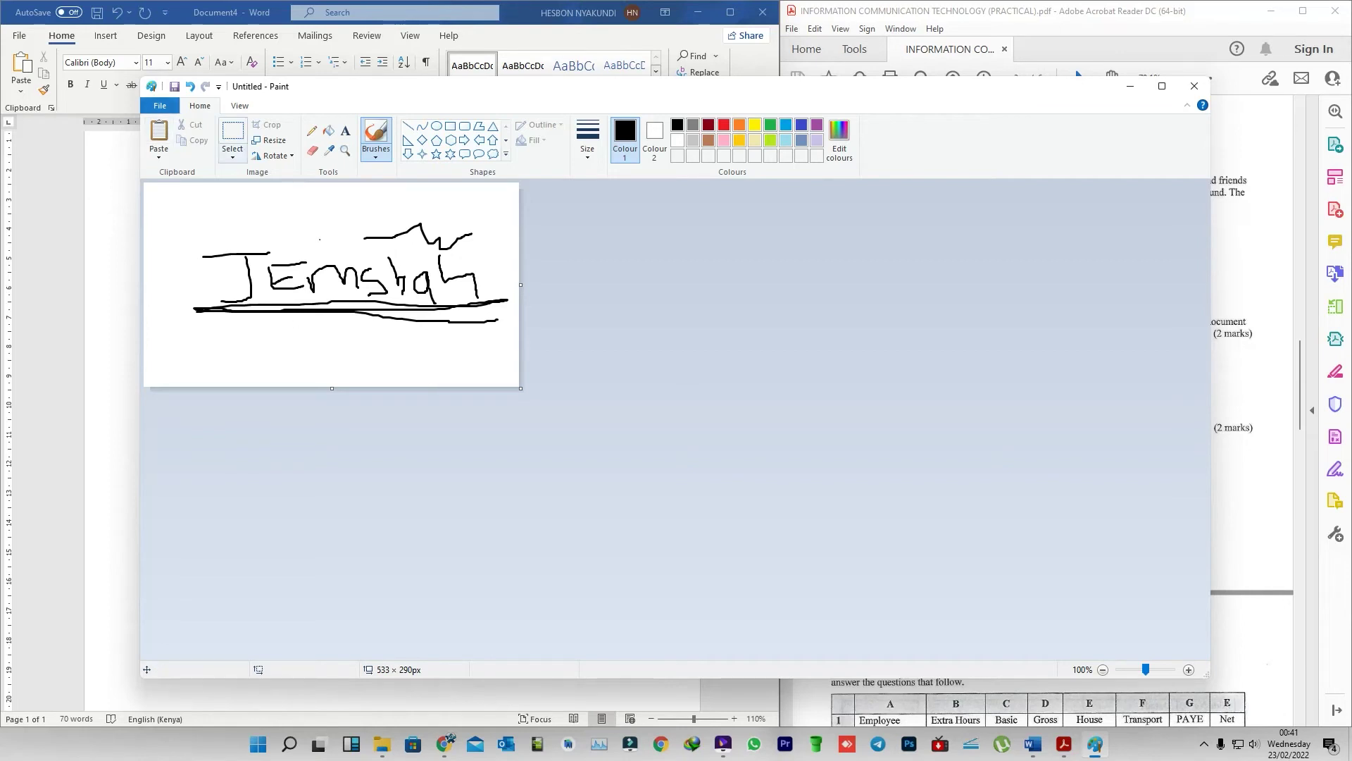
- Crop the Paint canvas to the signature area, 462 × 172px
left_click(232, 150)
left_click(258, 237)
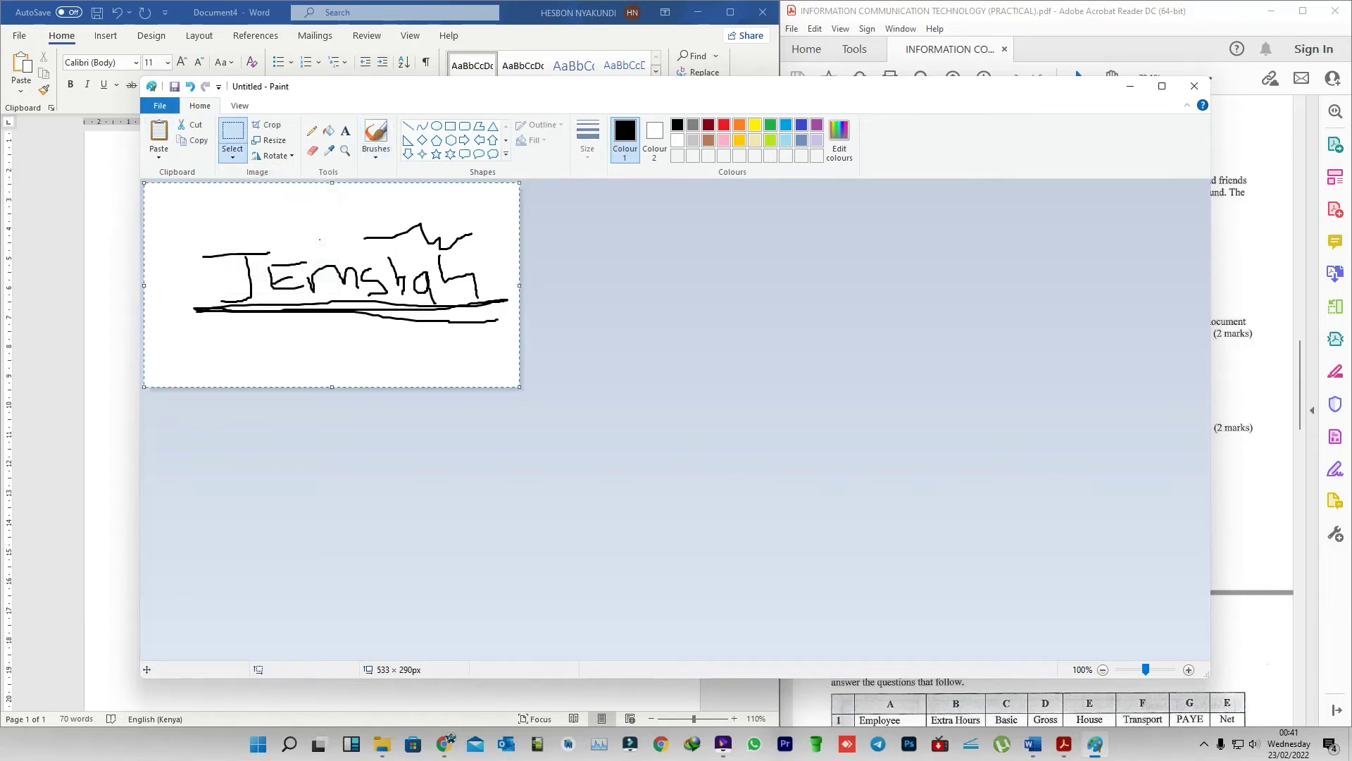
left_click(267, 124)
left_click_drag(175, 205, 500, 326)
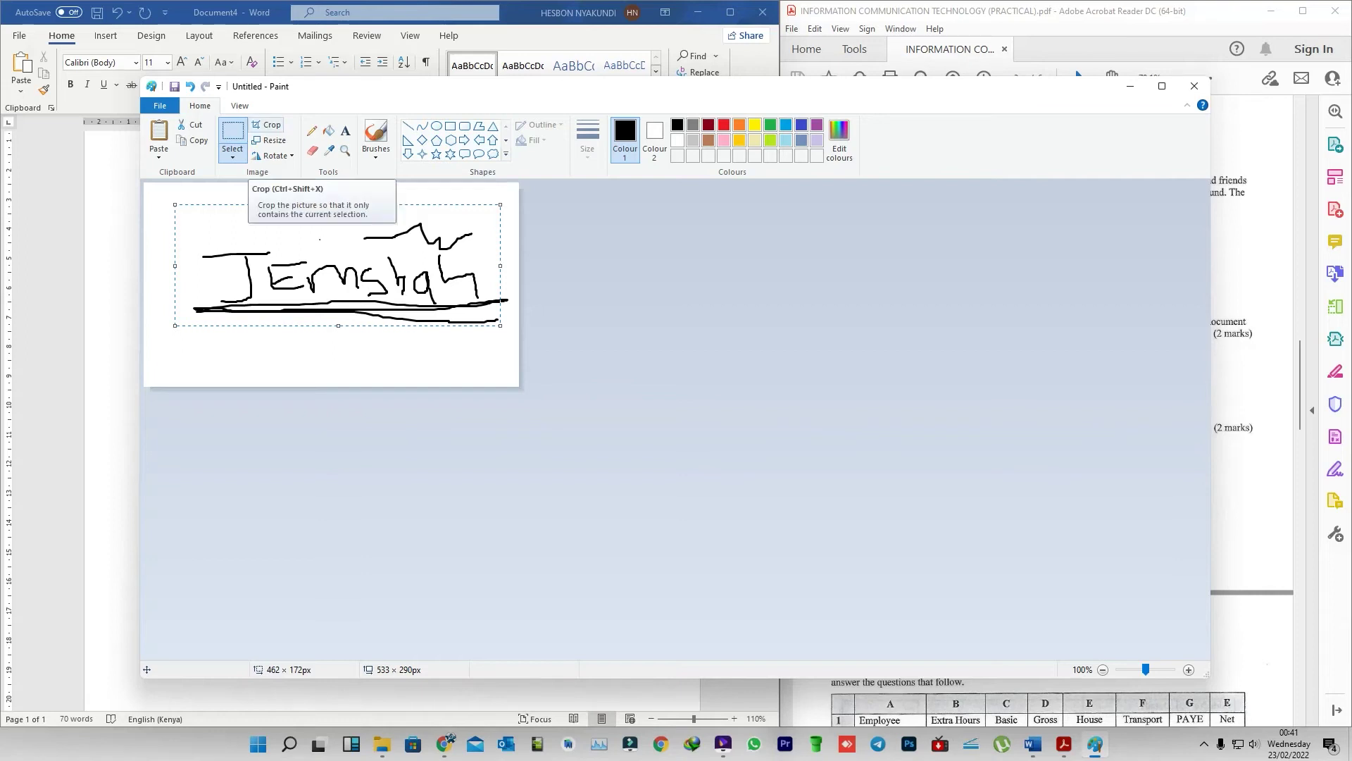
left_click(268, 126)
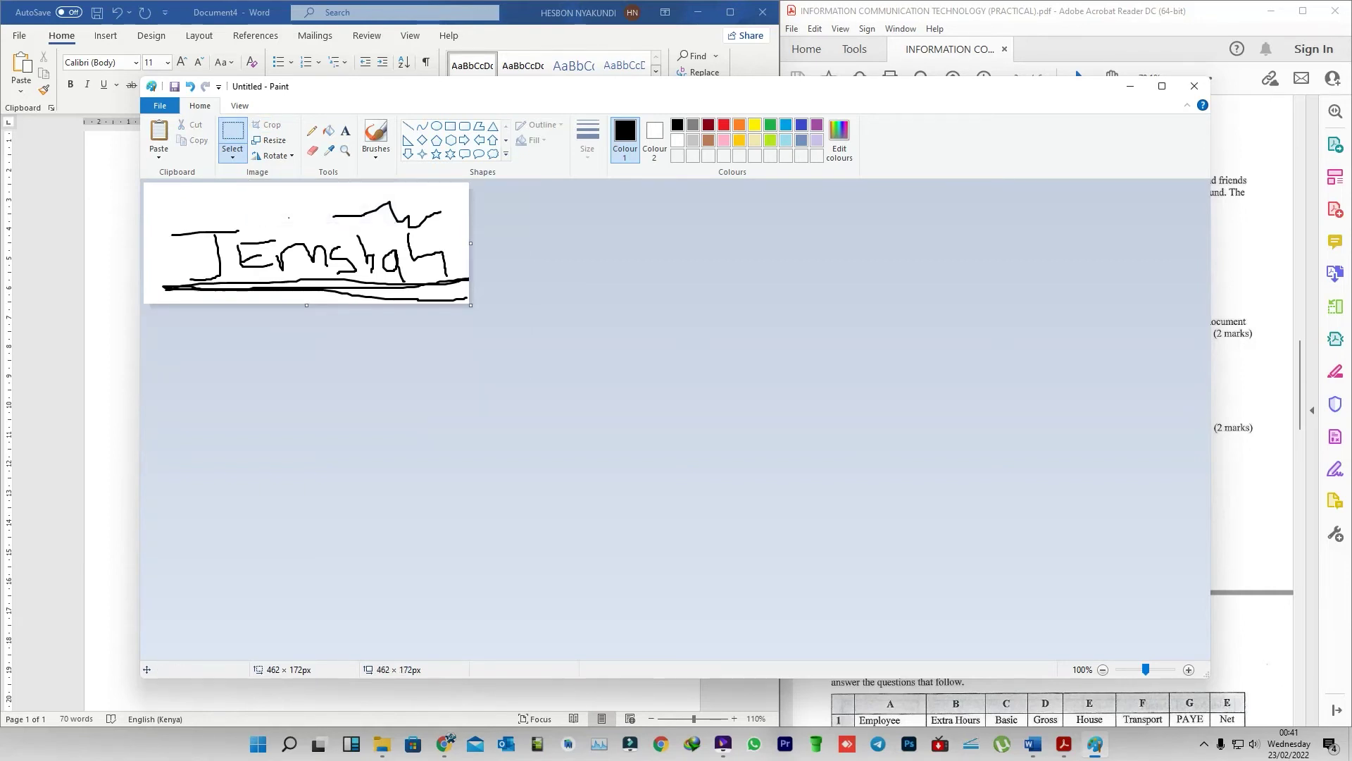
- Save the signature as PNG picture Untitled.png in KNECEXAM and close Paint
left_click(160, 105)
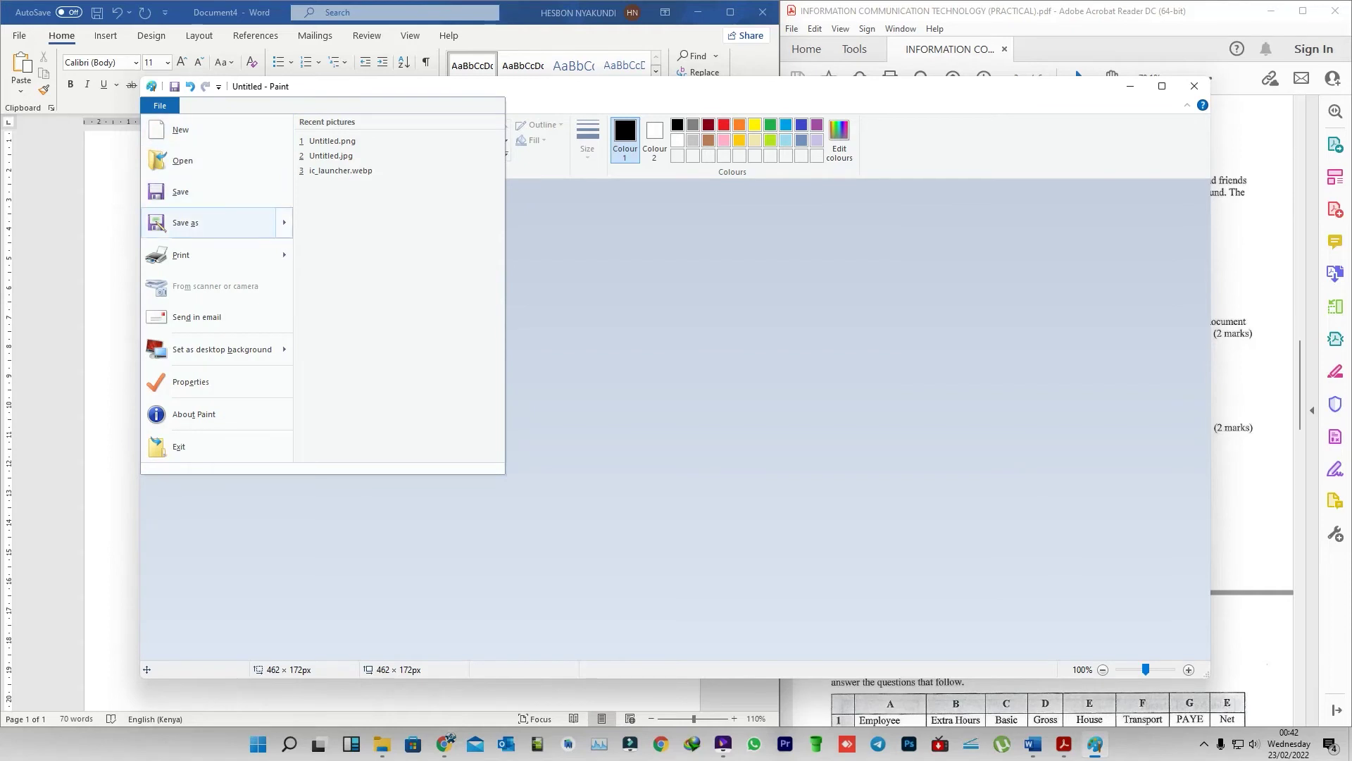
mouse_move(211, 222)
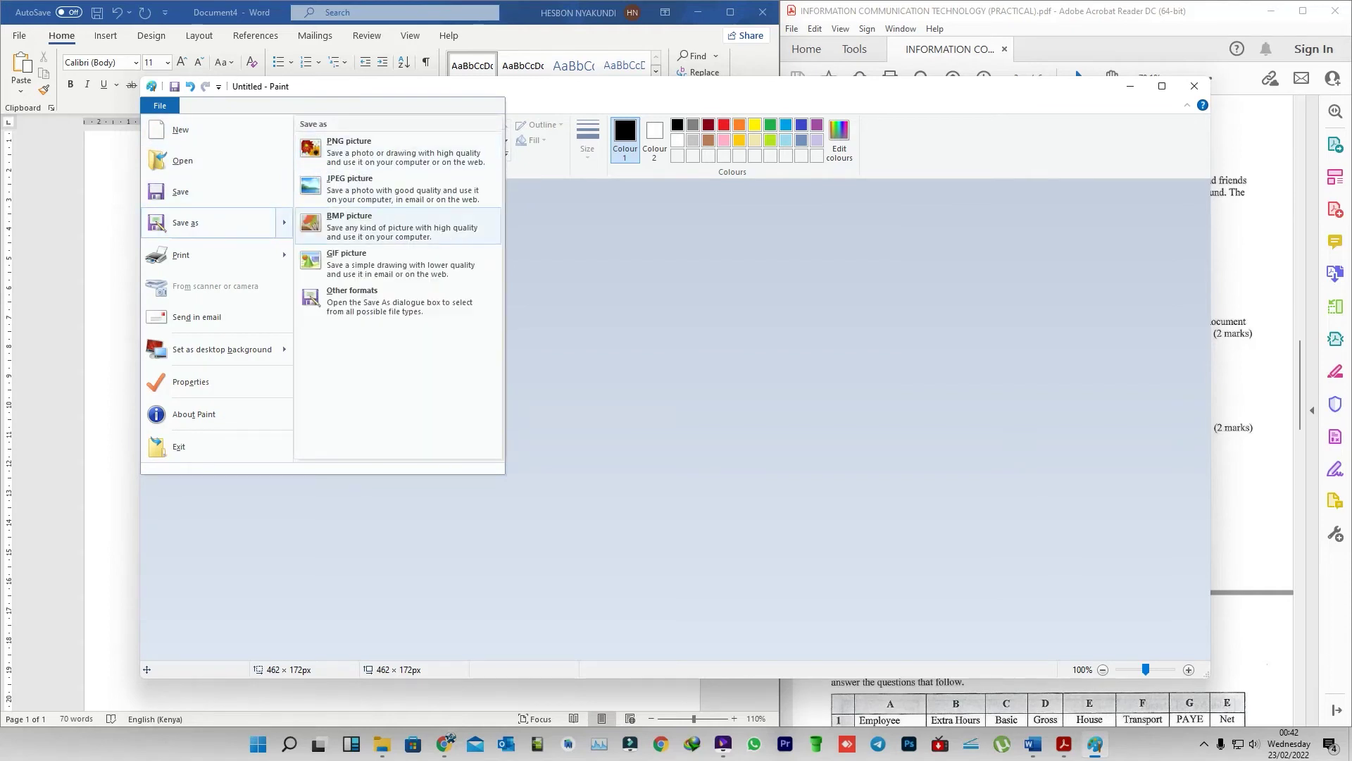
key("Up")
key("Return")
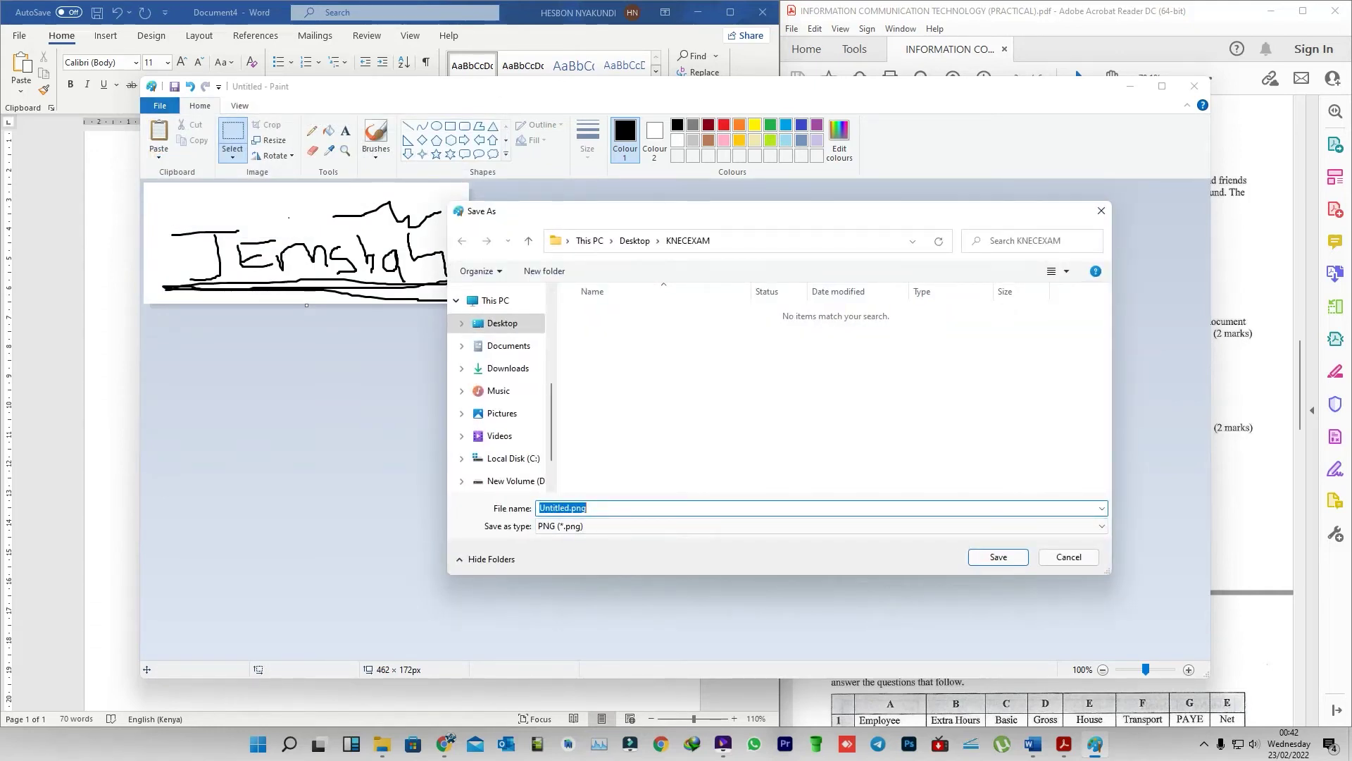
key("Return")
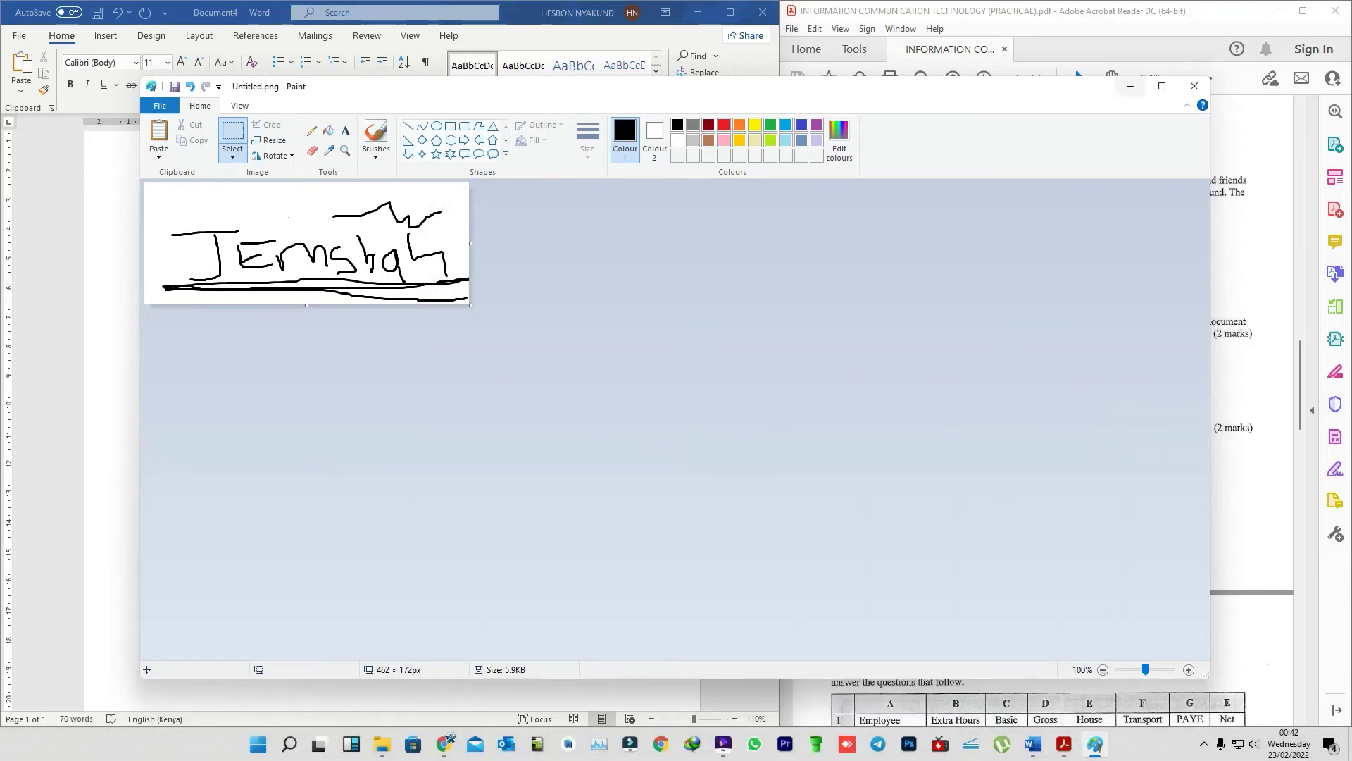
key("alt+F4")
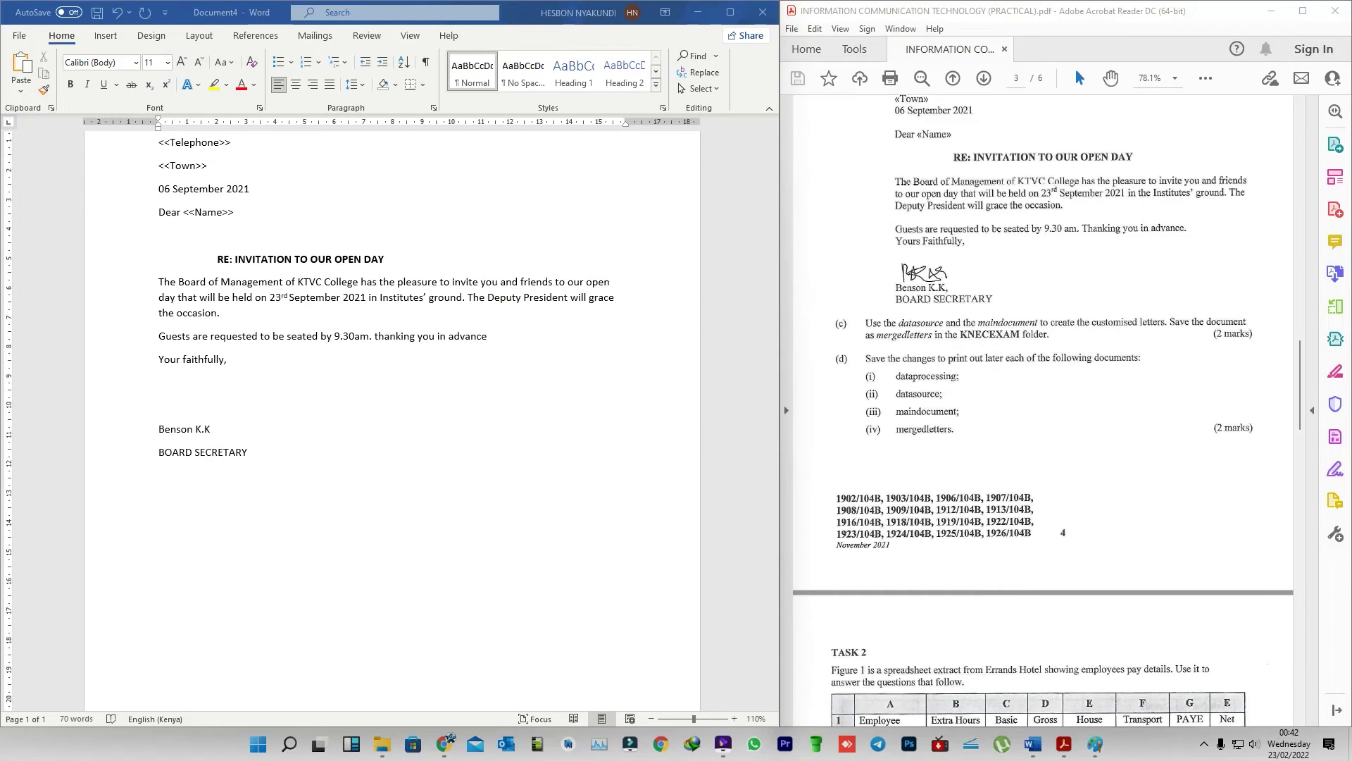
- Choose Untitled.png from Desktop > KNECEXAM as the picture for the blank line above the signatory
left_click(162, 405)
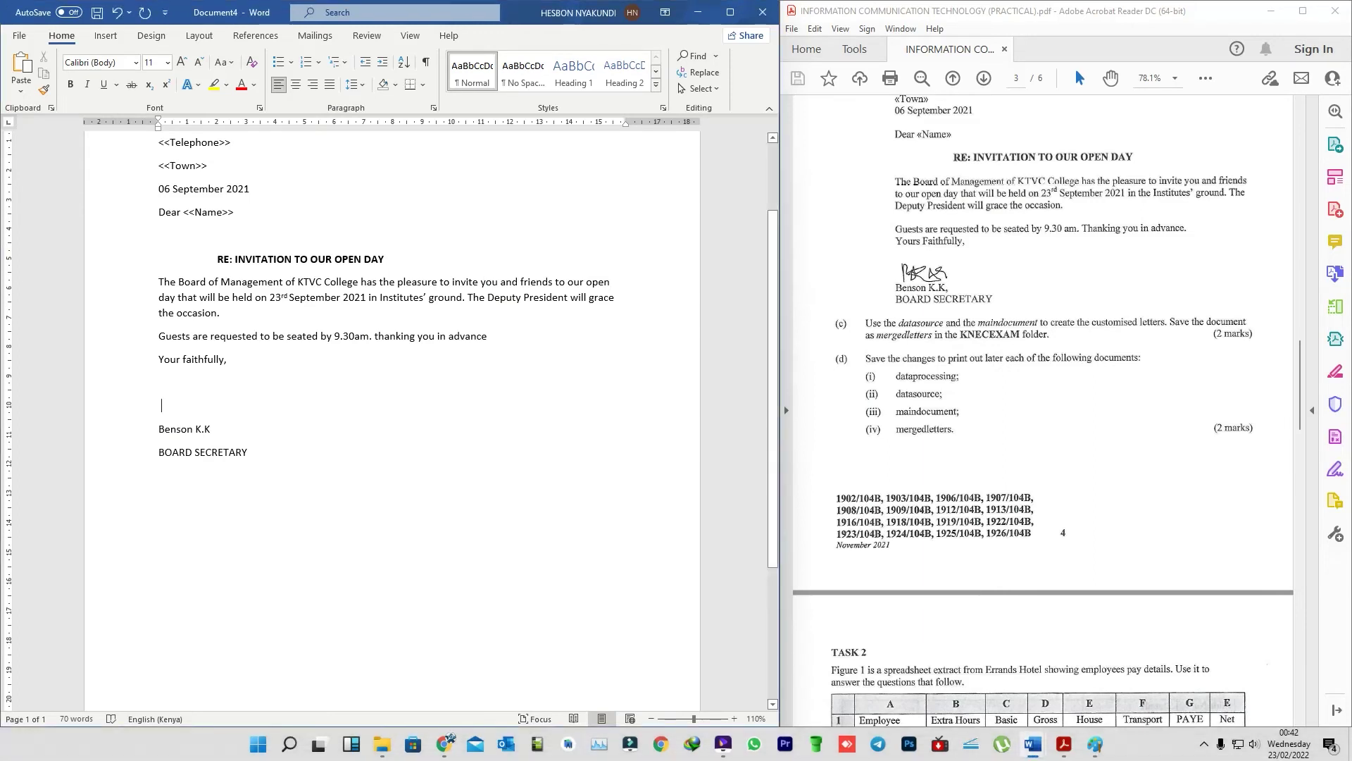
left_click(105, 35)
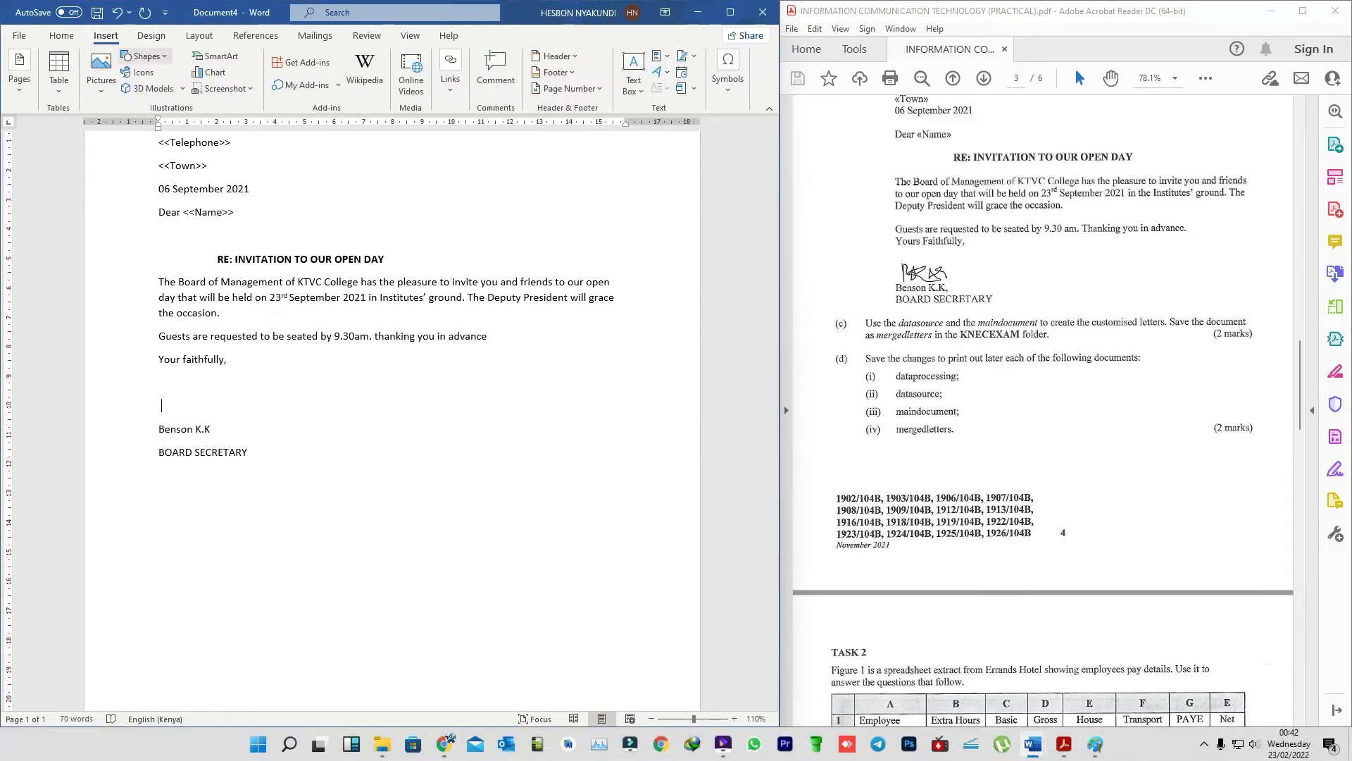
left_click(101, 74)
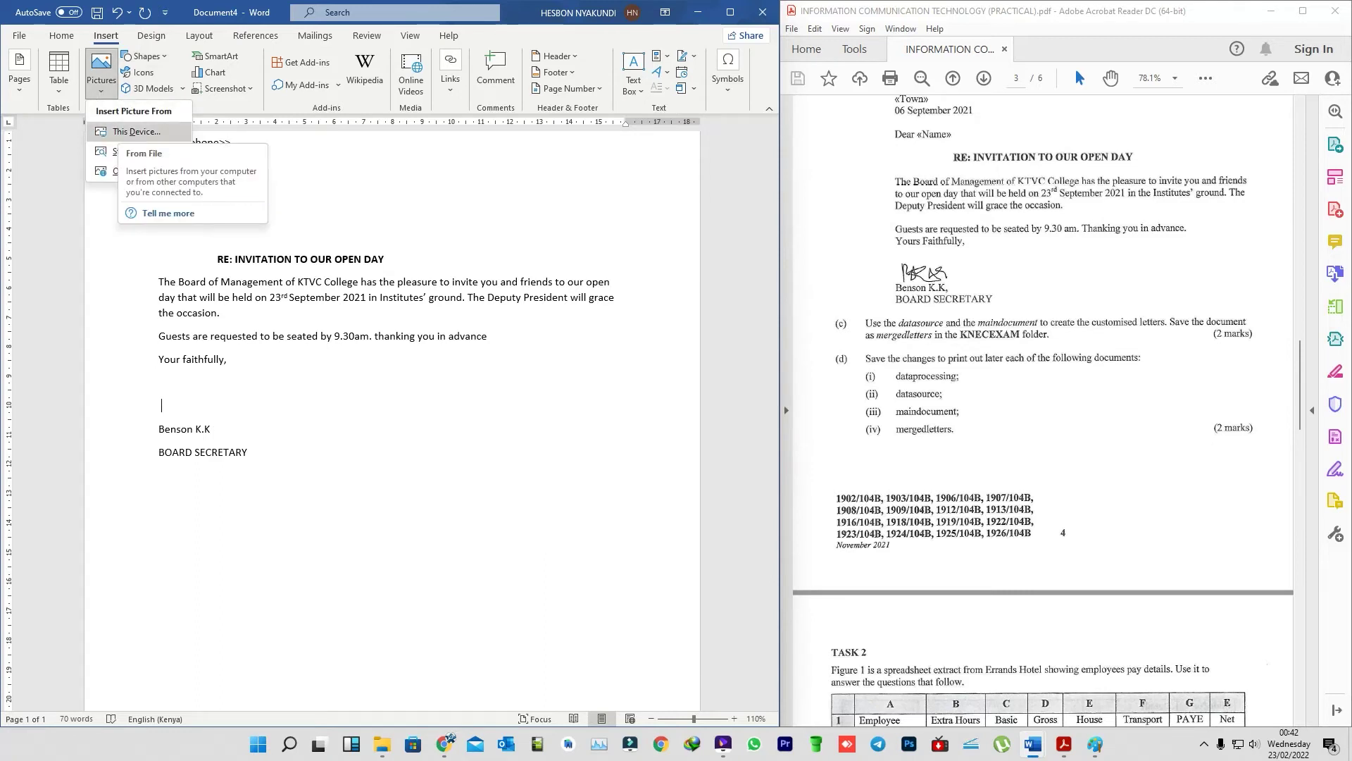
left_click(138, 132)
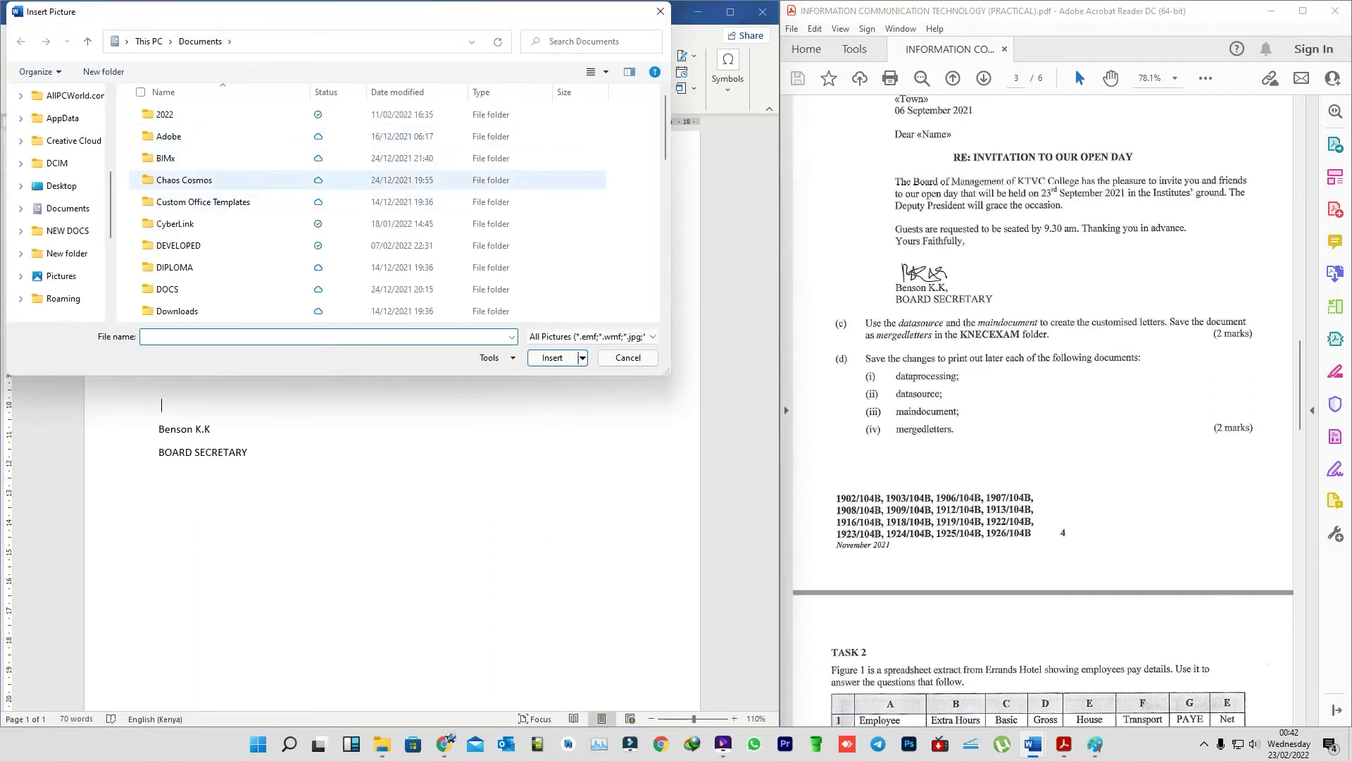
scroll(57, 188, "up", 1)
left_click(62, 214)
scroll(56, 211, "up", 1)
scroll(56, 204, "up", 5)
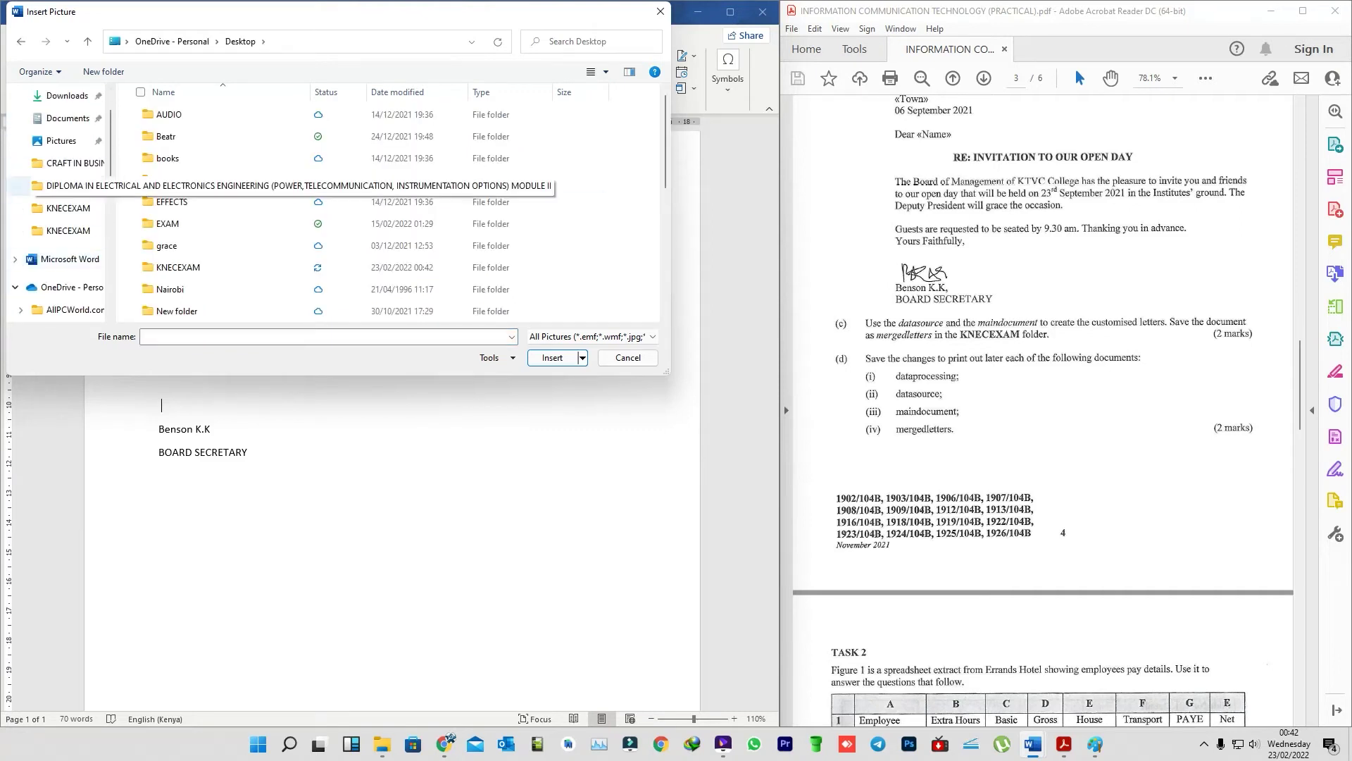
left_click(61, 126)
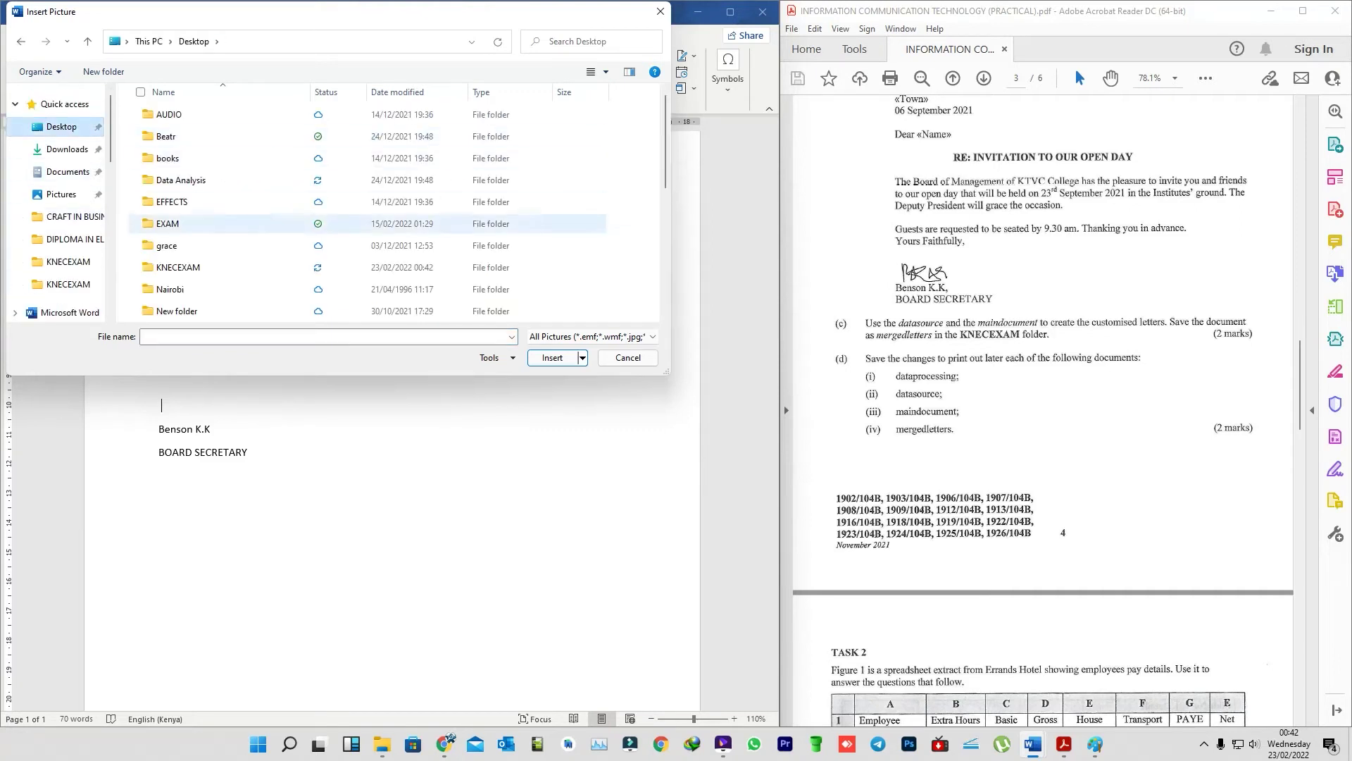
left_click(178, 267)
double_click(178, 267)
left_click(165, 126)
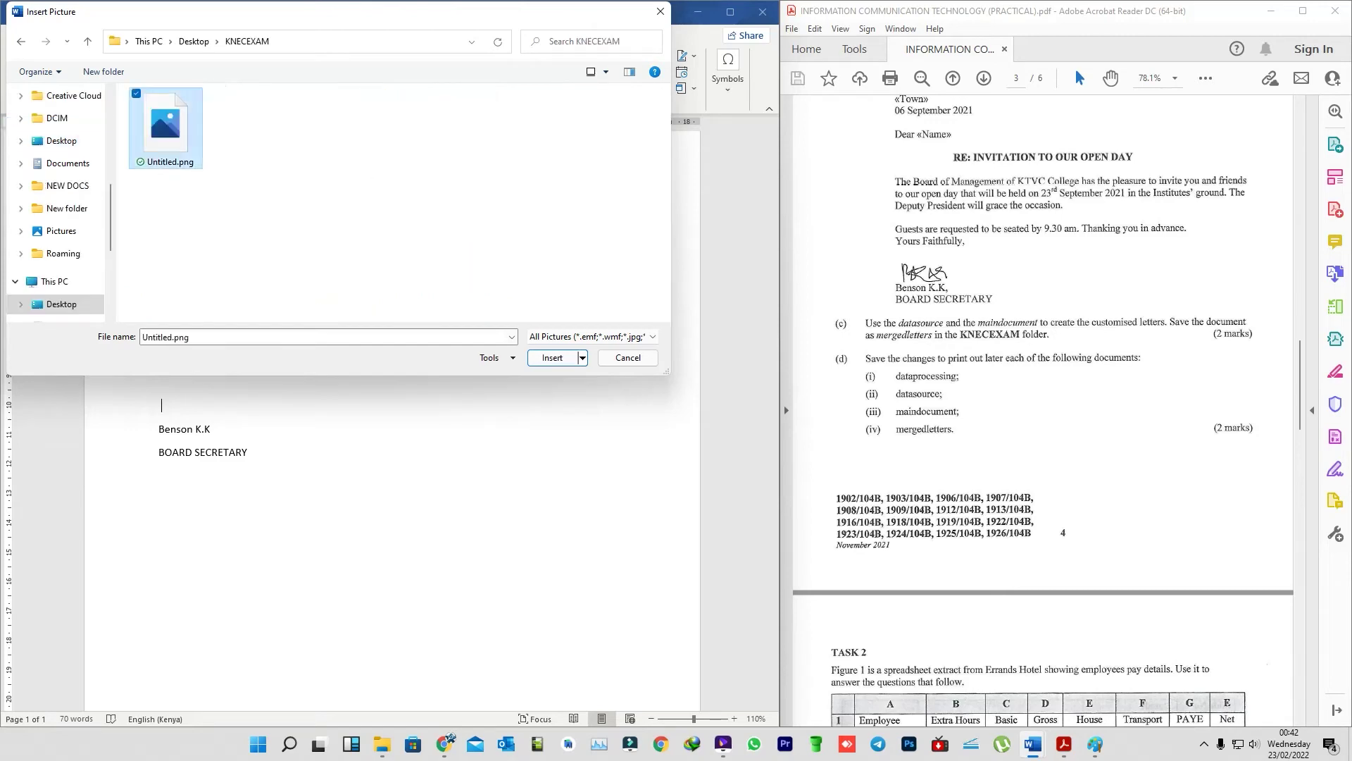
- Insert the signature picture and resize it to a small signature between the closing and the signatory's name
left_click(552, 357)
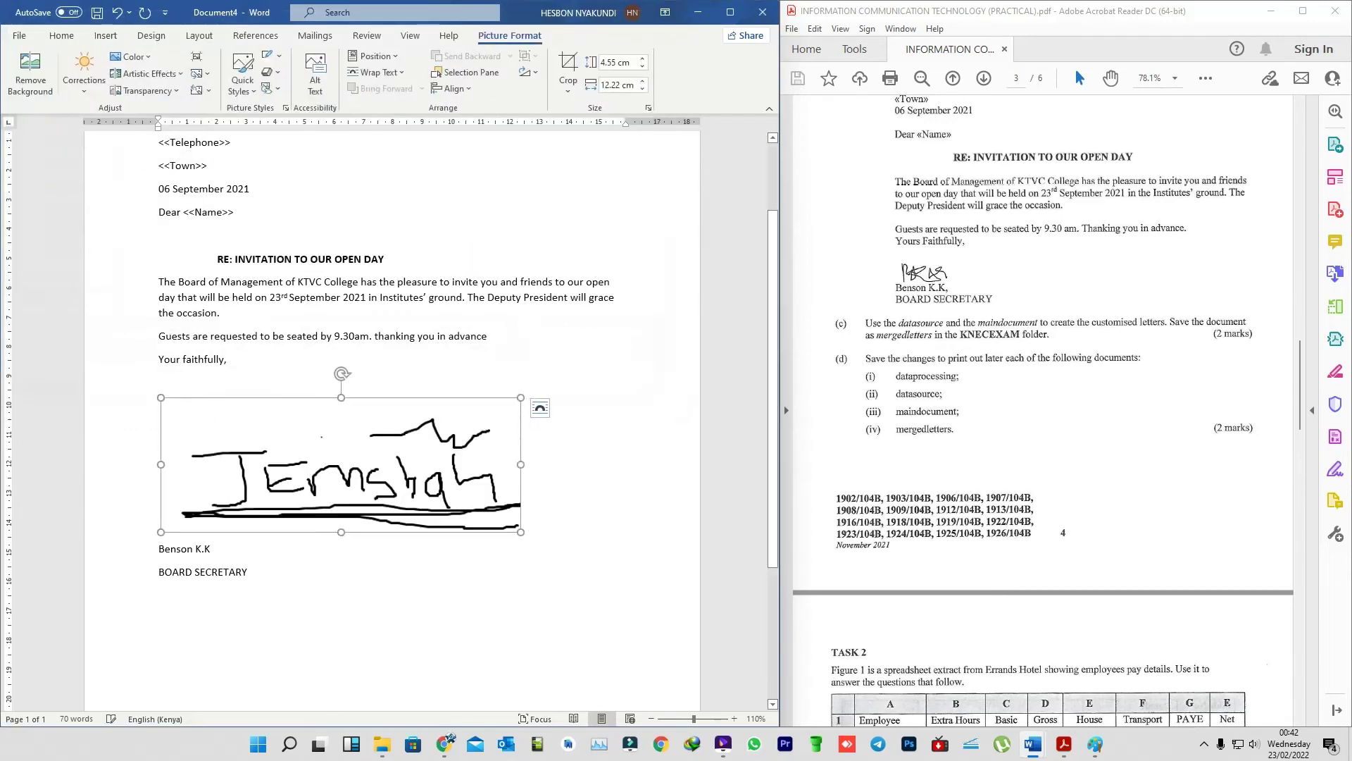
left_click_drag(521, 532, 267, 438)
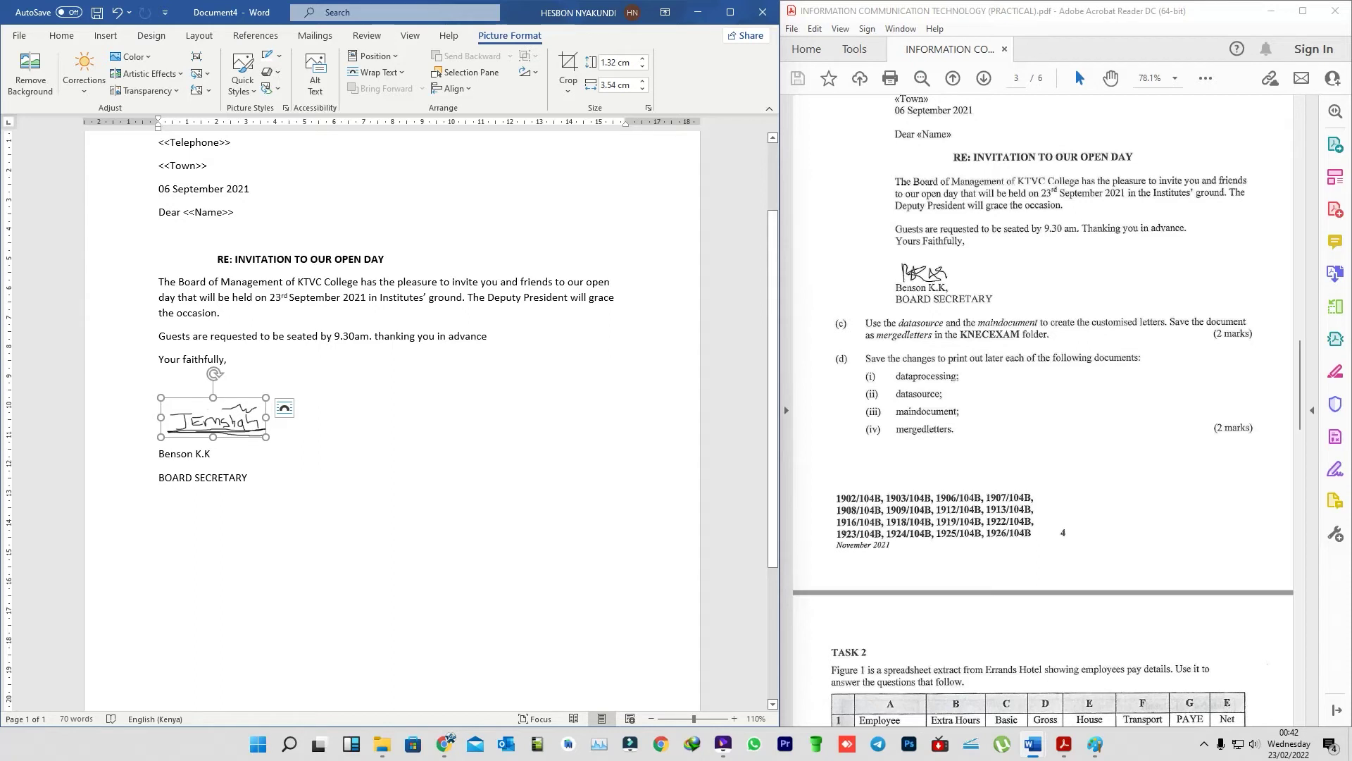
left_click(317, 423)
left_click(213, 417)
left_click(317, 423)
left_click(214, 417)
mouse_move(266, 437)
left_mouse_down()
mouse_move(276, 449)
mouse_move(243, 428)
left_mouse_up()
left_click(248, 468)
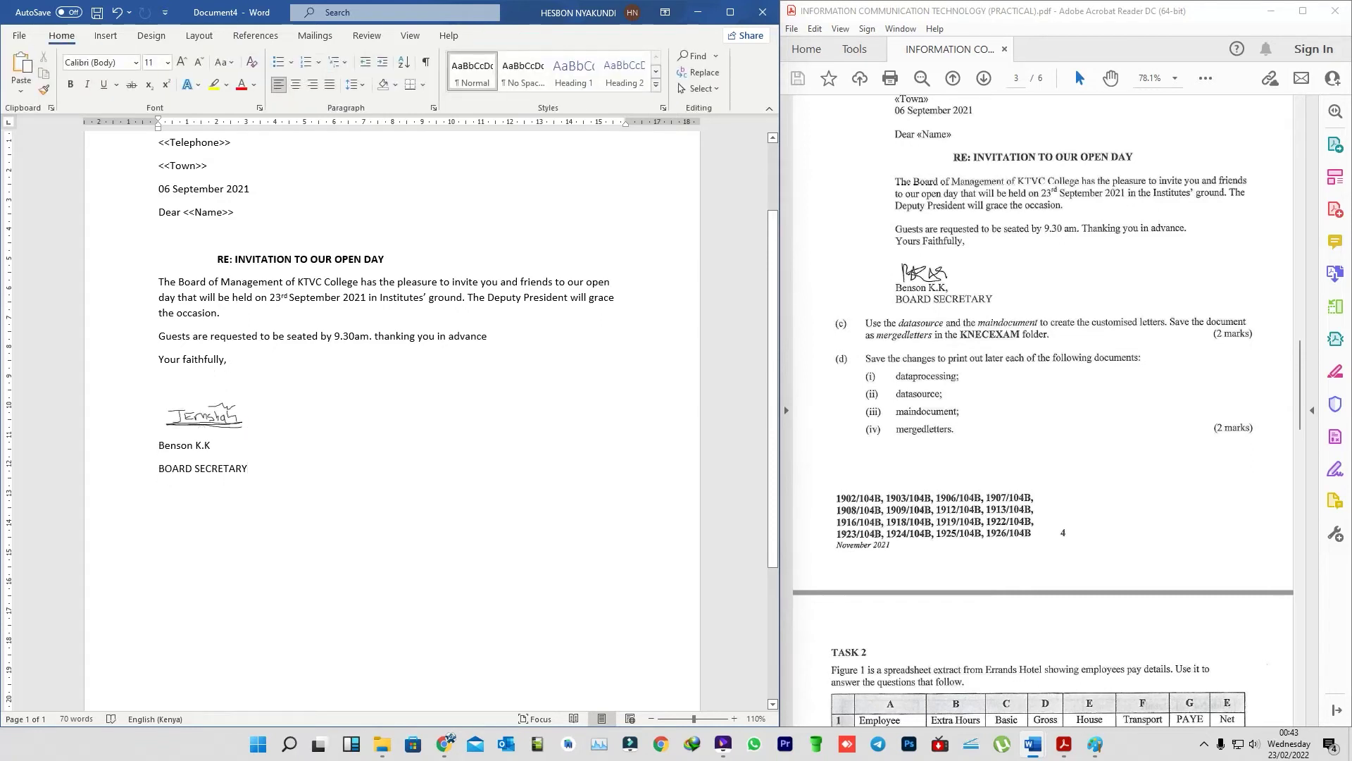
scroll(394, 423, "up", 3)
scroll(394, 422, "down", 5)
scroll(394, 422, "up", 3)
scroll(395, 423, "up", 1)
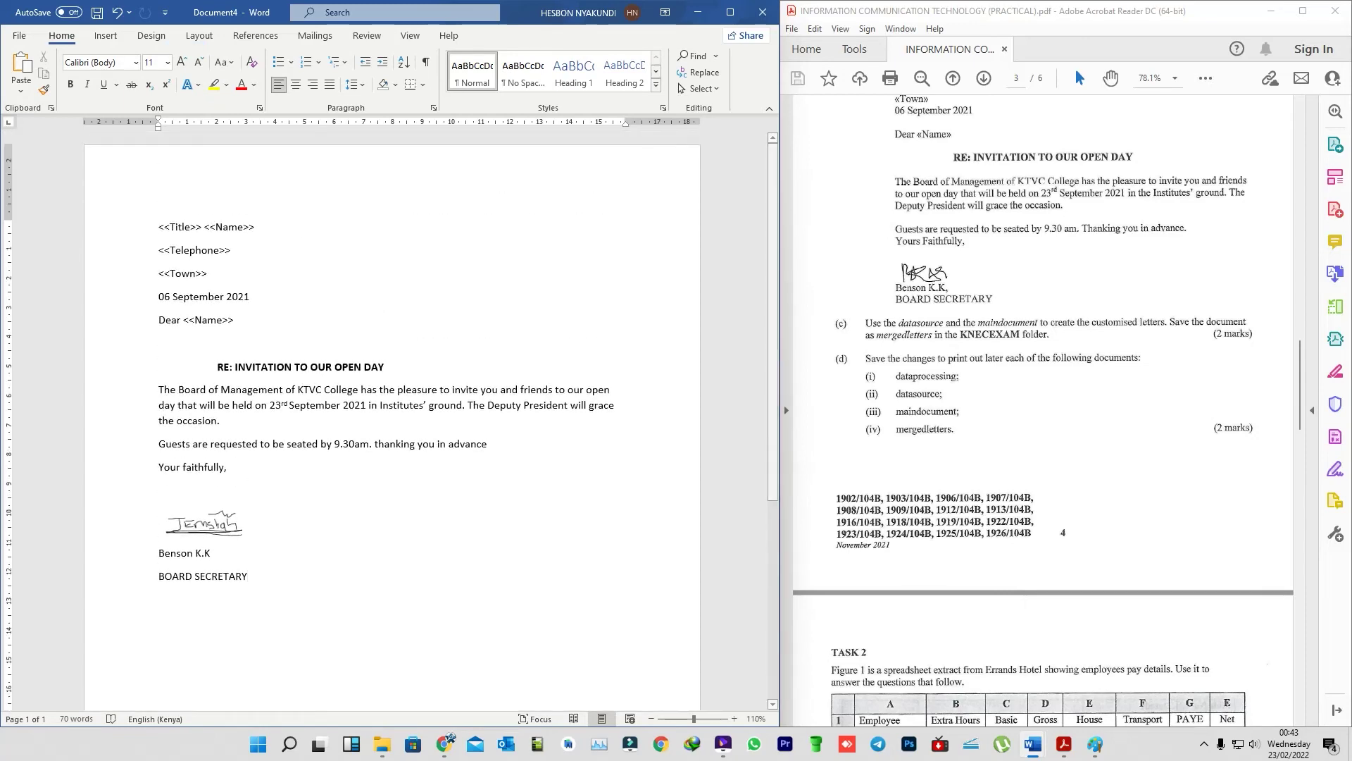
scroll(1043, 408, "up", 2)
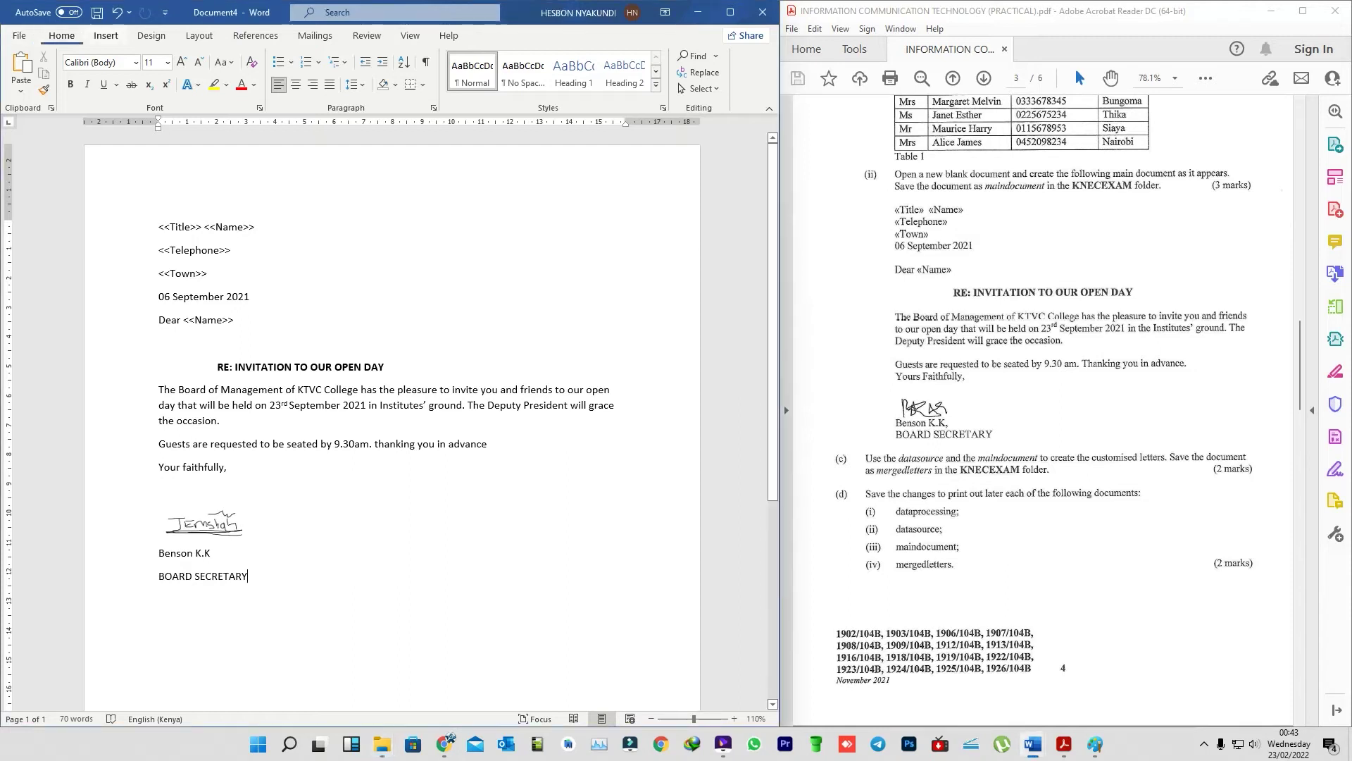
- Save the letter as 'mainducument' in the KNECEXAM folder on the Desktop
key("ctrl+s")
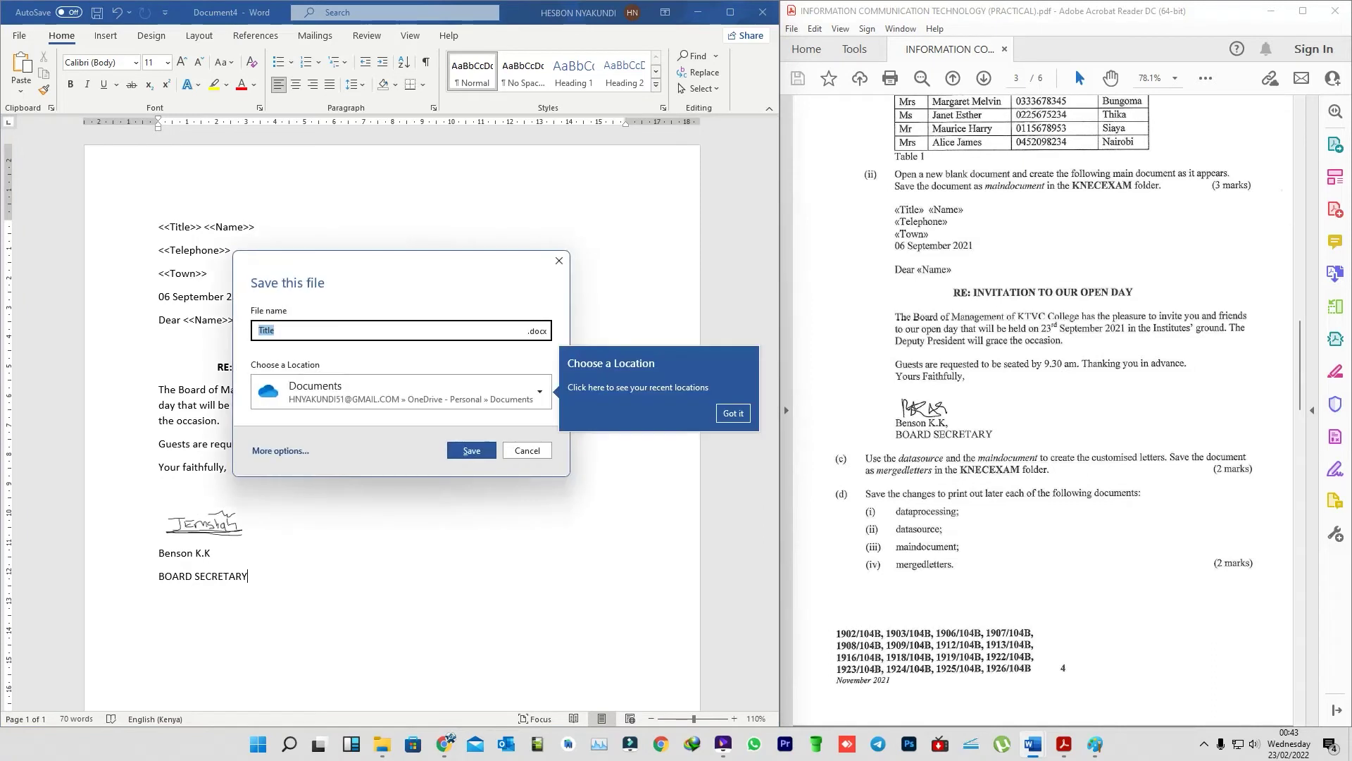
left_click(394, 391)
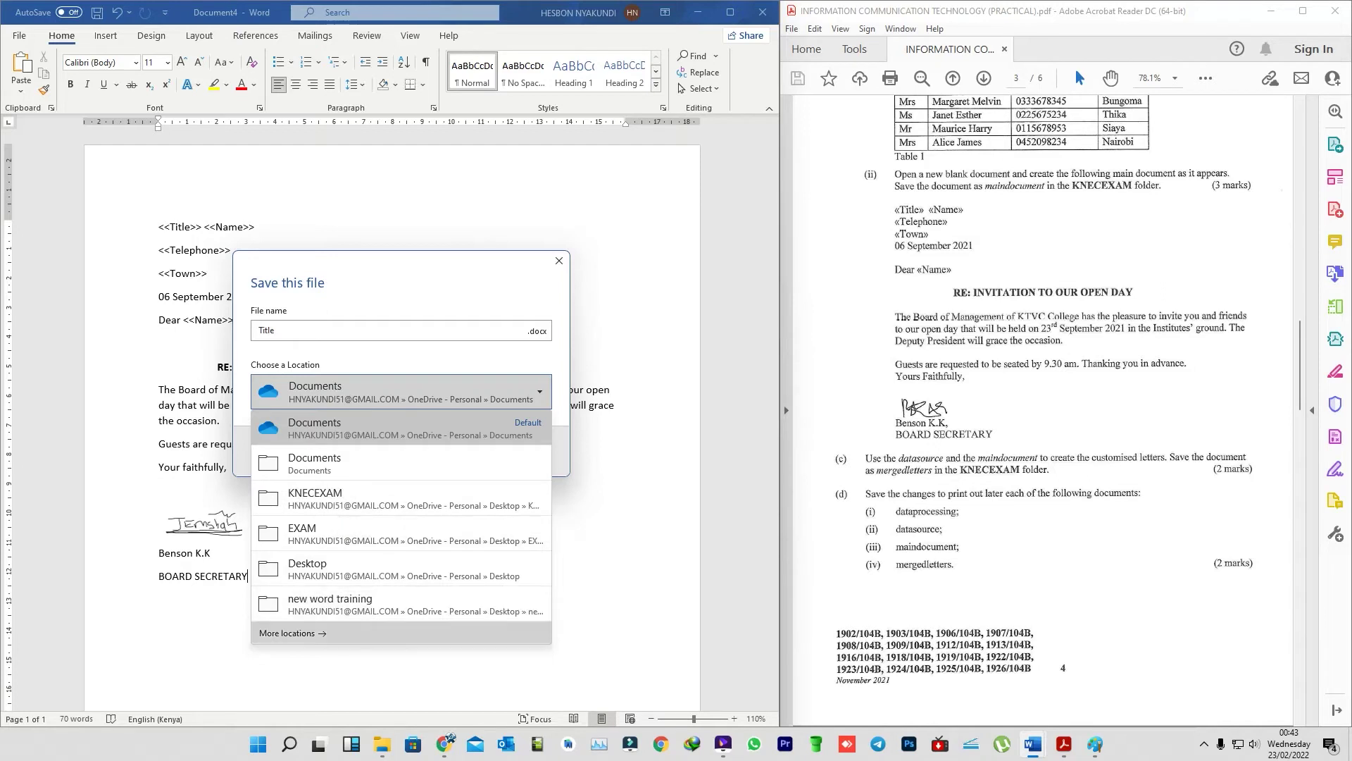
left_click(558, 260)
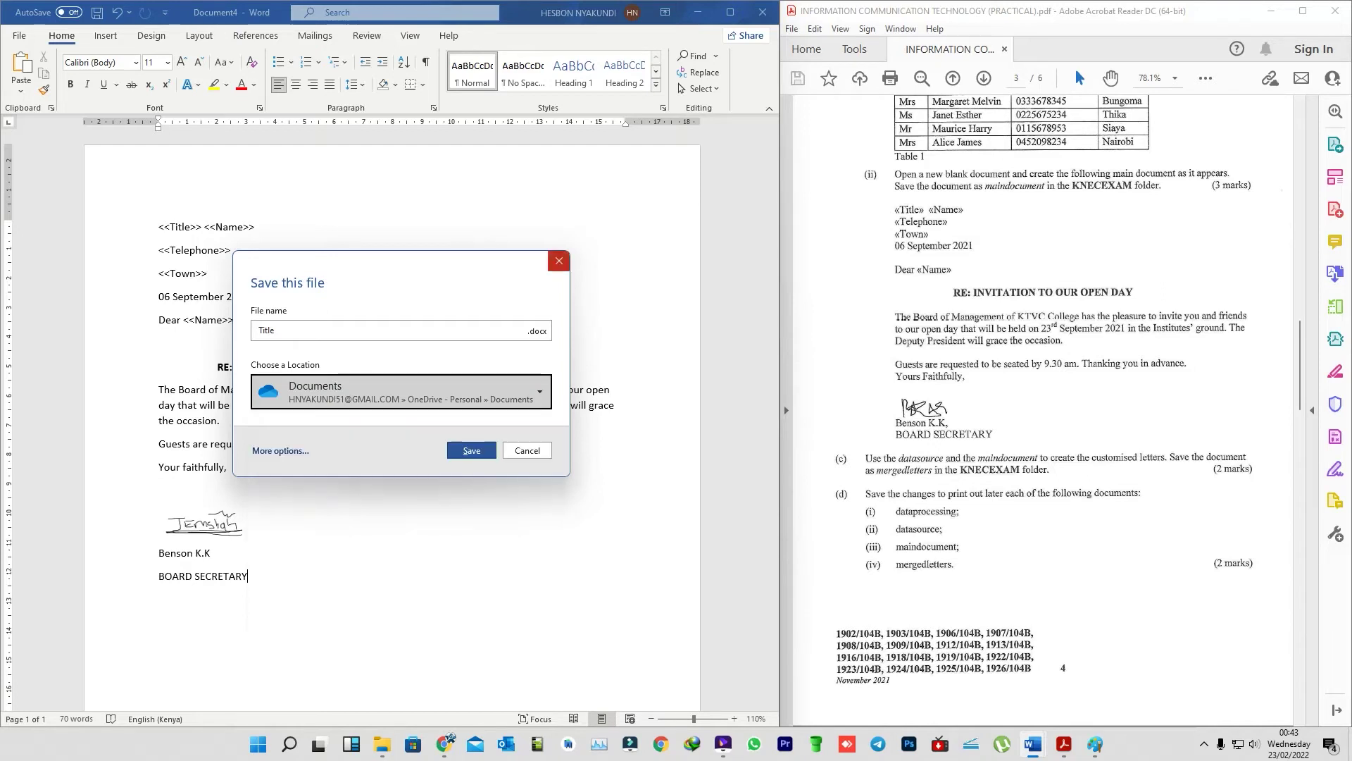
left_click(527, 450)
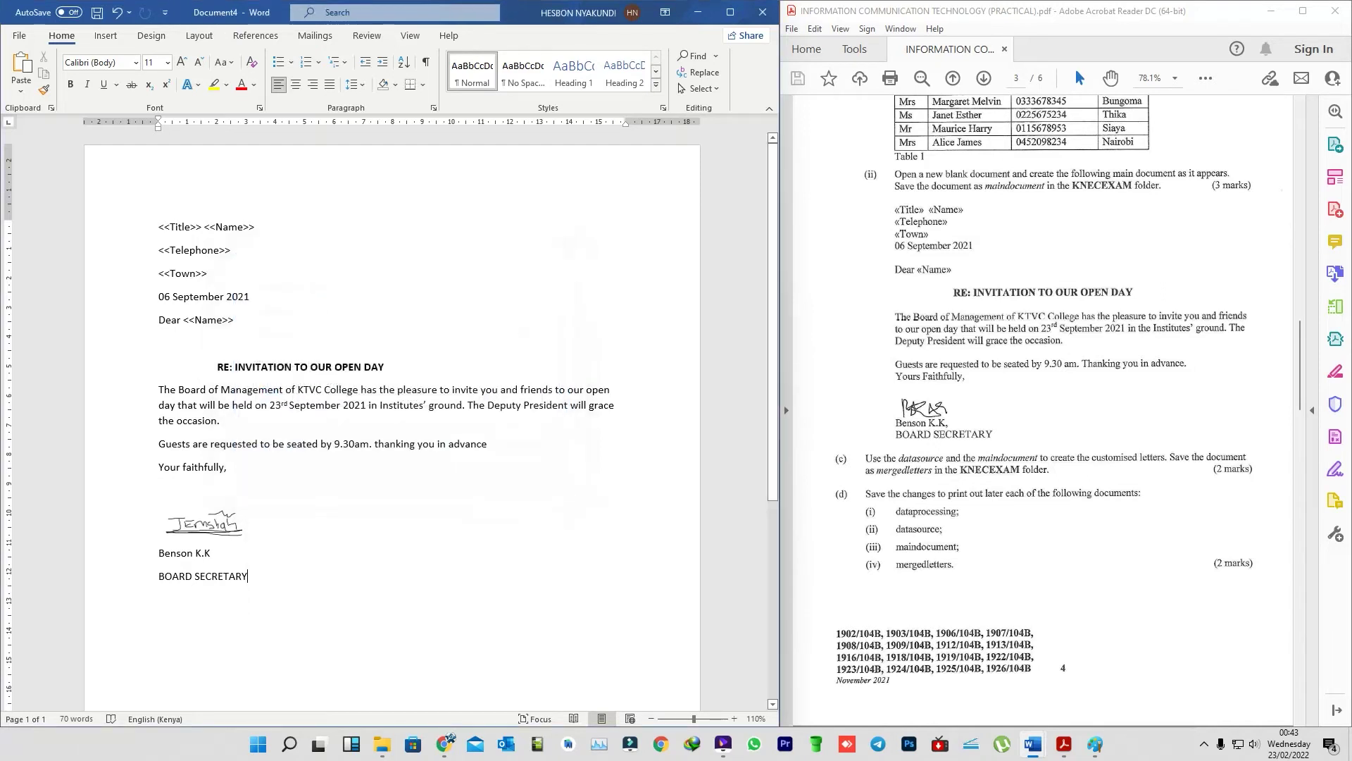
left_click(19, 35)
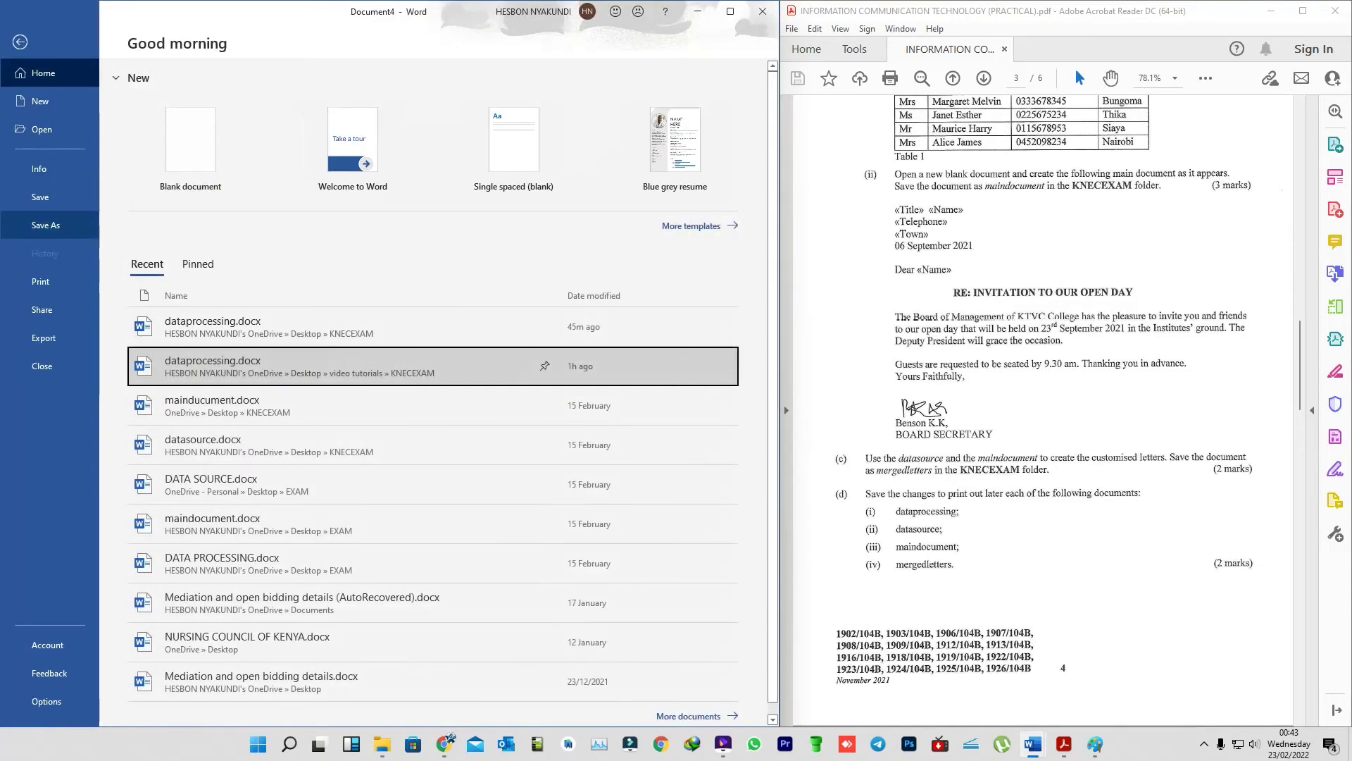
left_click(45, 225)
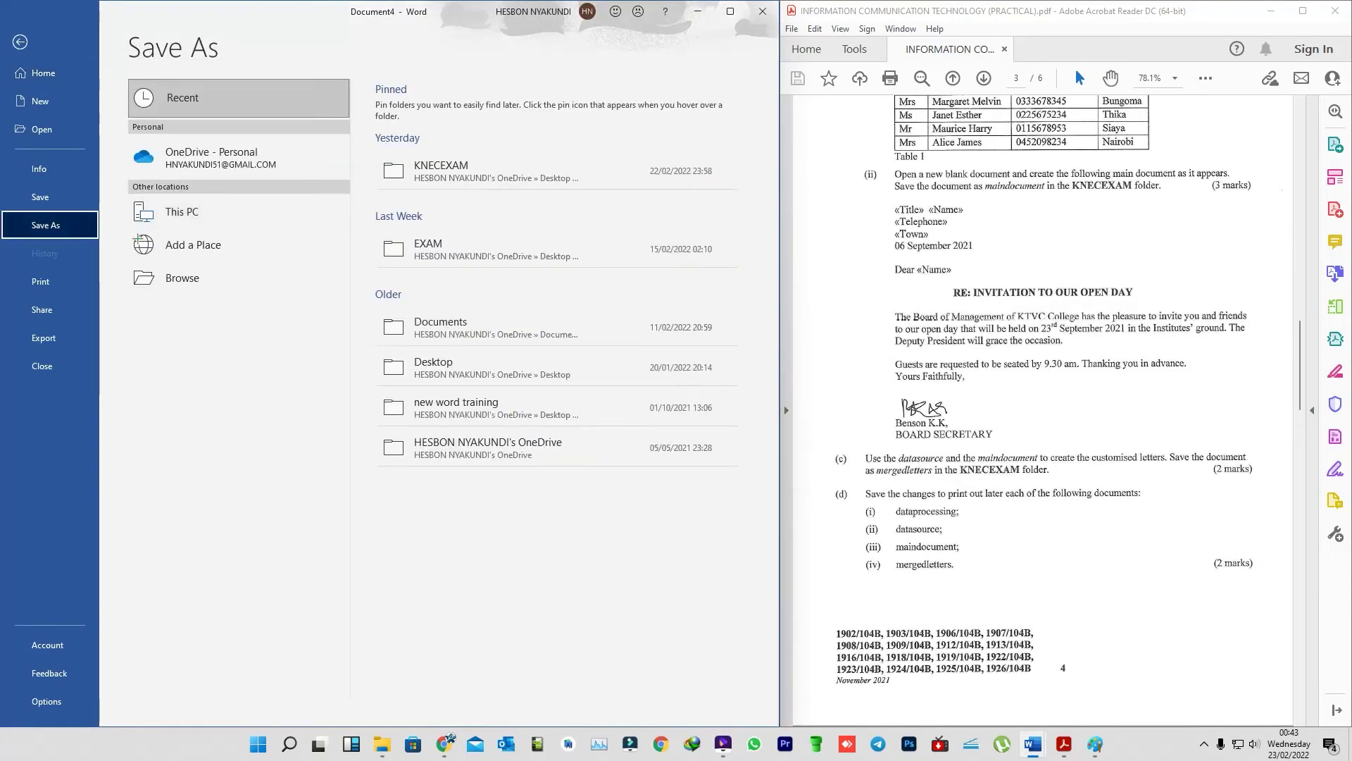
left_click(182, 211)
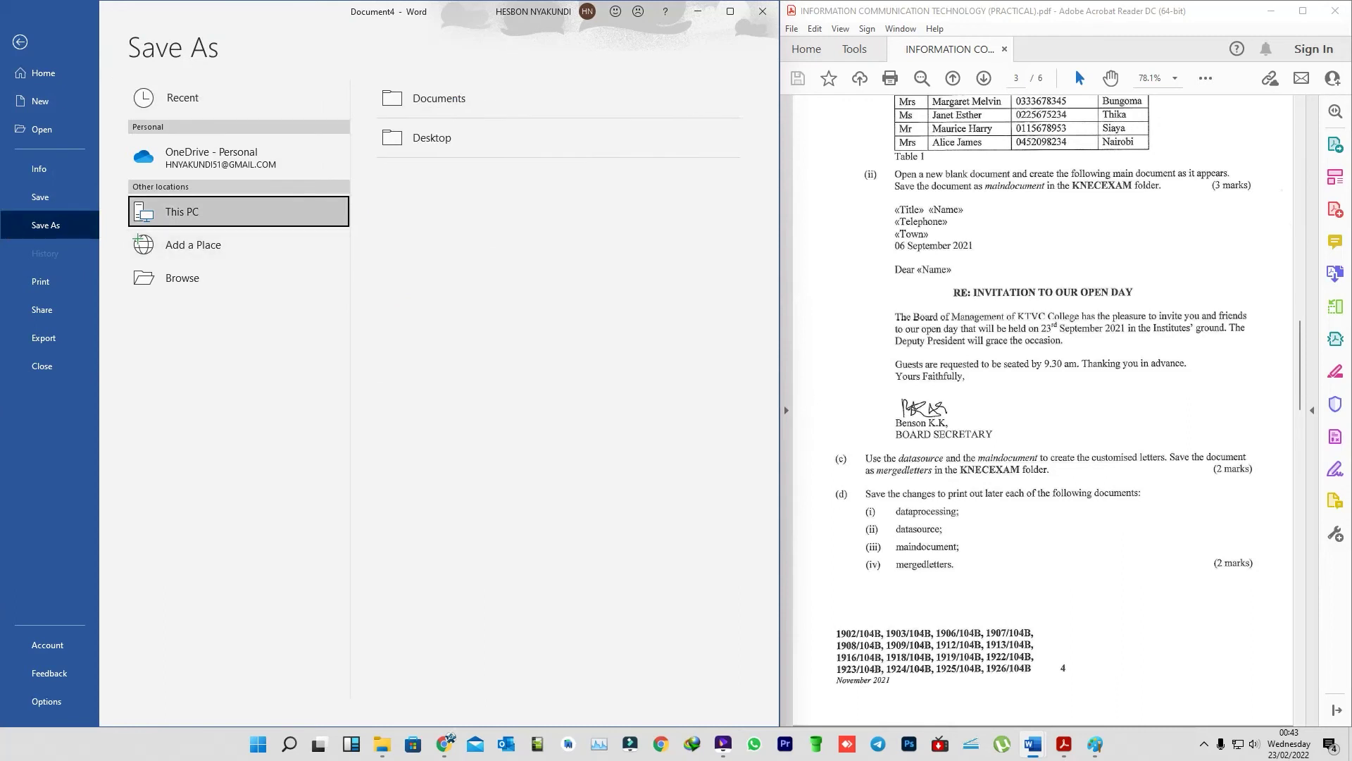
left_click(432, 137)
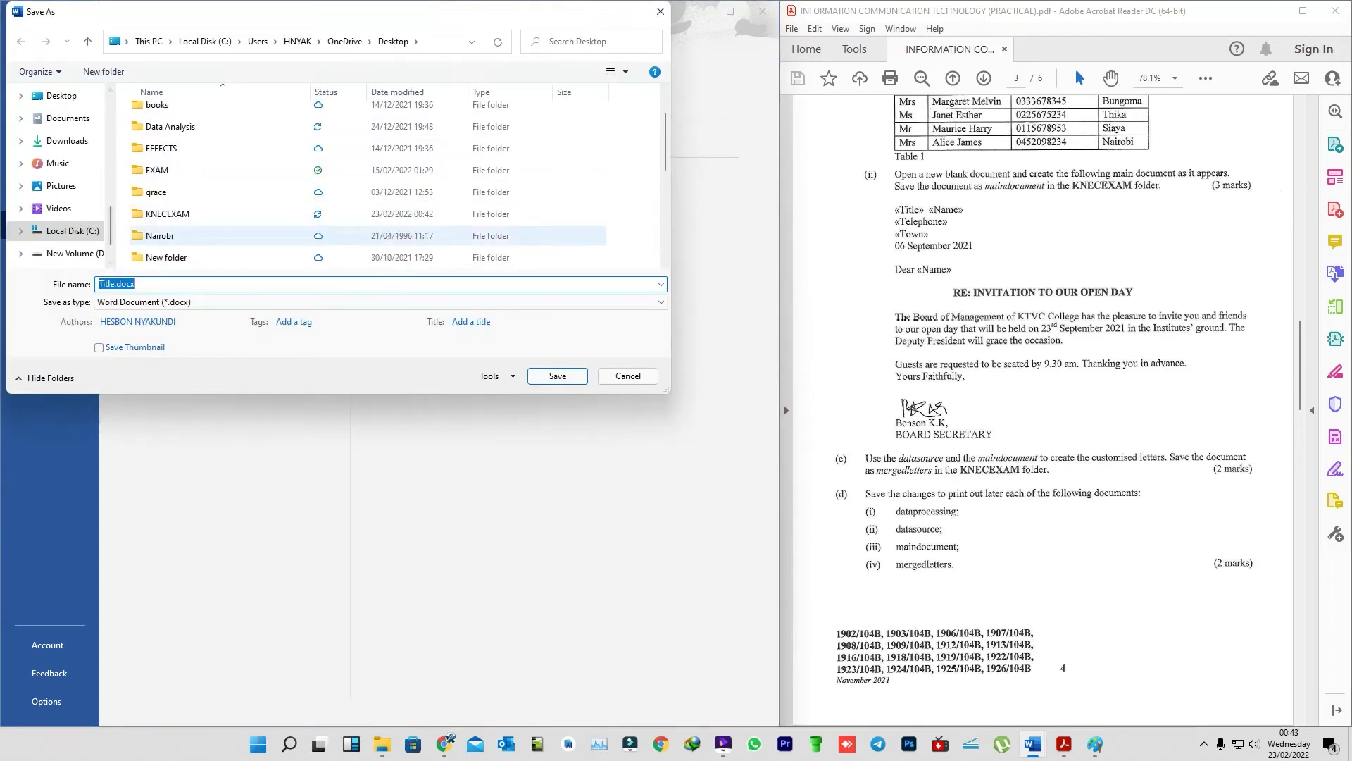
double_click(168, 213)
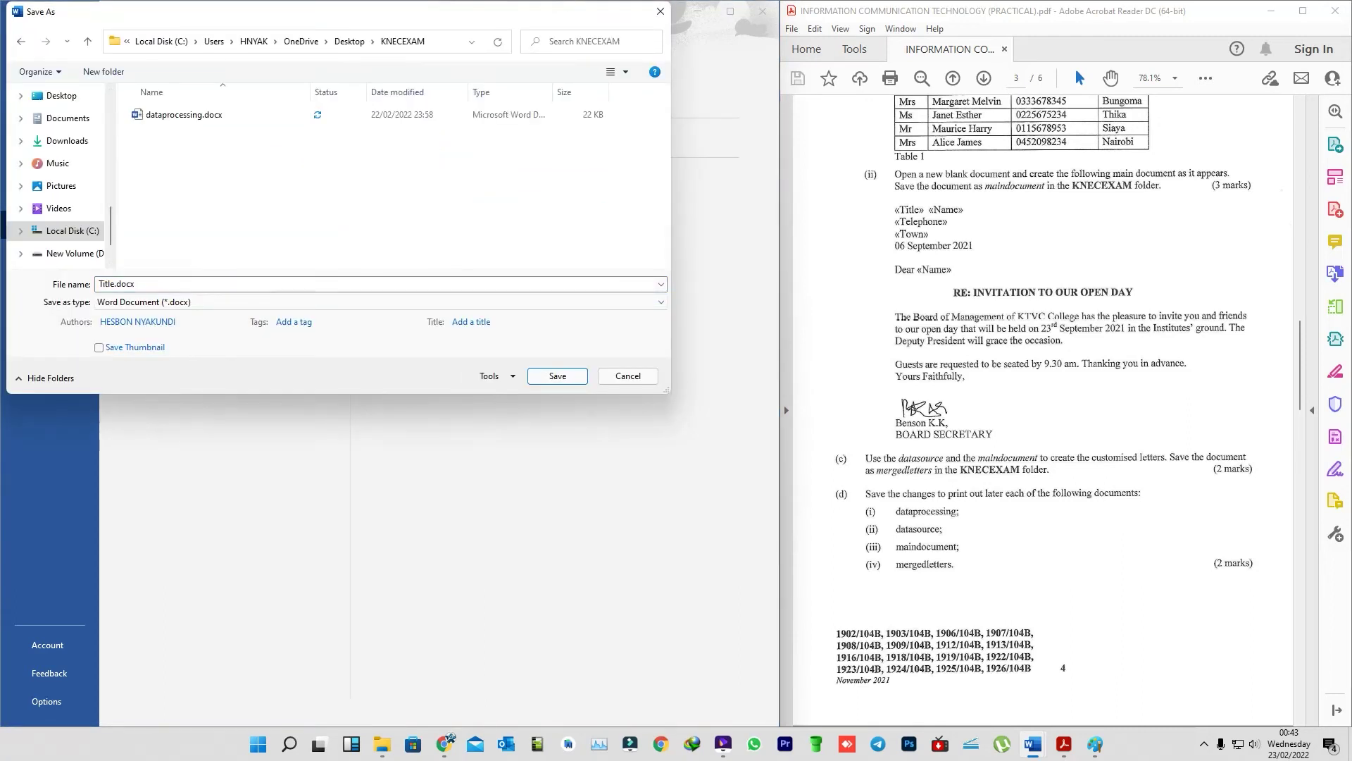
type("mainducument")
key("Return")
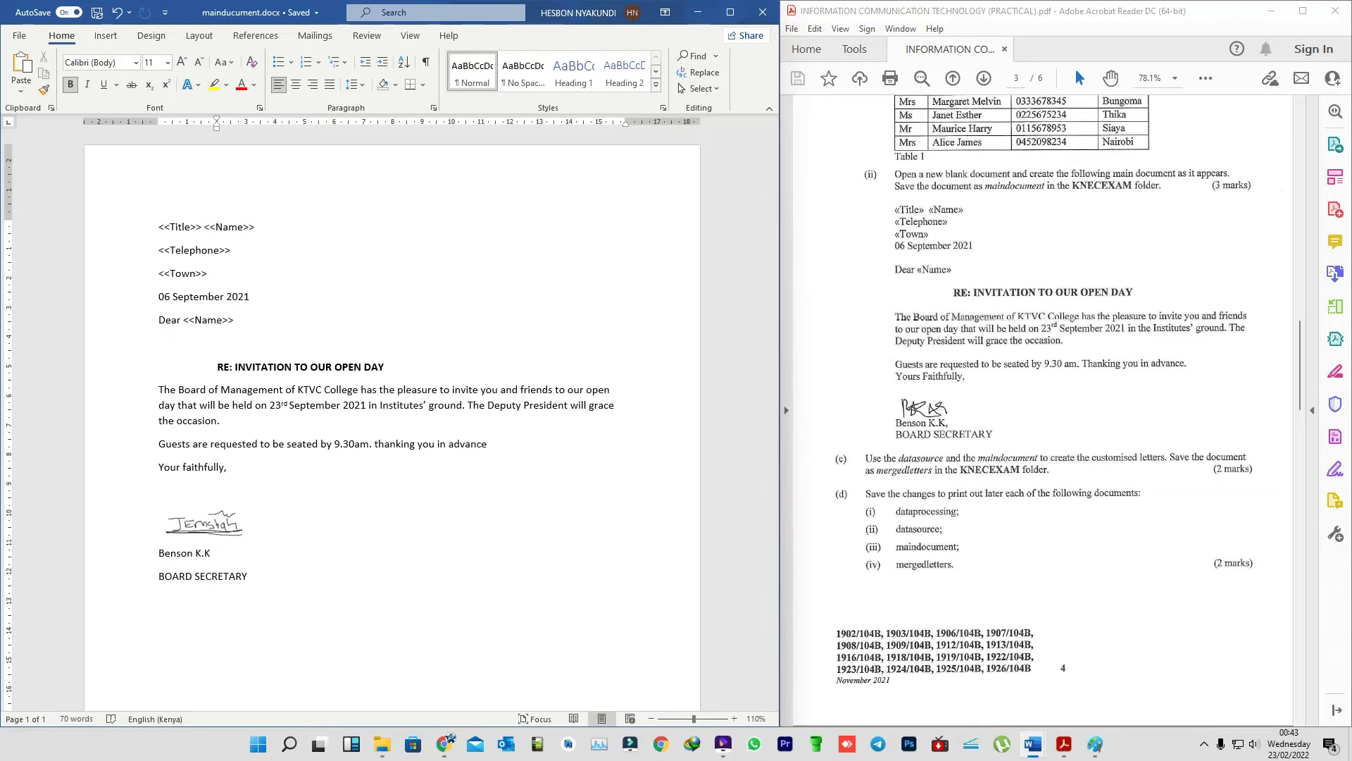
scroll(1043, 409, "down", 1)
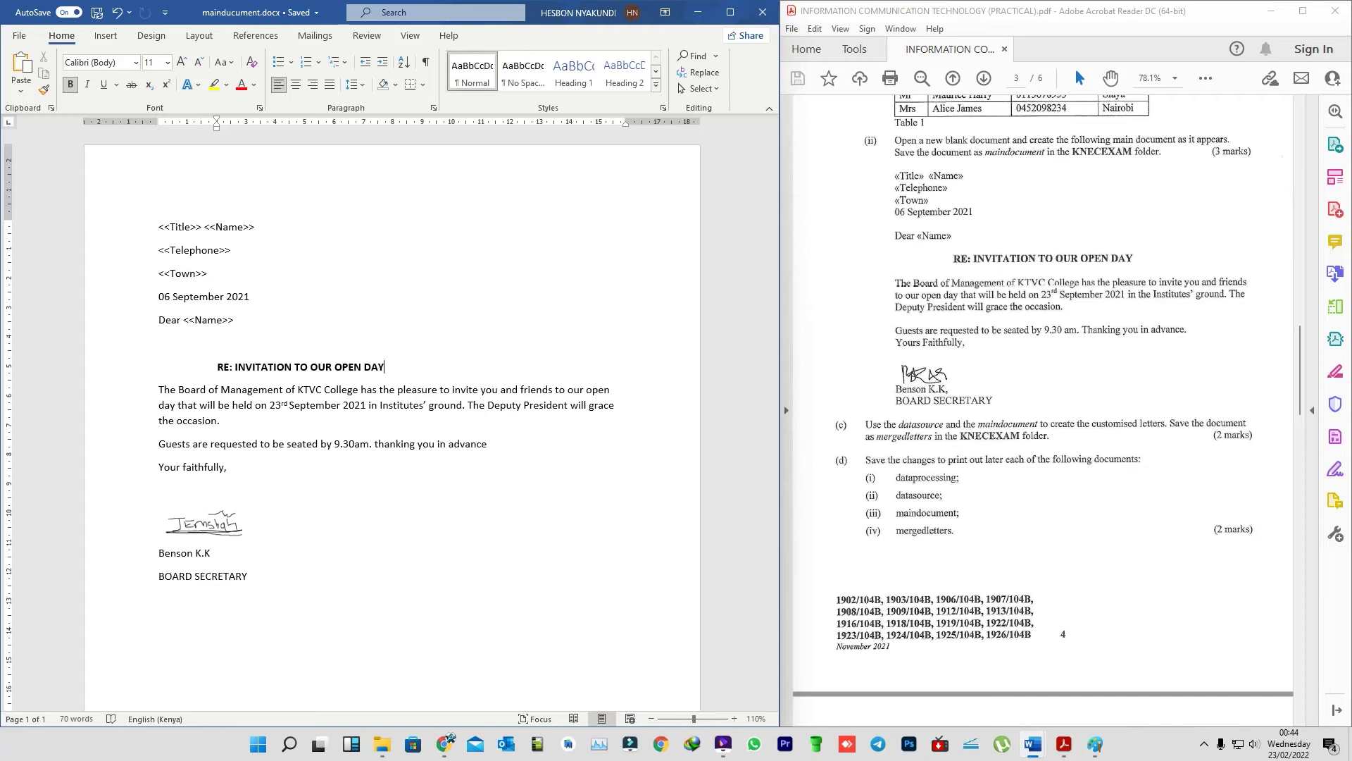
- Delete the typed Title, Telephone and Town lines and the 'Dear «Name»' greeting from the letter
key("ctrl+Home")
key("shift+Down")
key("shift+Down")
key("shift+Down")
key("shift+Down")
key("shift+Down")
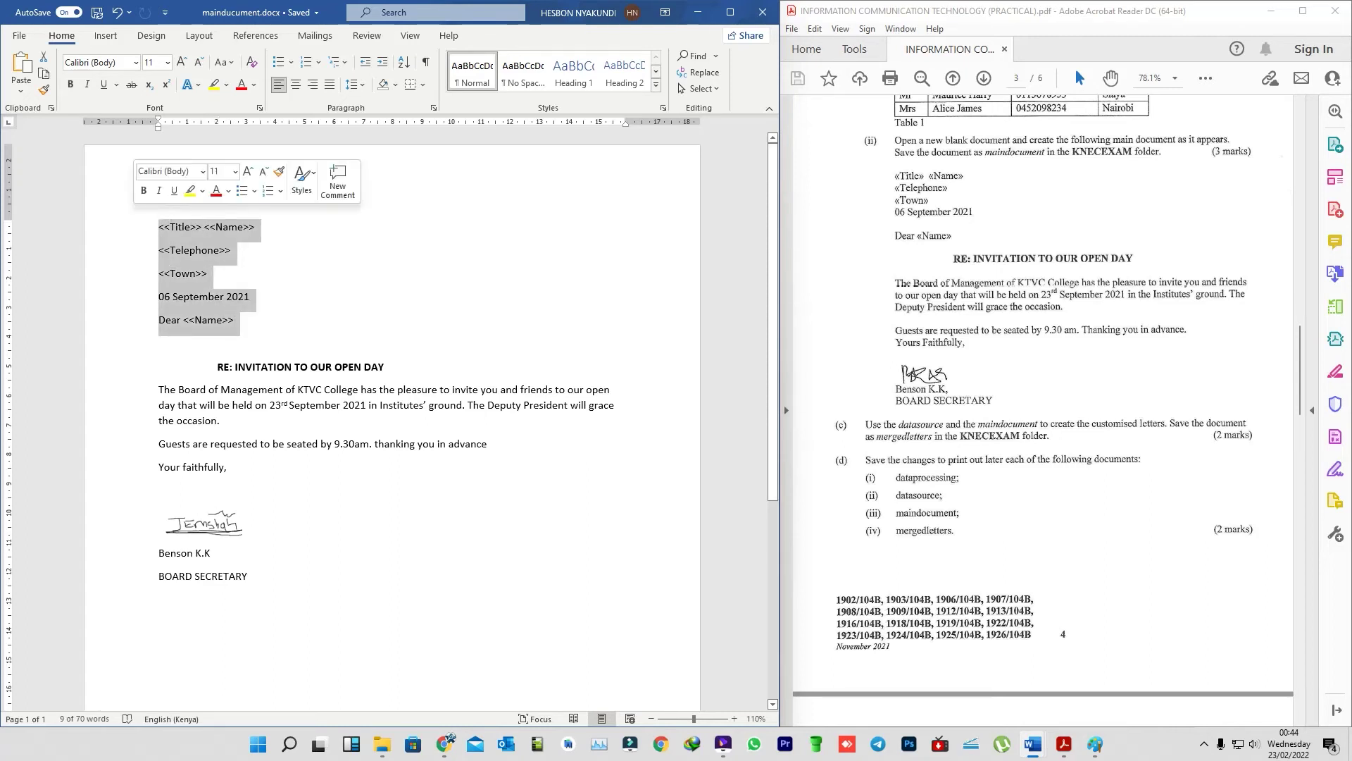
left_click(170, 250)
left_click_drag(209, 273, 158, 226)
key("Delete")
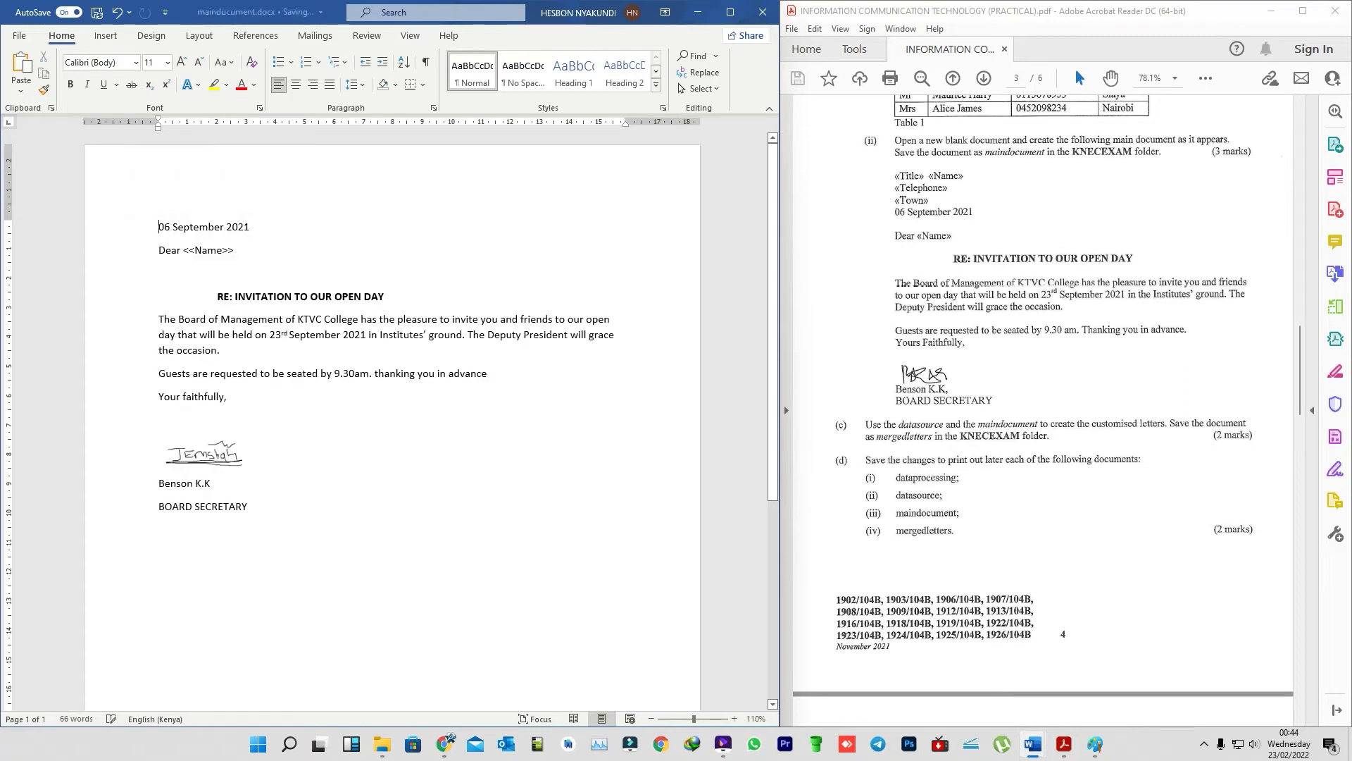
left_click_drag(240, 250, 158, 251)
key("Delete")
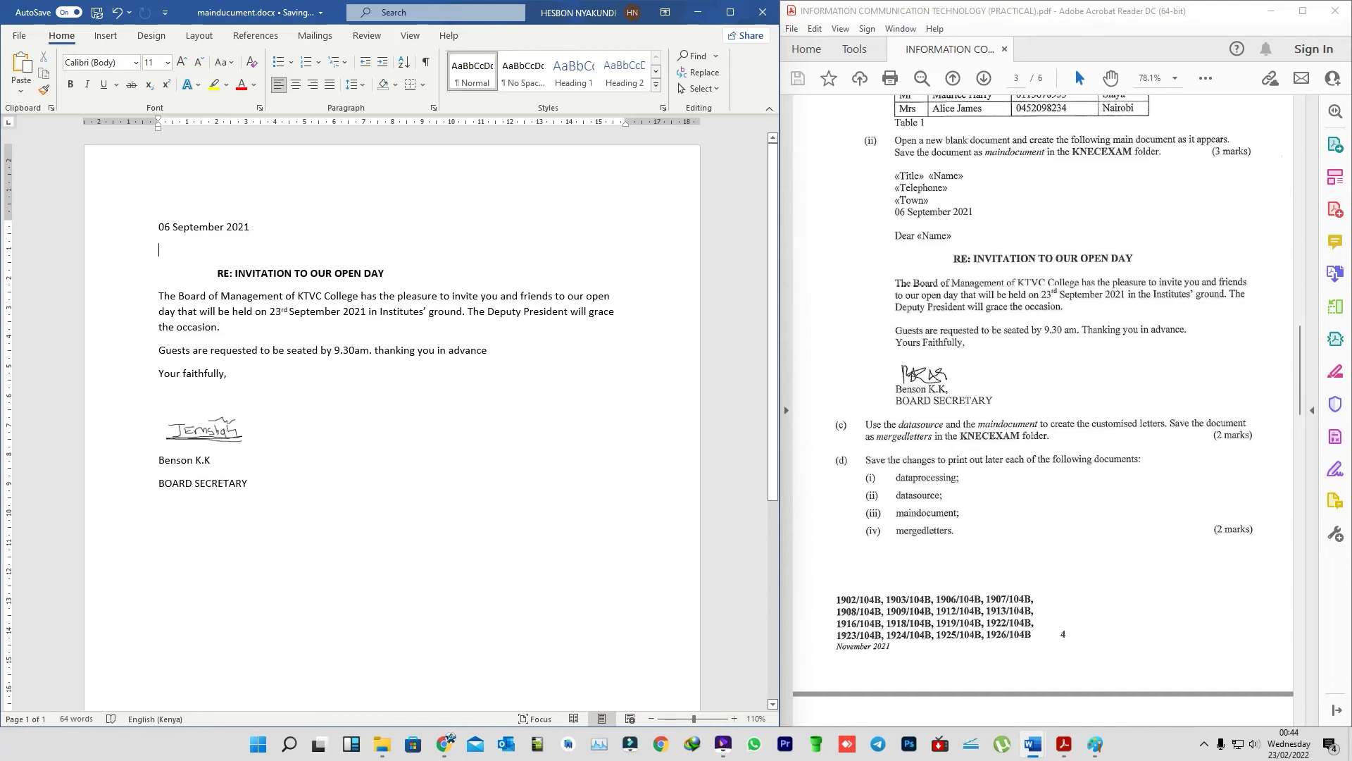
- Run the Step-by-Step Mail Merge Wizard for Letters from the current document, reaching step 3
left_click(315, 35)
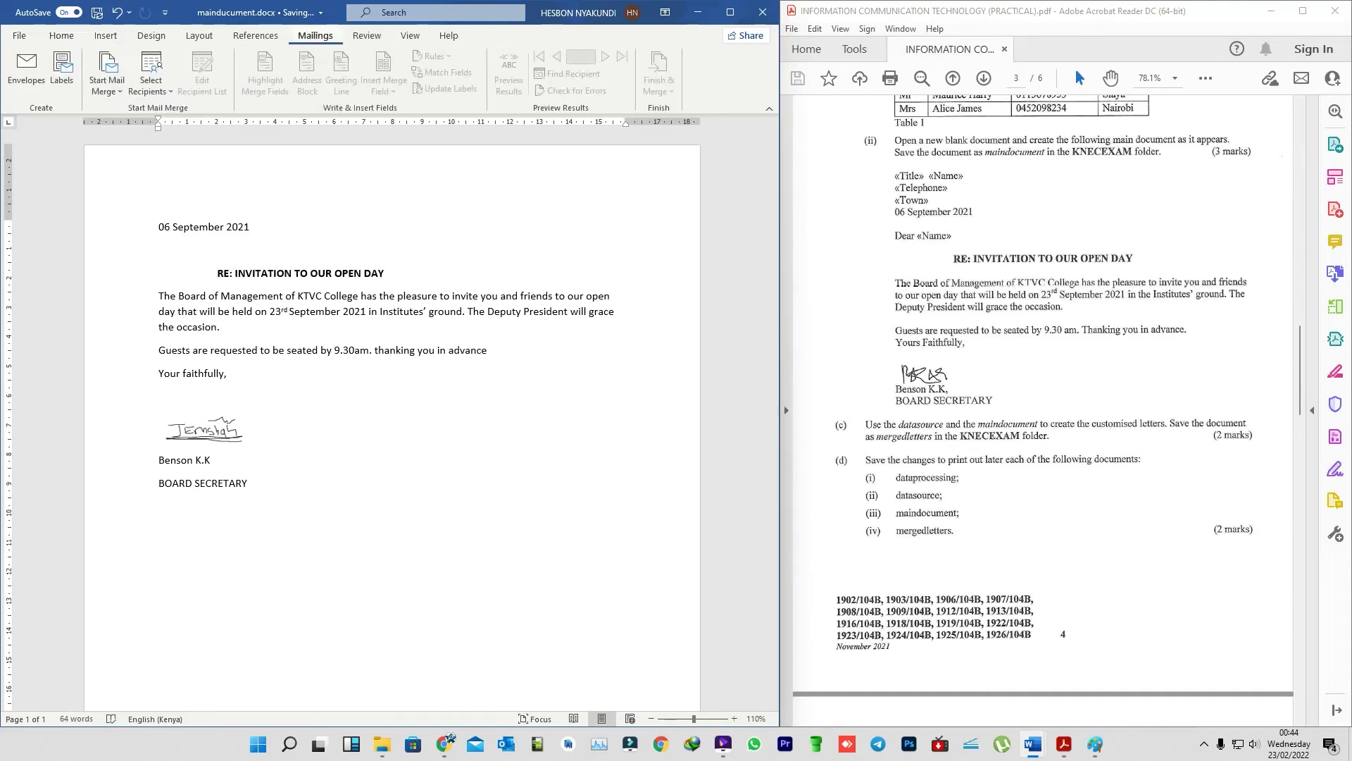
left_click(107, 84)
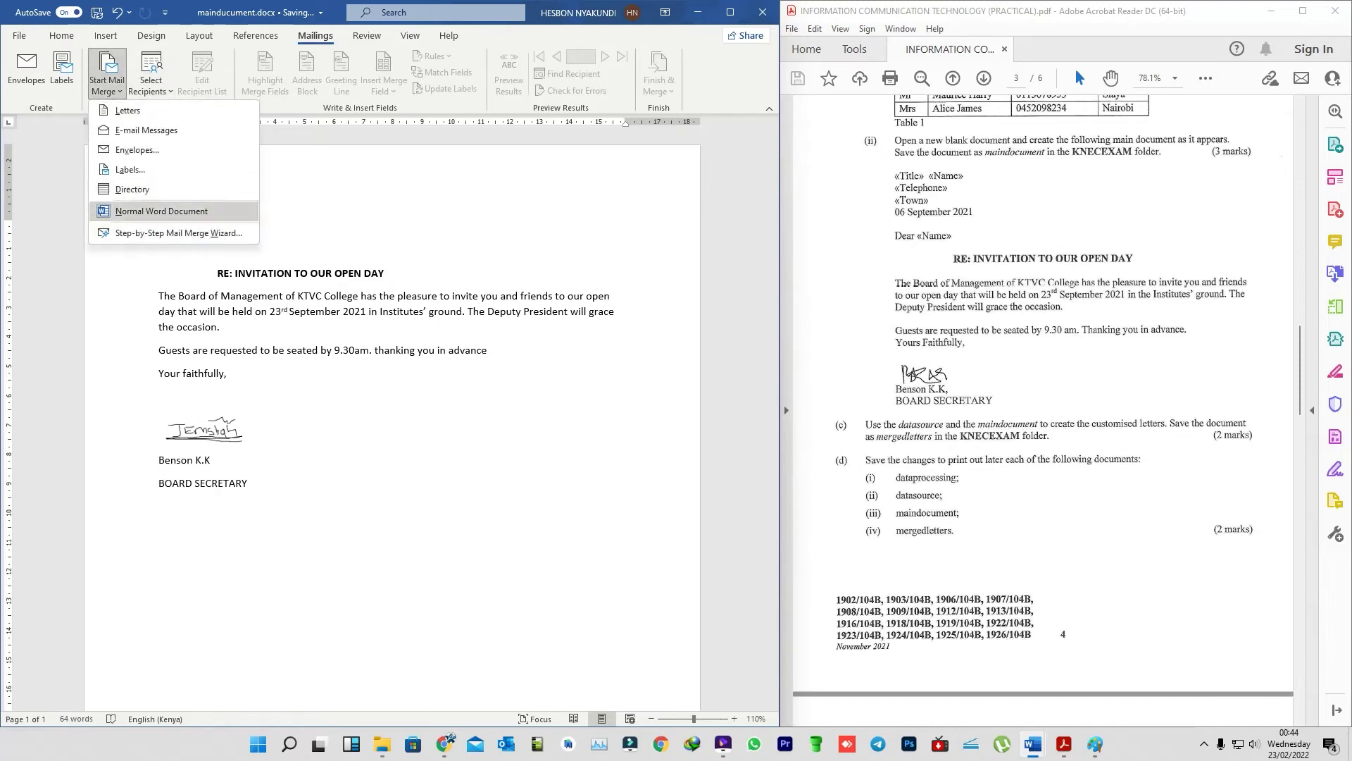
left_click(178, 233)
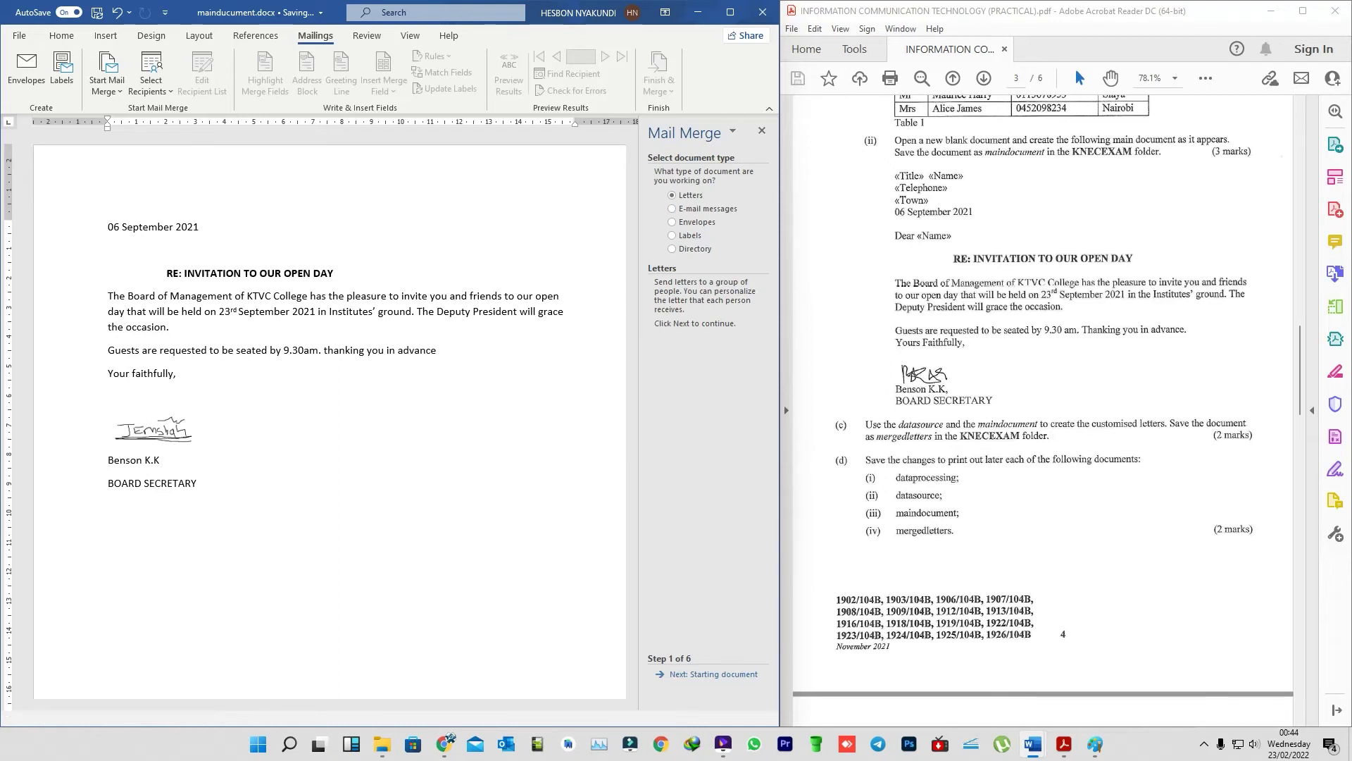
left_click(705, 674)
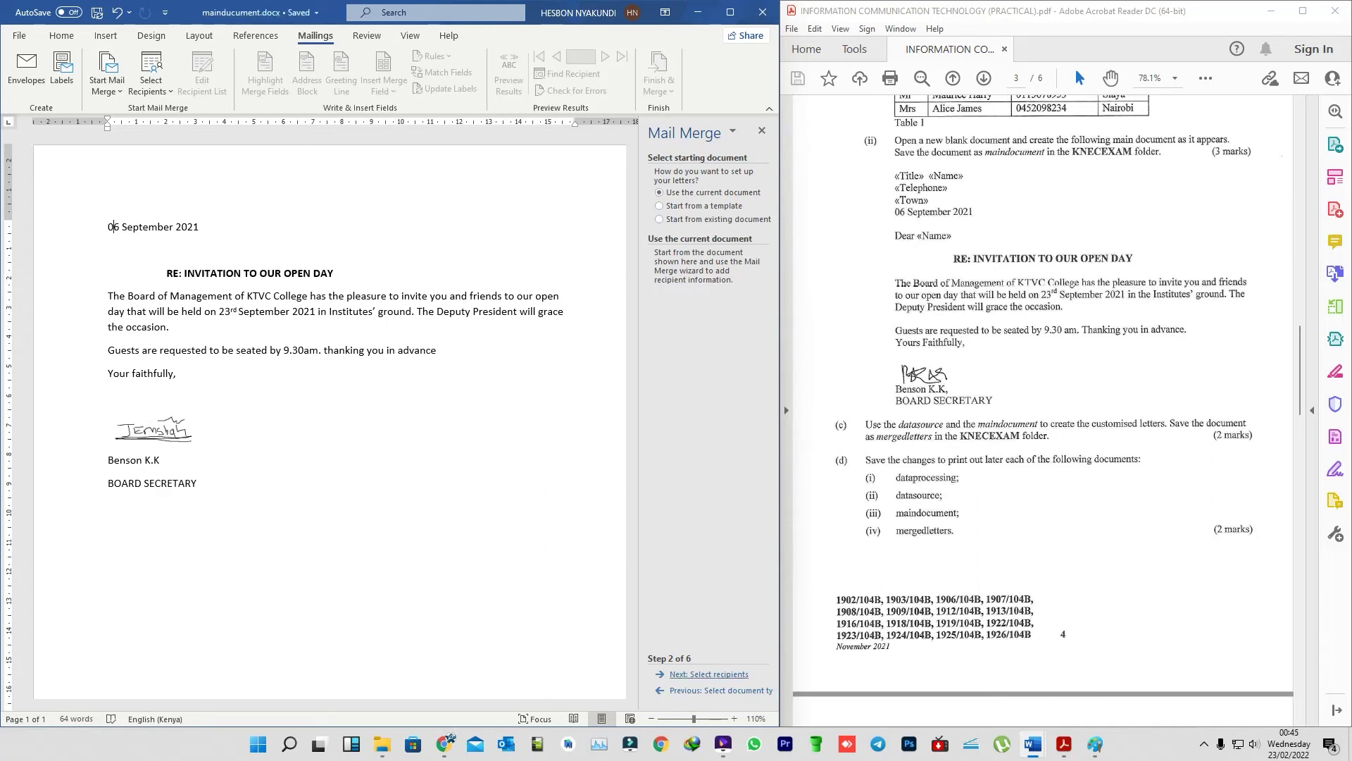
left_click(710, 674)
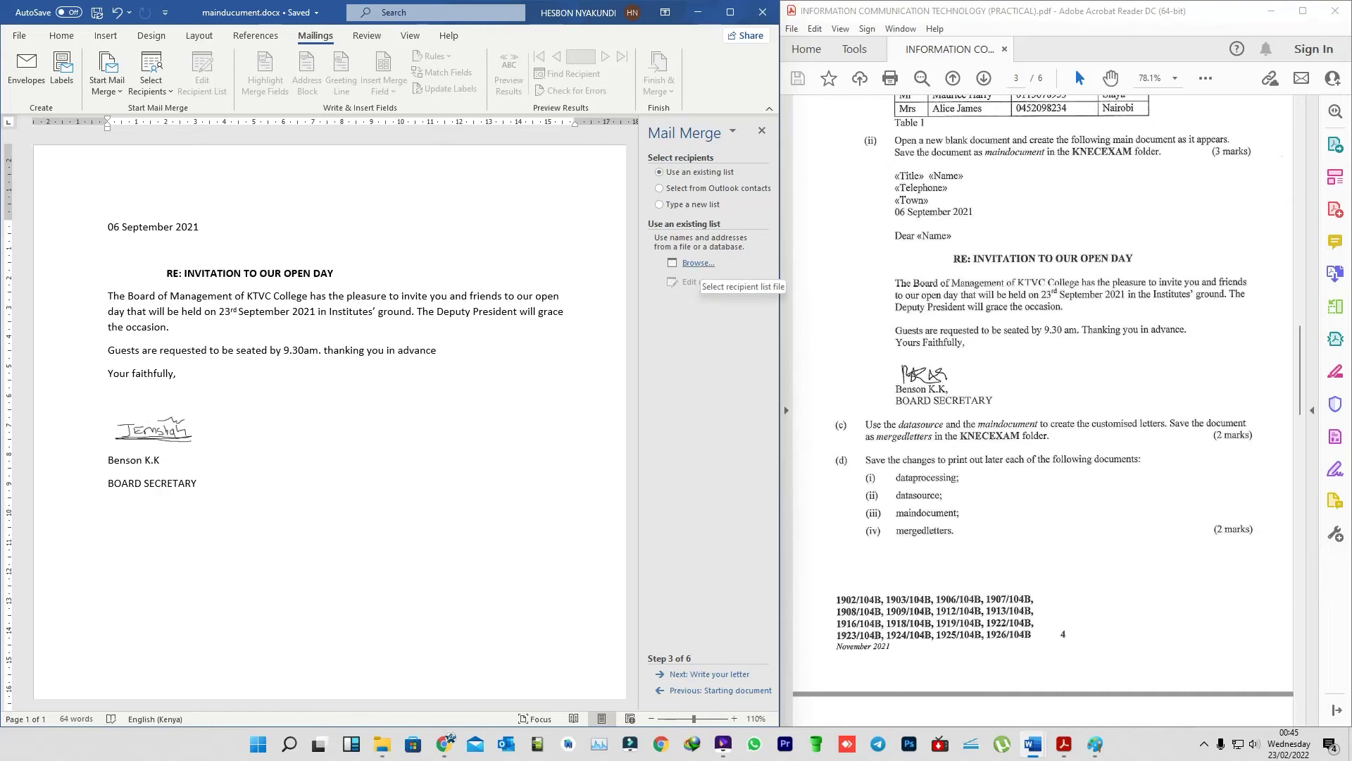
- Use datasource.mdb from Desktop > KNECEXAM as the recipient list, keeping all five recipients
left_click(698, 263)
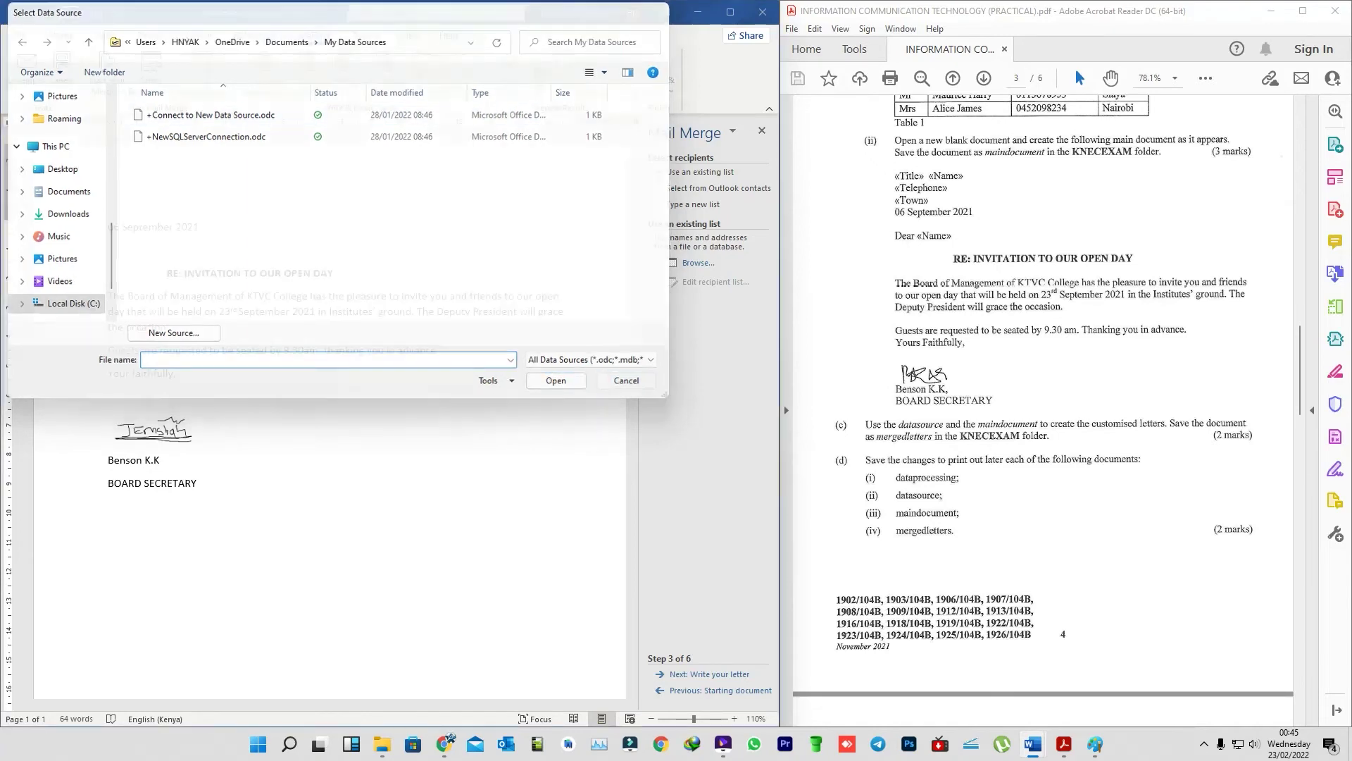
left_click(627, 381)
left_click(697, 262)
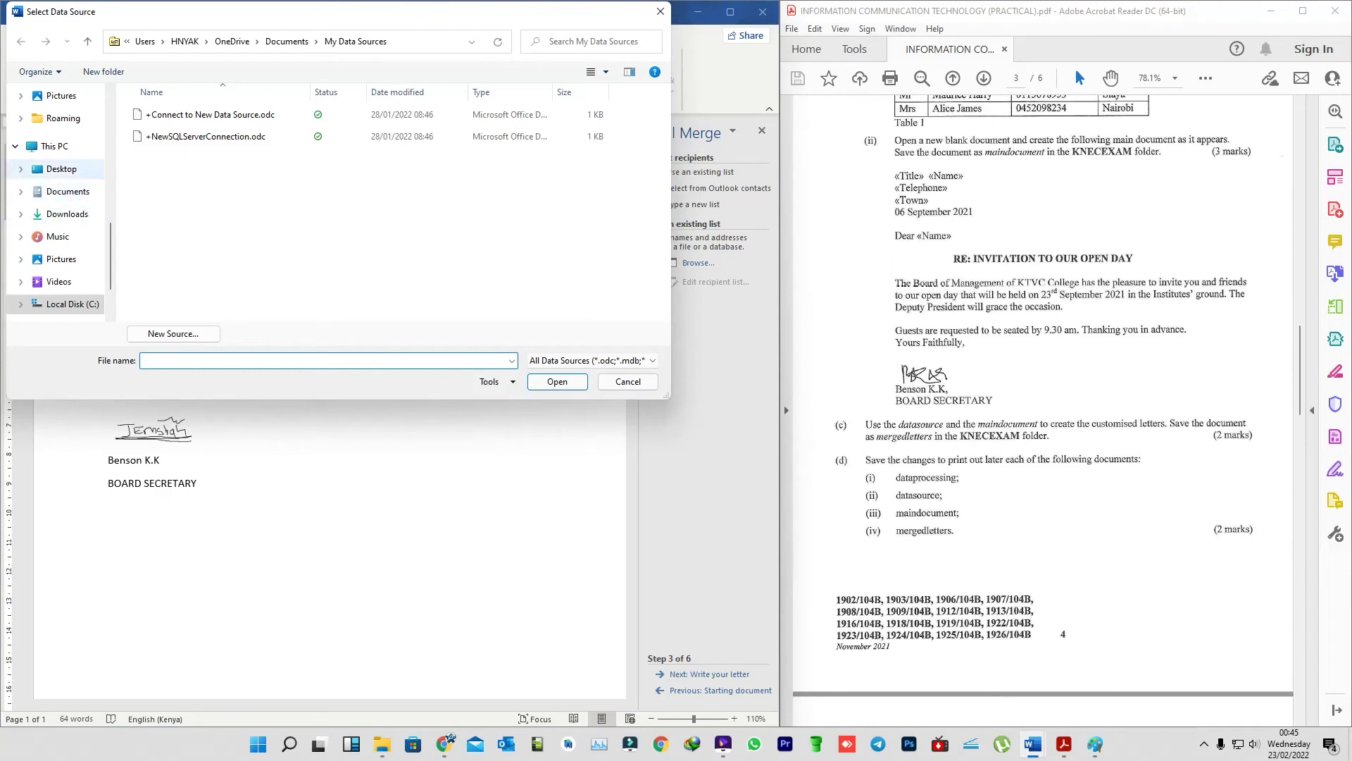
left_click(61, 168)
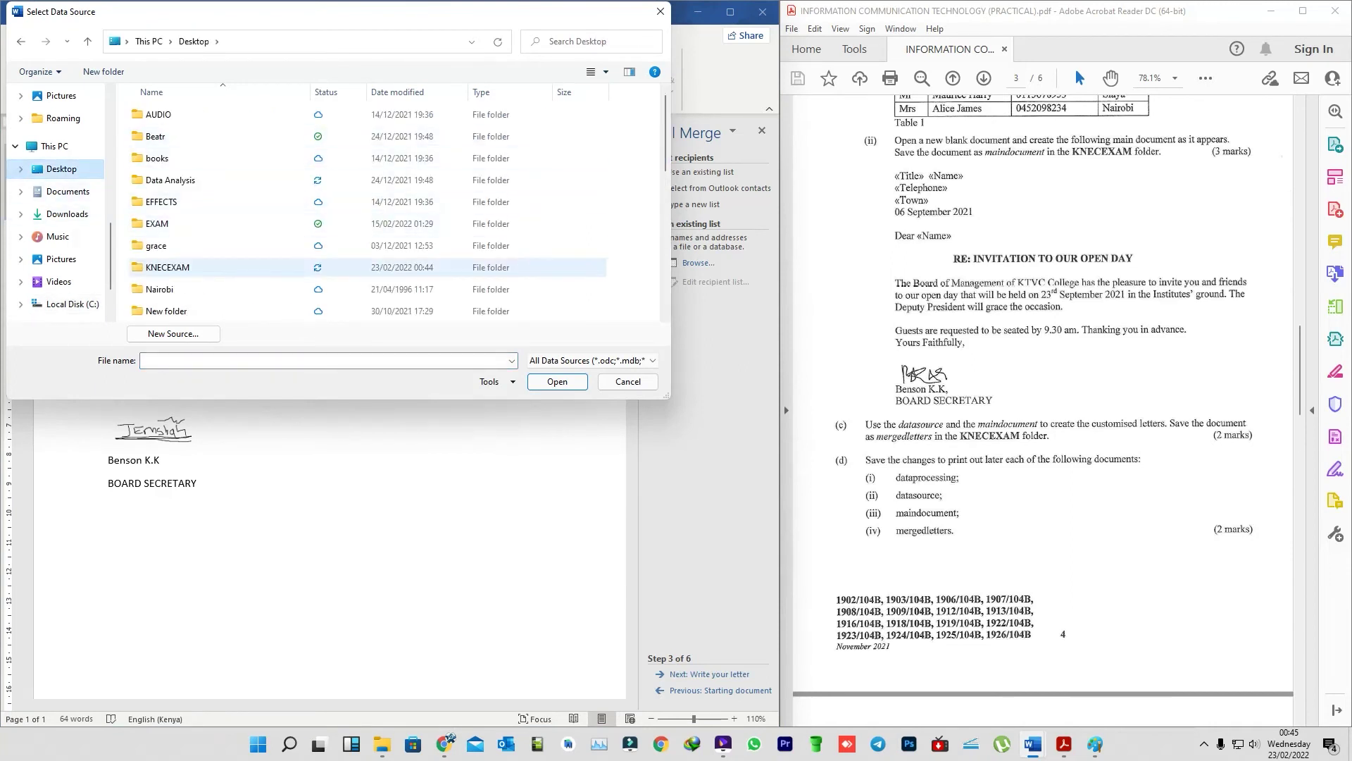
left_click(169, 267)
double_click(169, 267)
left_click(177, 136)
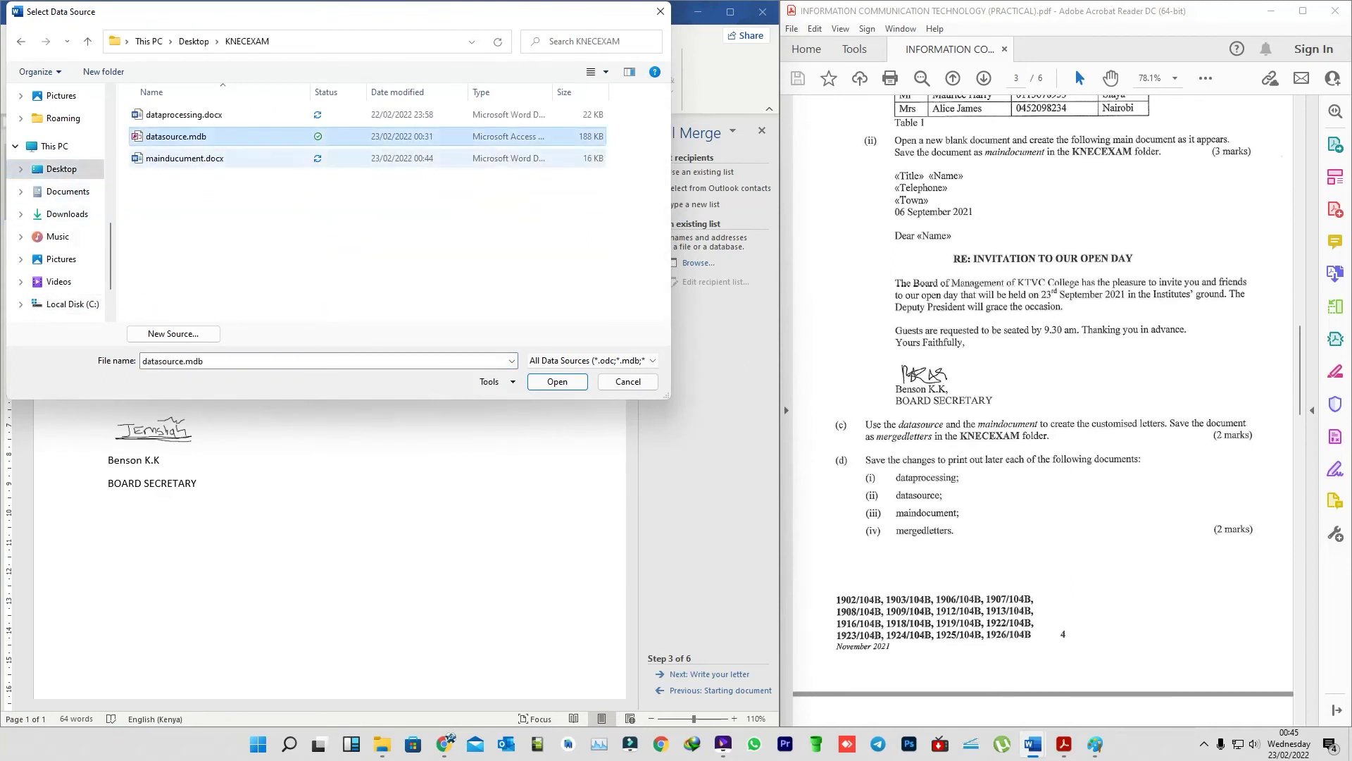
key("Return")
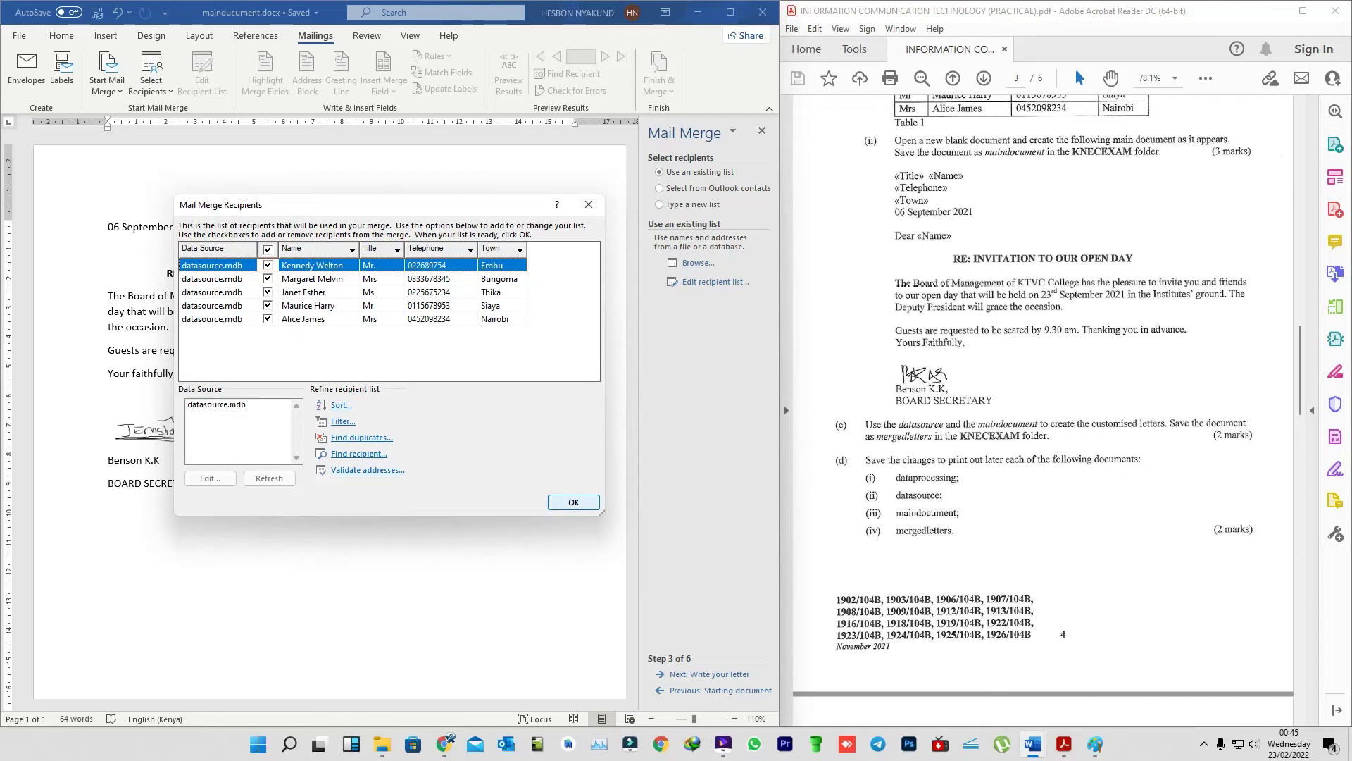
key("Return")
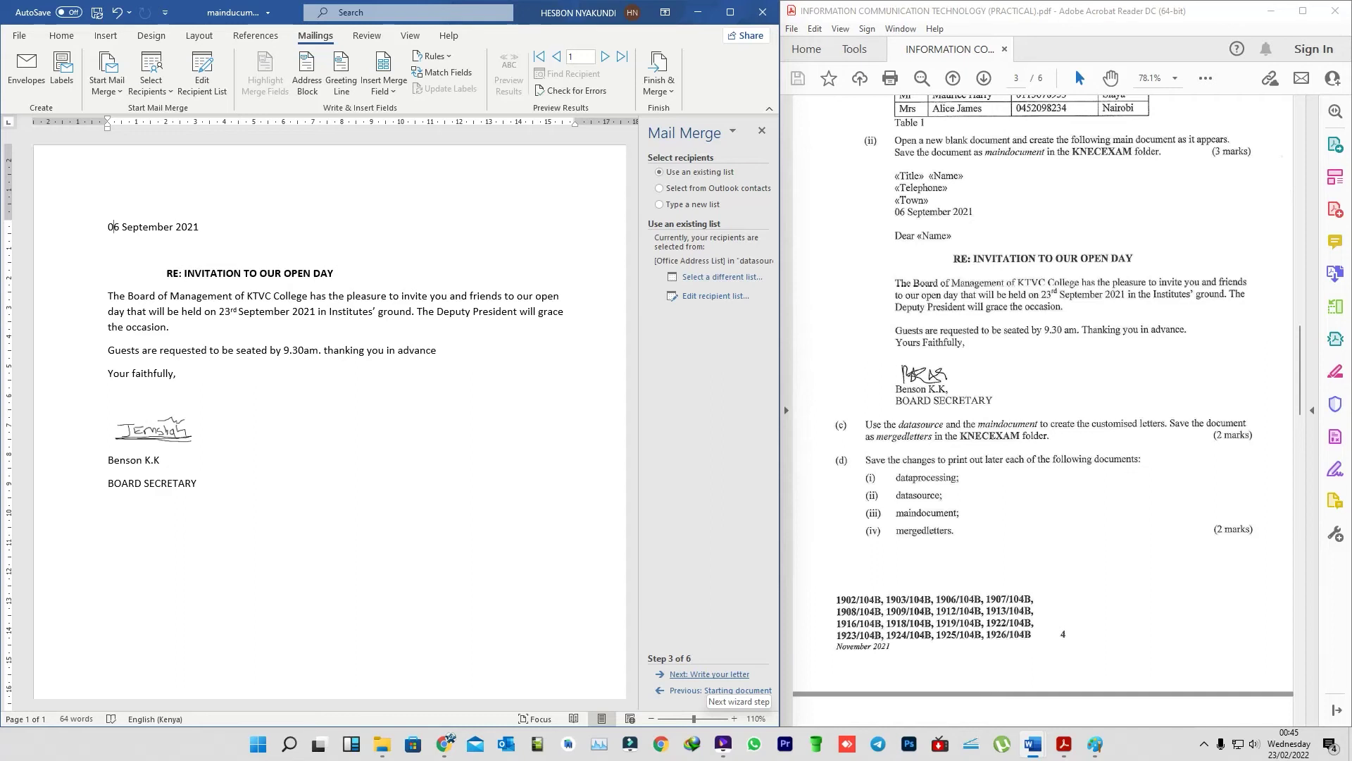
- Advance the wizard to step 4, Write your letter, with the cursor at the letter's start
left_click(708, 675)
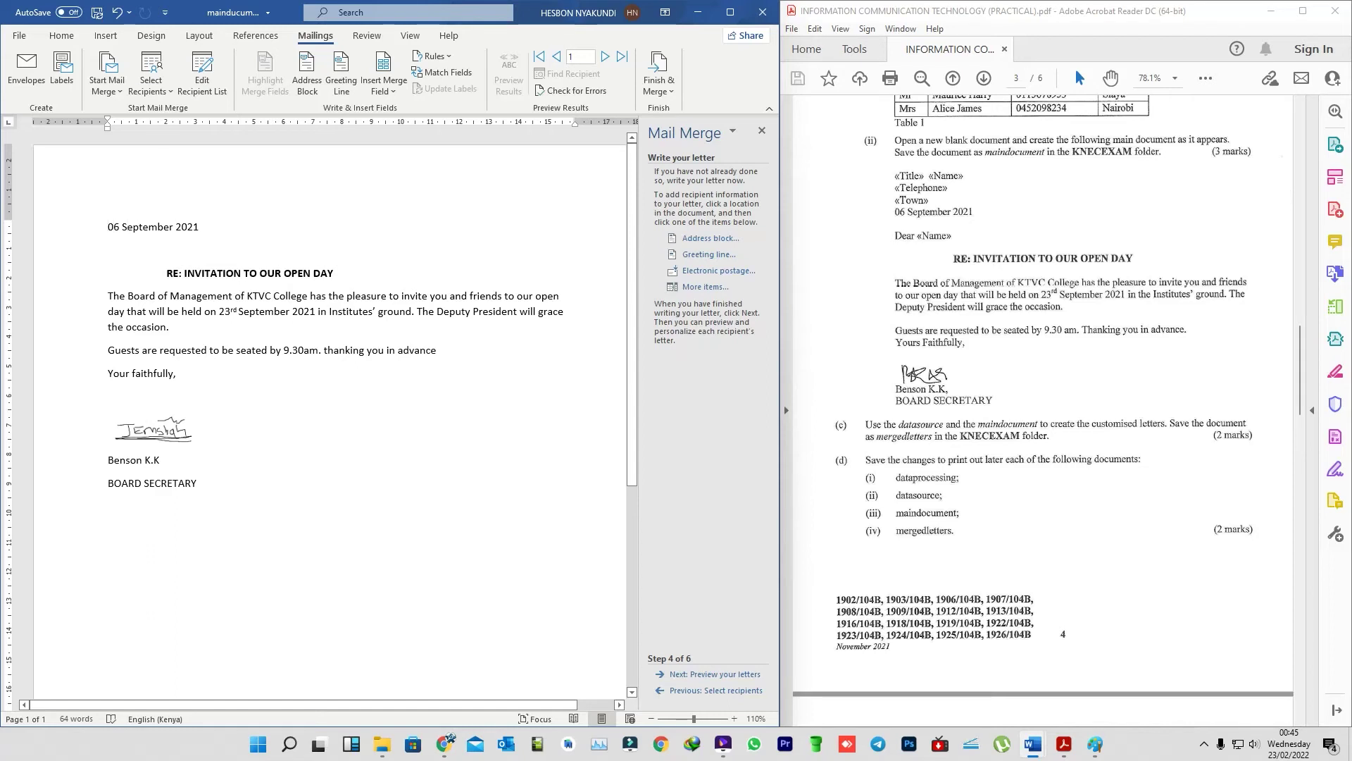
key("ctrl+Home")
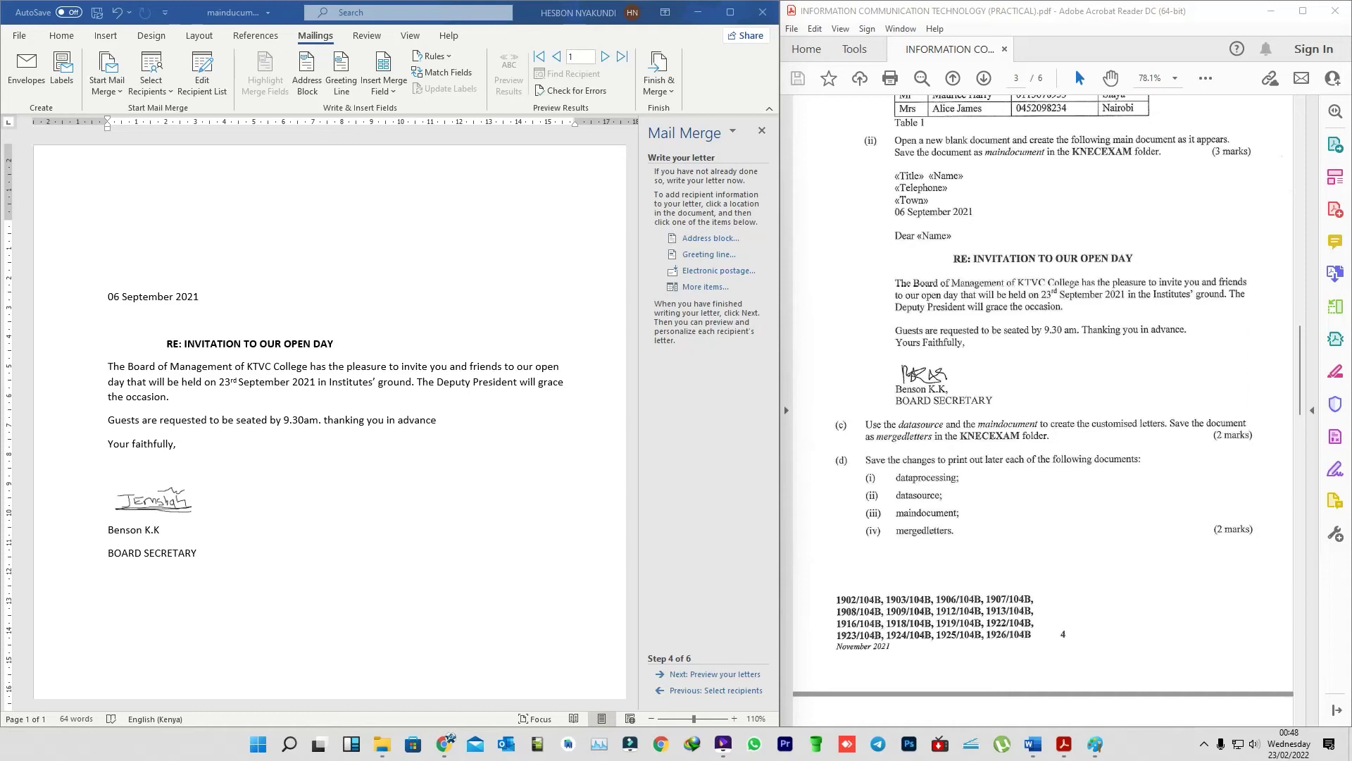
key("alt+Tab")
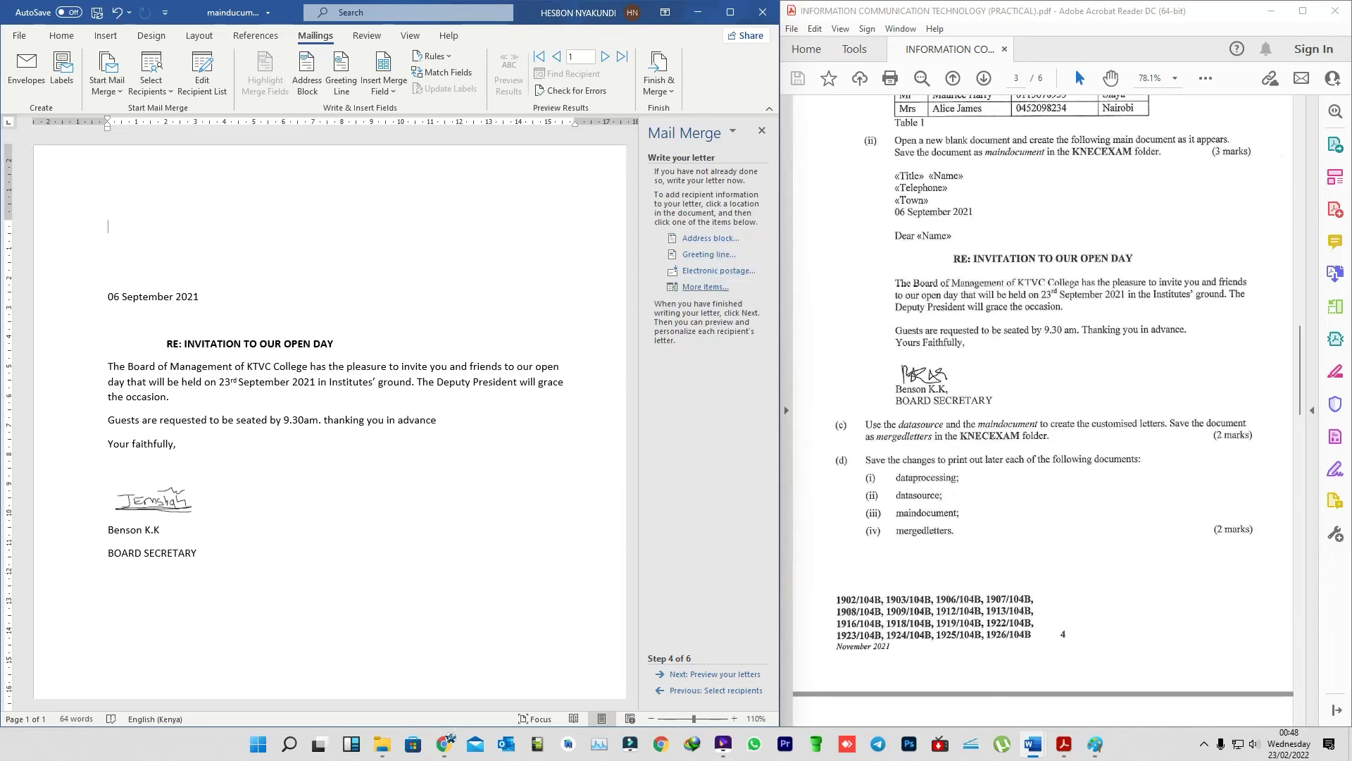
- Insert the «Title» and «Name» merge fields at the top of the letter, then start a new line
left_click(705, 287)
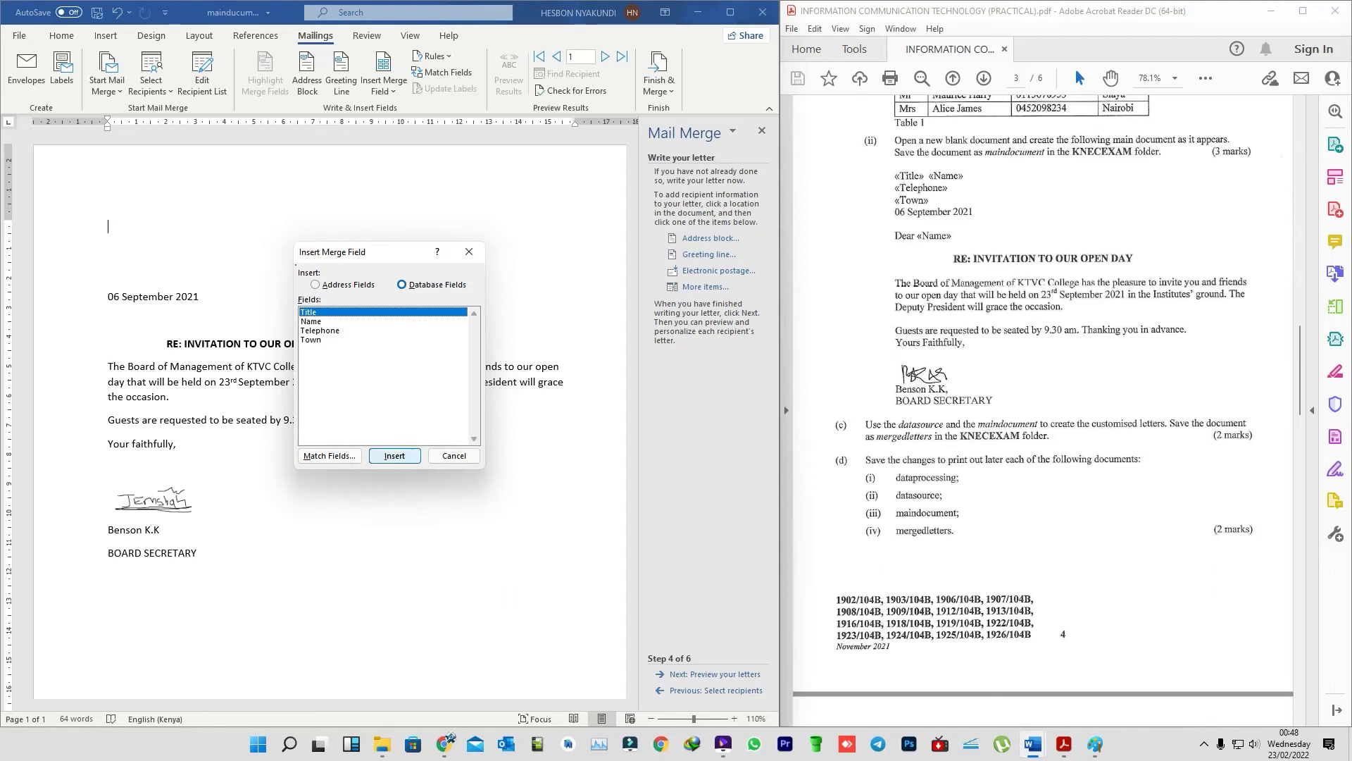
left_click(394, 456)
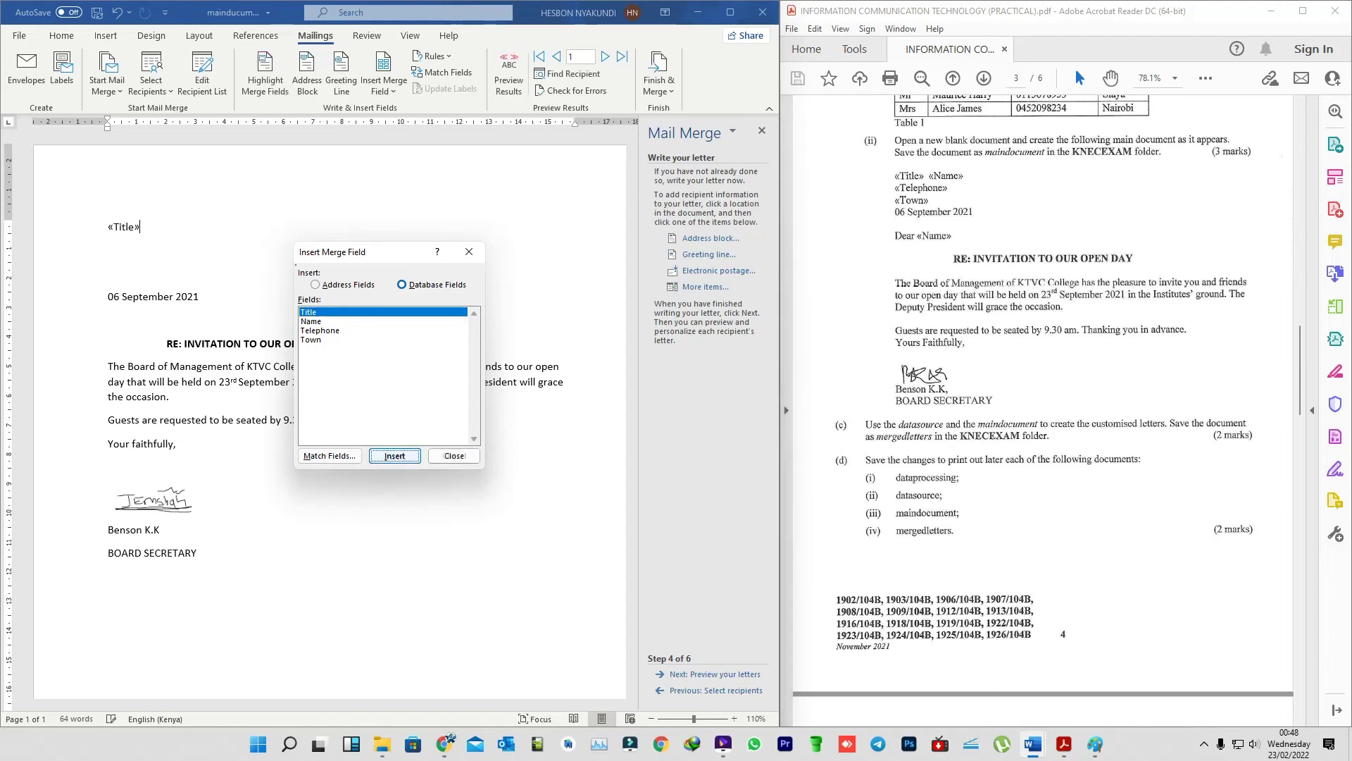
left_click(311, 321)
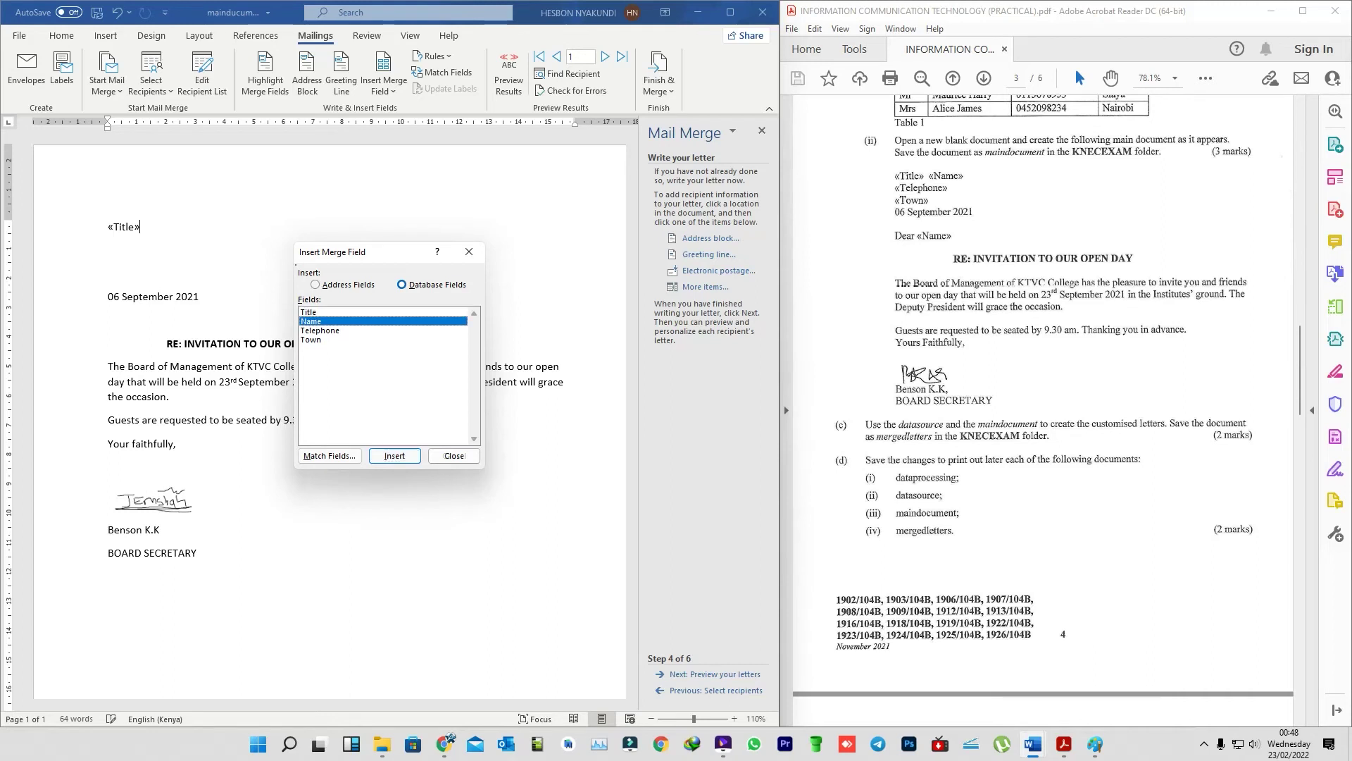
left_click(385, 458)
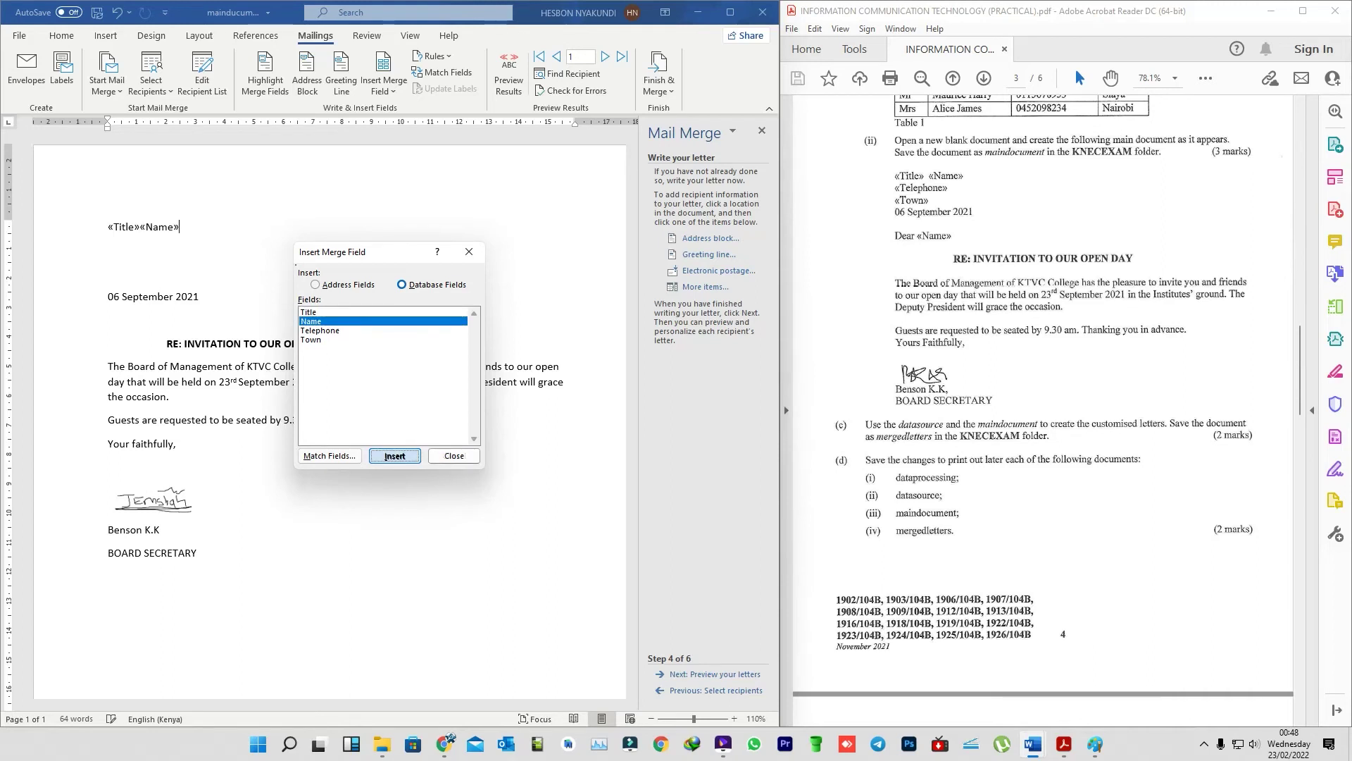
left_click(454, 455)
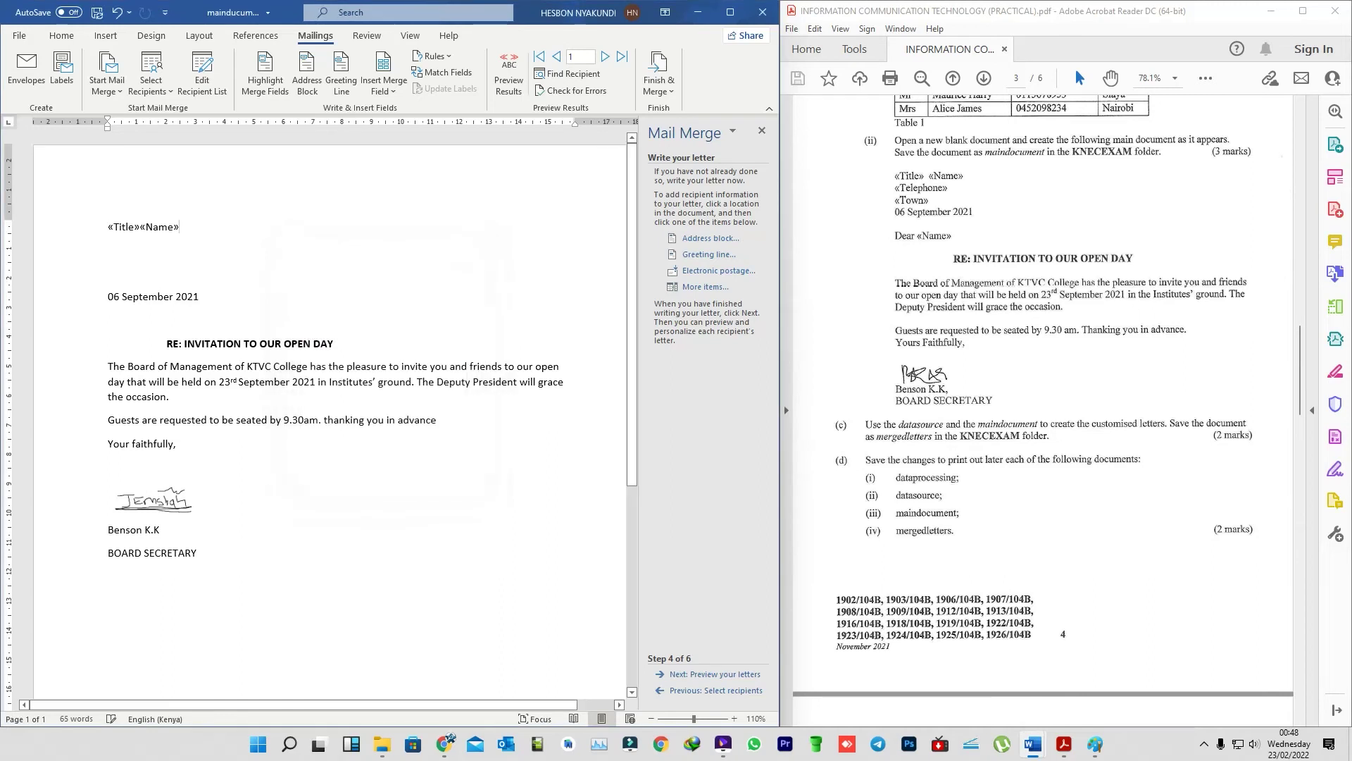
left_click(122, 226)
left_click(180, 226)
key("Return")
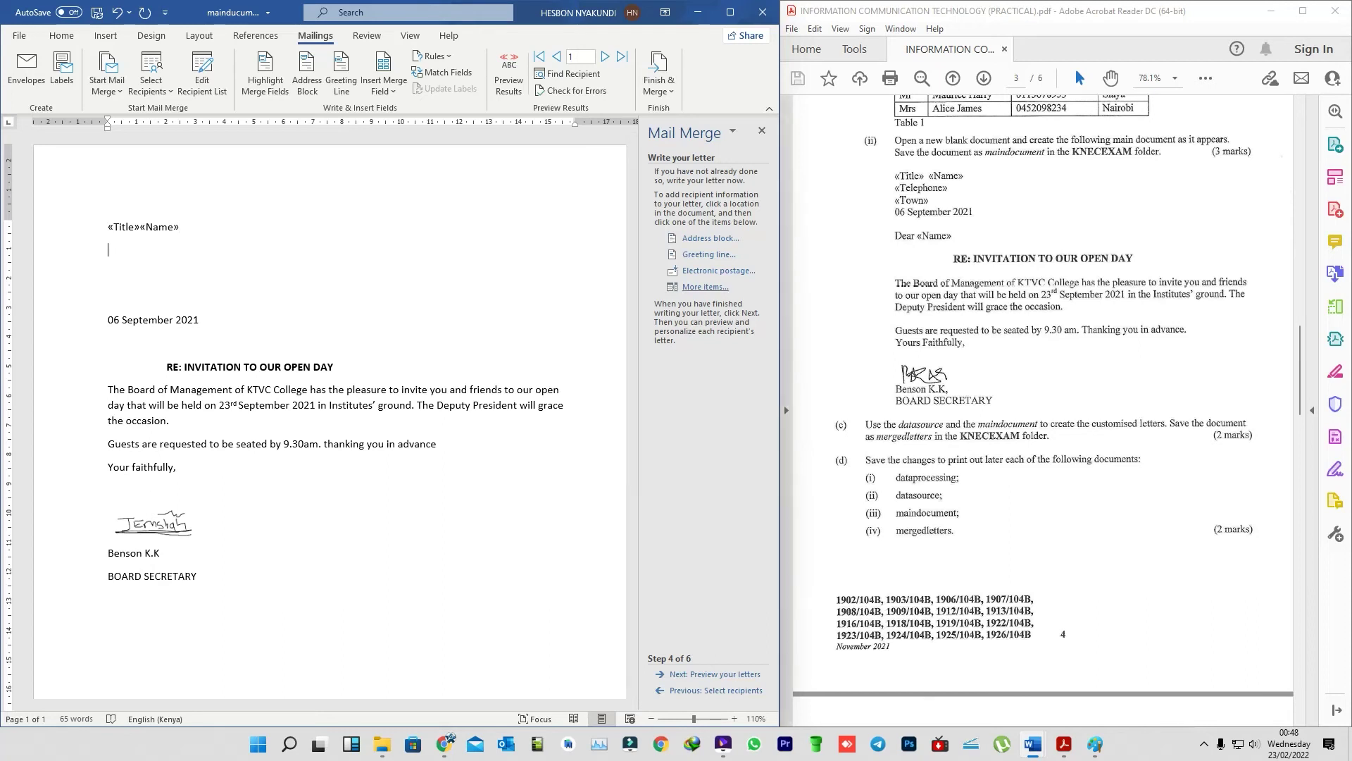
- Insert the «Telephone» and «Town» merge fields on separate lines below «Title»«Name»
left_click(705, 286)
left_click(320, 330)
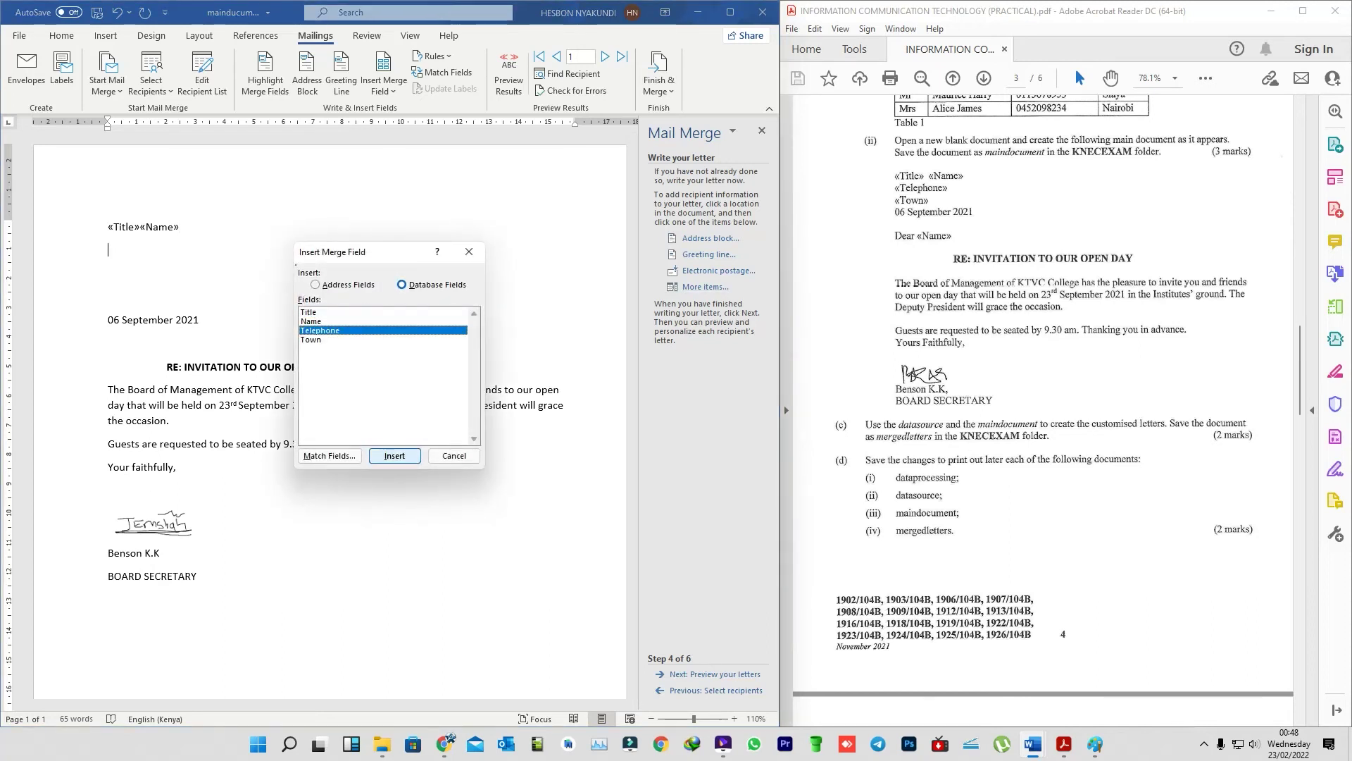
left_click(386, 456)
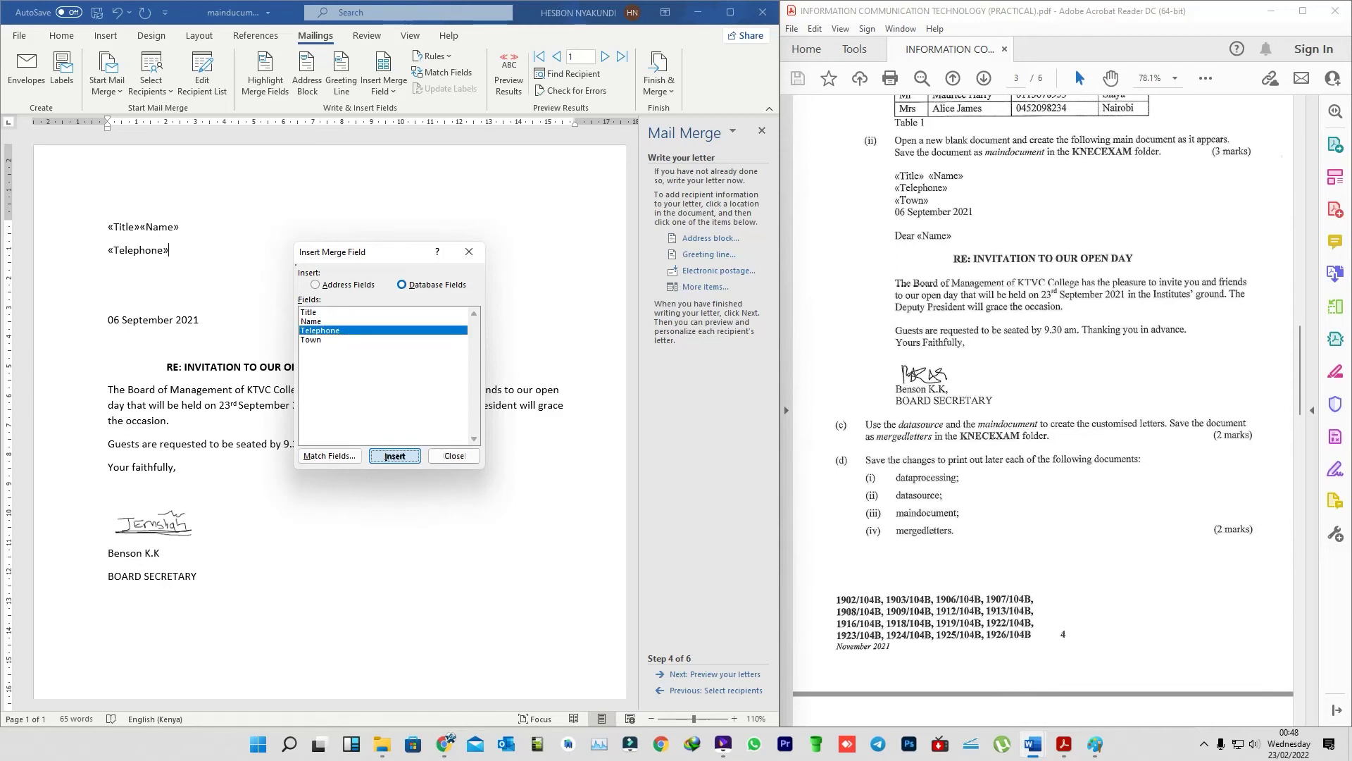
left_click(454, 455)
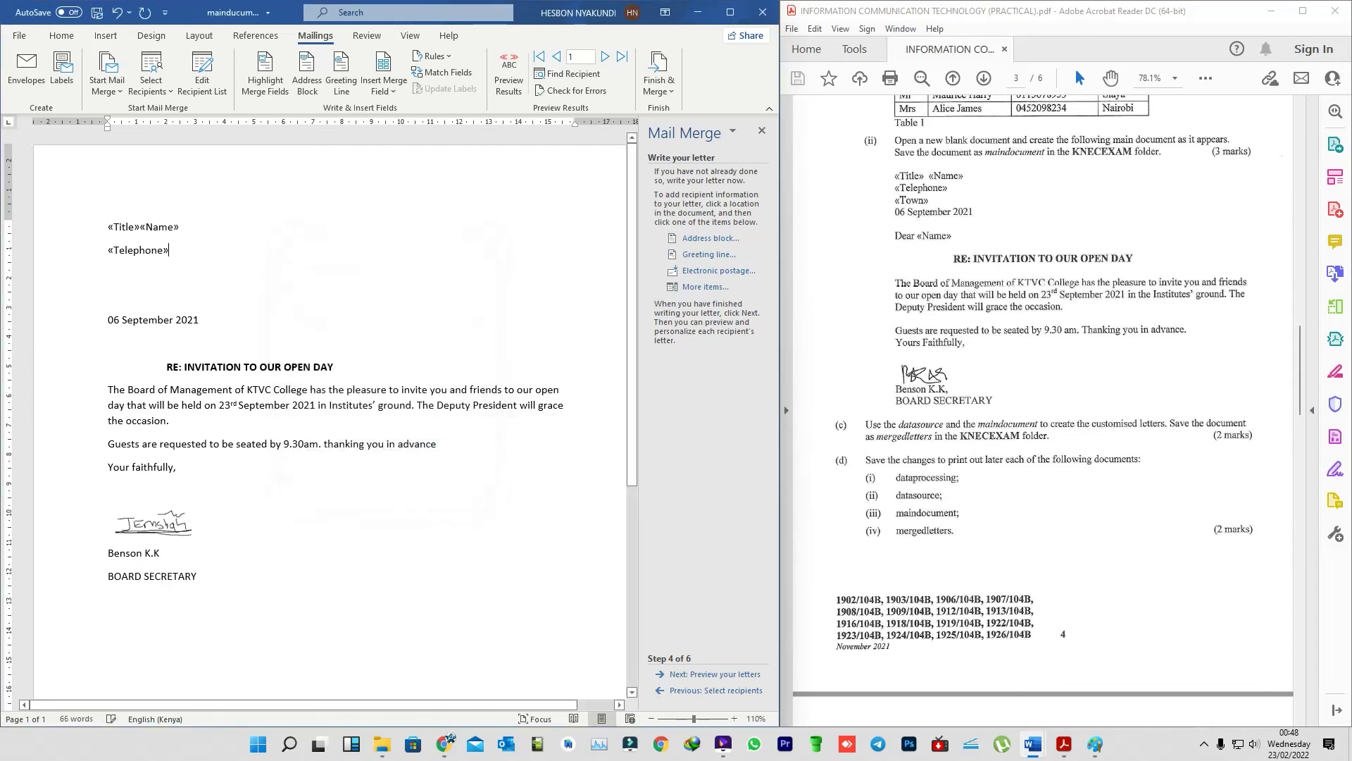
key("Return")
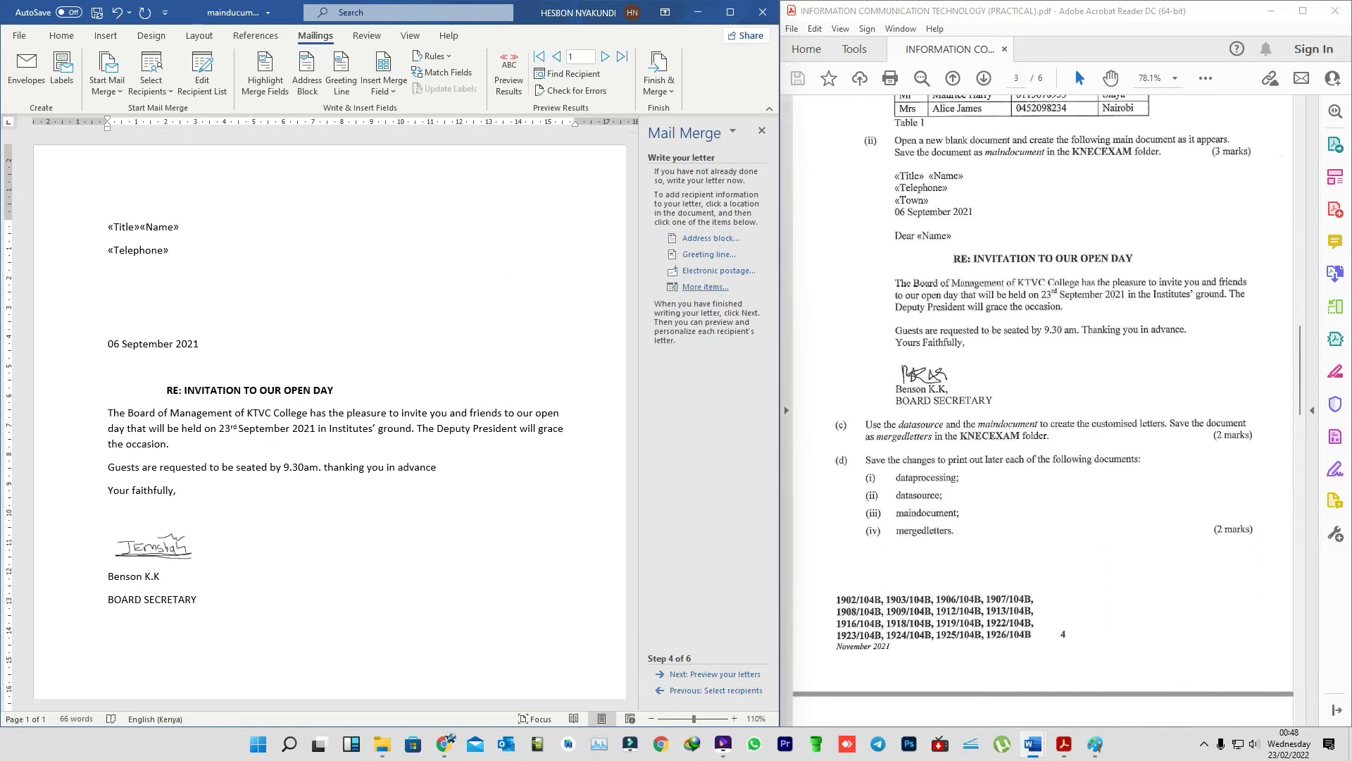
left_click(705, 286)
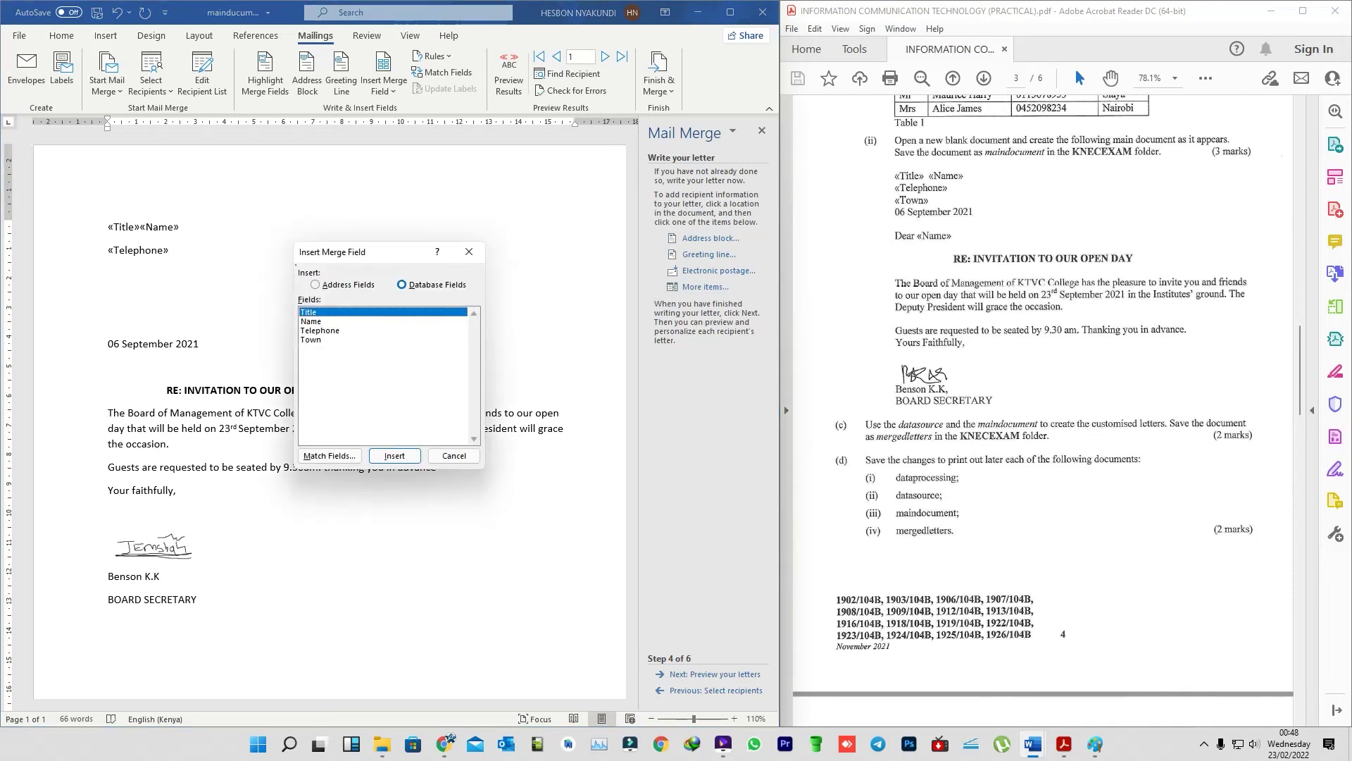
left_click(311, 339)
left_click(386, 457)
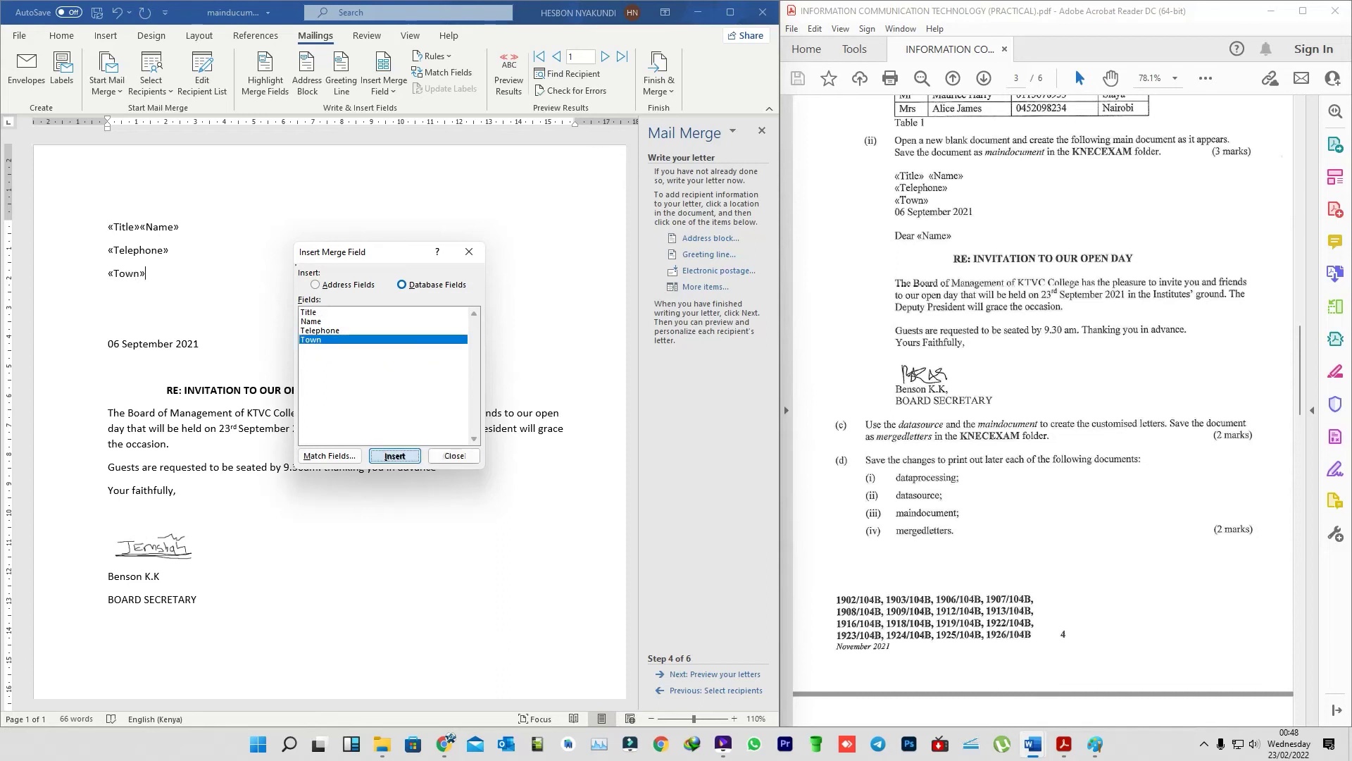
left_click(454, 455)
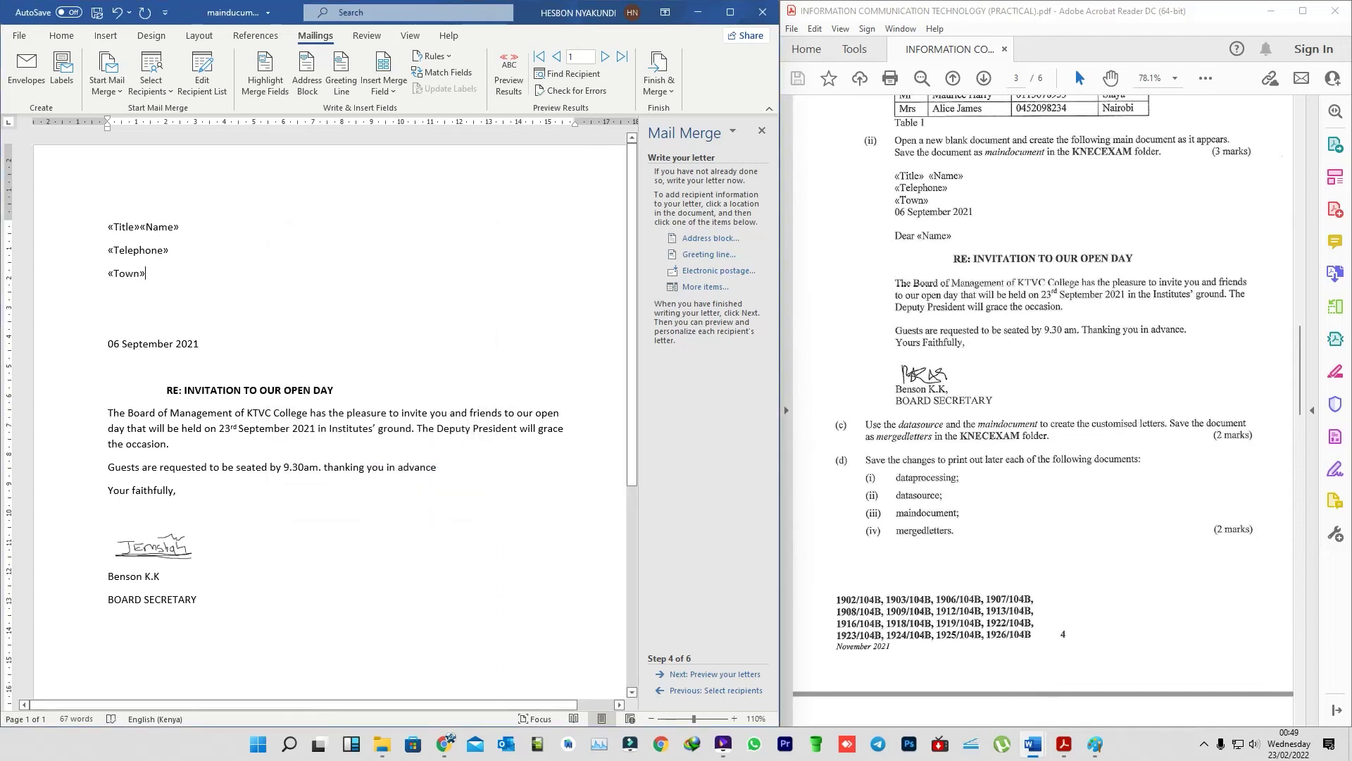
- Remove the blank lines so the date sits directly under «Town», with space after it
key("Delete")
key("Delete")
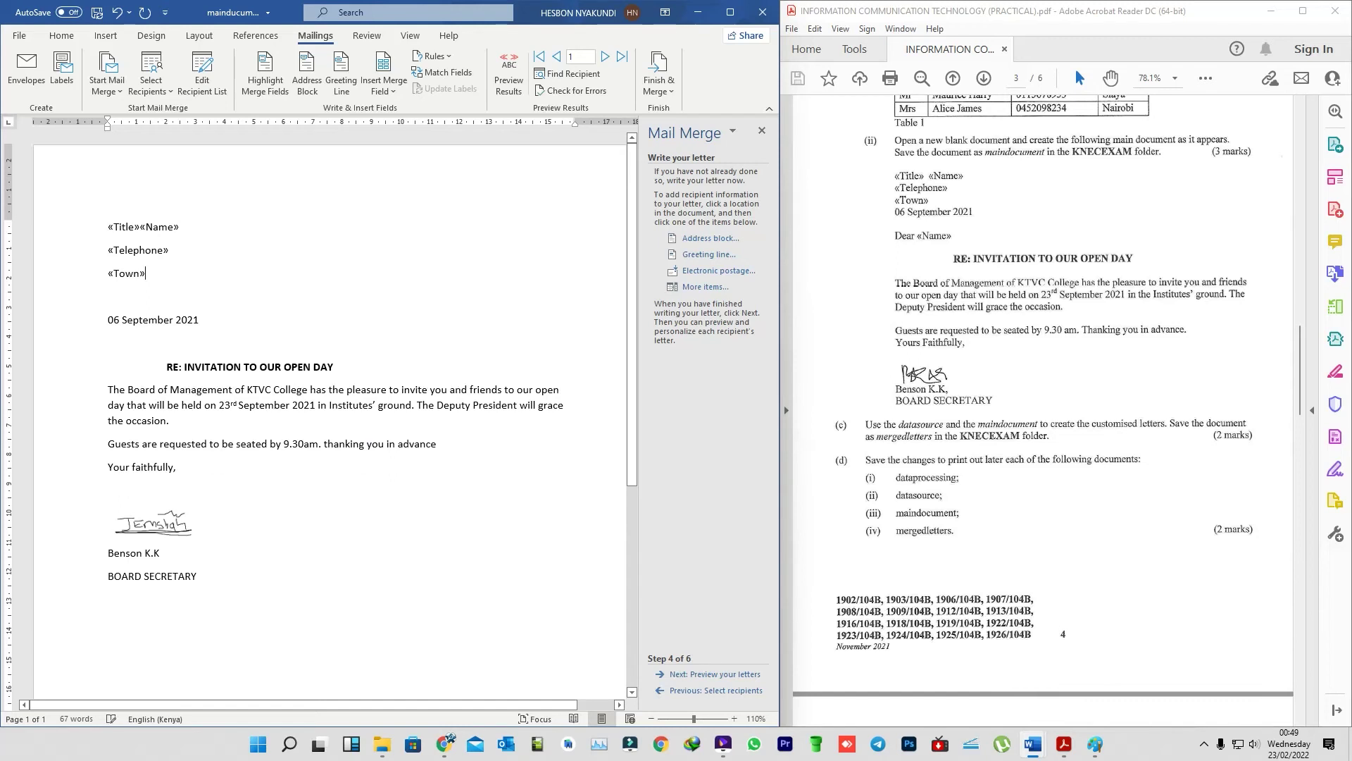
key("Delete")
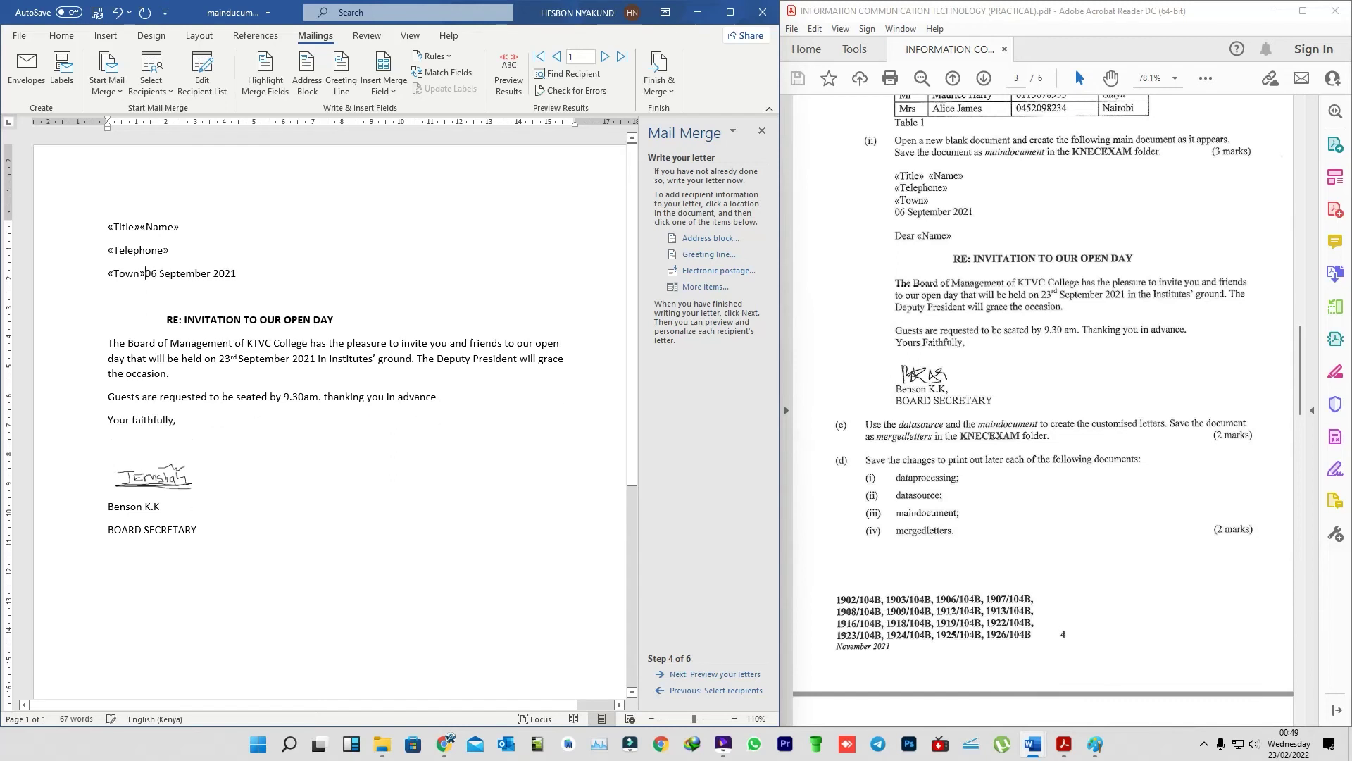
key("Return")
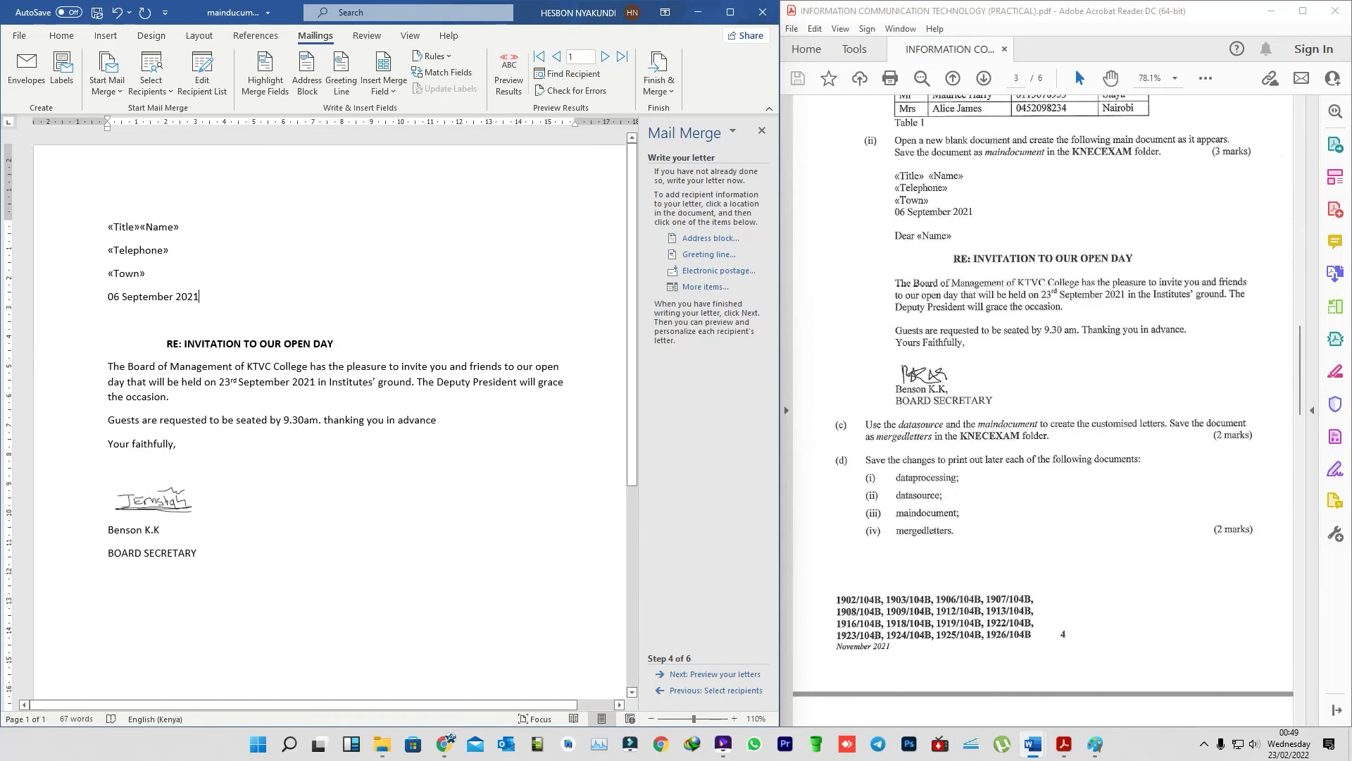
key("Return")
key("Return")
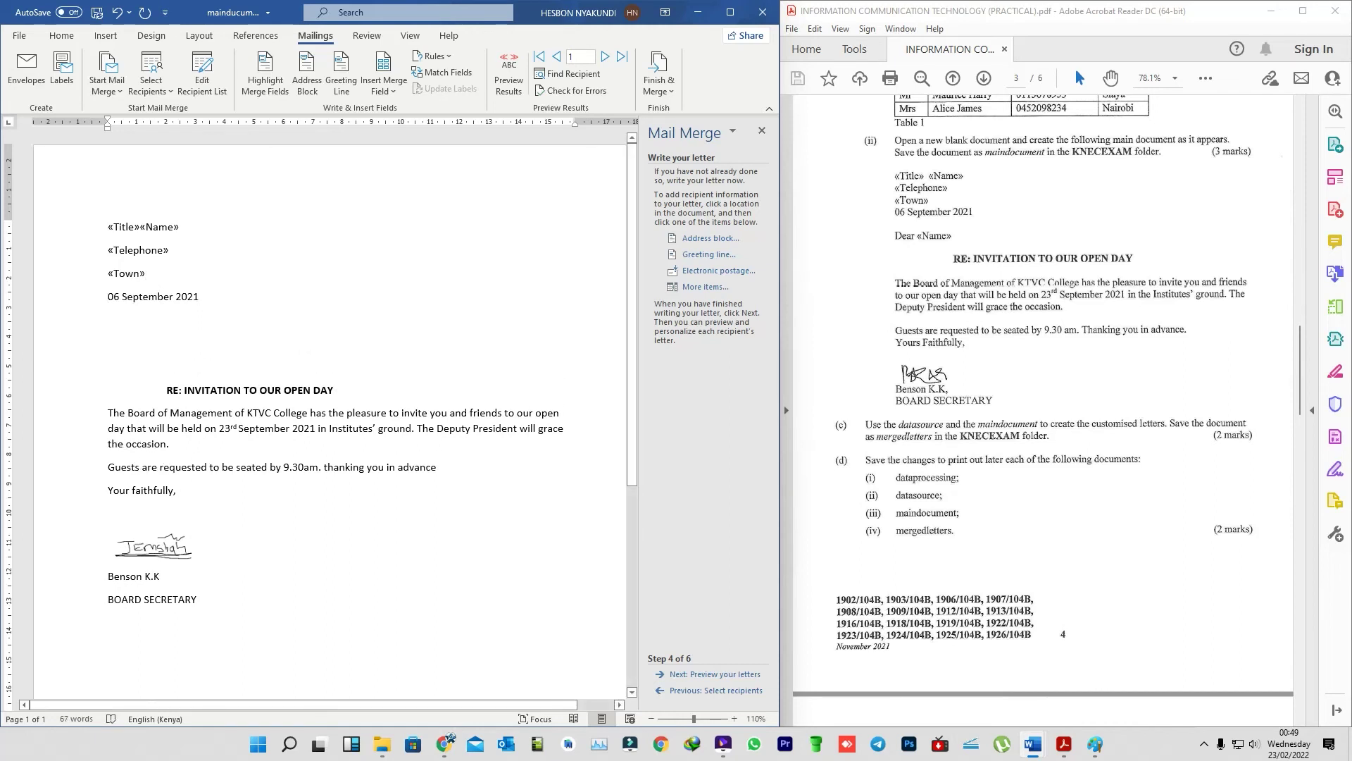
- Add a 'Dear «Name»' salutation and preview the letter with the first recipient's data
type("Dear")
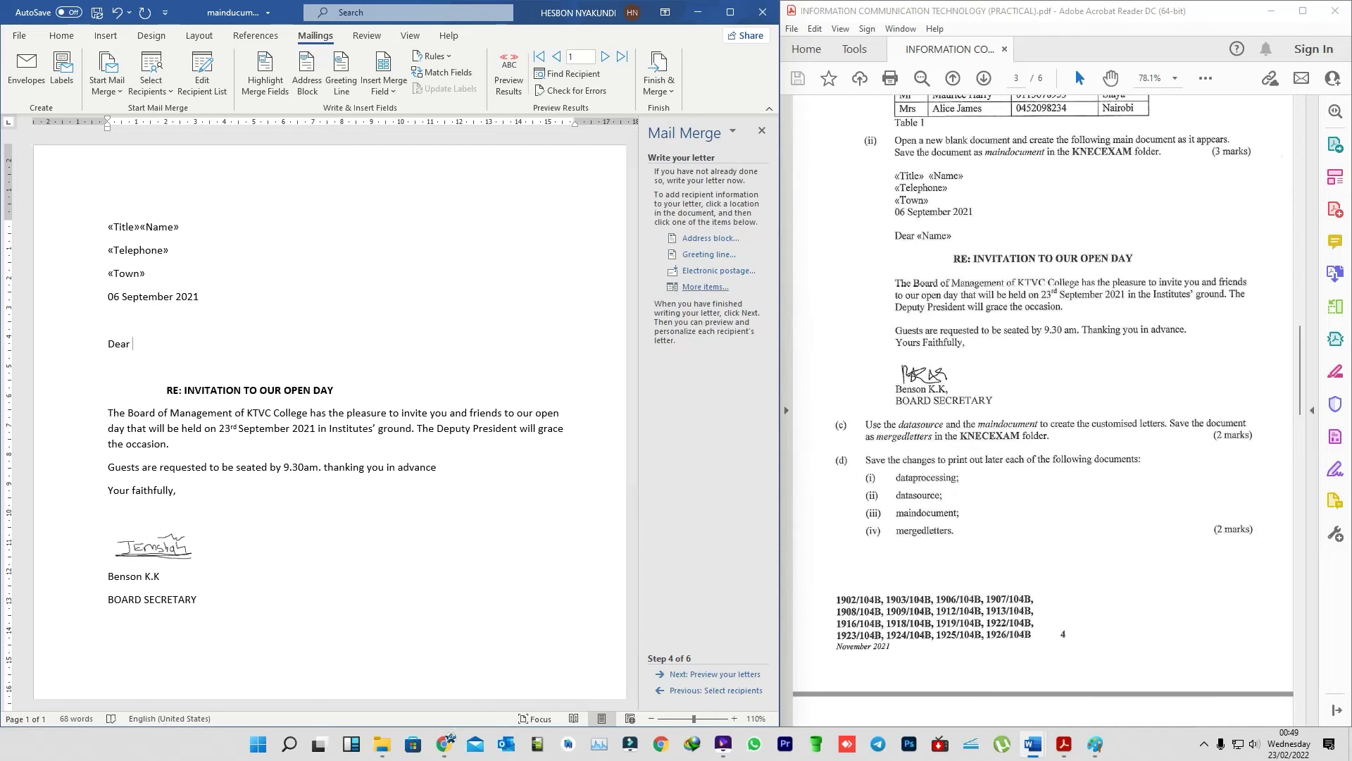
key("alt+shift+f")
key("Down")
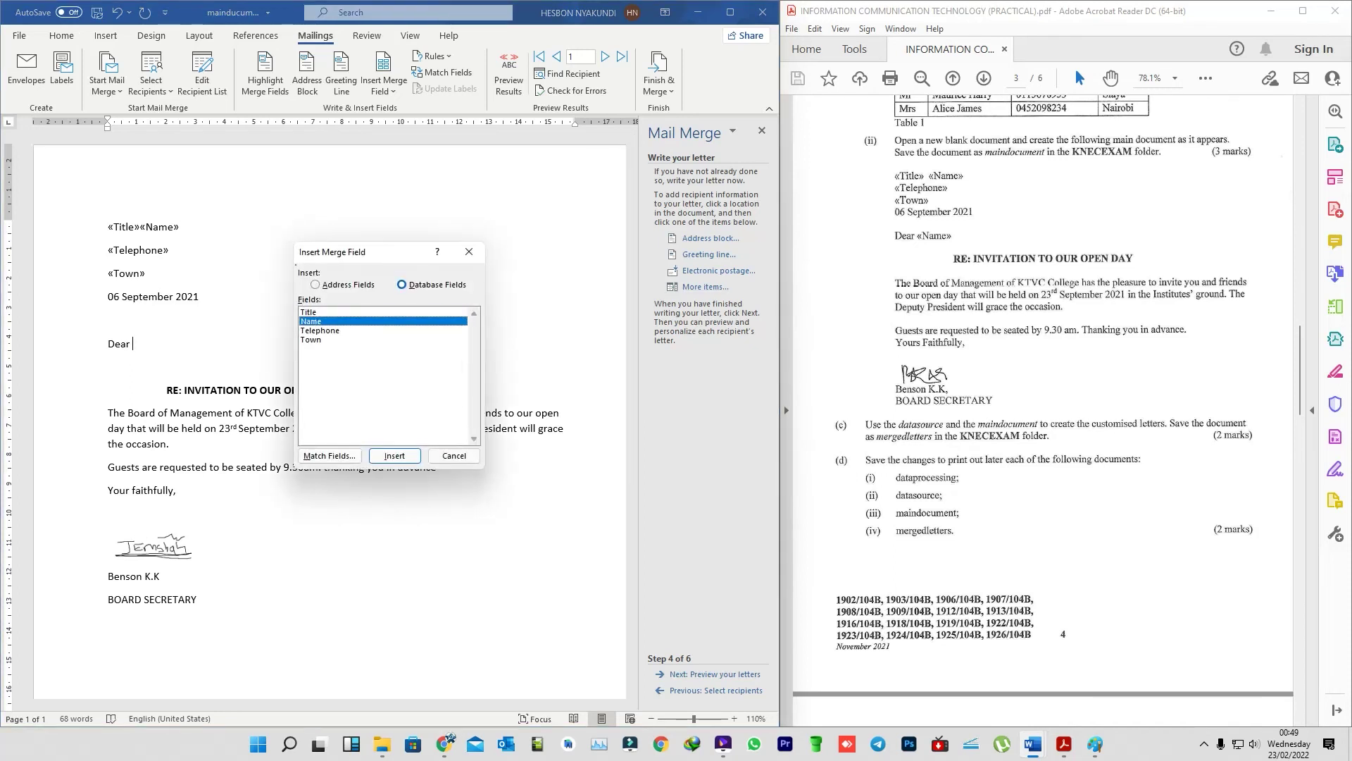
left_click(386, 457)
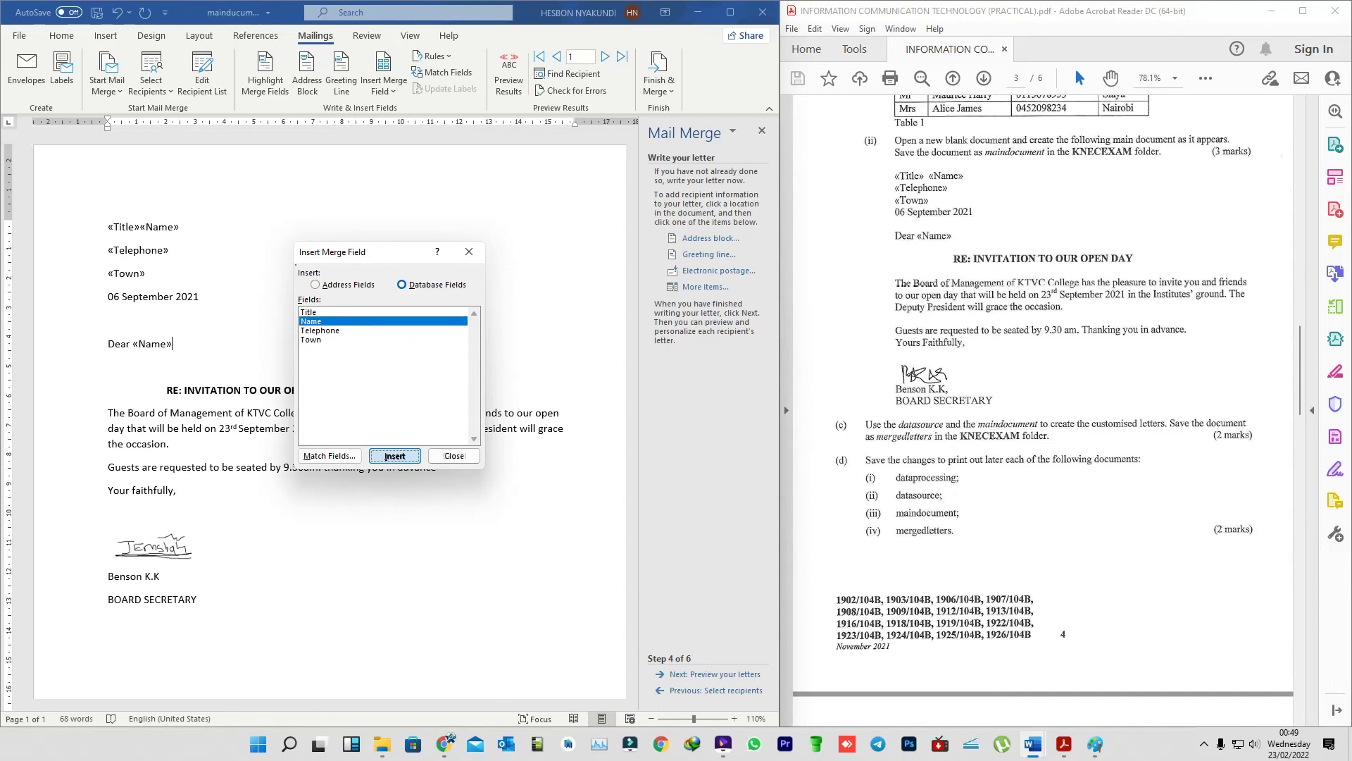
left_click(453, 455)
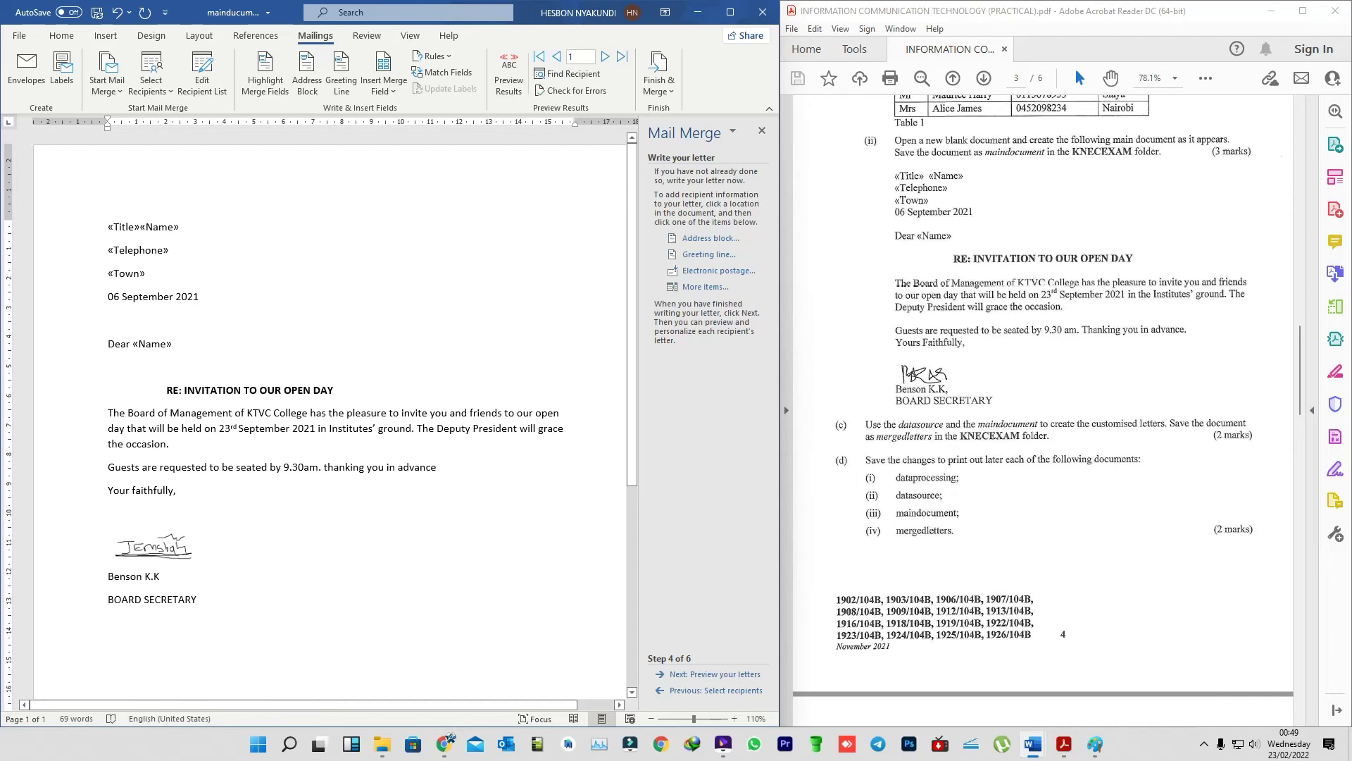
scroll(331, 408, "down", 7)
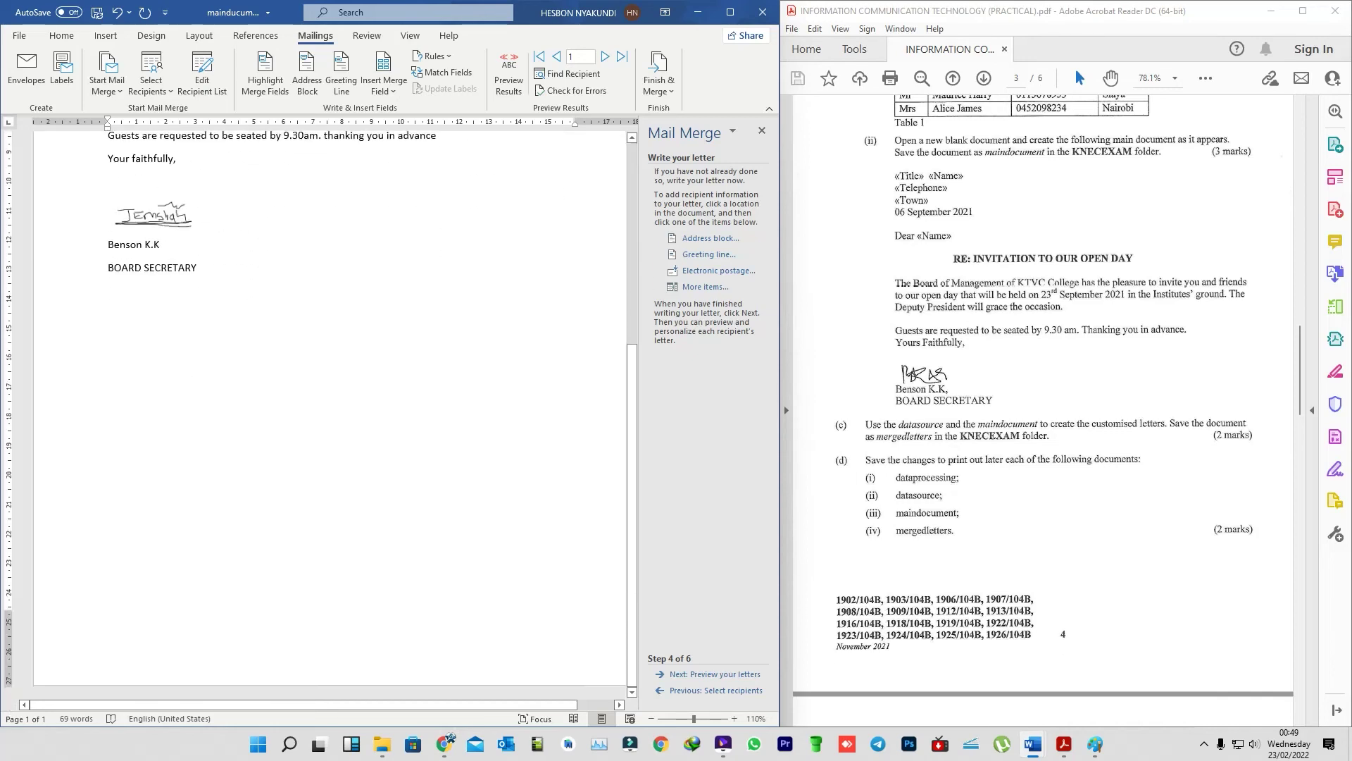
scroll(331, 408, "up", 7)
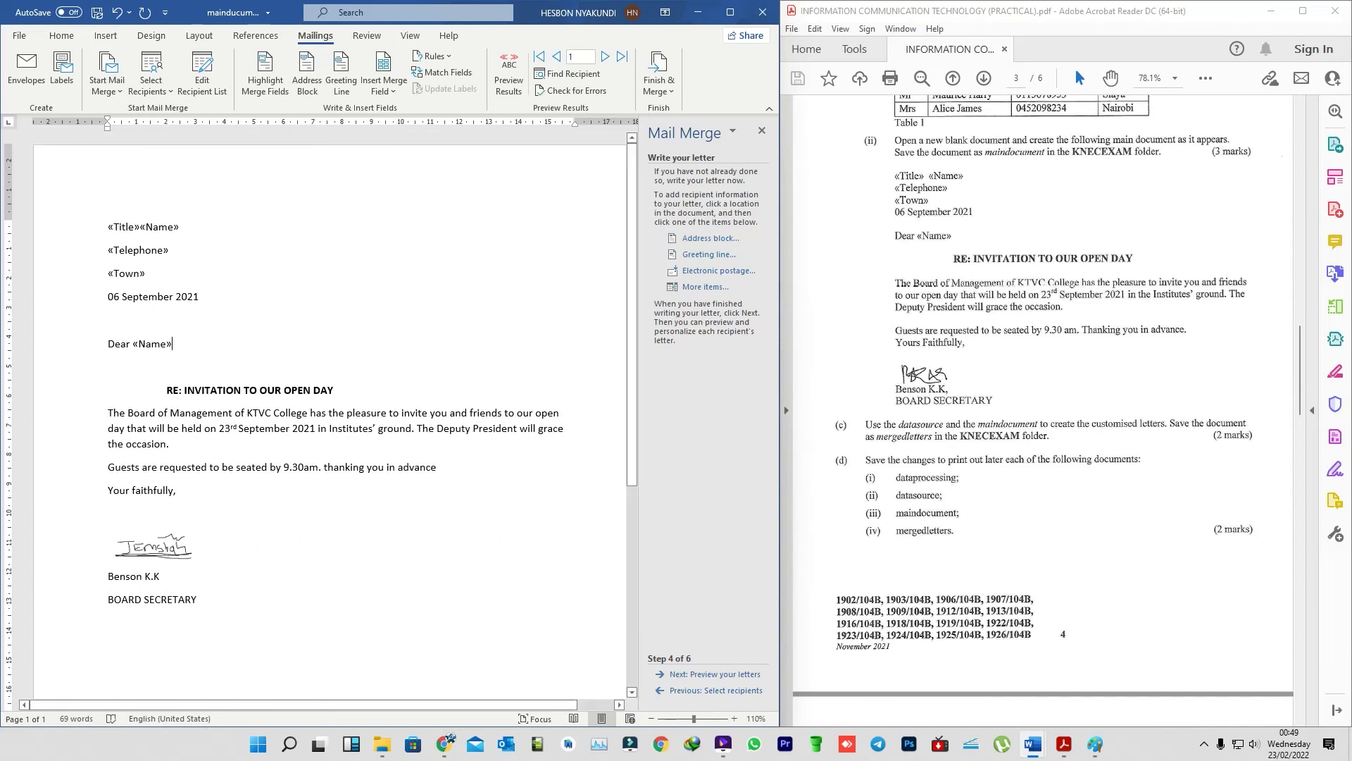
left_click(715, 675)
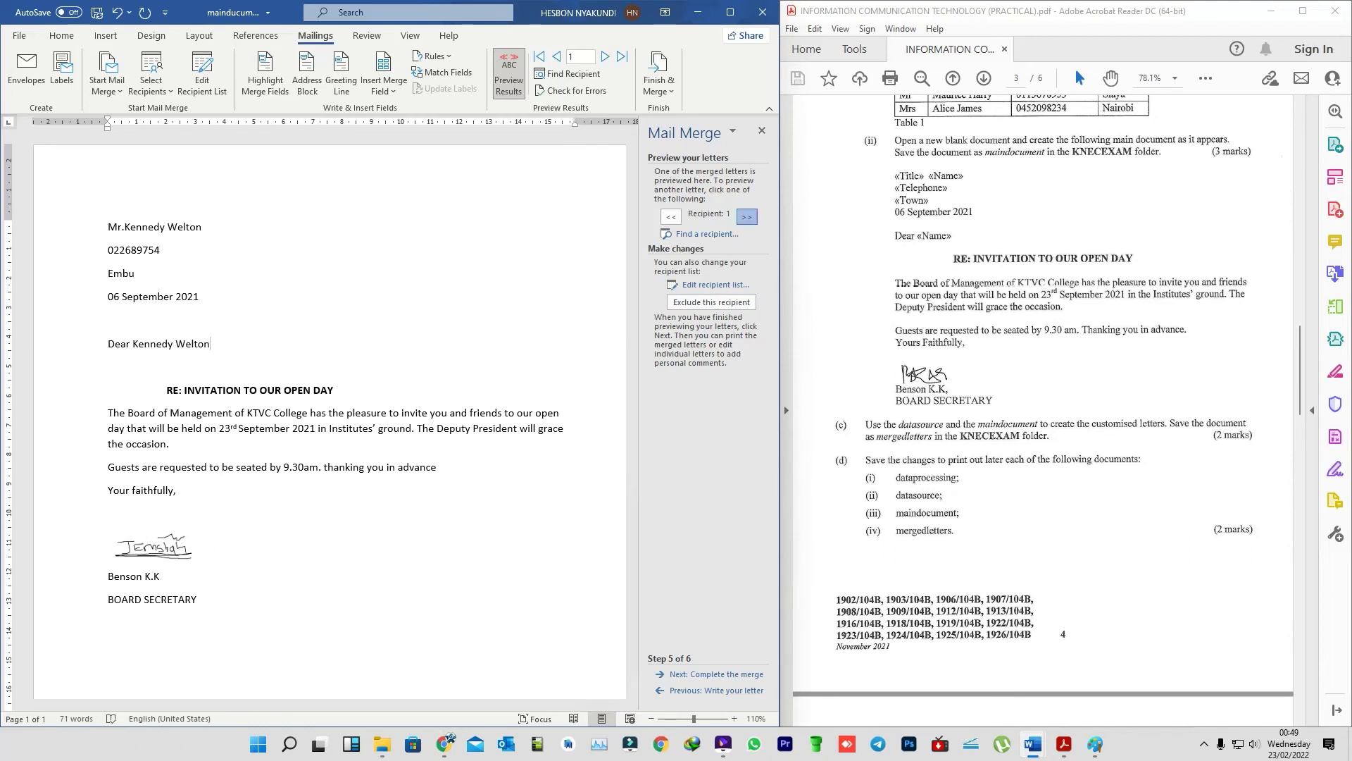
- Return to Write your letter and put a space between «Title» and «Name»
left_click(746, 217)
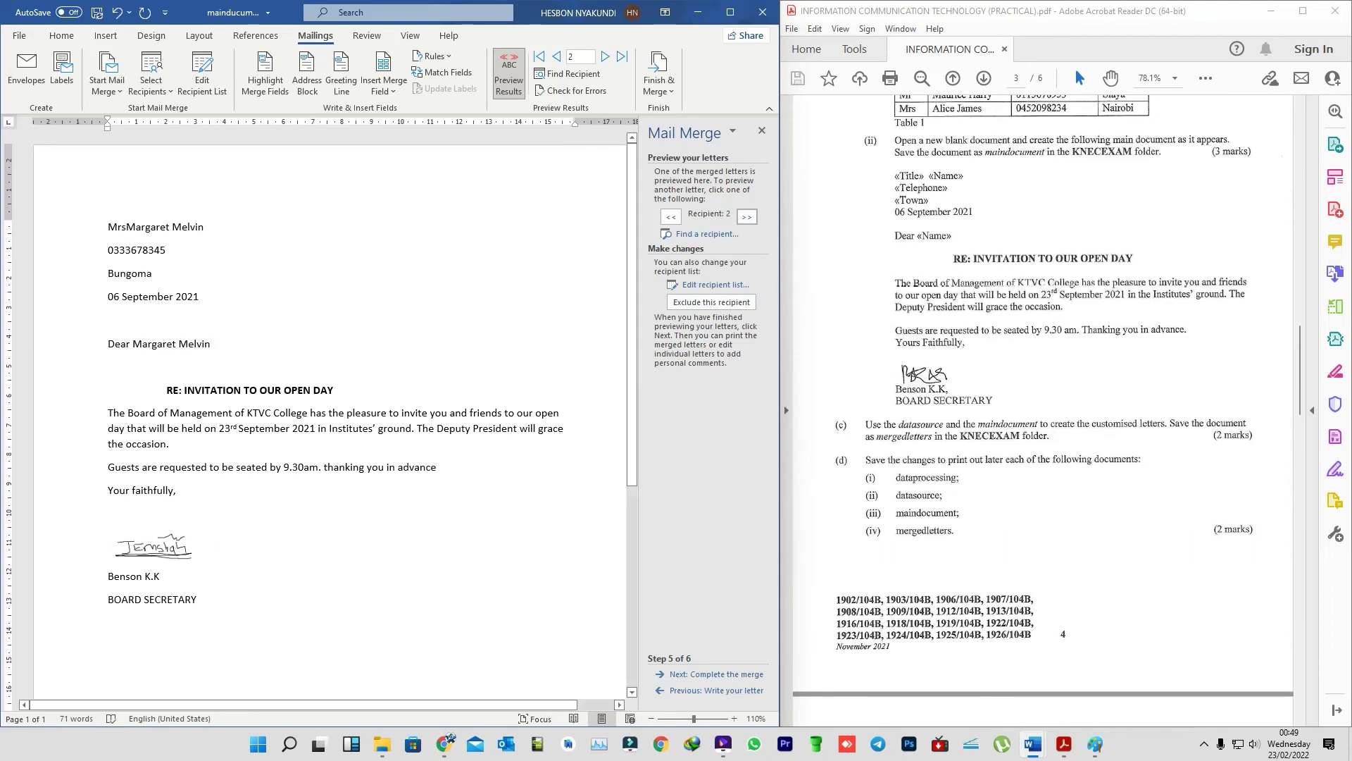
left_click(116, 226)
left_click(126, 226)
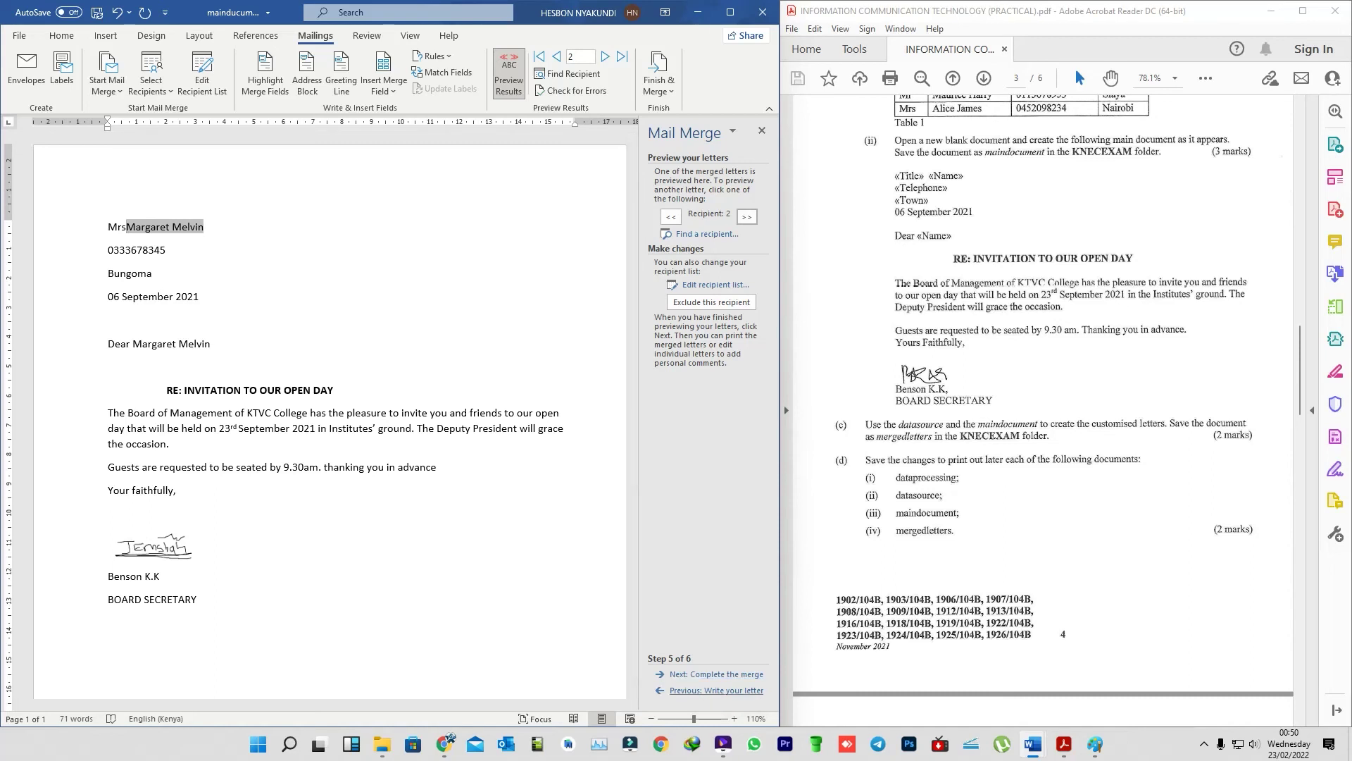
left_click(704, 690)
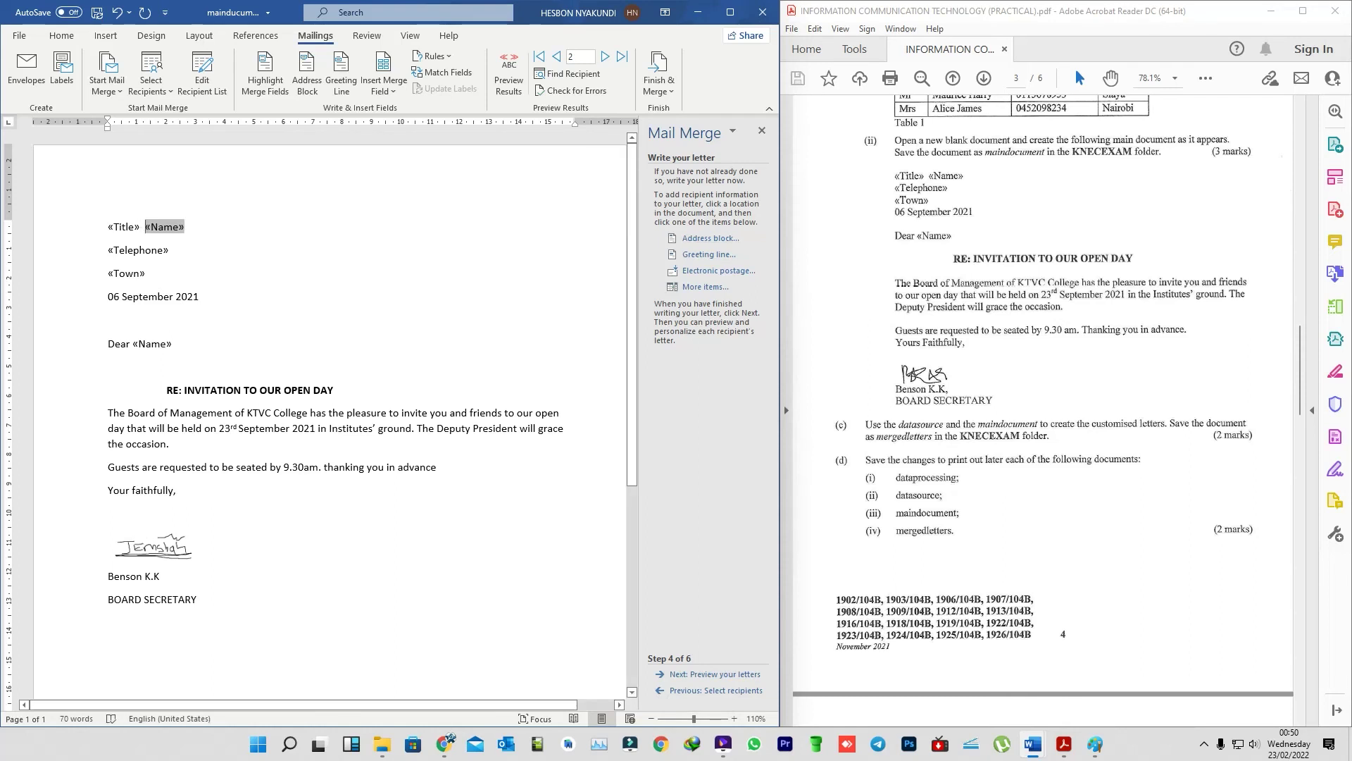
left_click(132, 343)
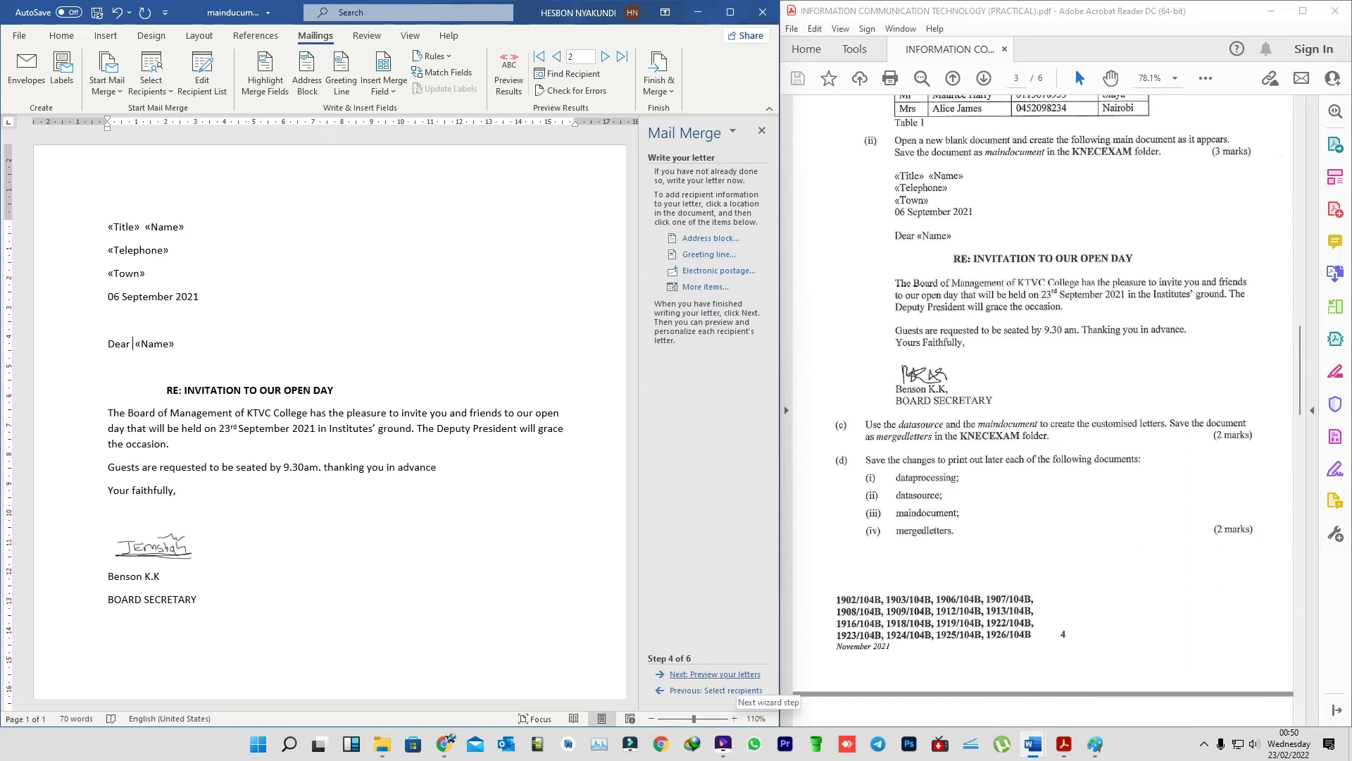
- Preview again, page through to recipient 5, and advance to Complete the merge
left_click(732, 675)
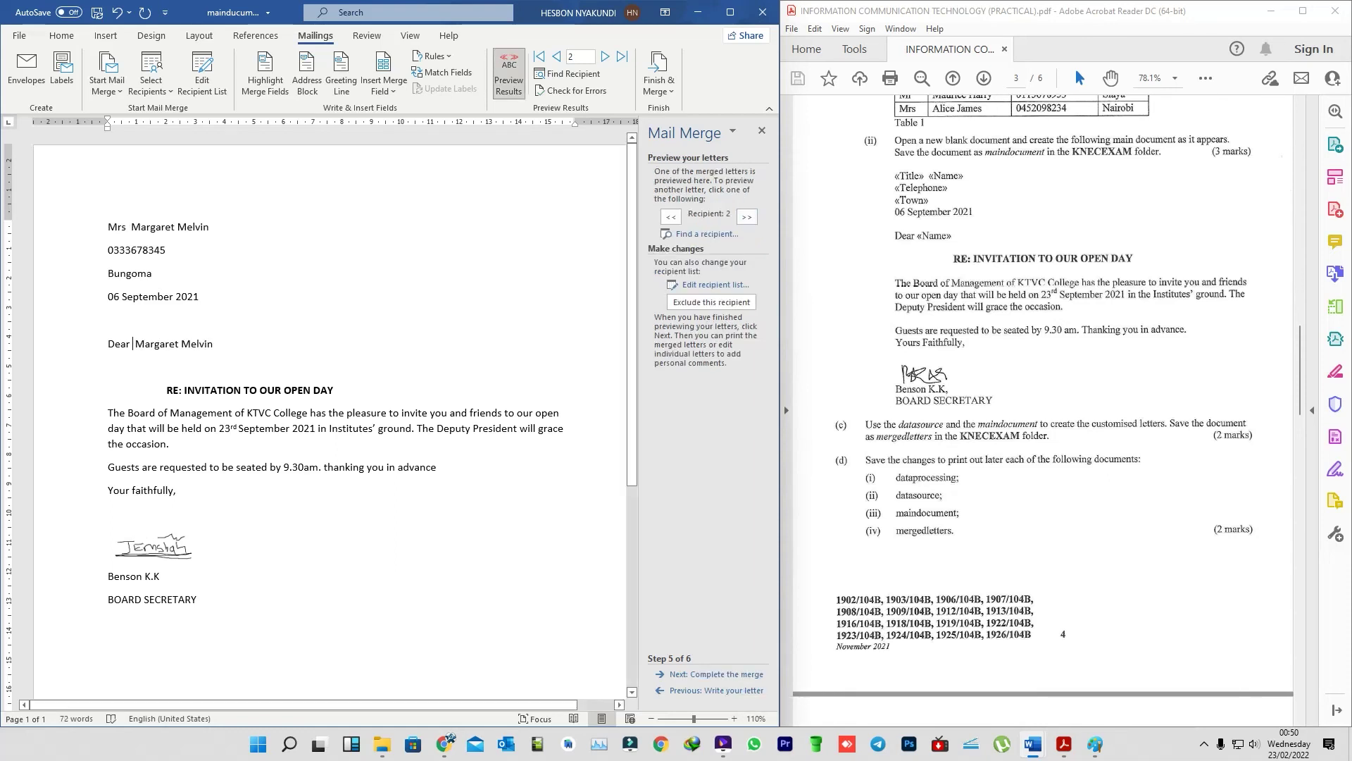
left_click(747, 216)
left_click(747, 217)
left_click(746, 216)
left_click(747, 217)
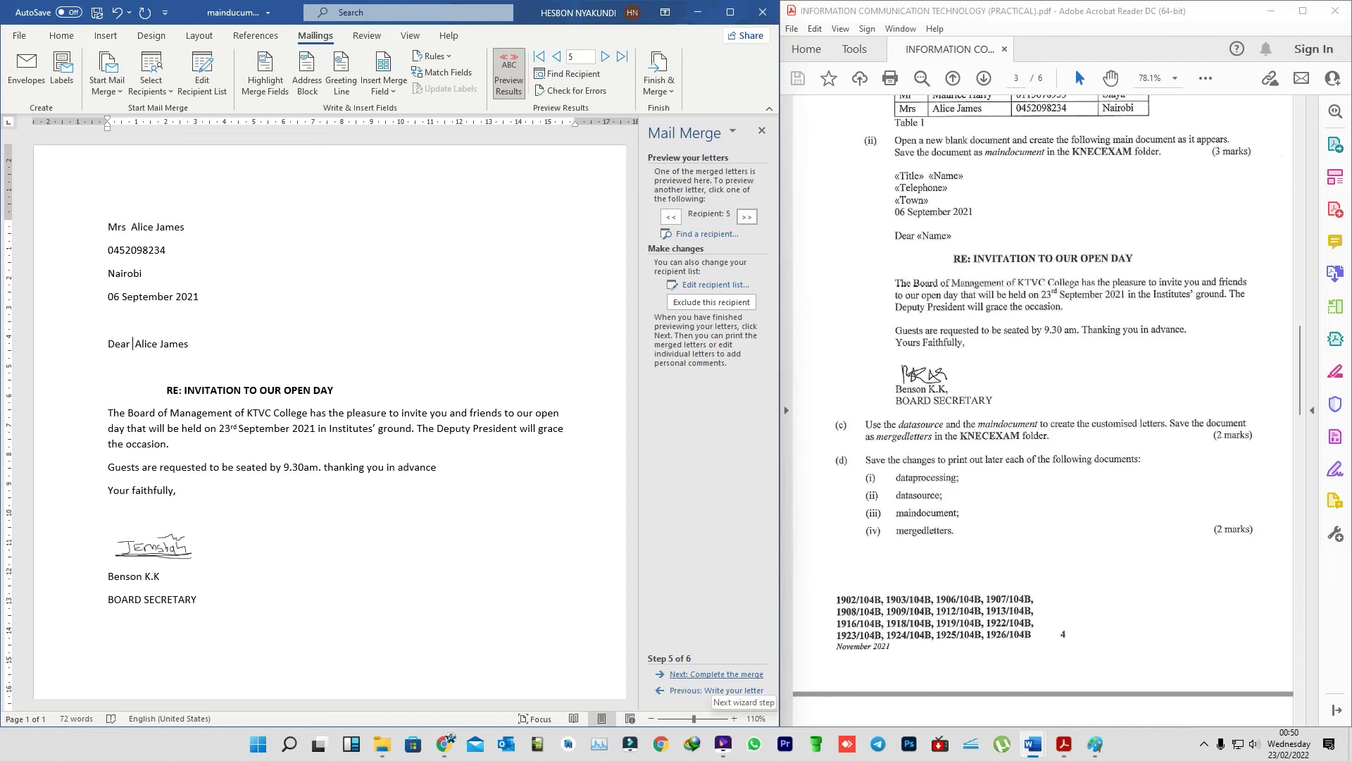
left_click(717, 674)
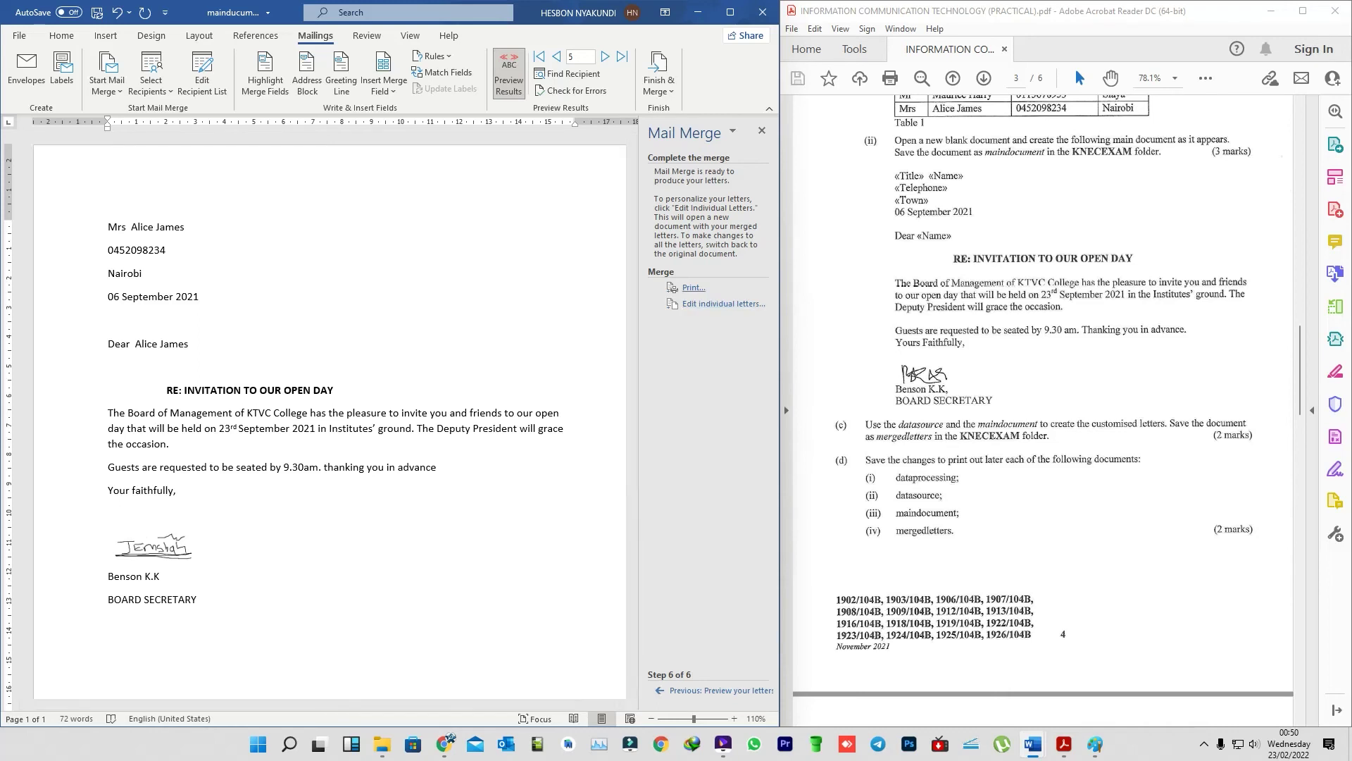
left_click(694, 287)
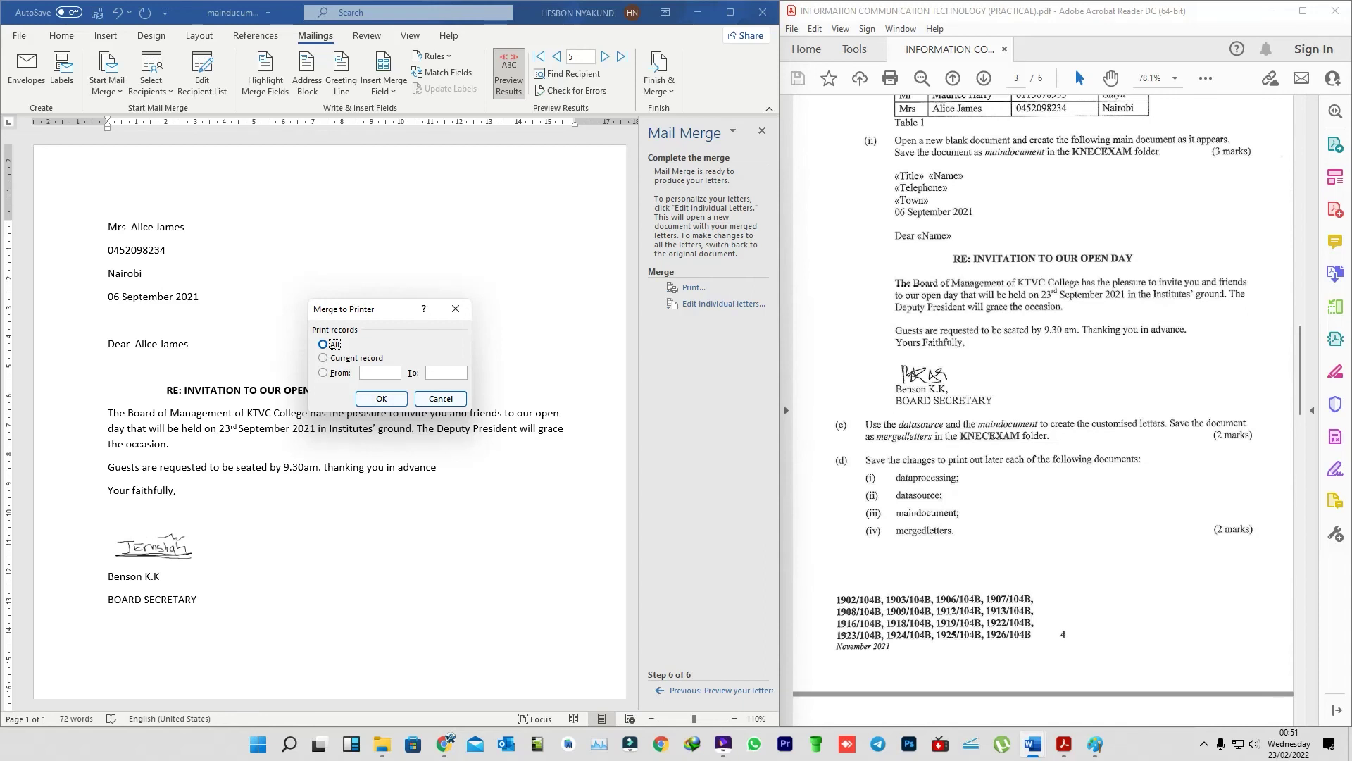
key("Escape")
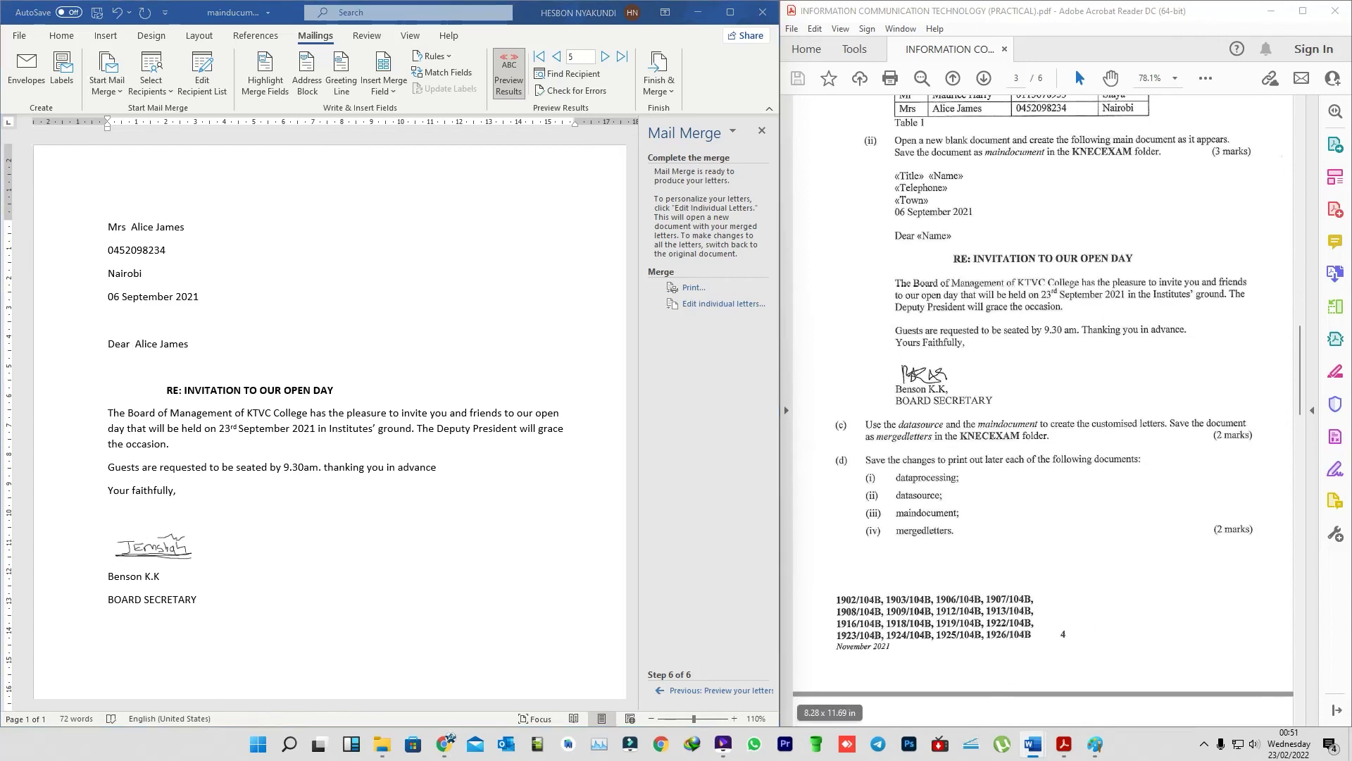
- Open Save As for the merged document on This PC, browsing to the Desktop
key("alt")
key("f")
key("Up")
key("Up")
key("Up")
key("Up")
key("Up")
key("Up")
key("Up")
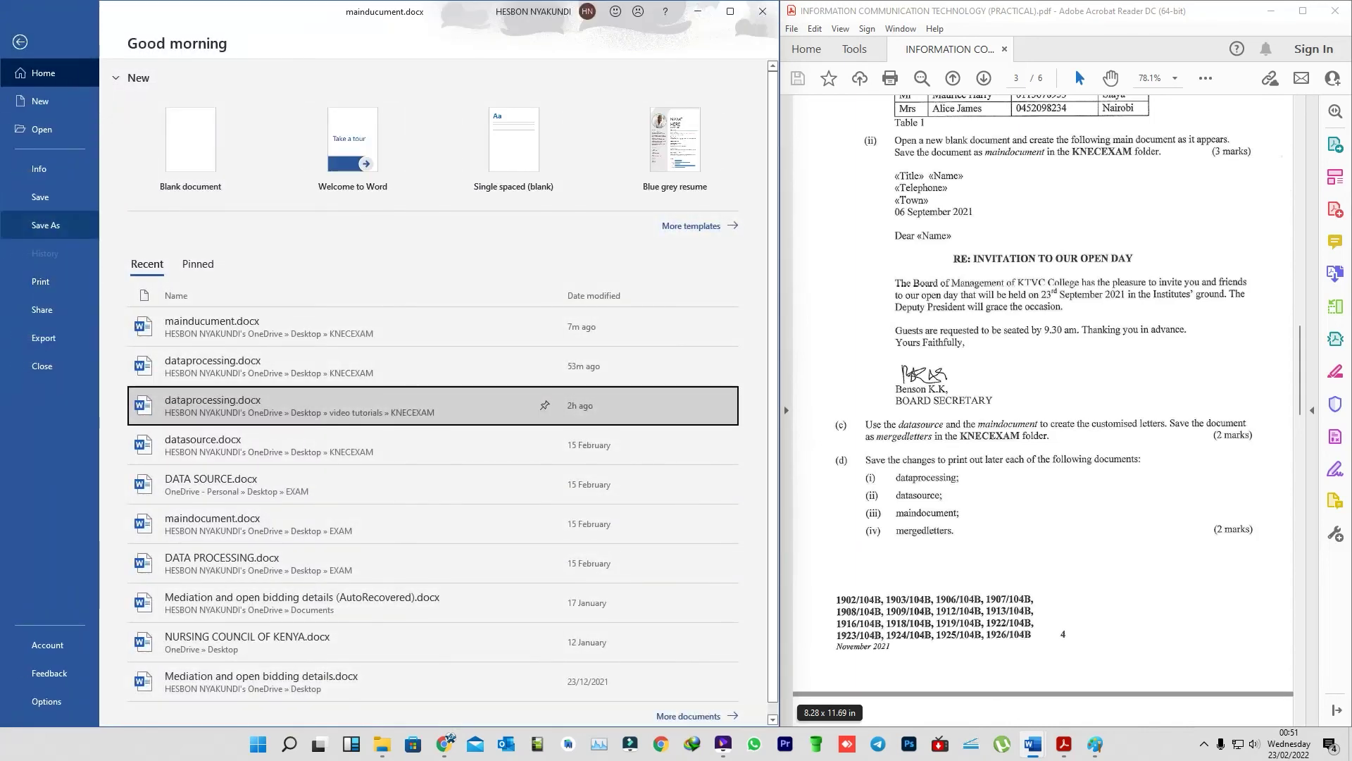
key("Return")
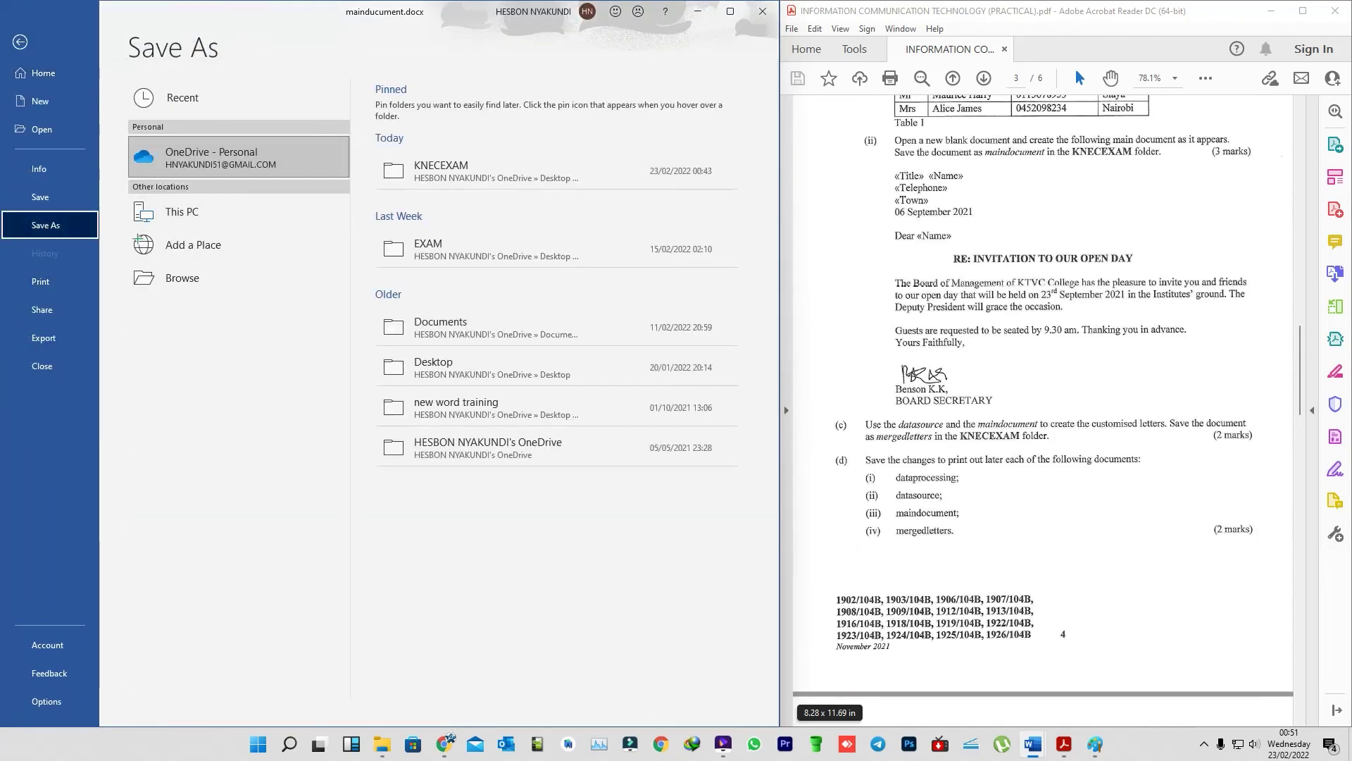
key("Up")
key("Down")
key("Down")
key("Left")
key("Down")
key("Up")
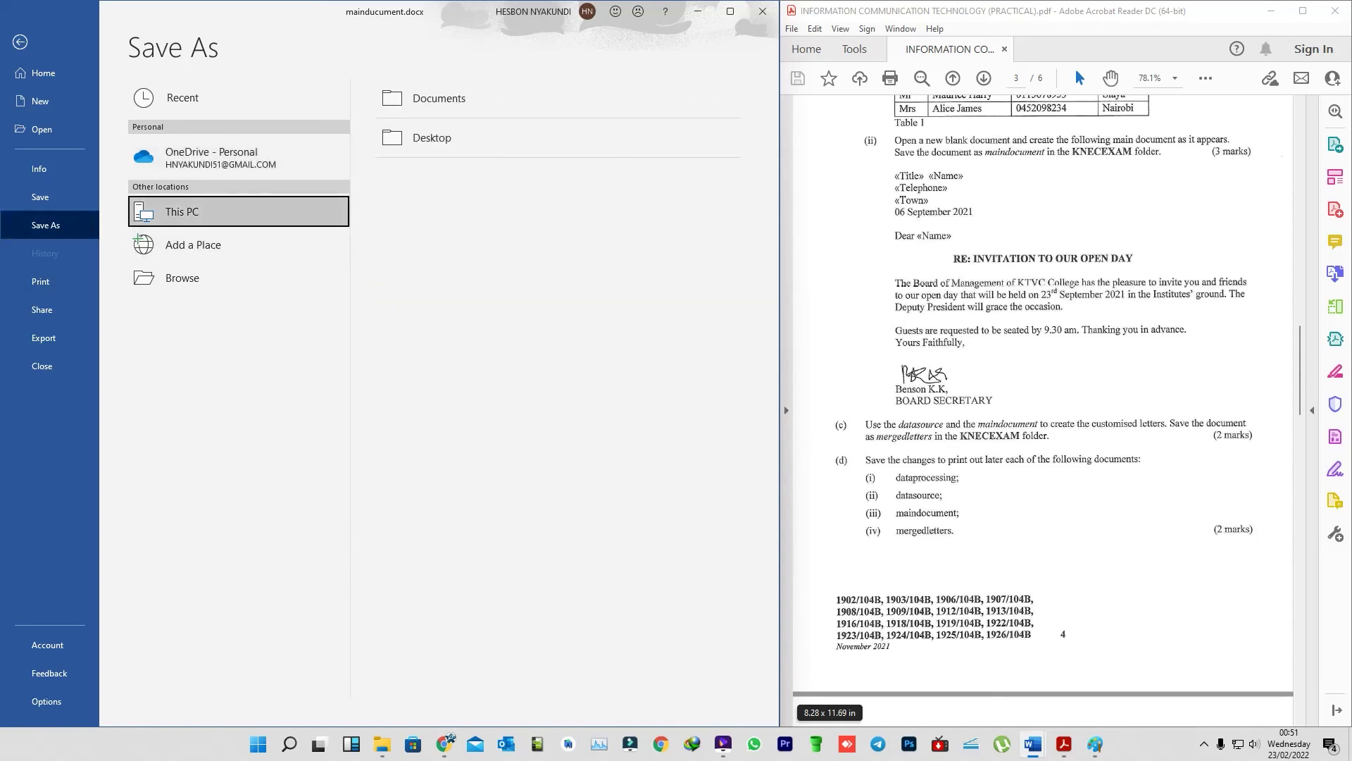
key("Right")
key("Down")
key("Return")
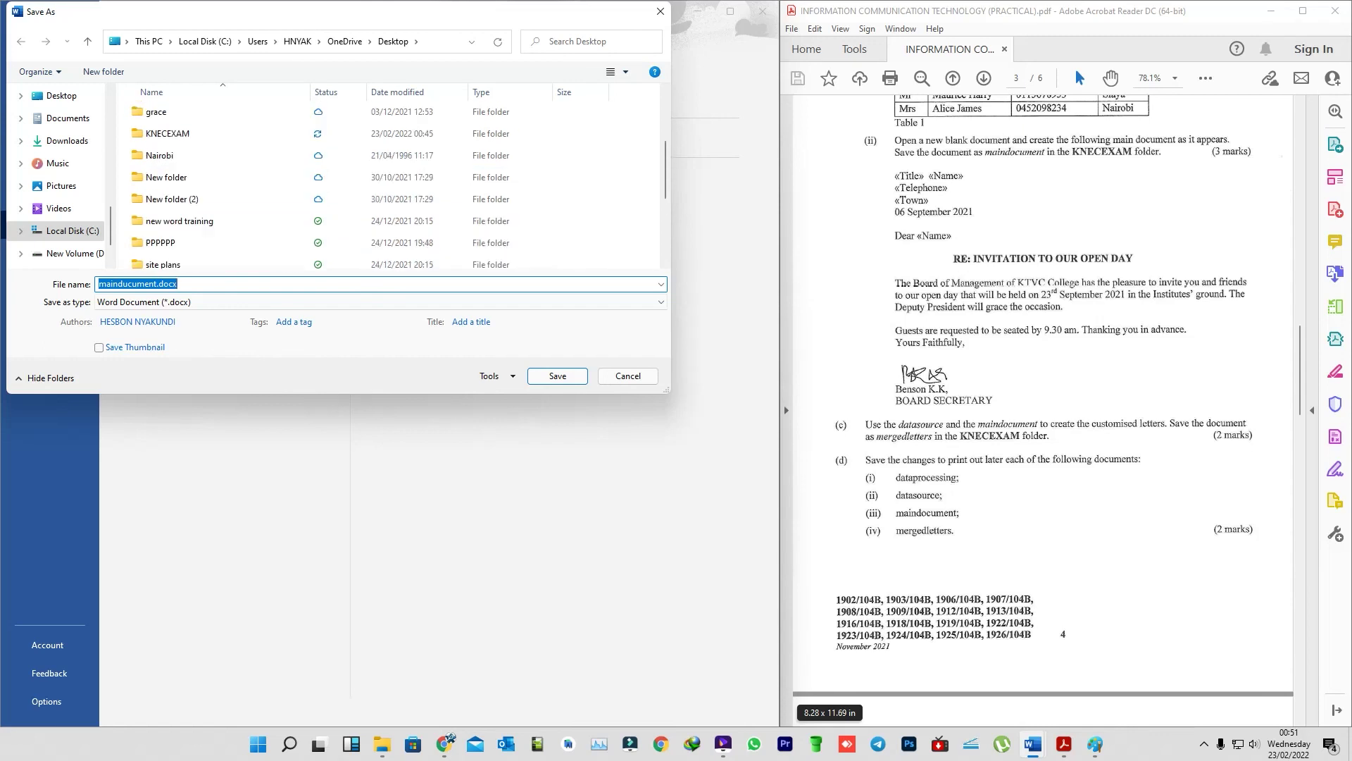
- Save the merged document as 'mergedletters' inside the KNECEXAM folder
key("Up")
key("Up")
key("Up")
key("Up")
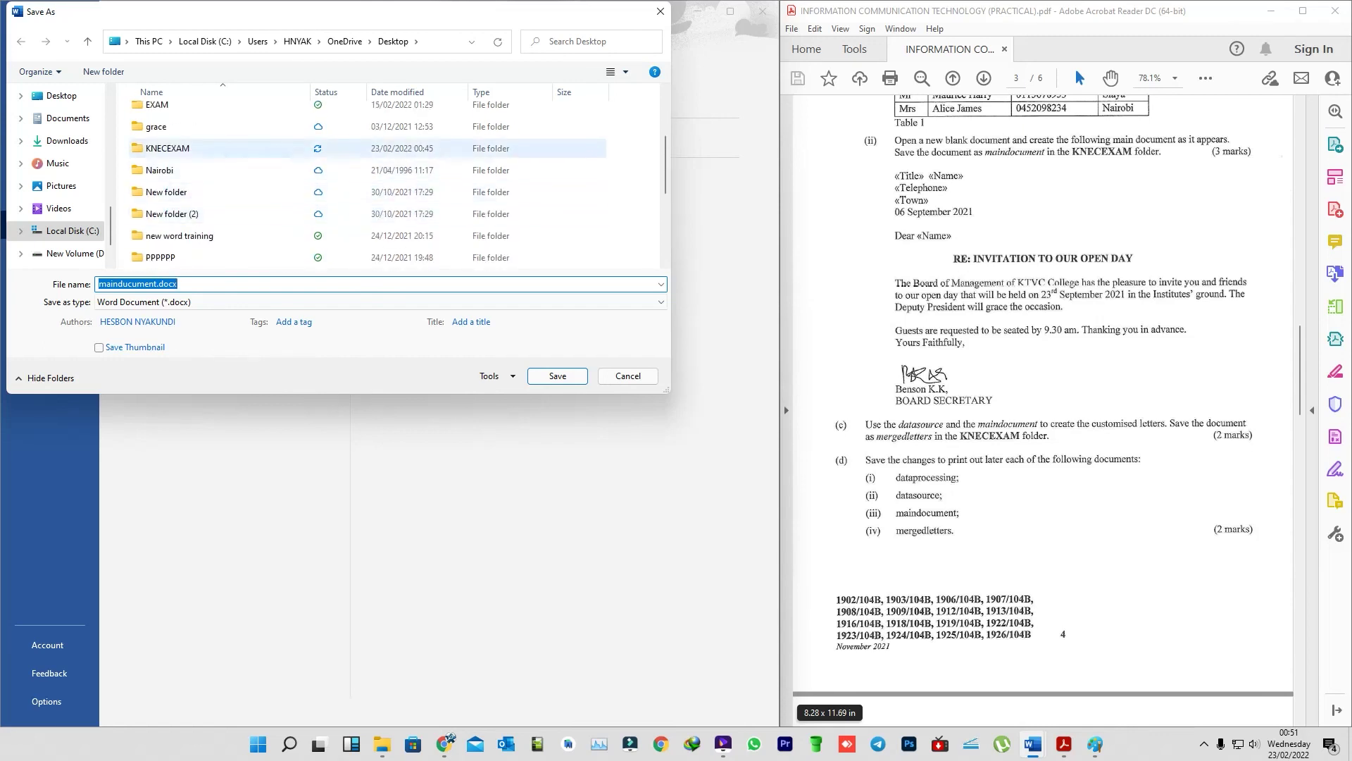
key("shift+Tab")
key("Return")
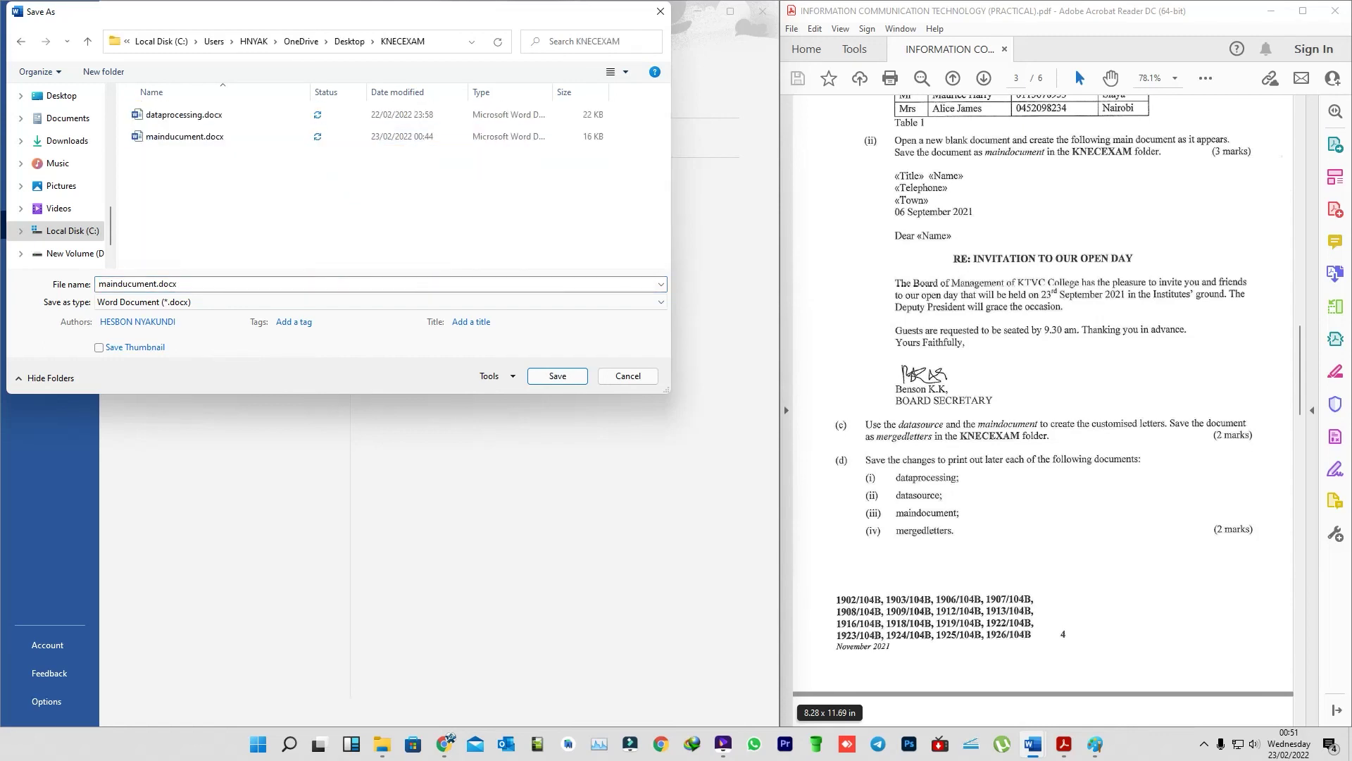
key("Tab")
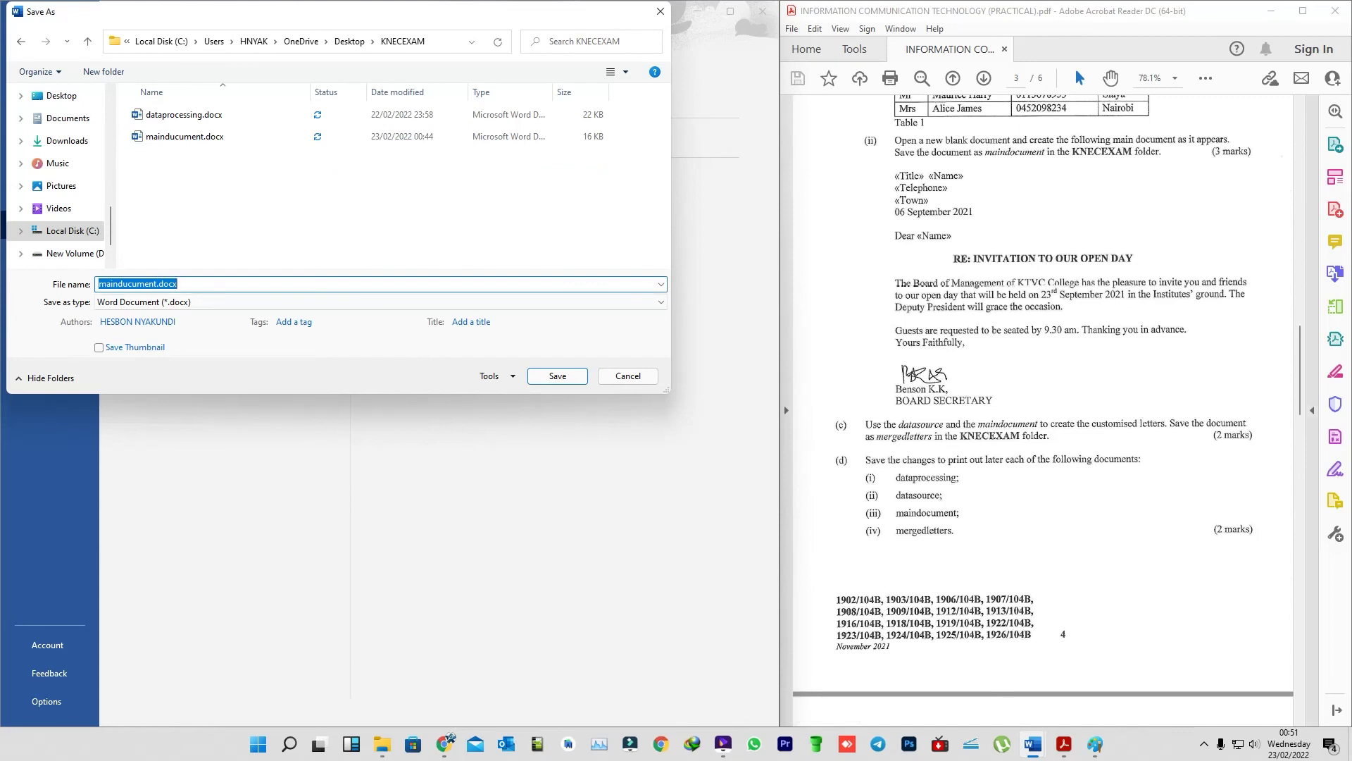
type("mae\\\\")
key("BackSpace")
key("BackSpace")
key("BackSpace")
type("ergedletters")
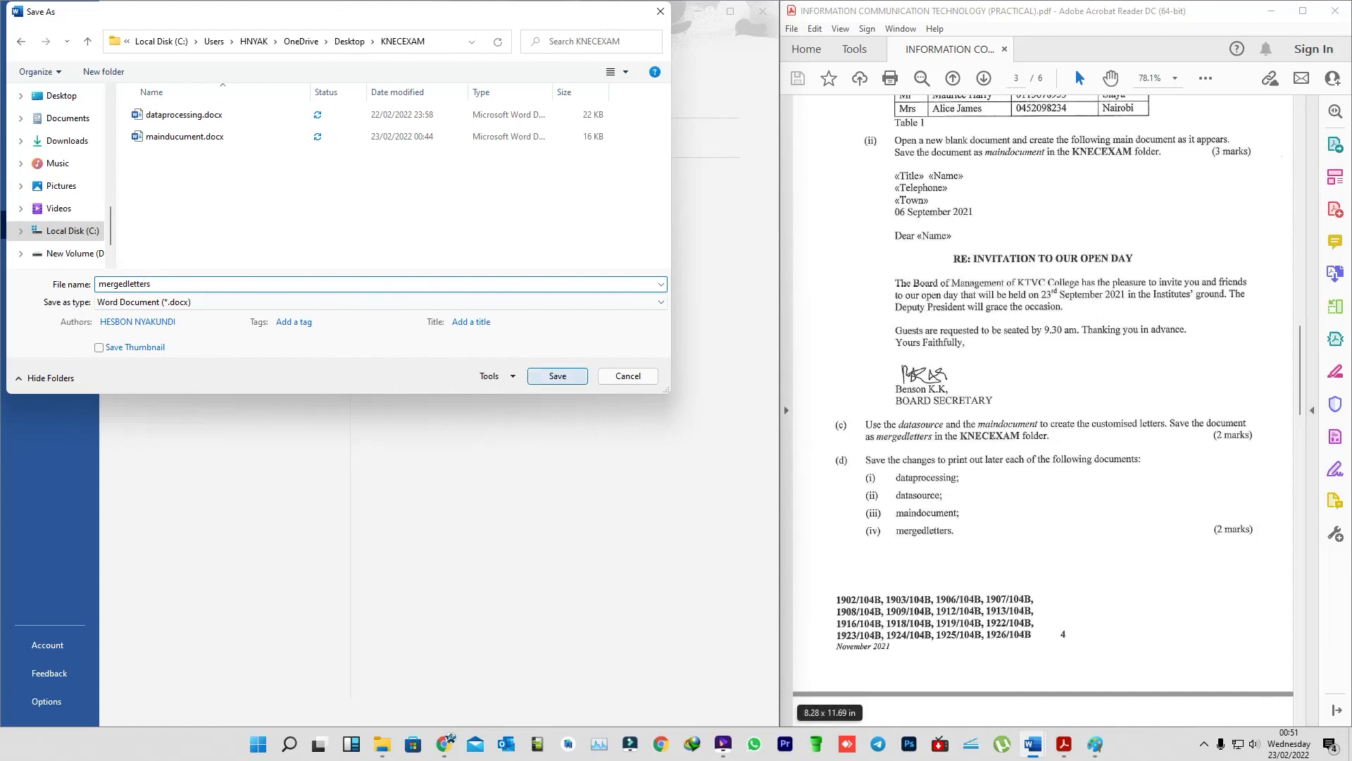
key("alt+Tab")
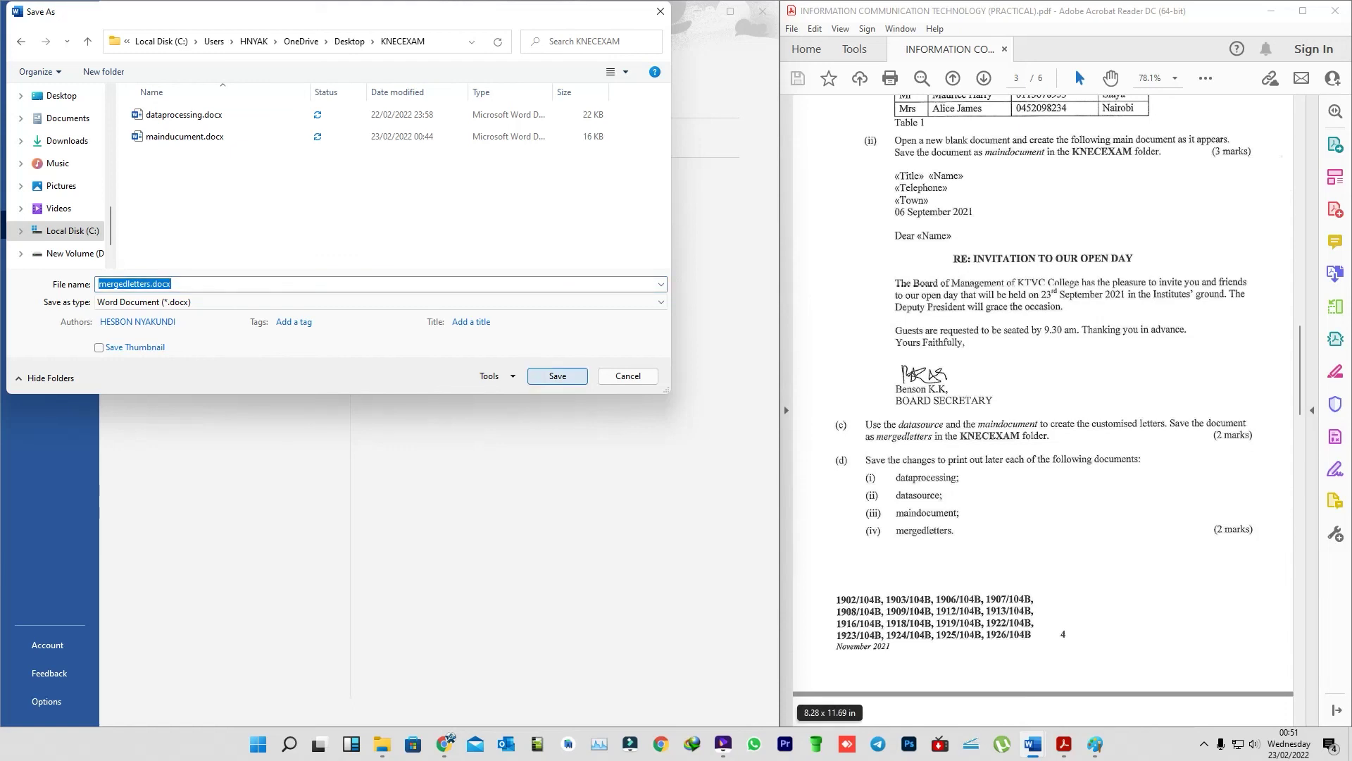
key("Return")
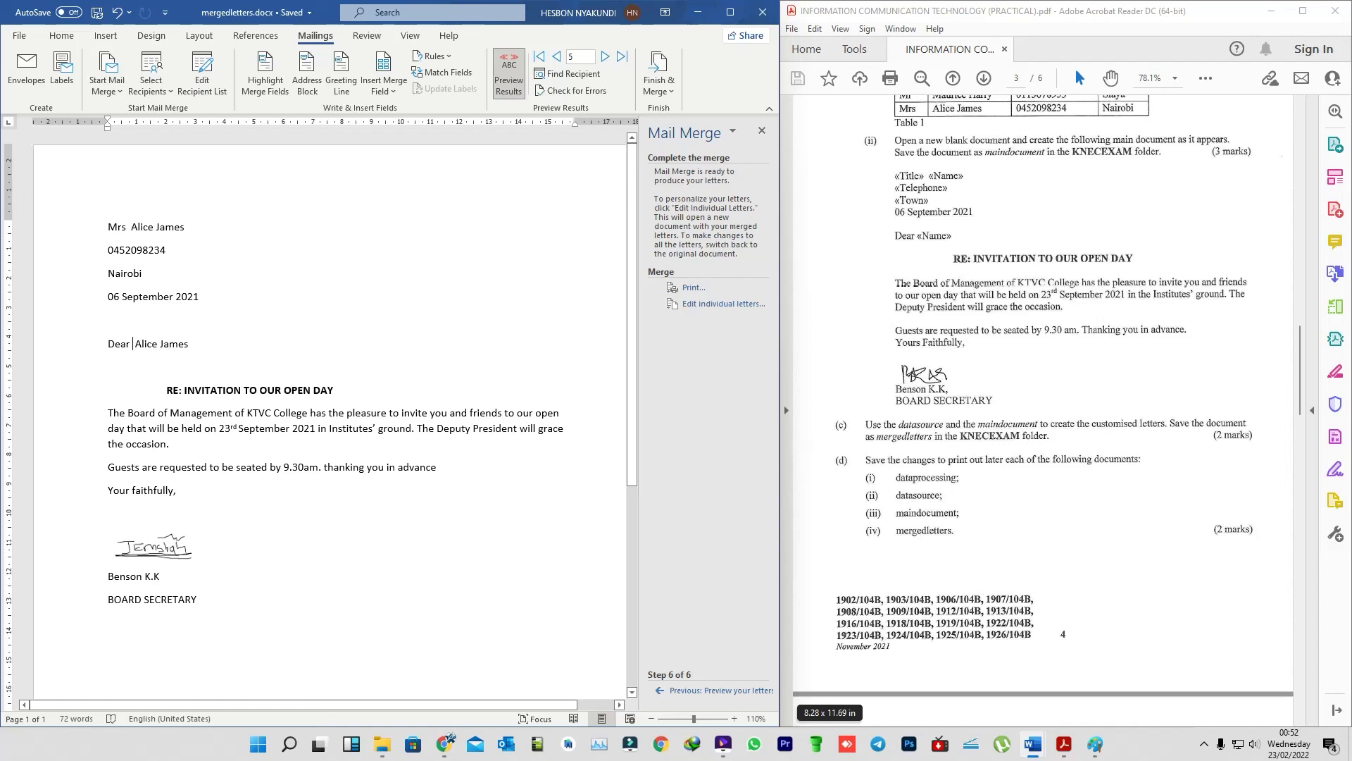
- Minimize Word and open the KNECEXAM folder from the desktop, moving its window up-left
mouse_move(382, 744)
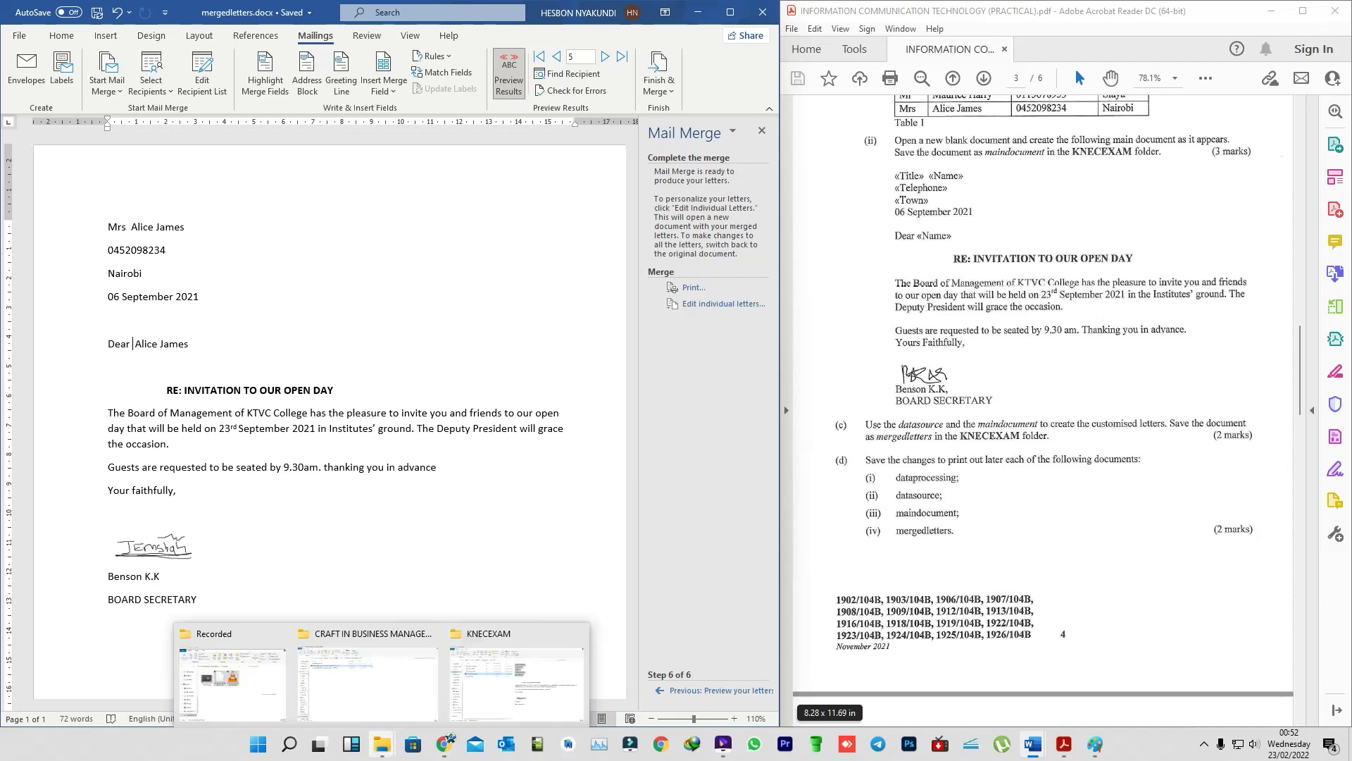
left_click(697, 12)
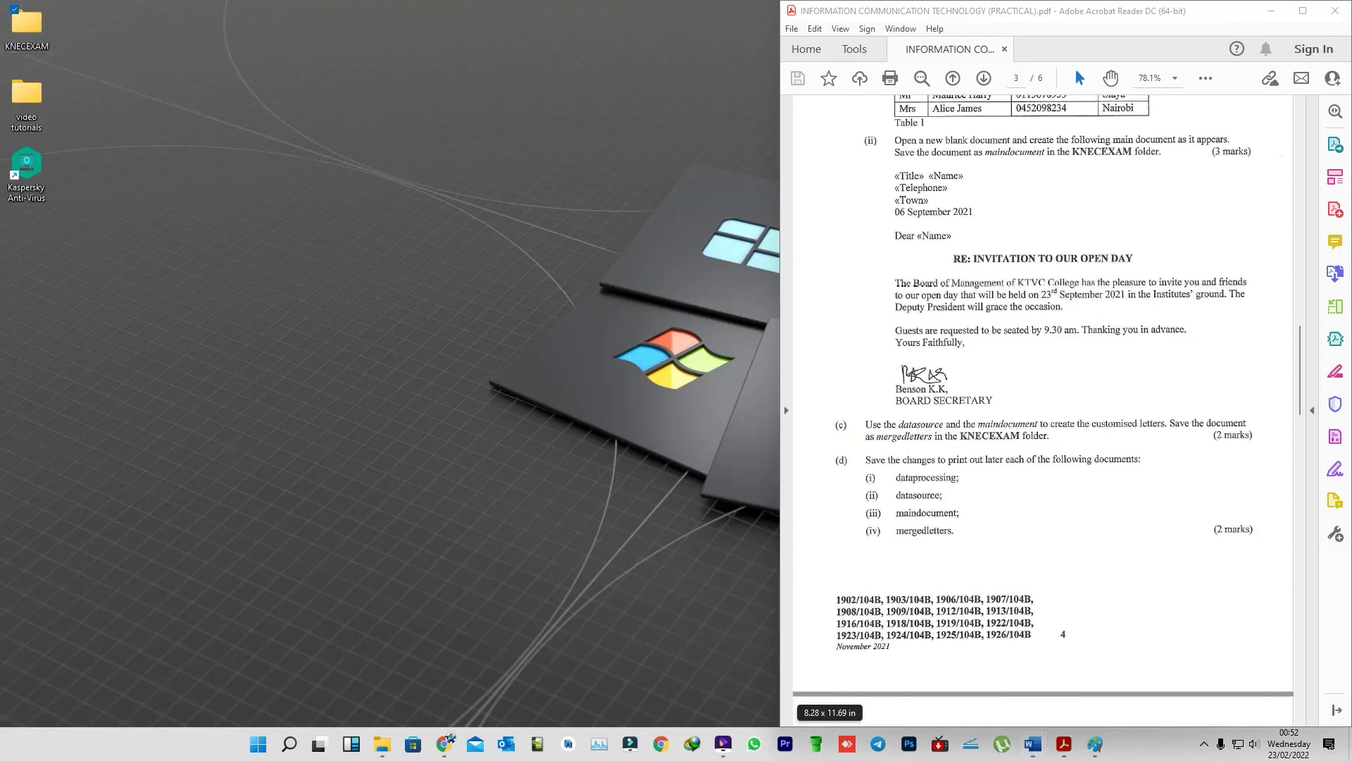
double_click(27, 28)
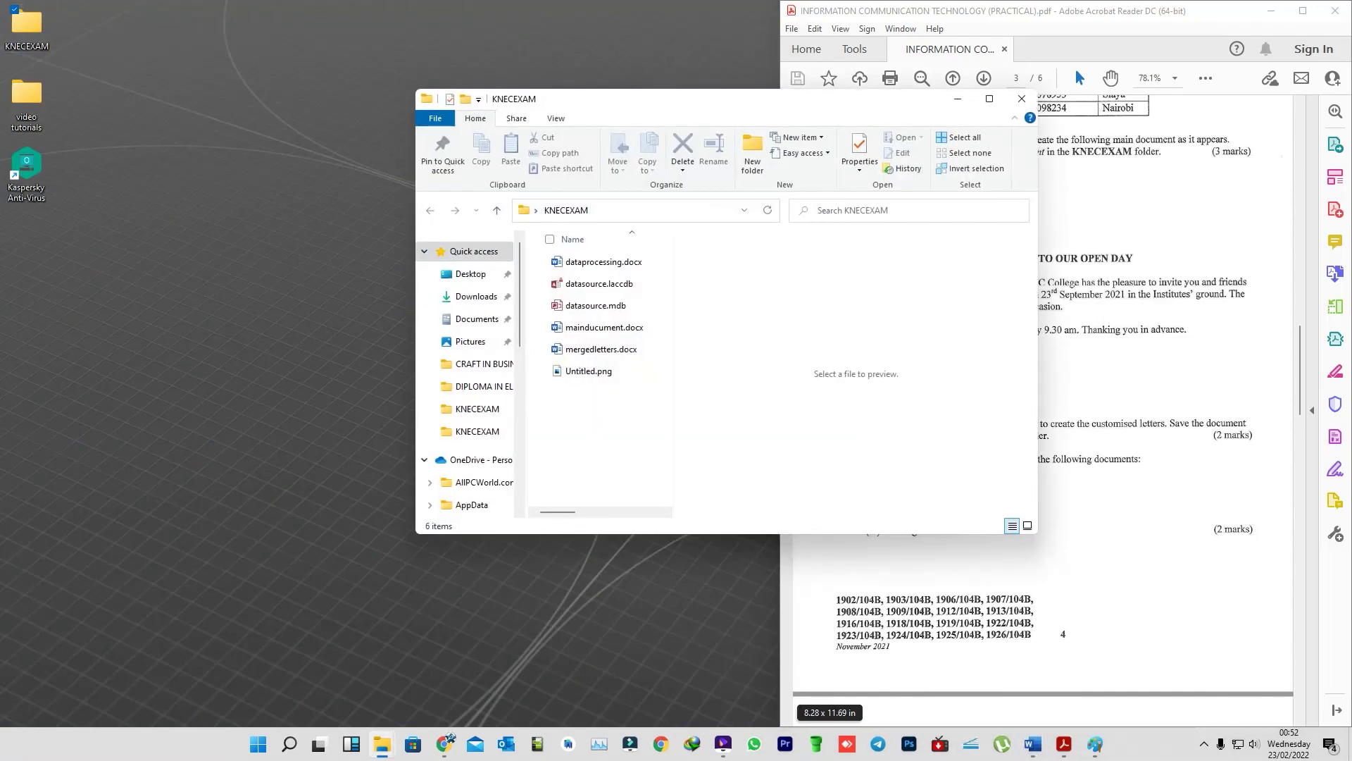
left_click_drag(704, 99, 389, 60)
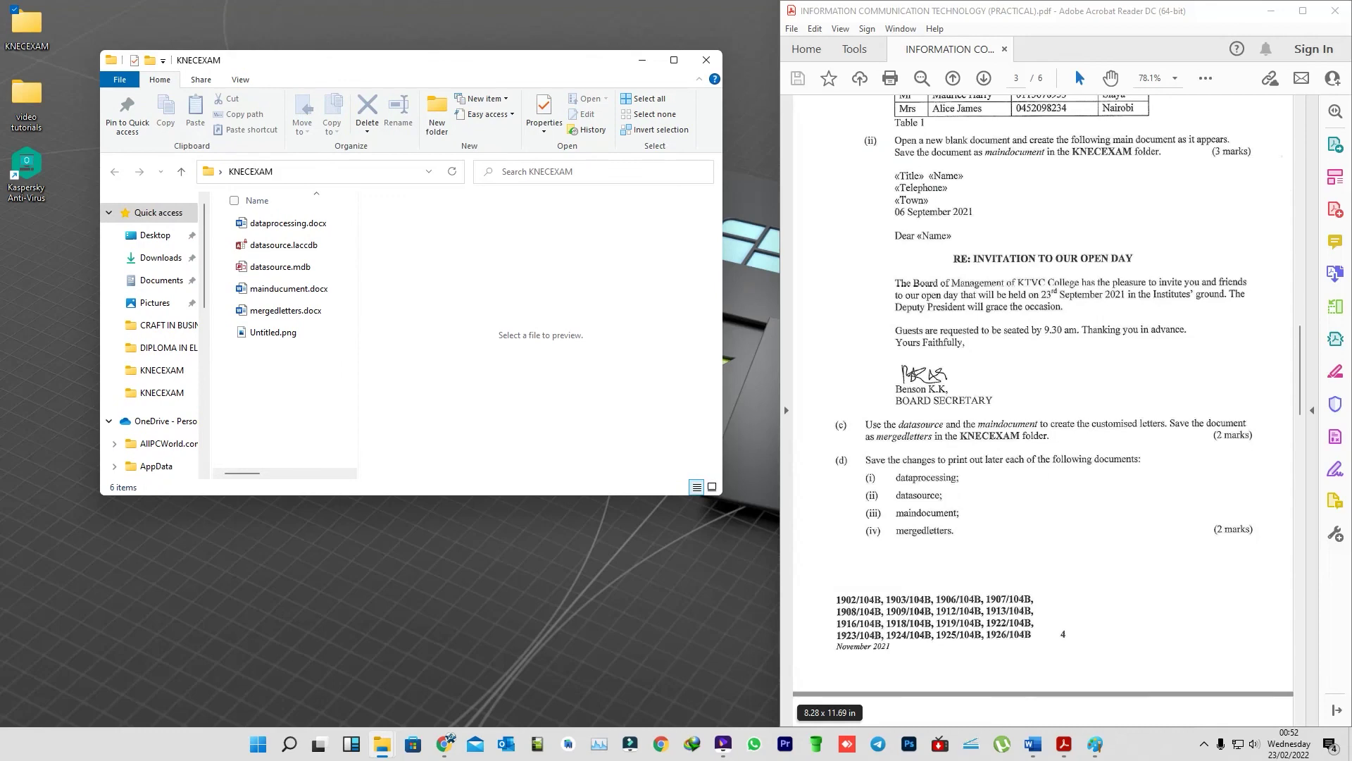
- Close the merged-letters, PDF and extra dataprocessing windows, then refresh the KNECEXAM file list
mouse_move(1033, 744)
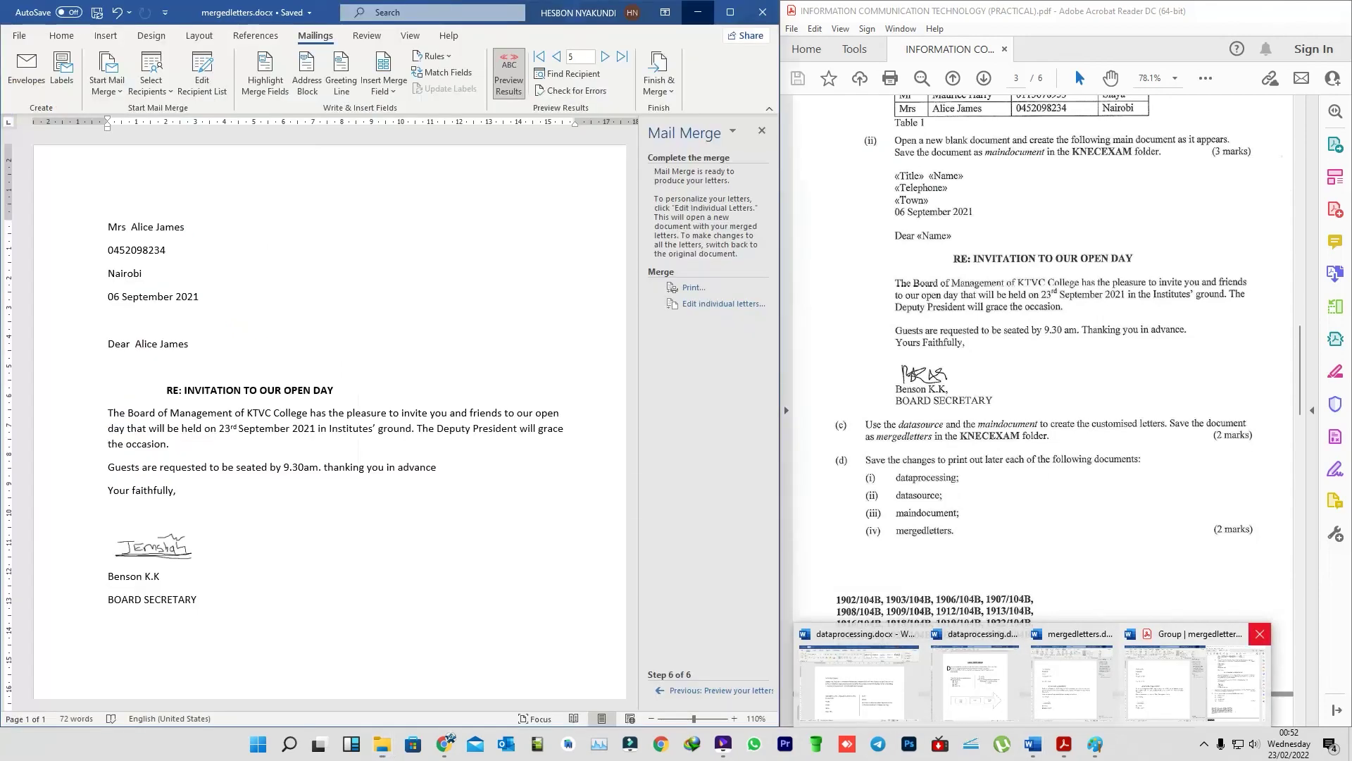
left_click(1260, 633)
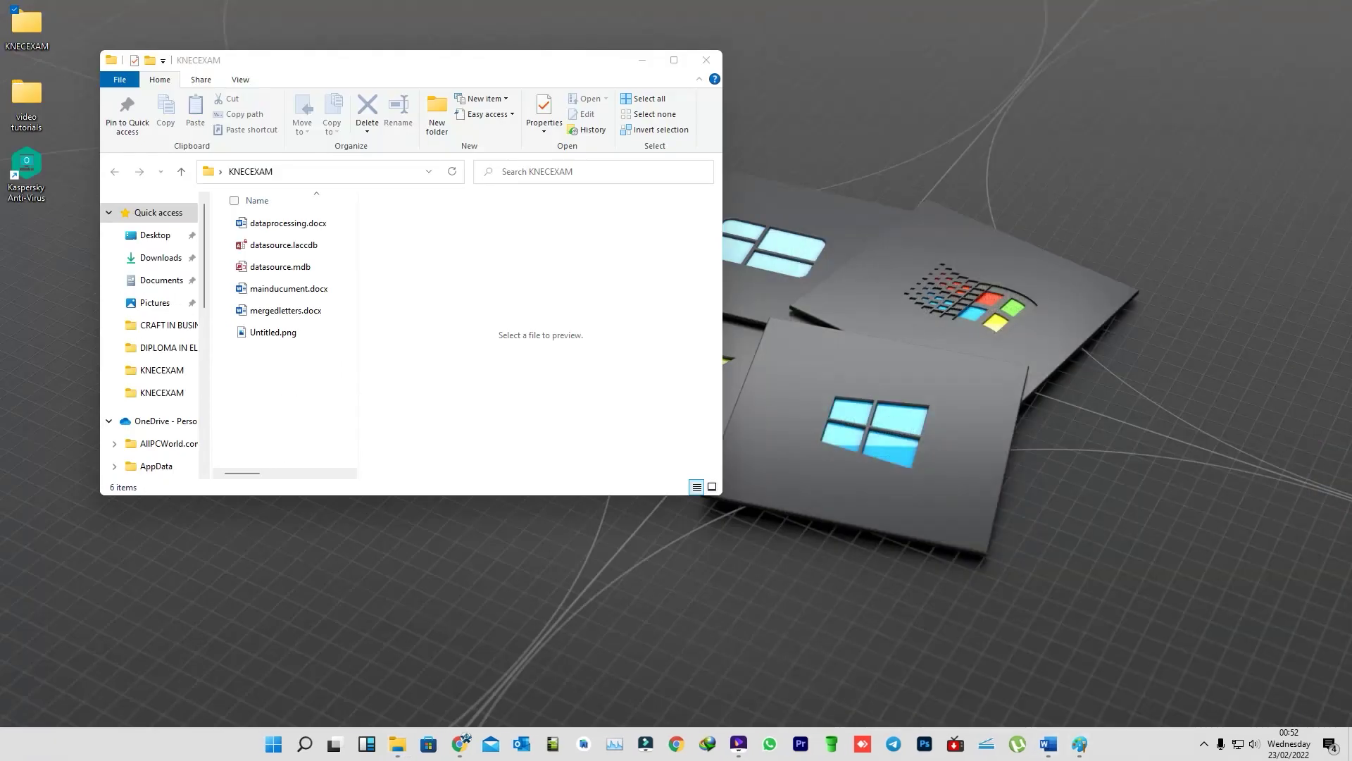
mouse_move(1048, 745)
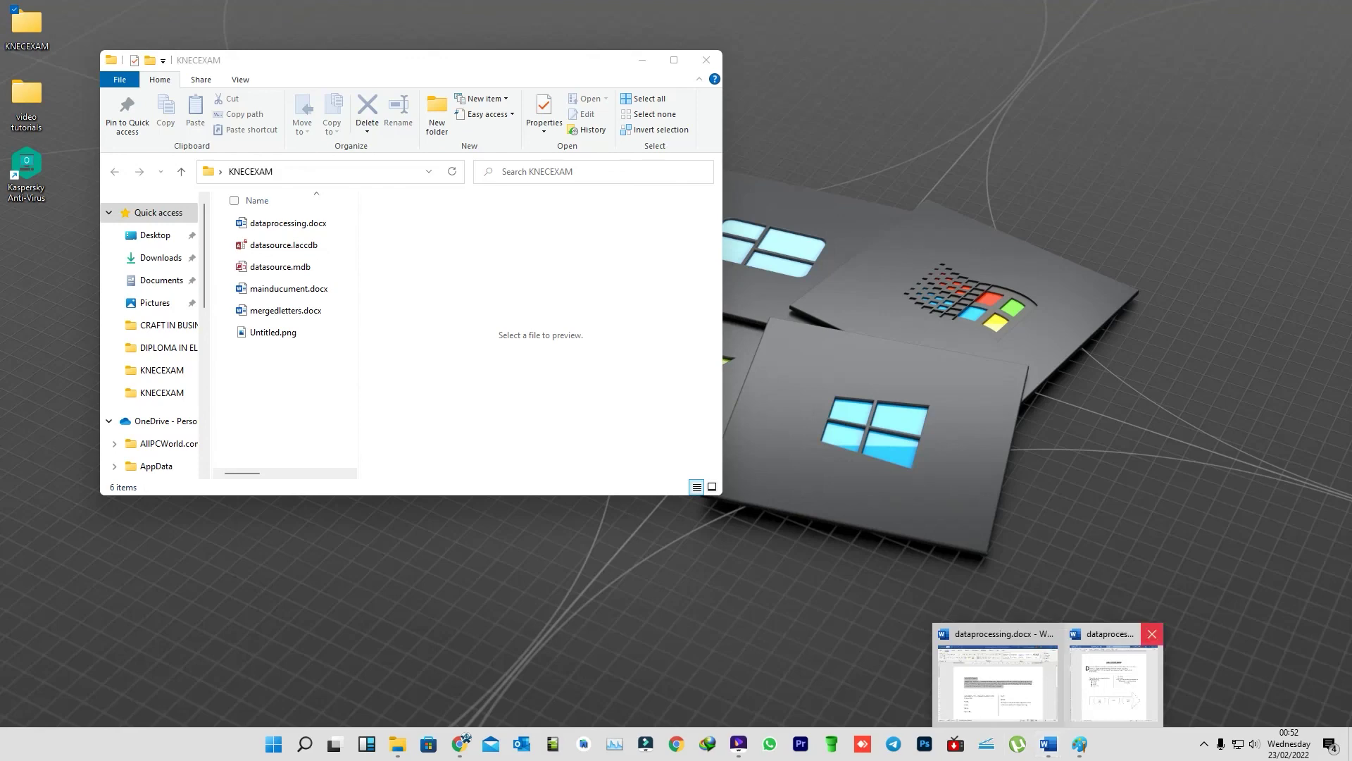
mouse_move(1127, 676)
left_click(1152, 633)
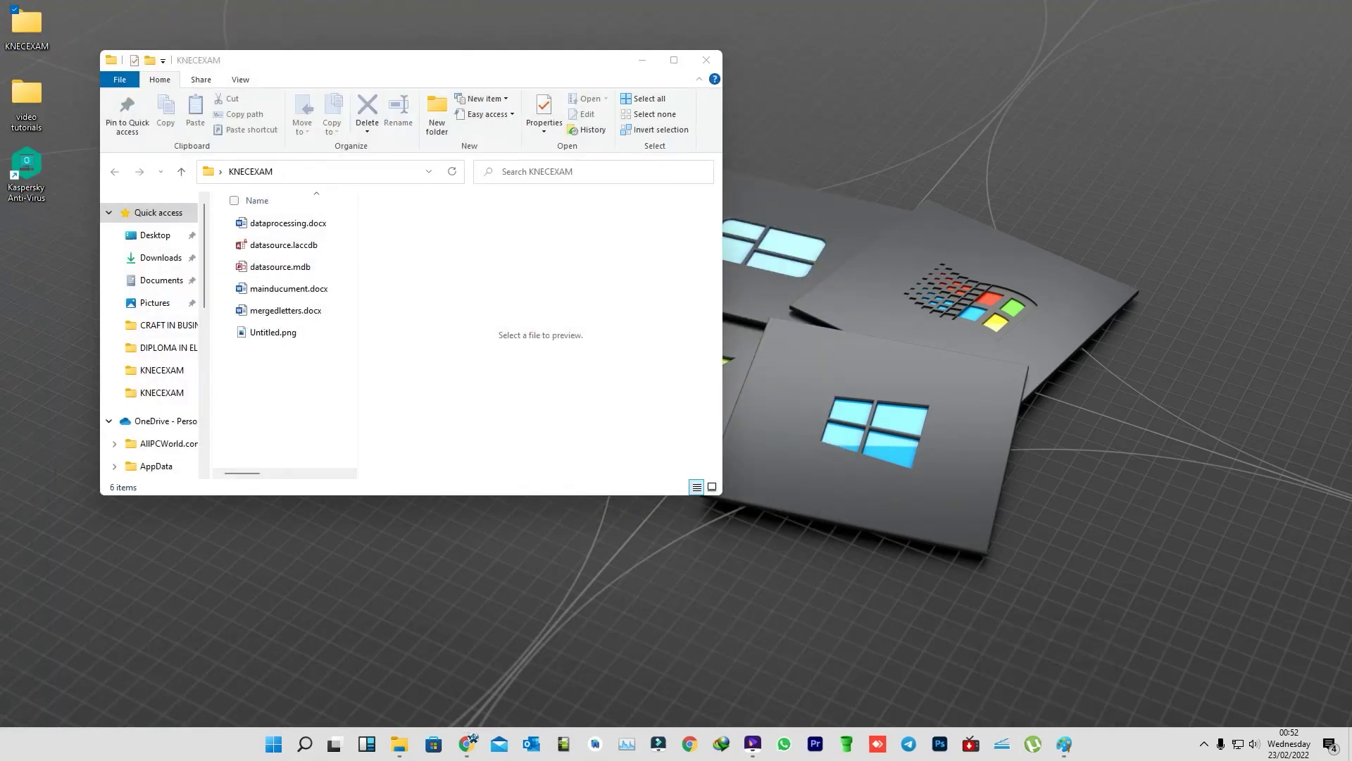
right_click(354, 370)
left_click(521, 431)
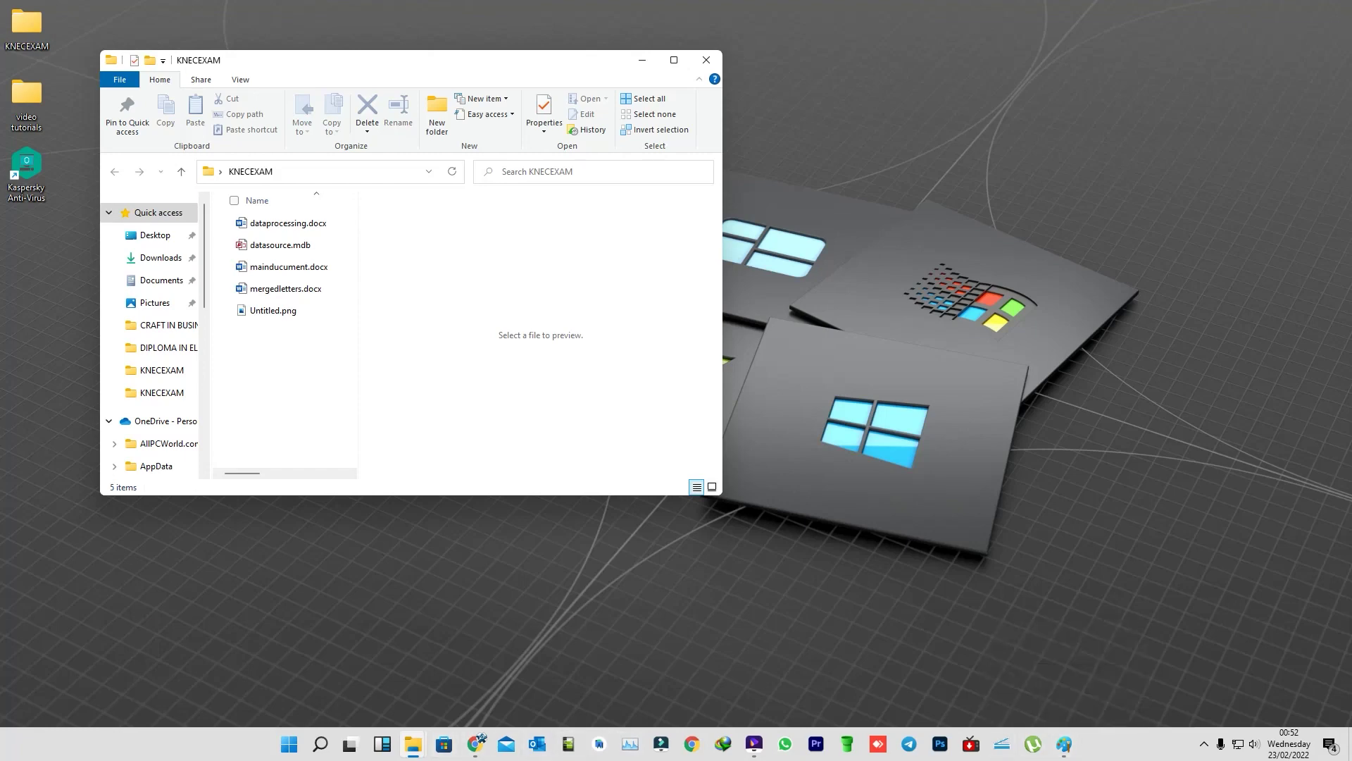
- Open the practical exam PDF from the exam papers folder and scroll down toward Task 2
mouse_move(413, 744)
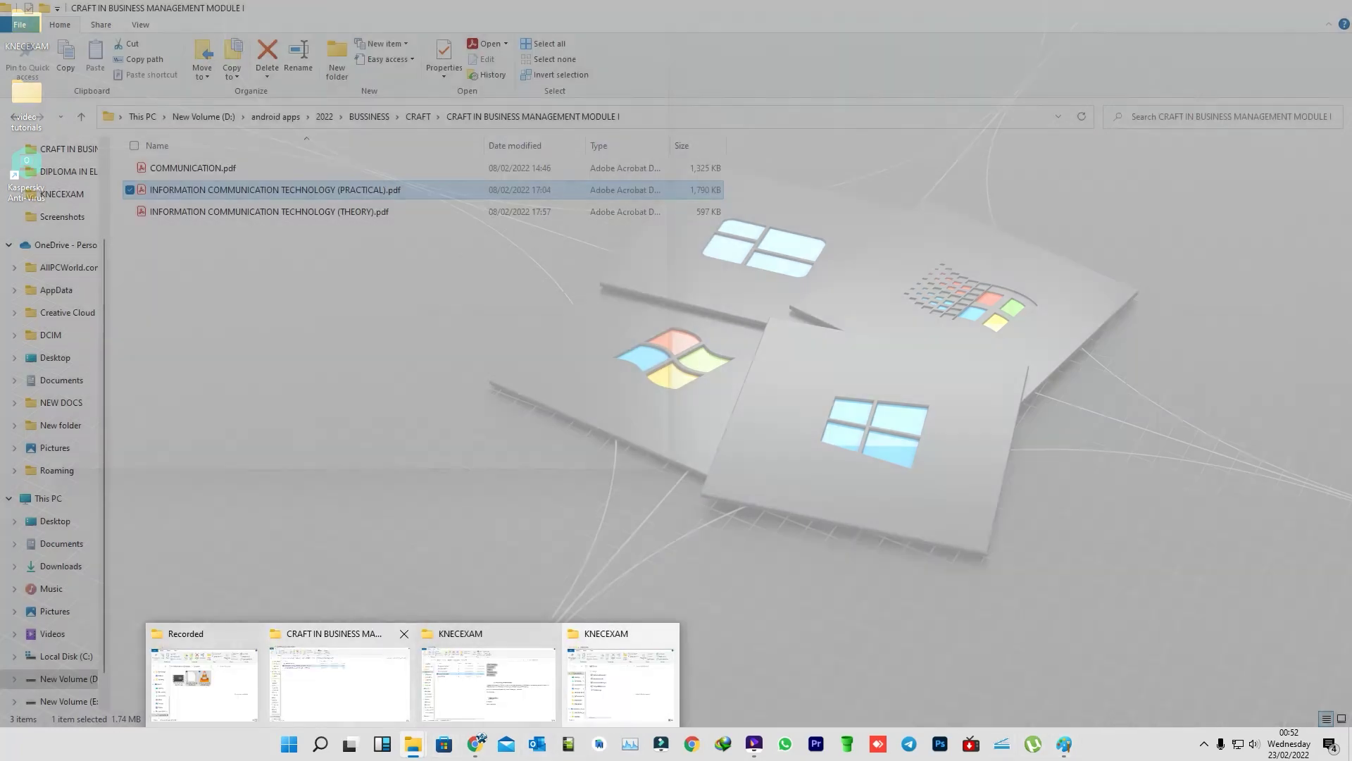
left_click(338, 676)
key("Return")
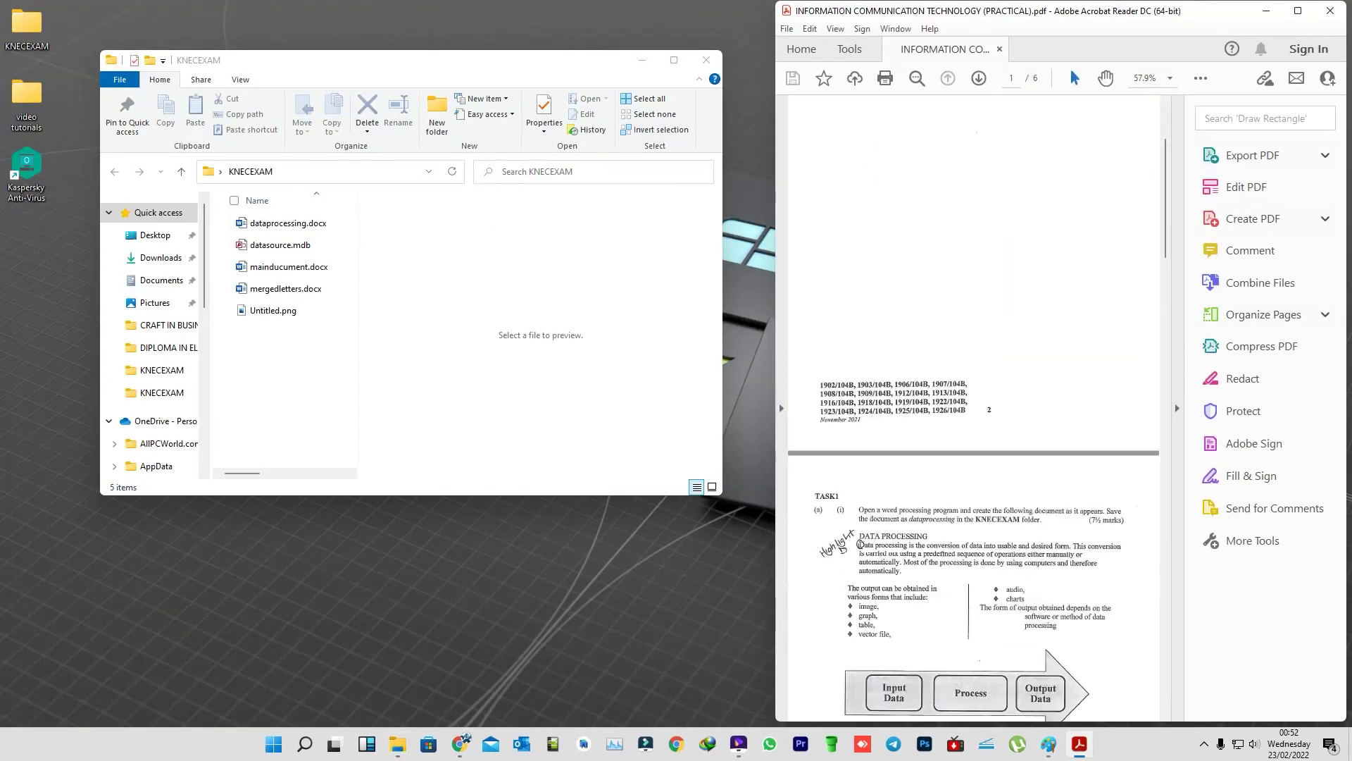
scroll(1039, 409, "down", 10)
scroll(1038, 409, "down", 6)
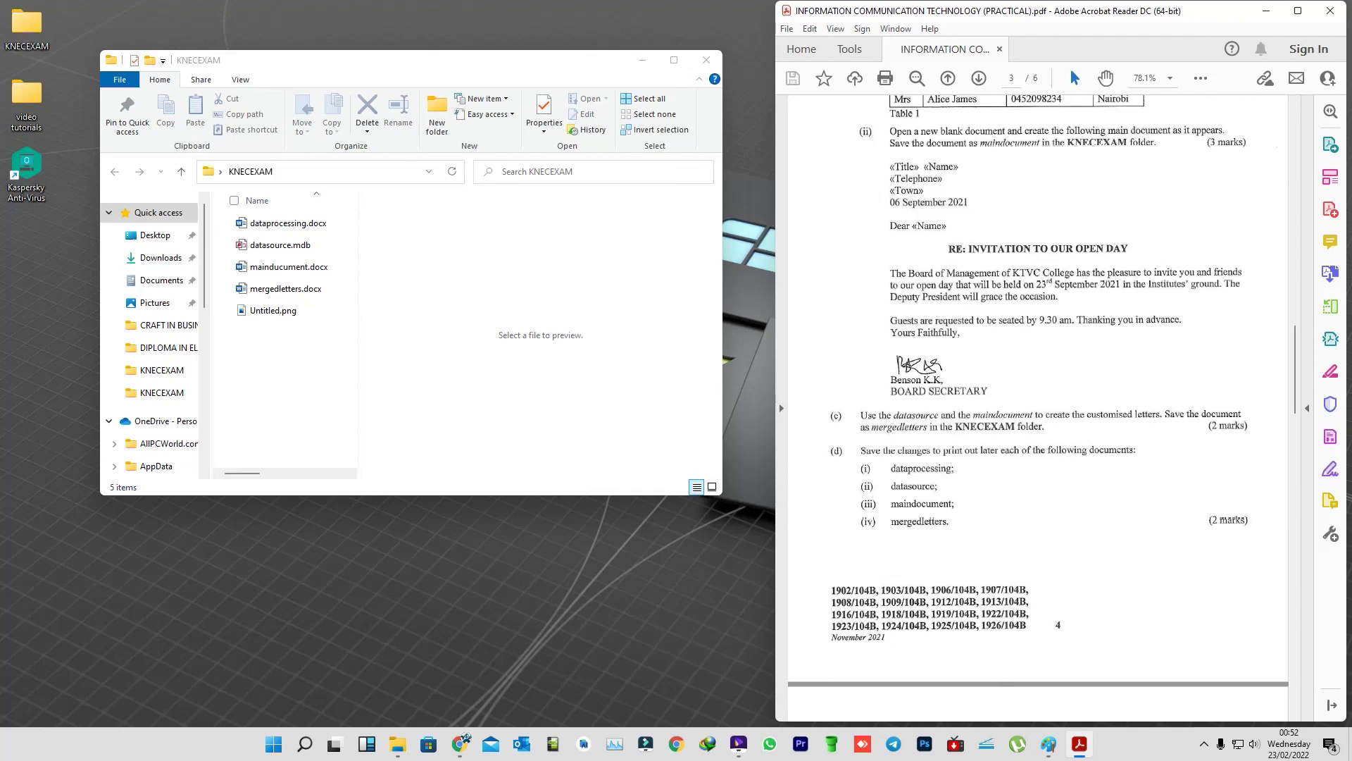
scroll(1038, 409, "down", 3)
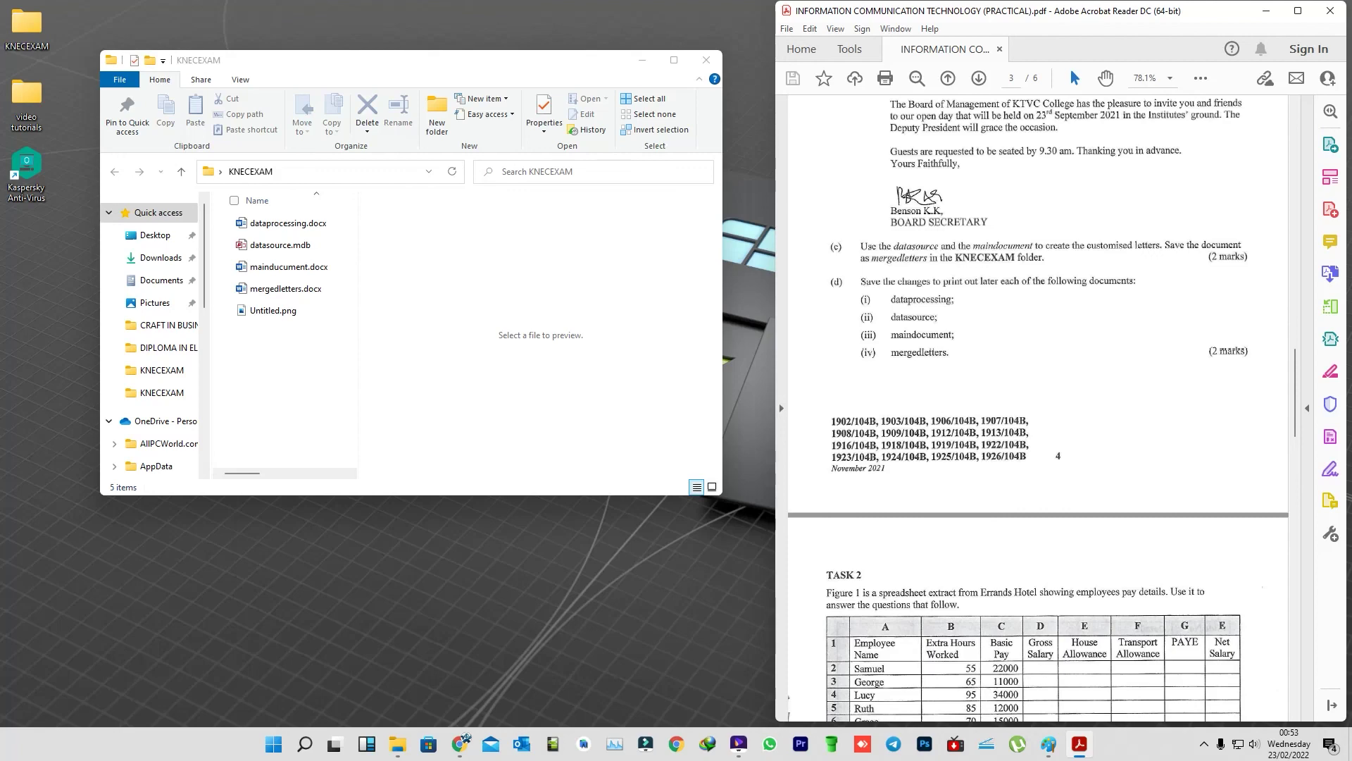
- Delete Untitled.png from KNECEXAM, leaving four files, then bring the PDF to Task 2
left_click(273, 309)
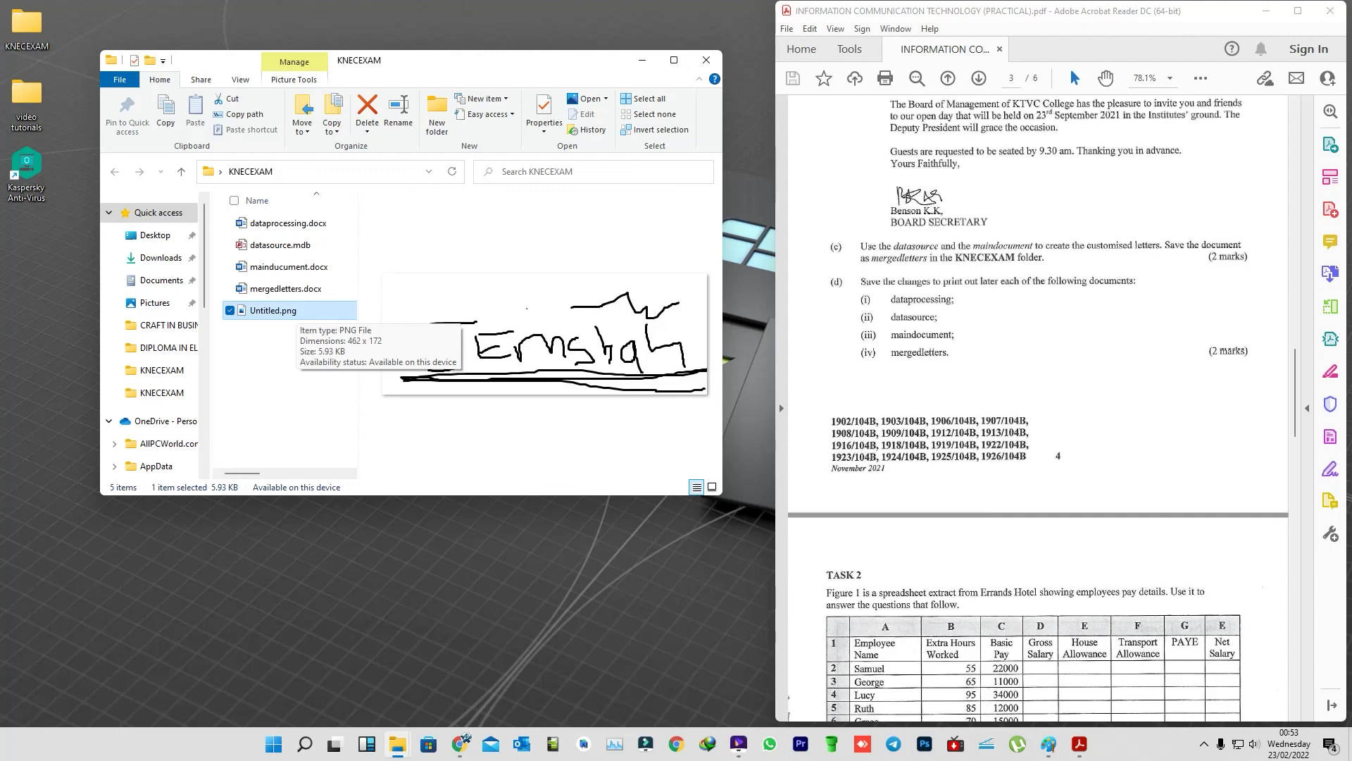
key("Delete")
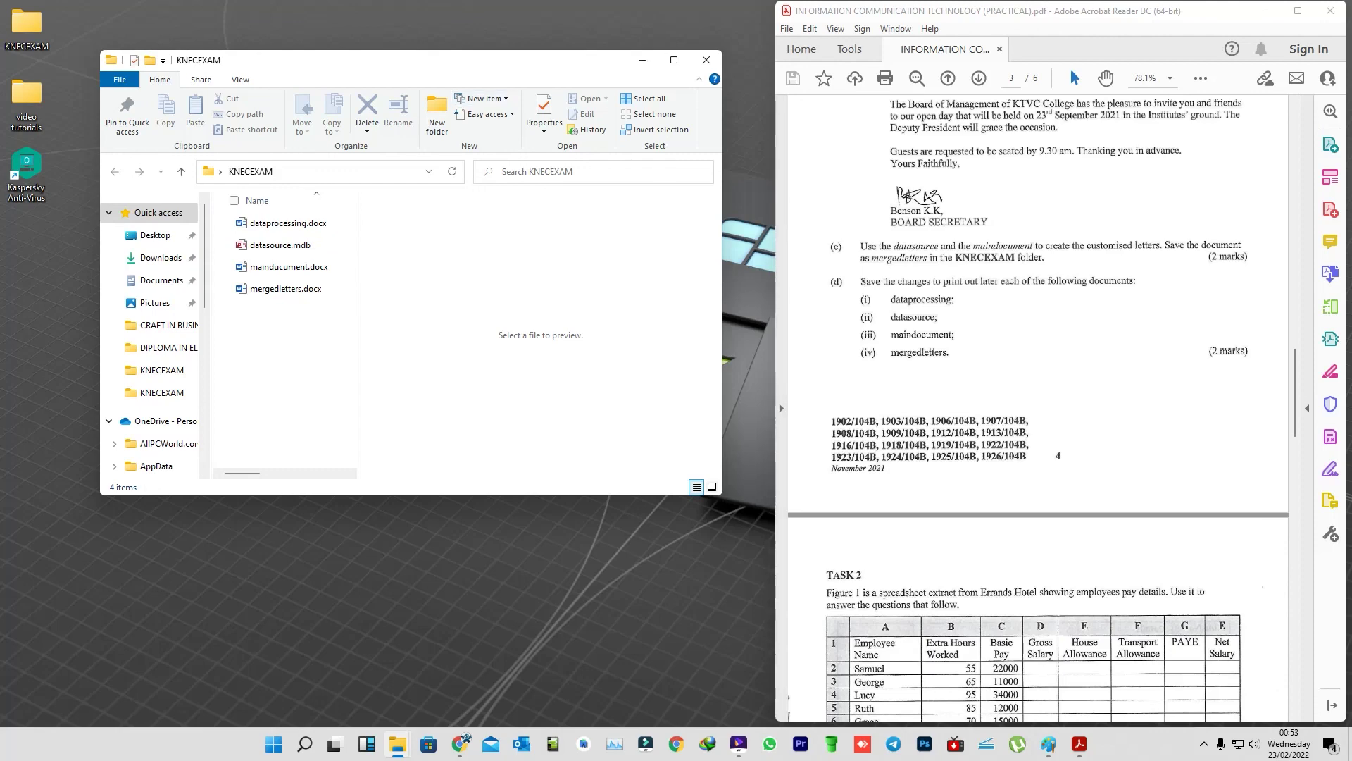
scroll(1039, 408, "down", 3)
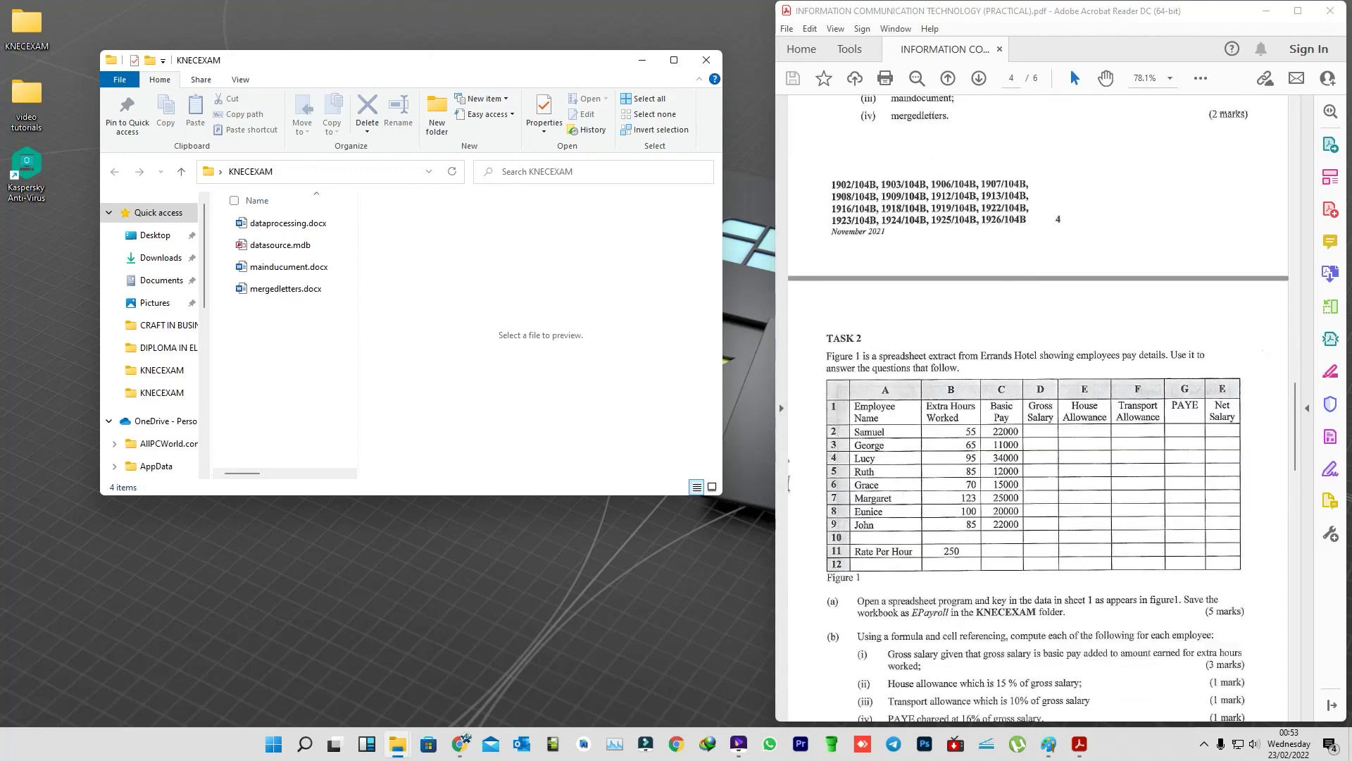
scroll(1039, 409, "down", 2)
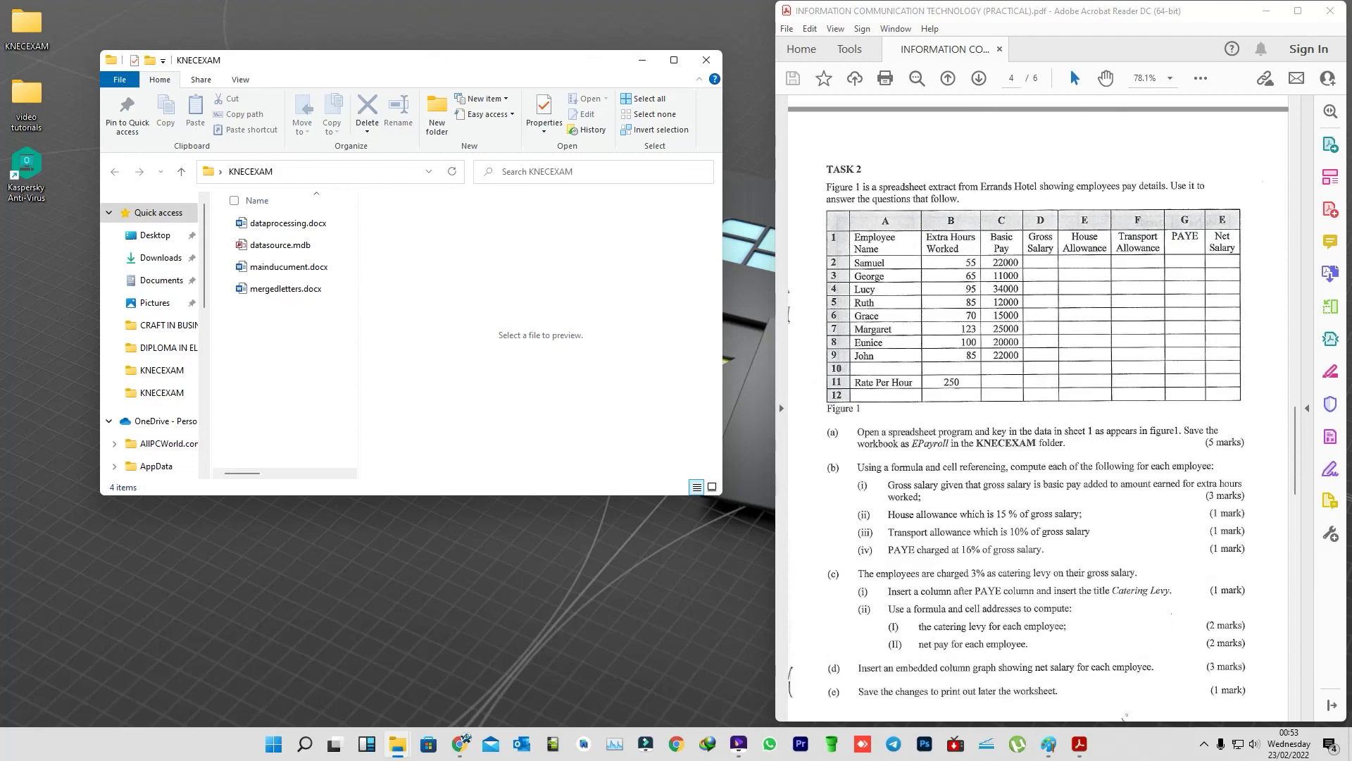